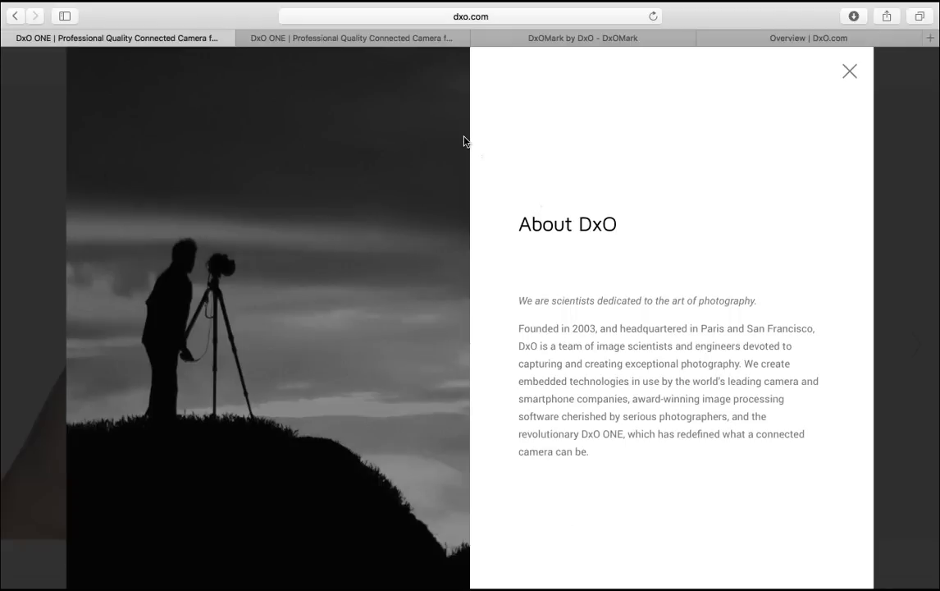
- Look through the DxO ONE product slides, the DxOMark home page and the DxO OpticsPro overview page
click(367, 42)
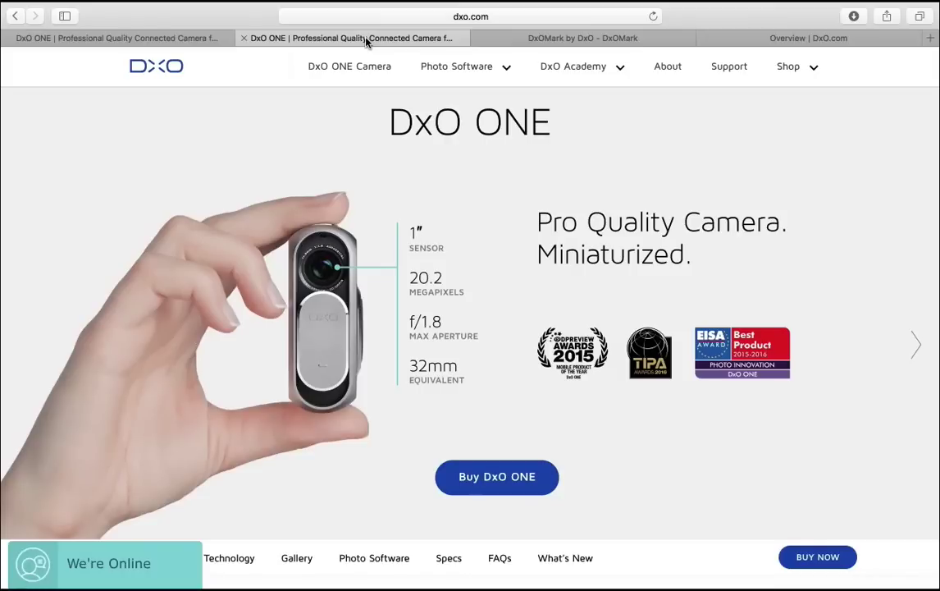
click(917, 344)
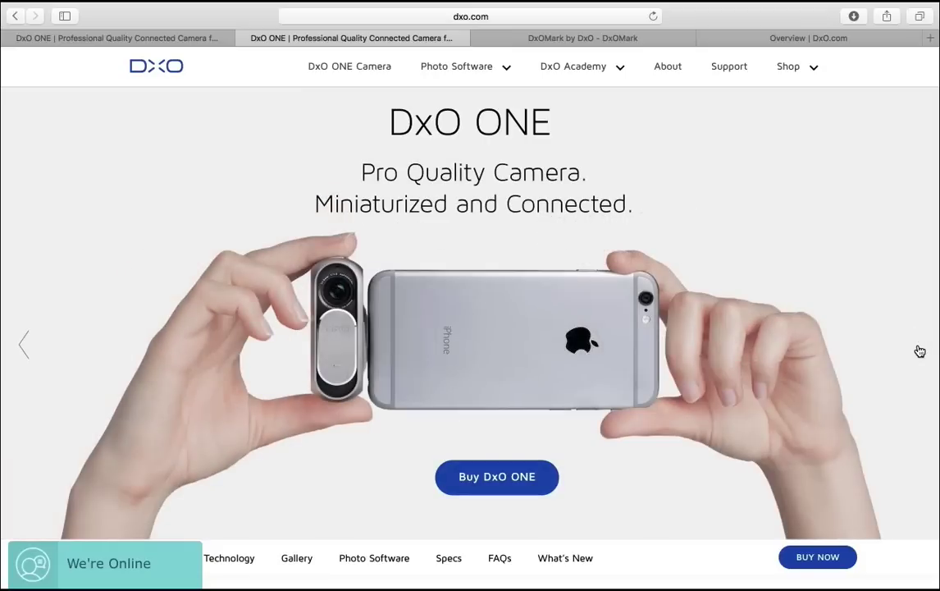
click(627, 39)
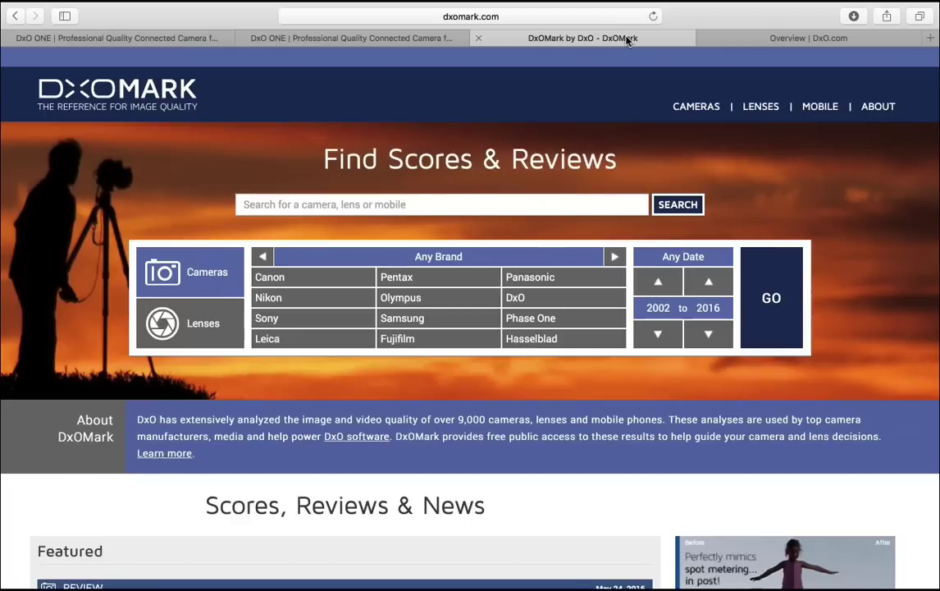
click(758, 42)
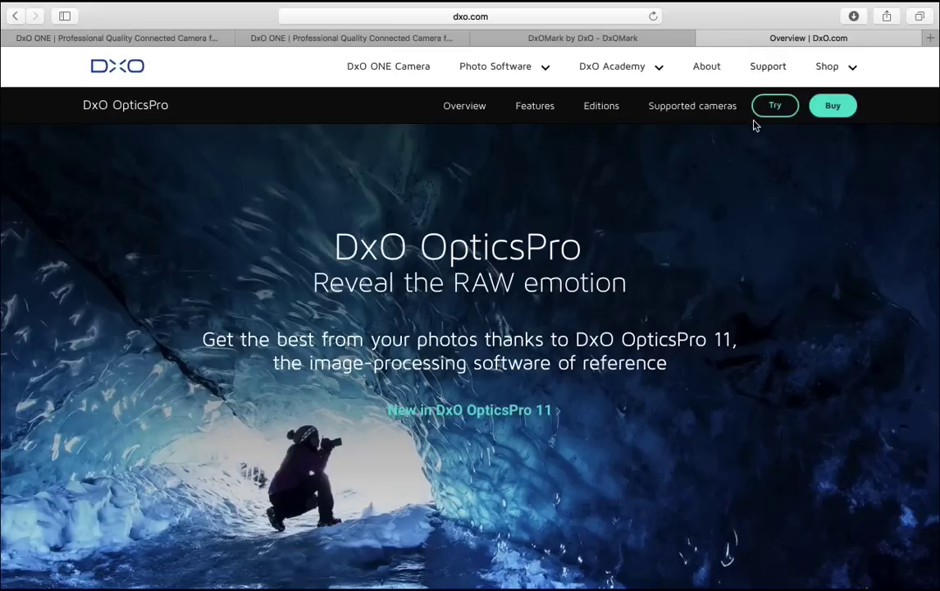
- Switch to DxO OpticsPro 11 and download the optics module for Canon EOS 1D Mark III + Canon EF100-400mm f/4.5-5.6L IS USM
key(ctrl+Right)
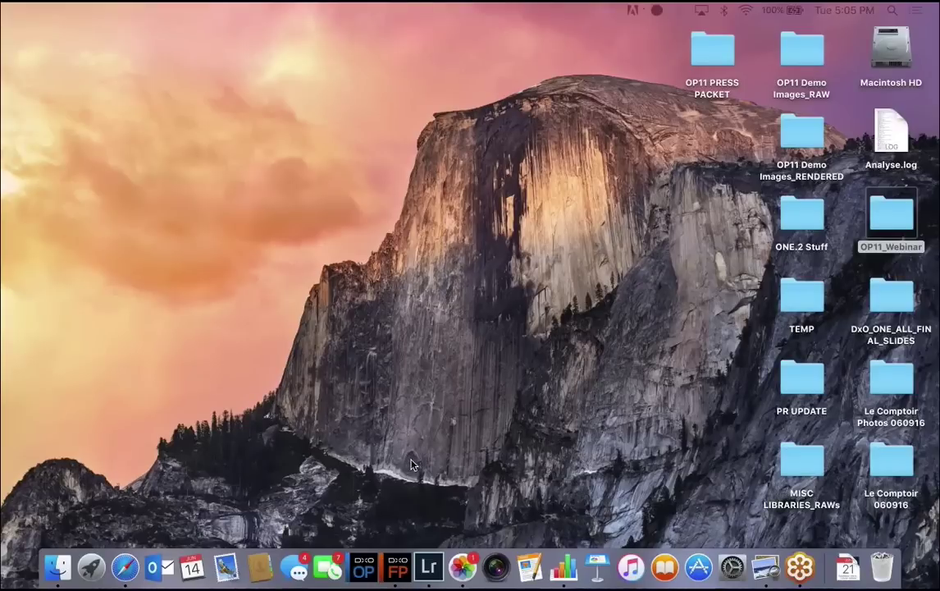
click(366, 574)
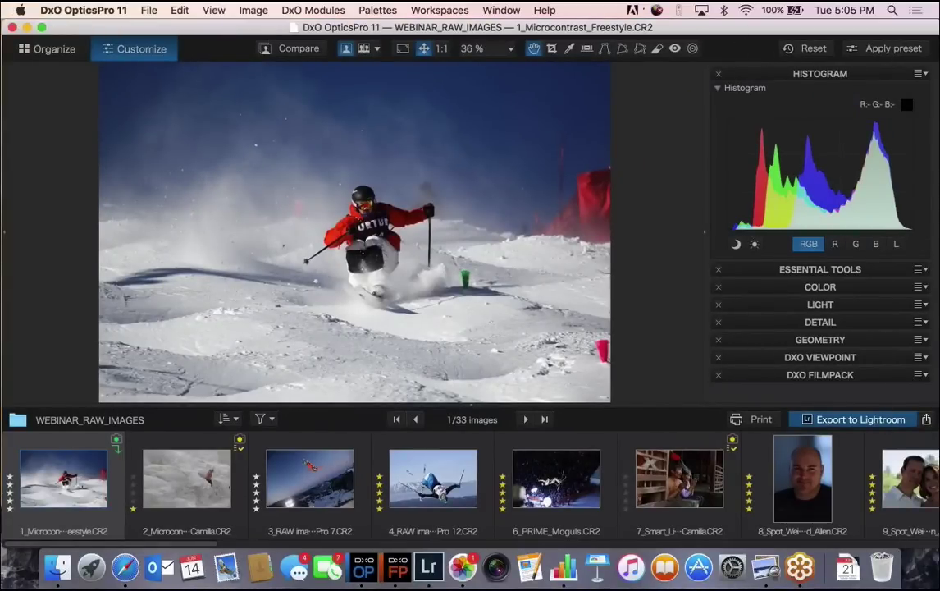
drag(800, 223, 371, 77)
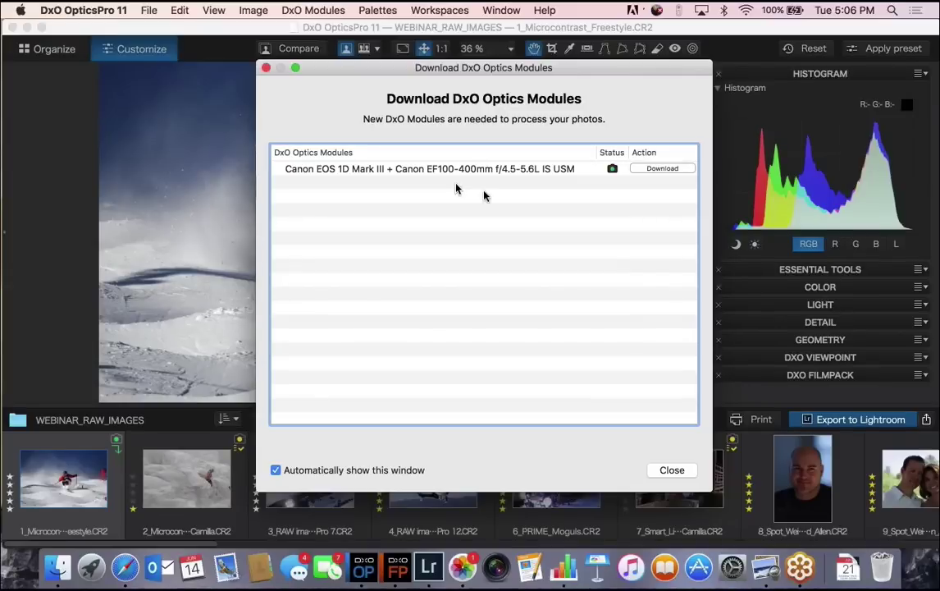
click(665, 168)
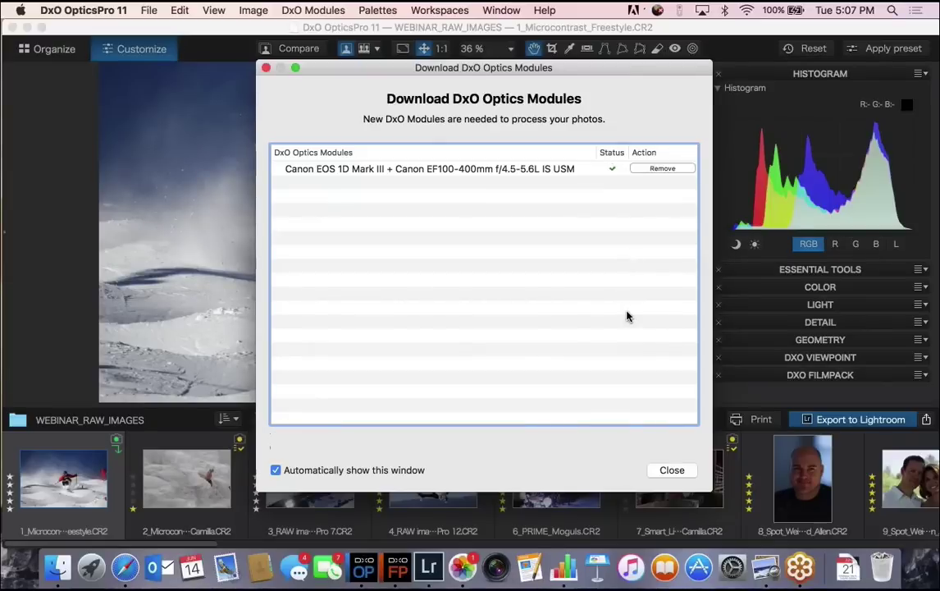
click(688, 471)
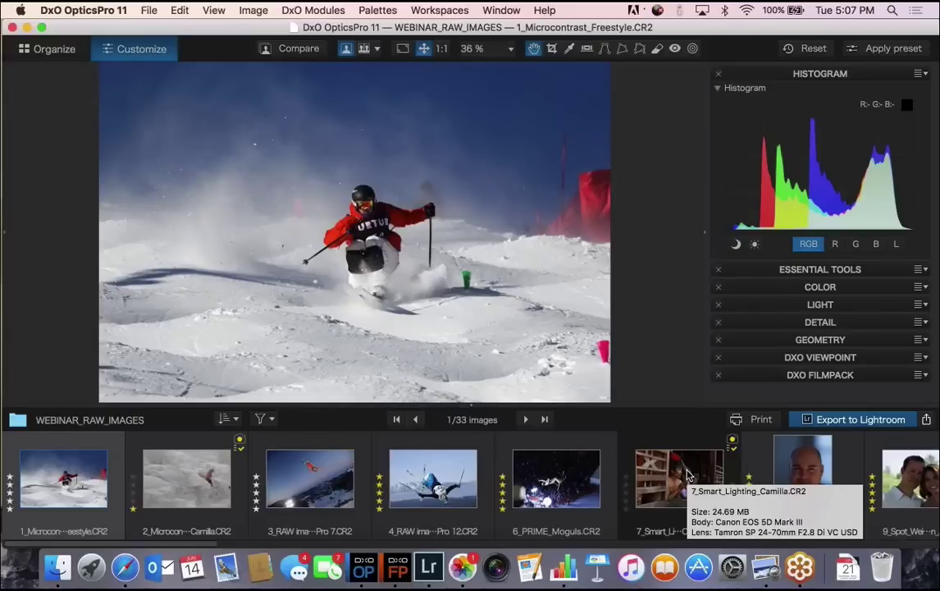
- In full screen, compare the corrected skier photo with its as-shot version, both in place and side by side at 100%
click(42, 28)
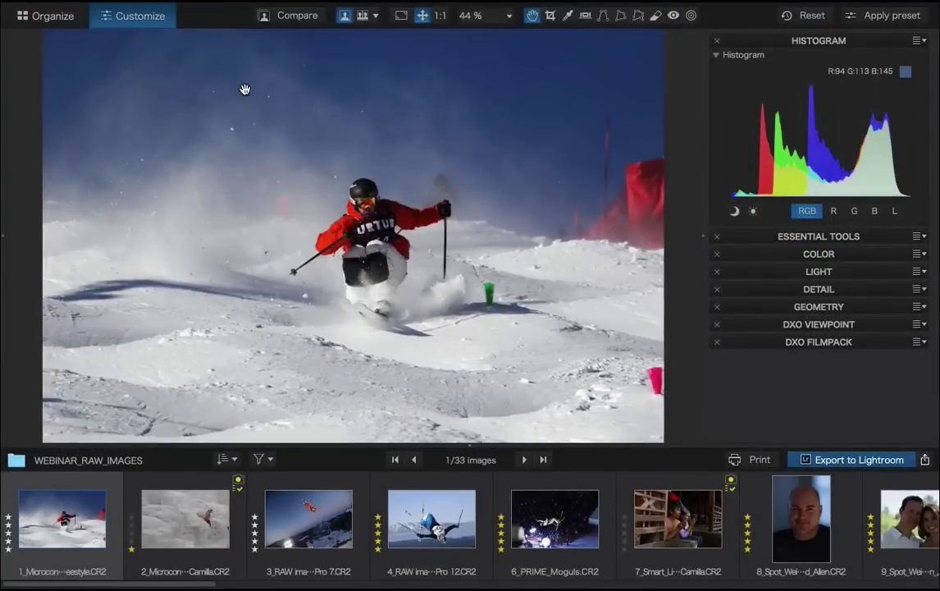
click(299, 21)
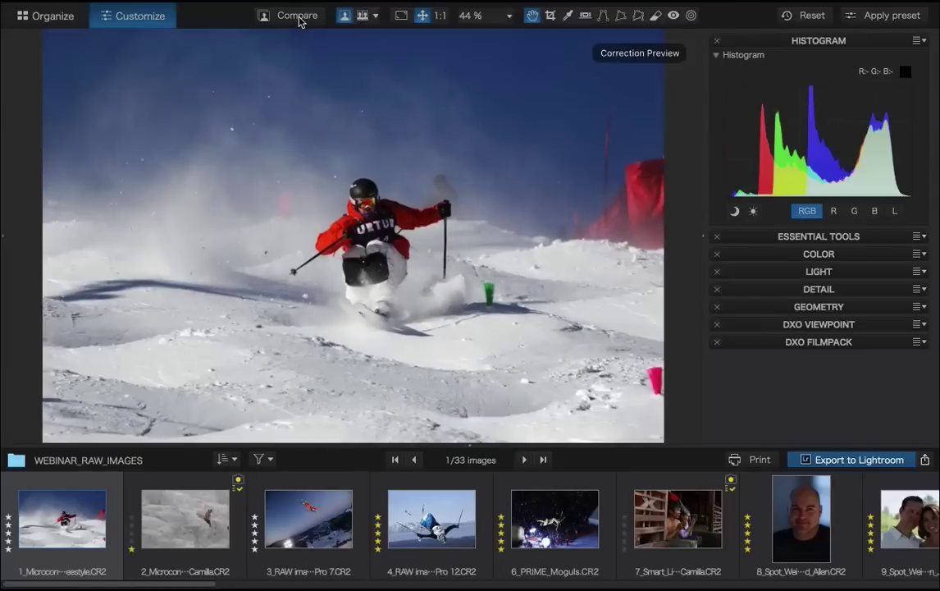
click(299, 21)
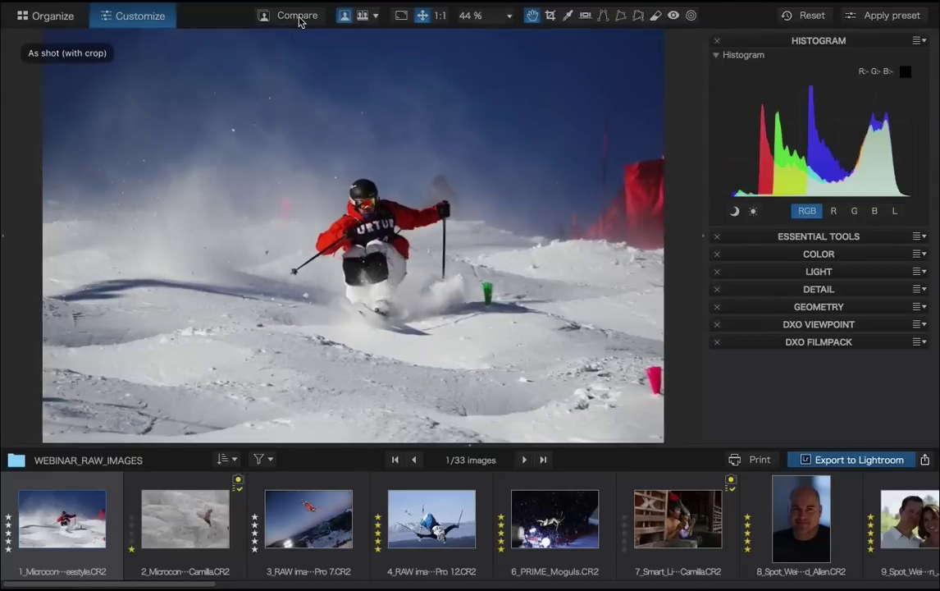
click(361, 15)
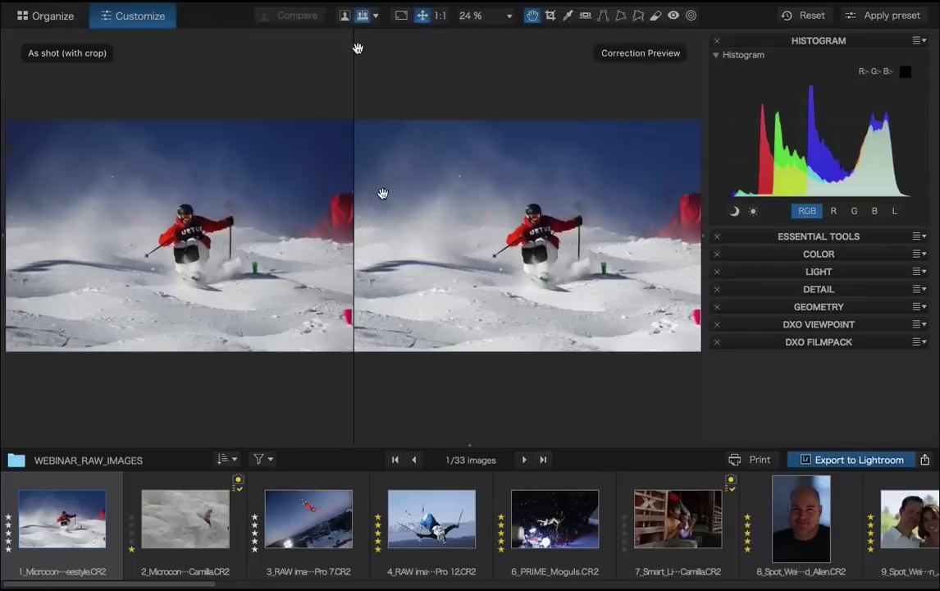
click(546, 257)
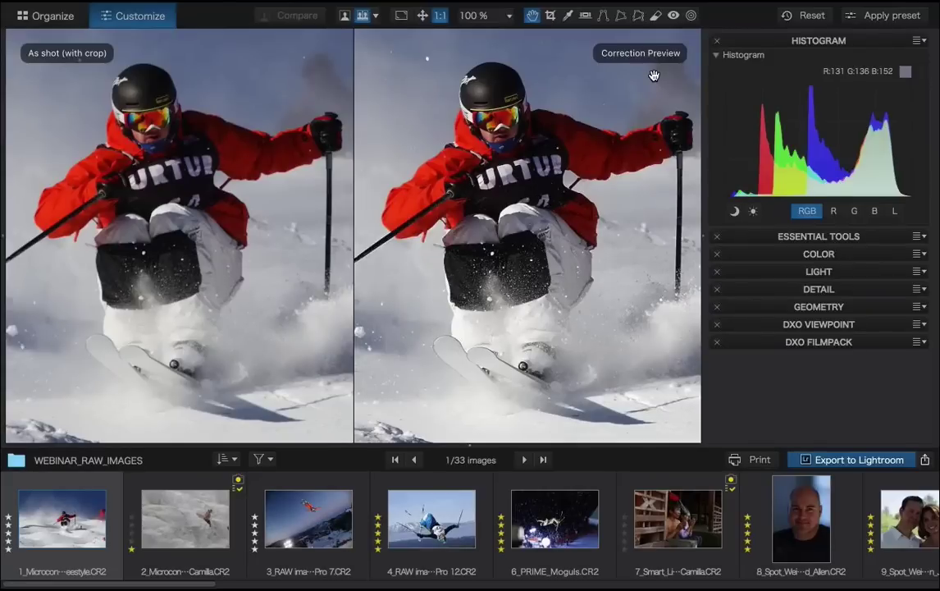
click(345, 15)
click(397, 161)
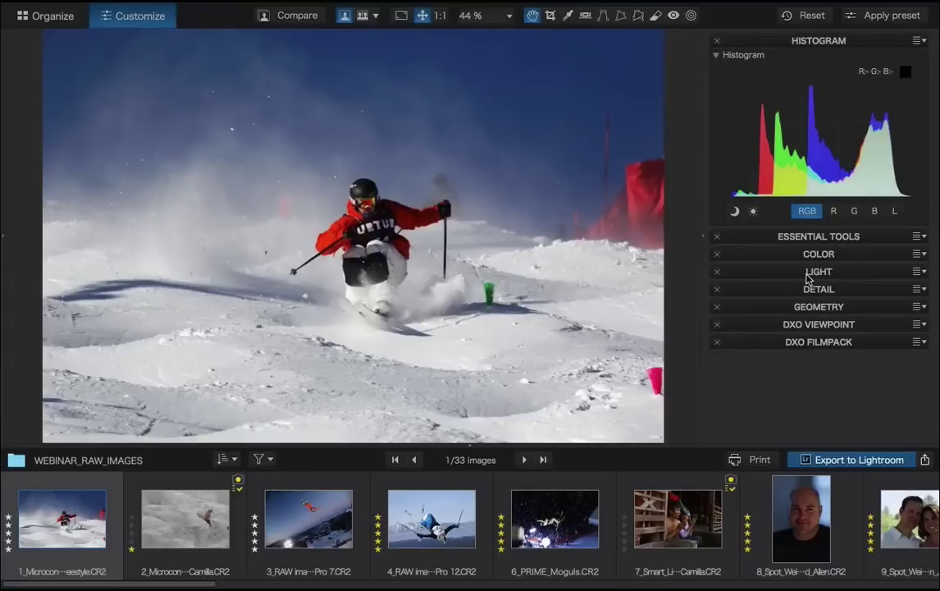
- Switch the Vignetting correction off and on several times to compare its effect, leaving it on Auto
click(812, 271)
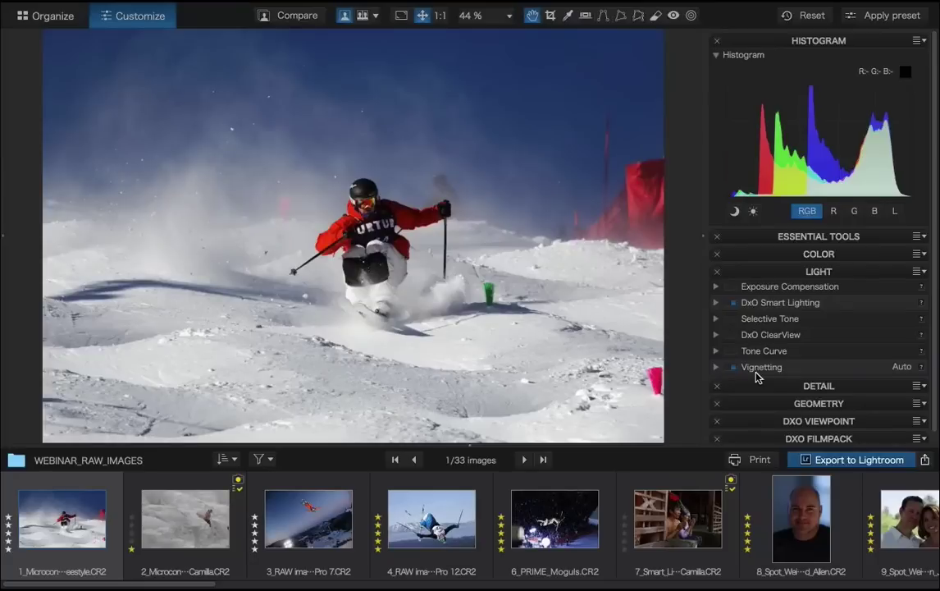
click(732, 368)
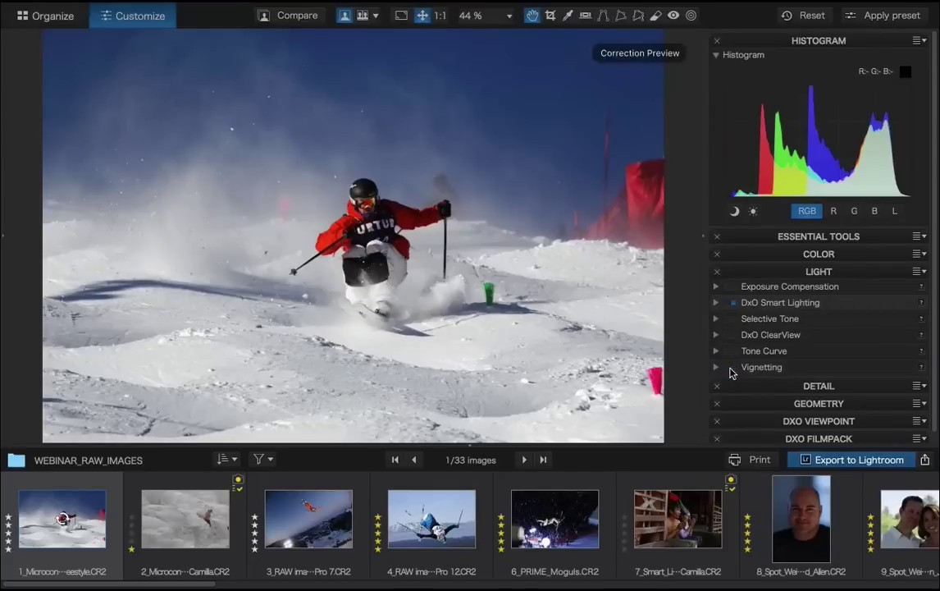
click(732, 369)
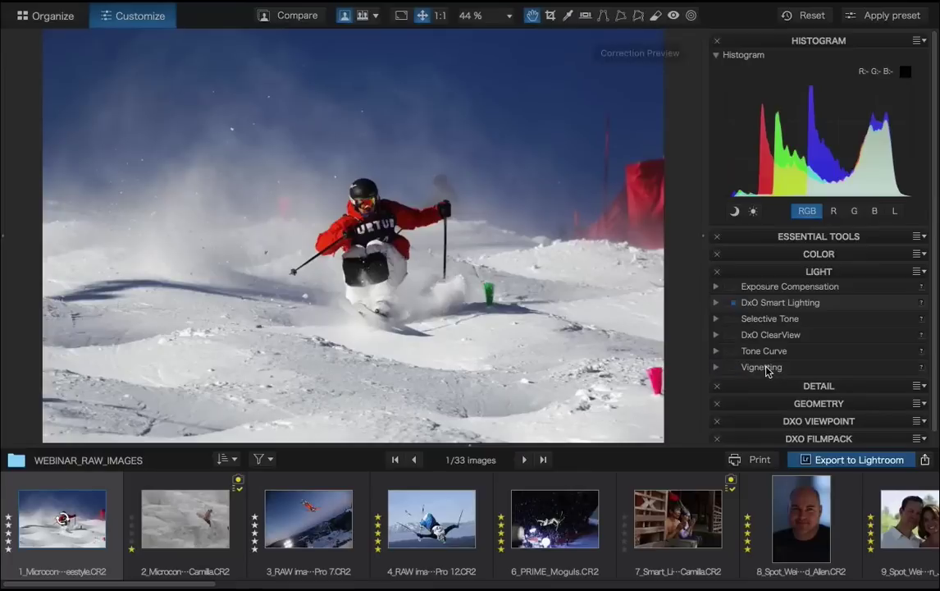
click(767, 370)
click(767, 370)
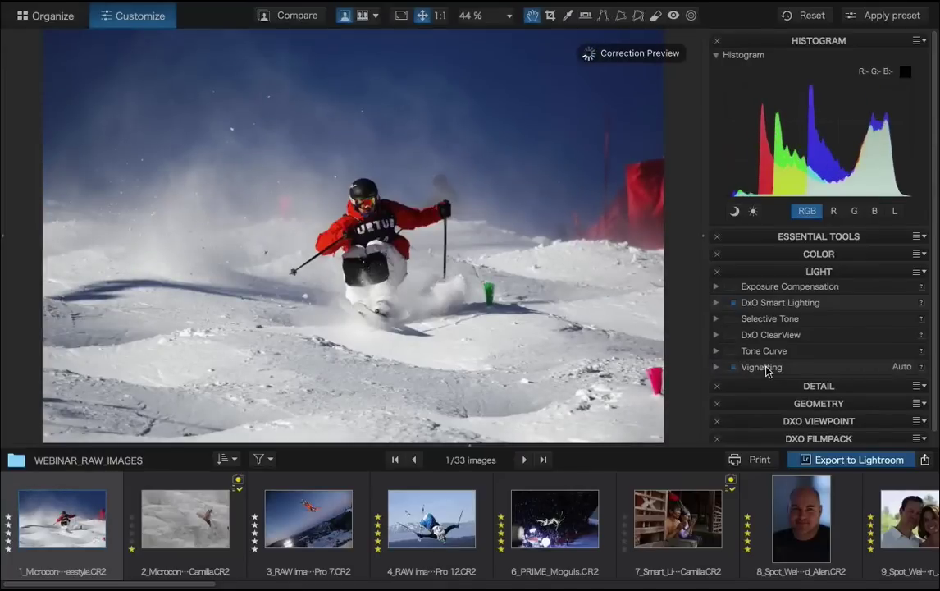
click(767, 370)
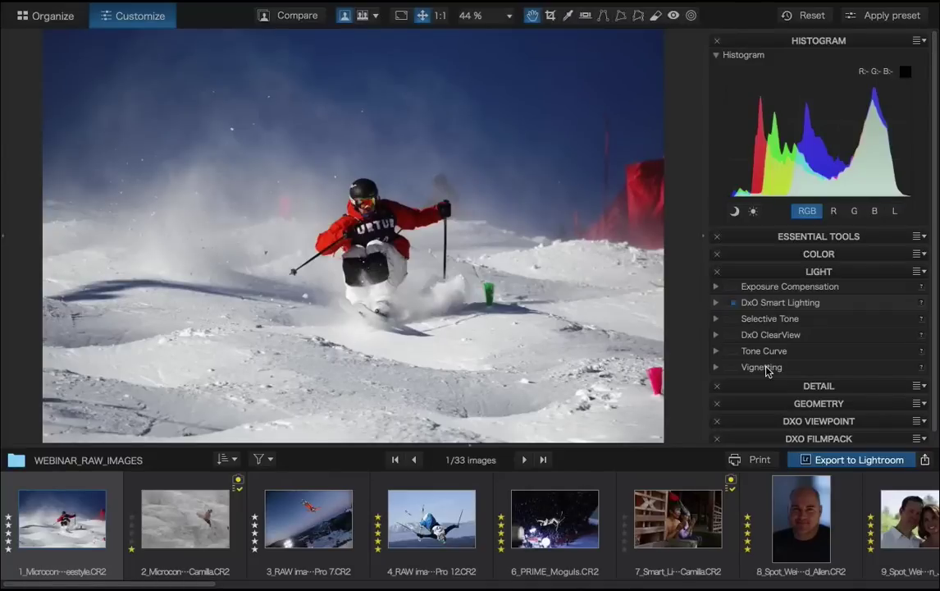
click(767, 370)
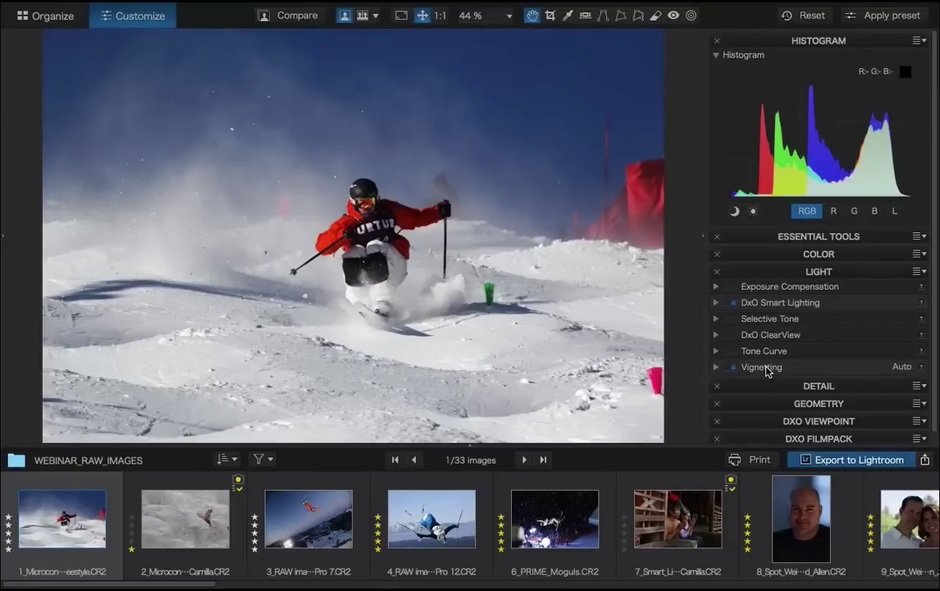
click(767, 370)
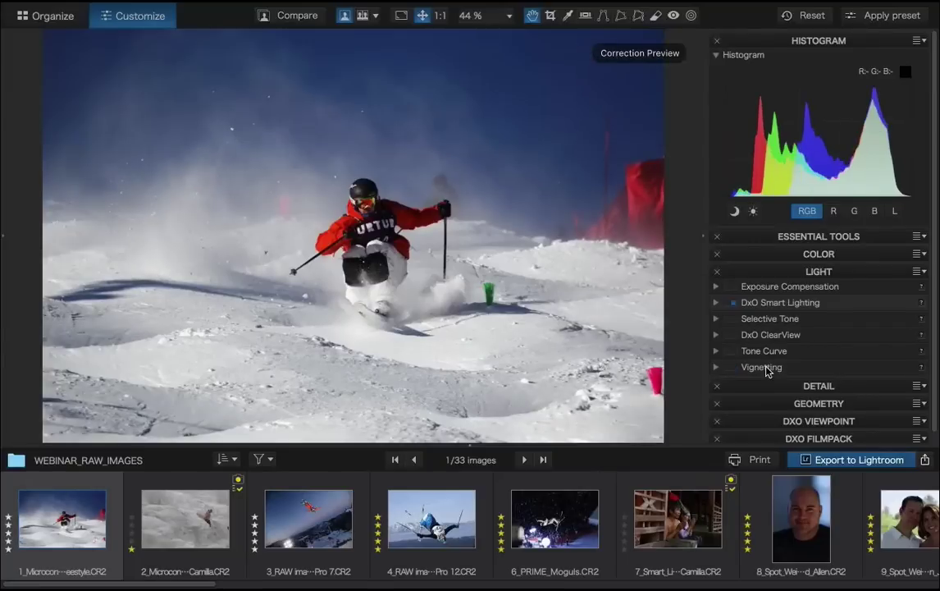
click(767, 370)
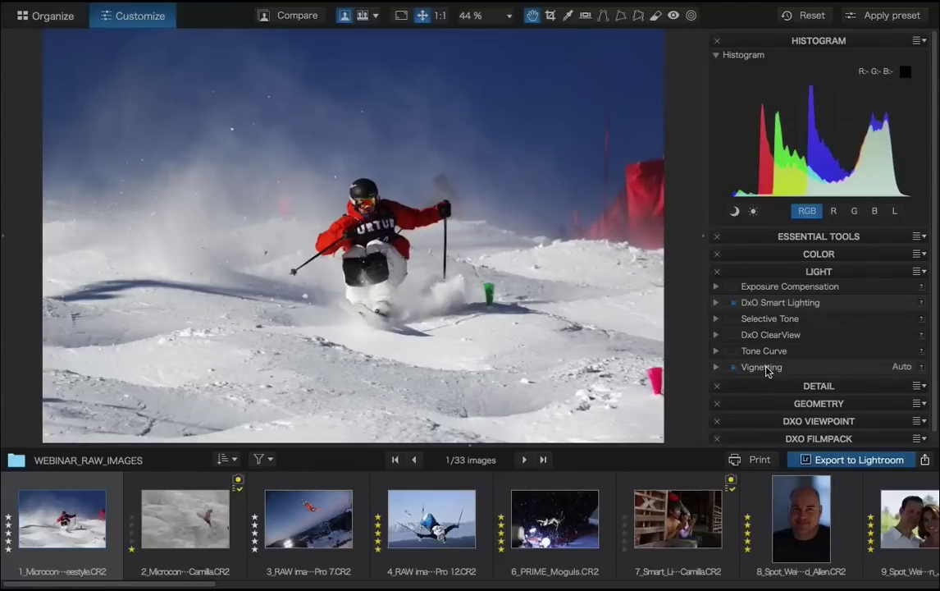
click(806, 273)
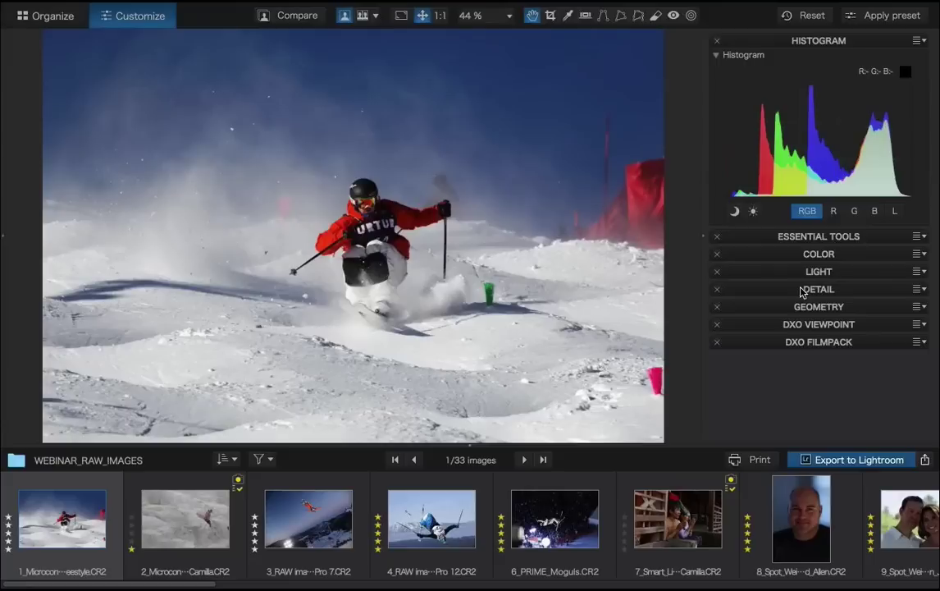
- Examine the Chromatic Aberration settings among the detail corrections
click(801, 289)
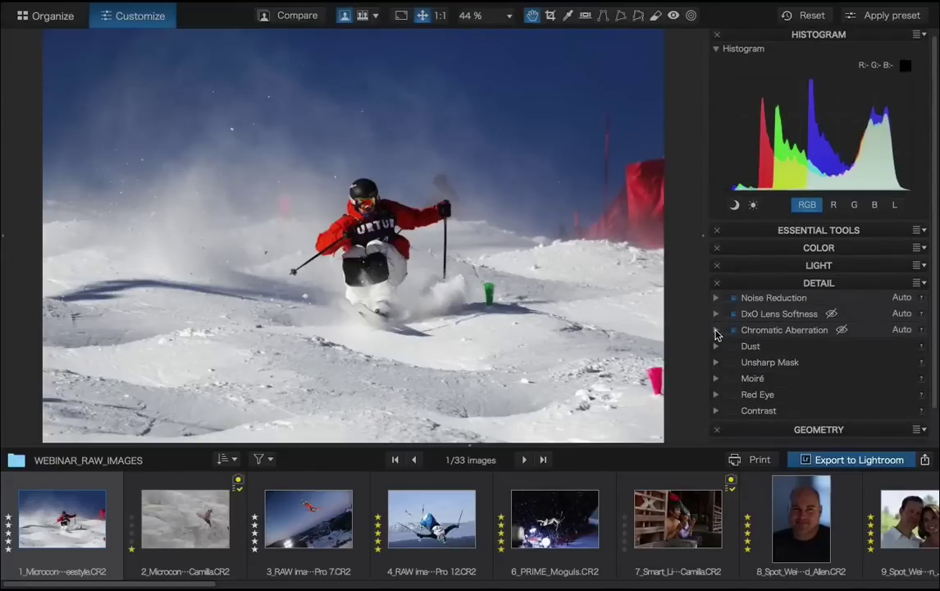
click(715, 330)
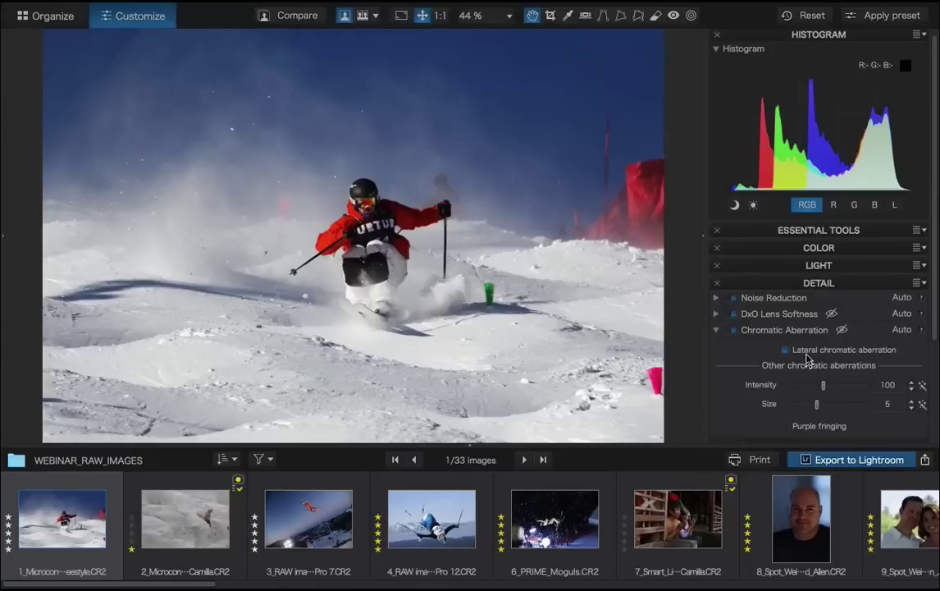
click(716, 332)
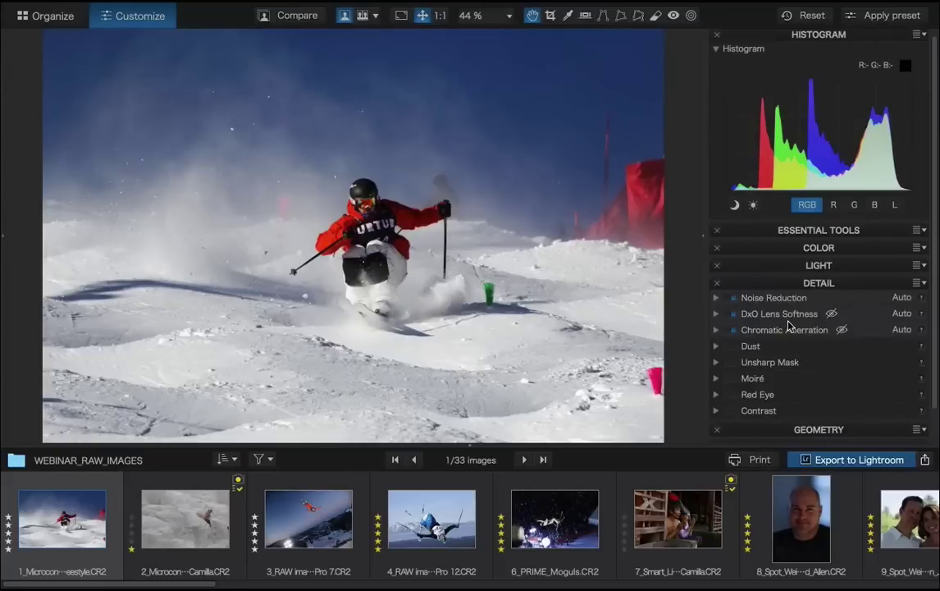
- Inspect the skier at 100% with the DxO Lens Softness correction off and on again
click(370, 230)
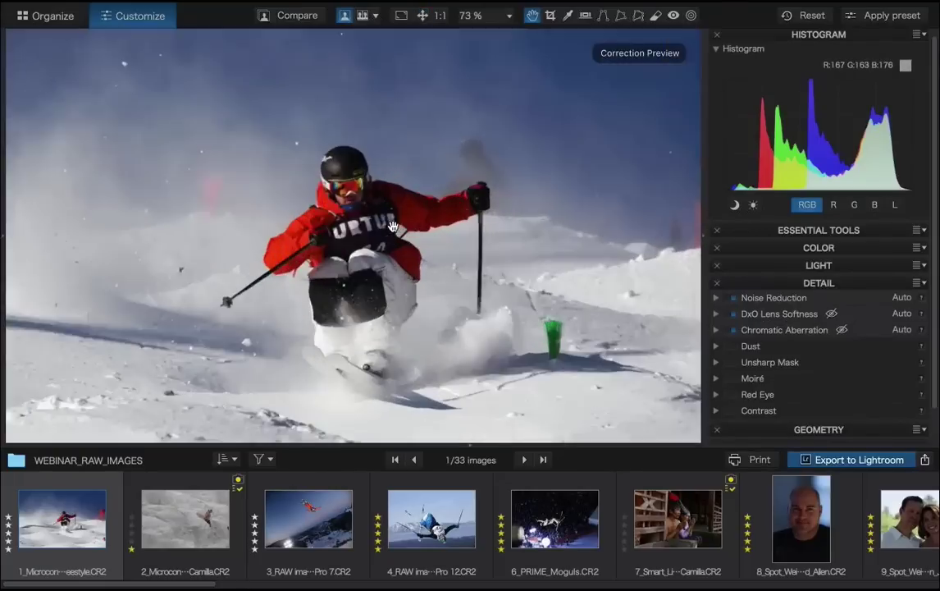
drag(338, 258, 448, 213)
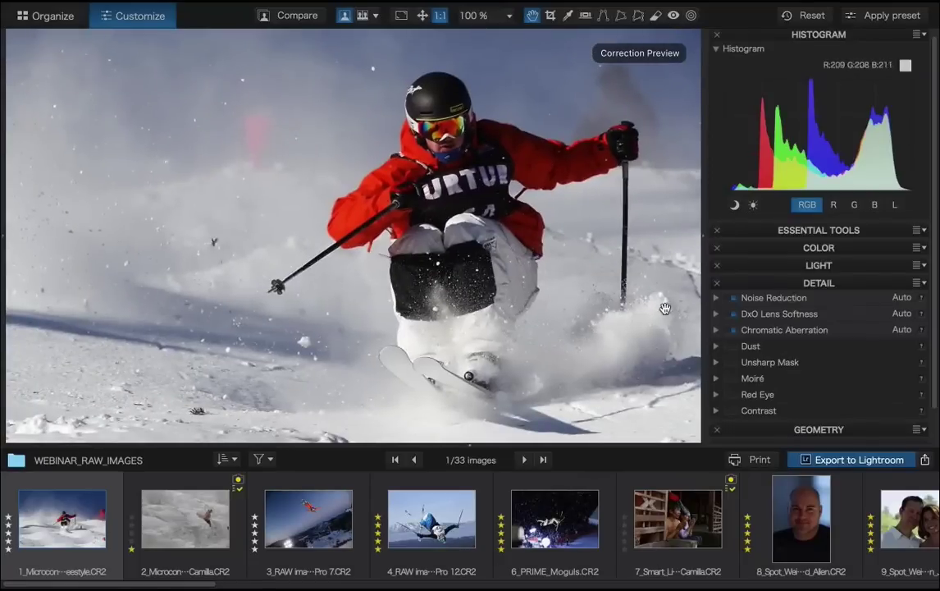
click(764, 317)
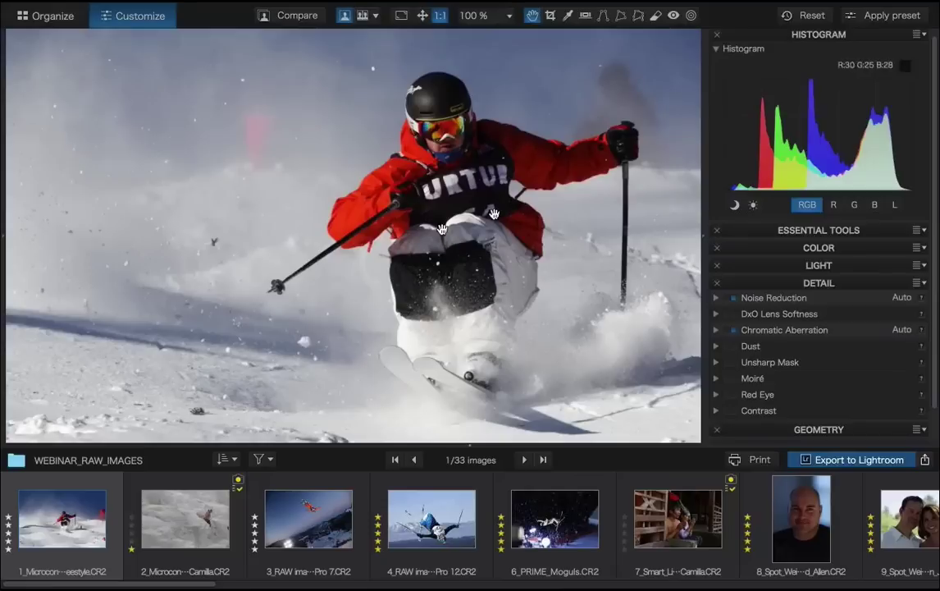
click(796, 317)
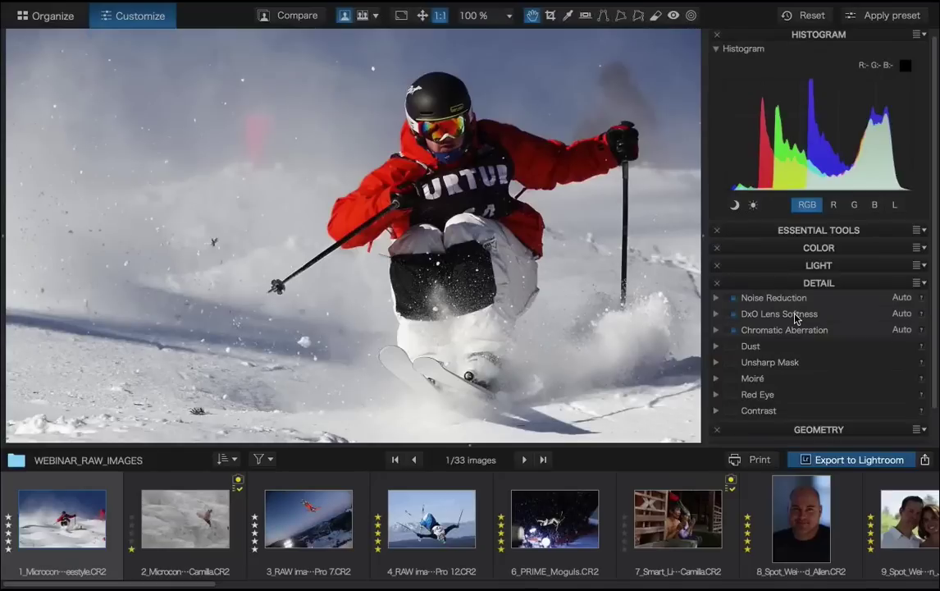
click(798, 282)
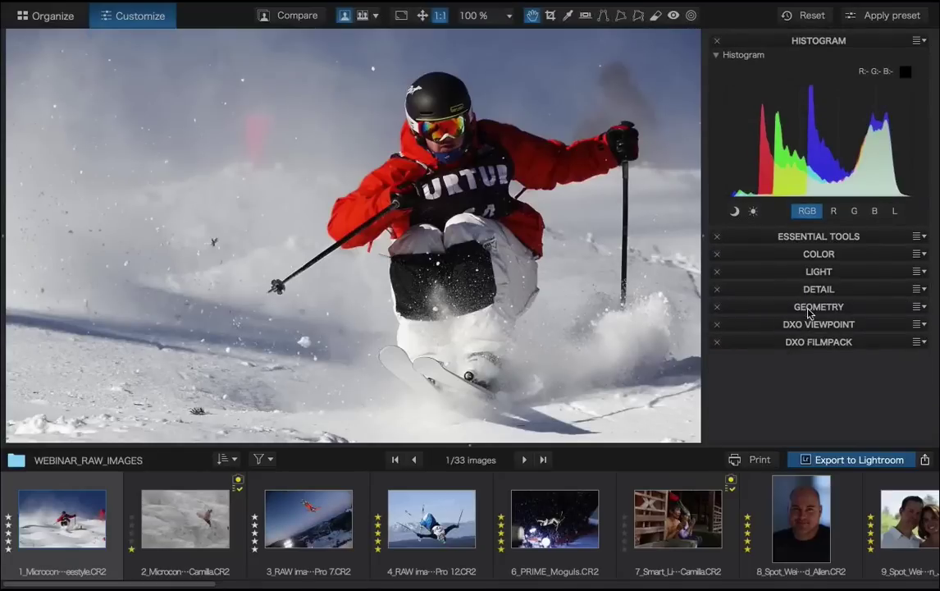
- Compare the whole skier photo with the Distortion correction off and back on Auto
click(809, 308)
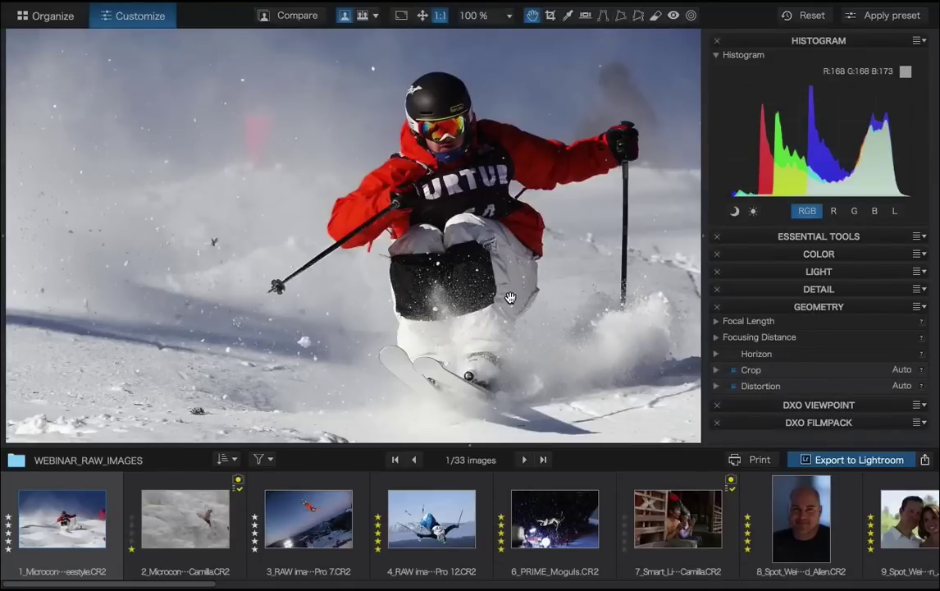
key(ctrl+0)
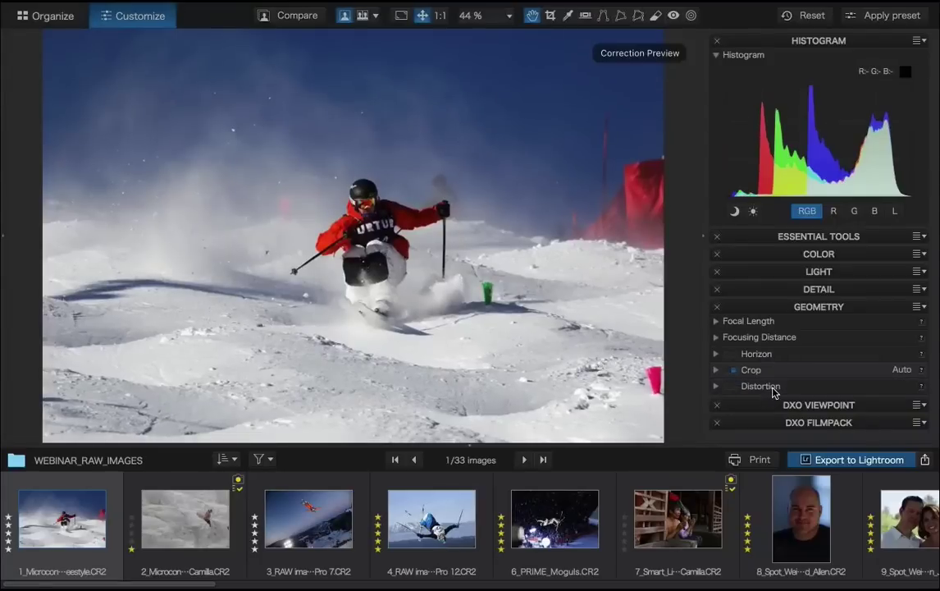
click(762, 387)
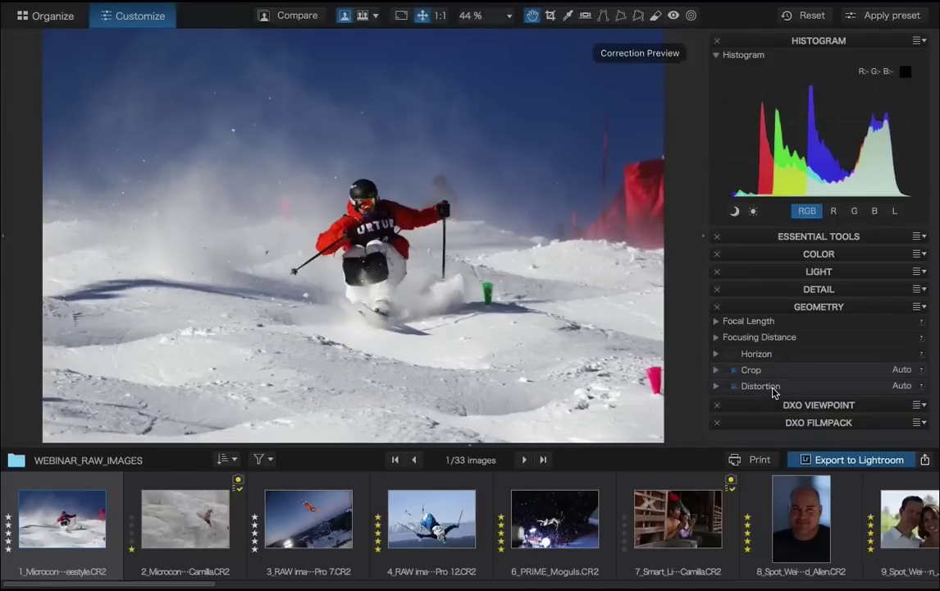
- Recheck the Distortion correction by switching it off and back on Auto, and collapse the Geometry corrections
click(772, 389)
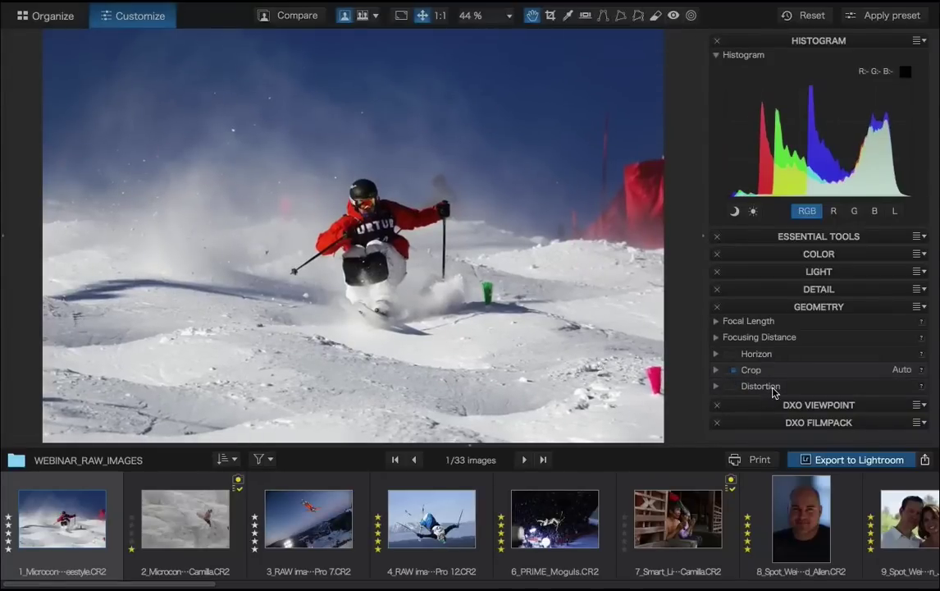
click(771, 390)
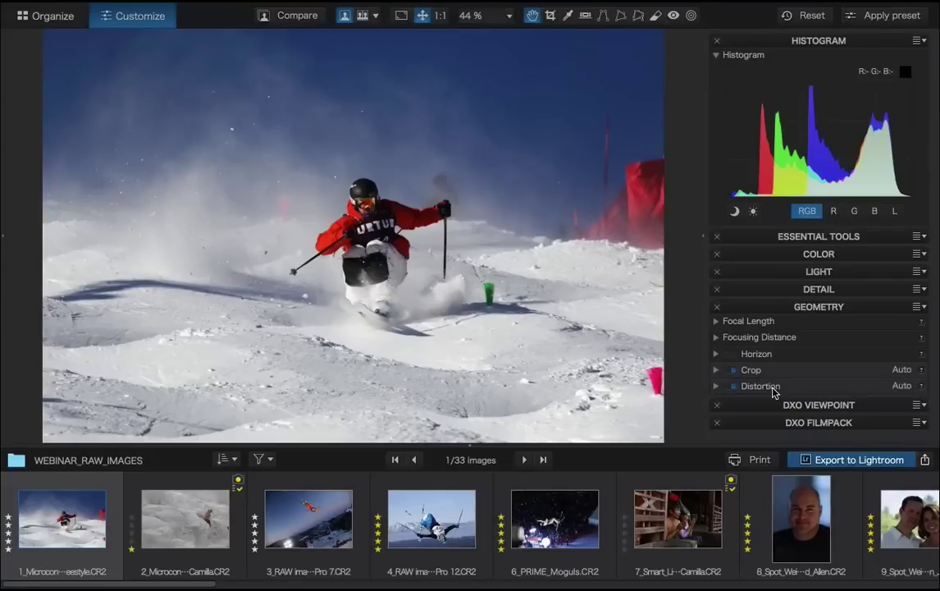
click(786, 308)
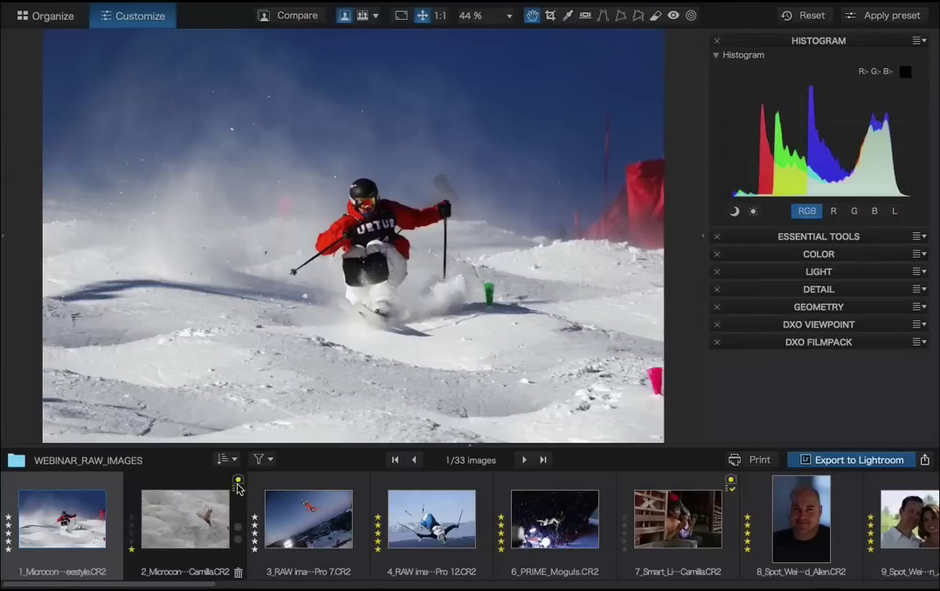
- Resolve the second photo's lens ambiguity with Canon EOS 5D Mark III + Tamron SP 24-70mm F2.8, applied to all images with the same ambiguity
click(238, 486)
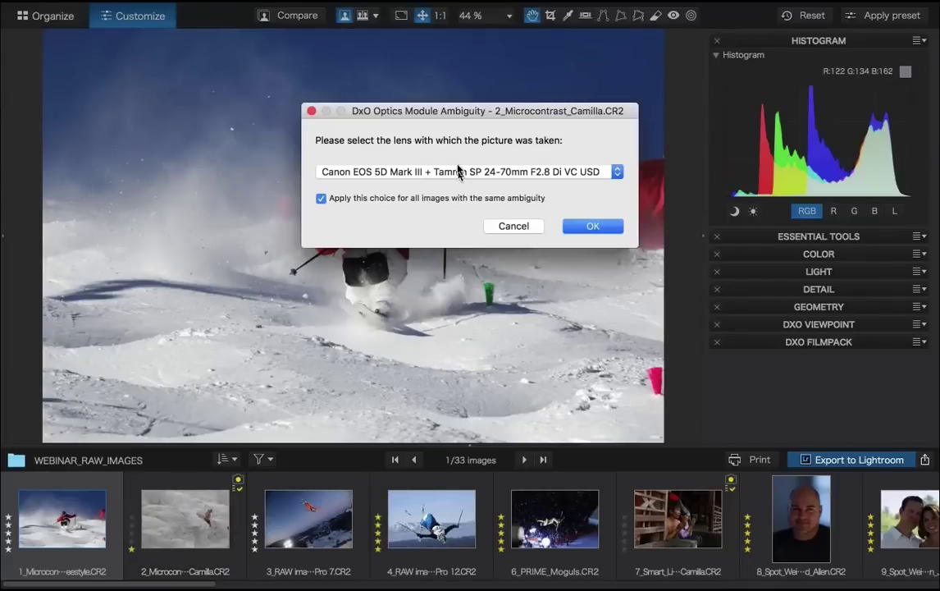
click(457, 172)
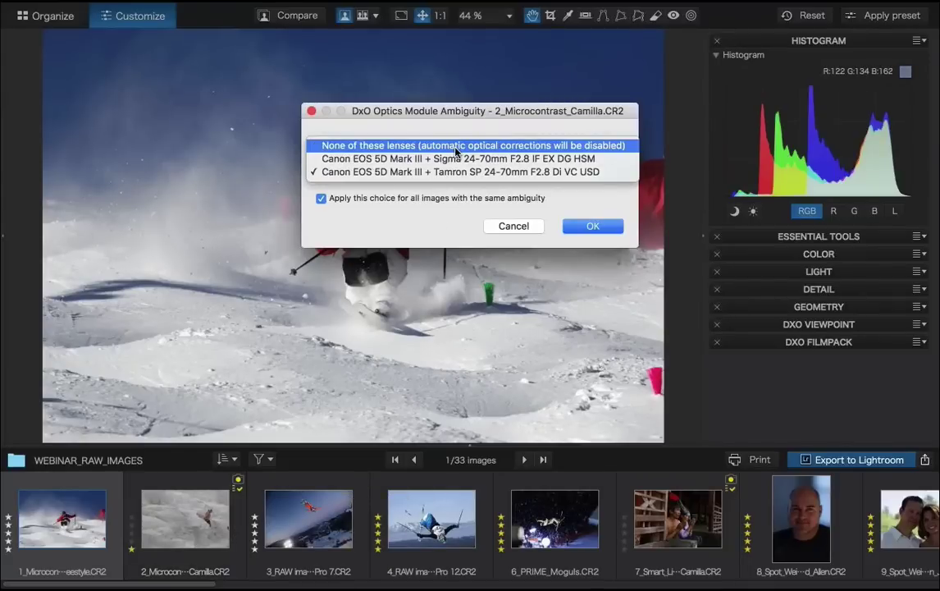
click(535, 173)
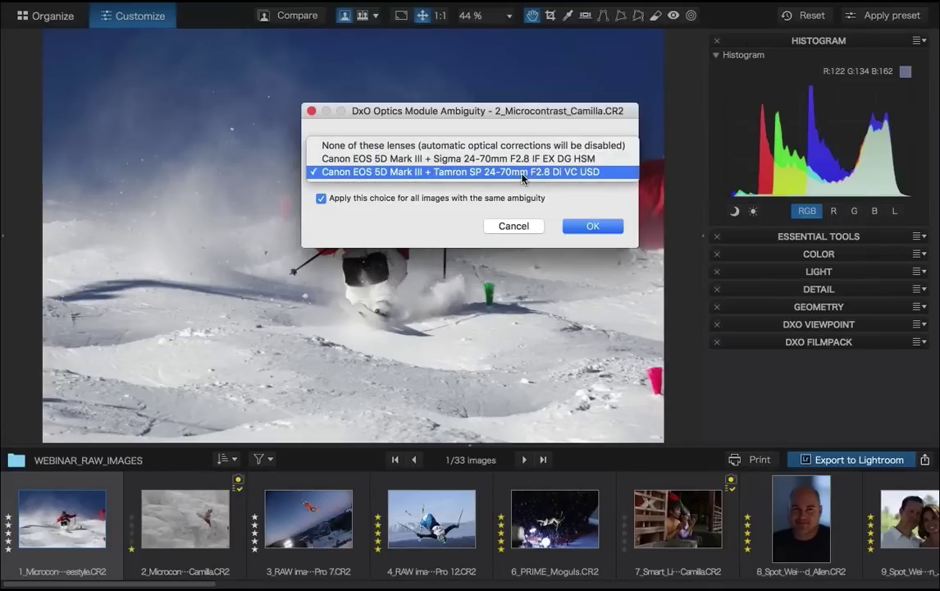
click(523, 174)
click(593, 226)
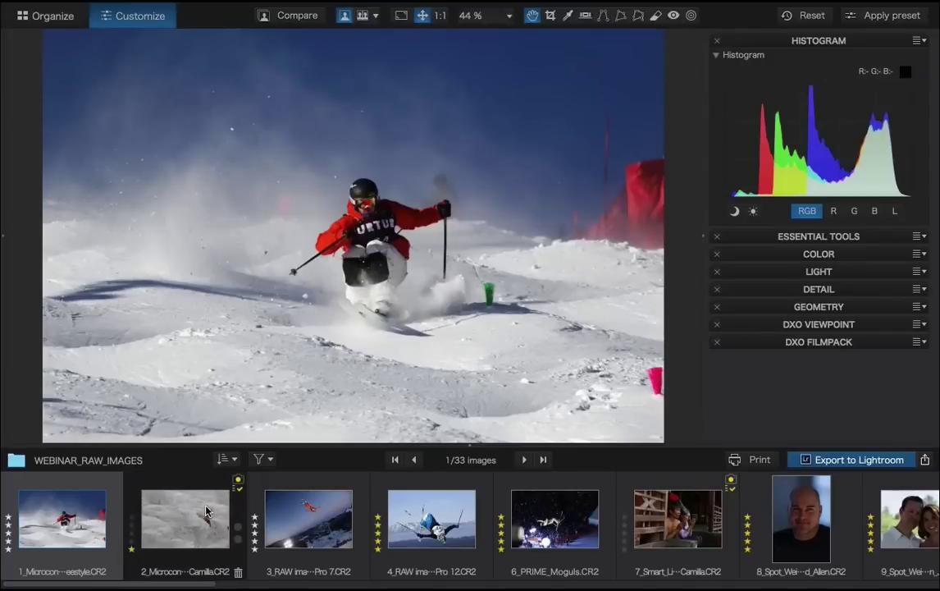
- Open the photo of the woman on the white slope and compare it with its original
click(206, 512)
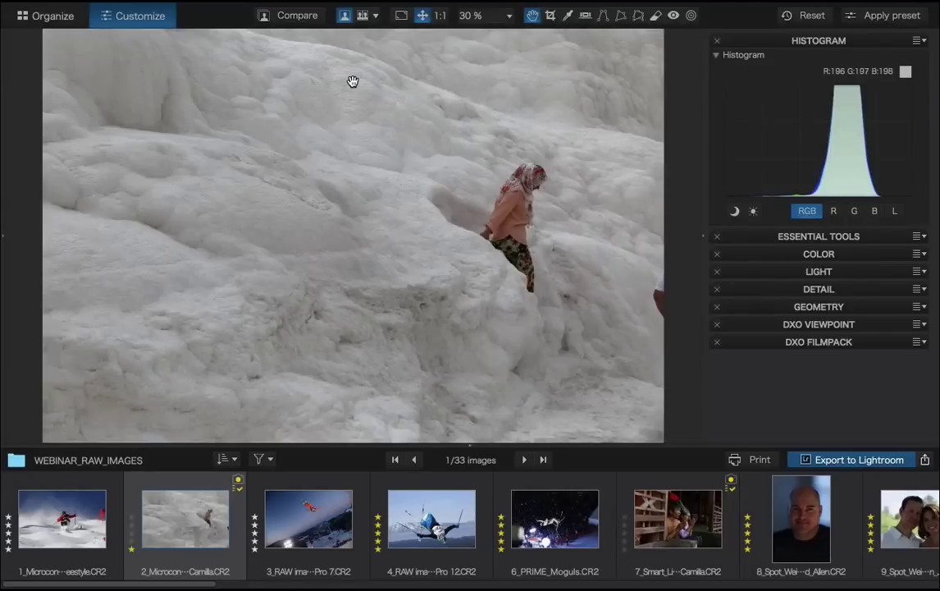
click(297, 18)
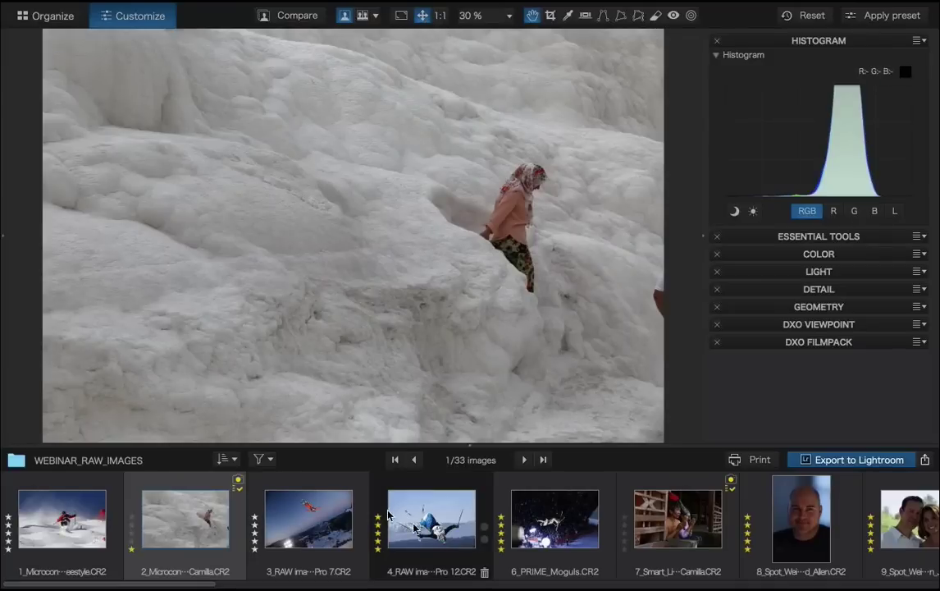
- Browse the WEBINAR_RAW_IMAGES folder for RAW images for DxO Optics Pro 1 (2).CR2 and view it fullscreen
scroll(428, 522, down, 10)
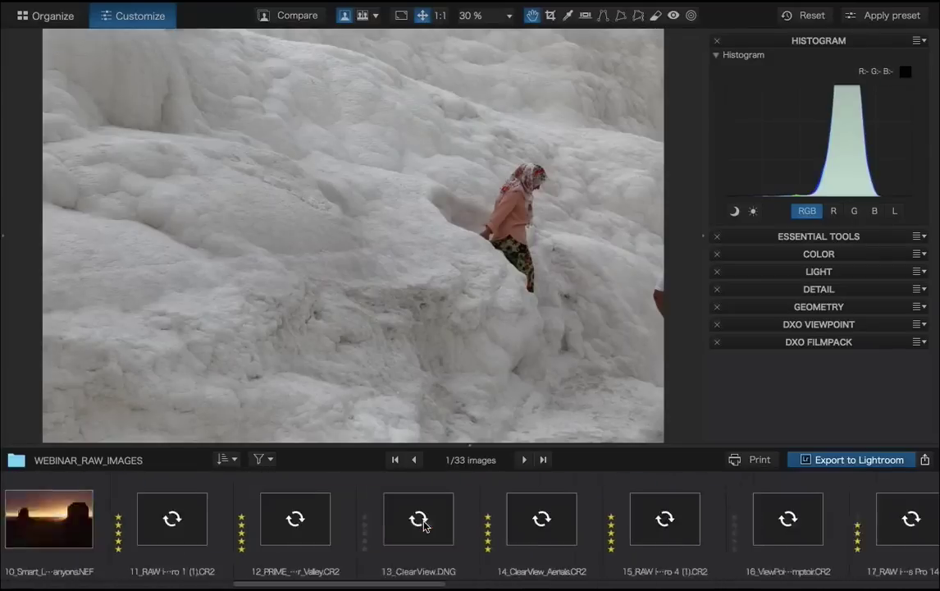
scroll(424, 526, down, 2)
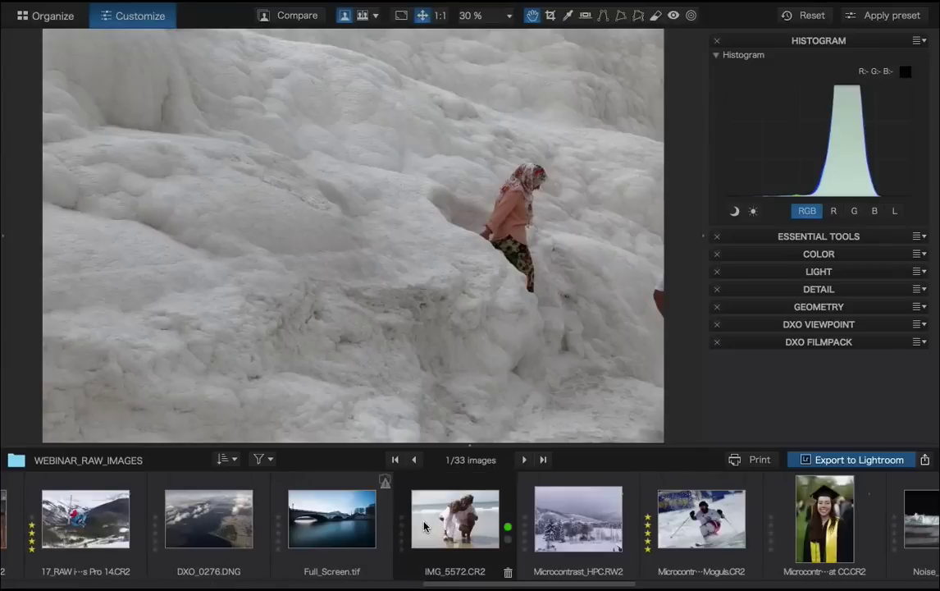
scroll(423, 525, down, 4)
scroll(424, 526, down, 2)
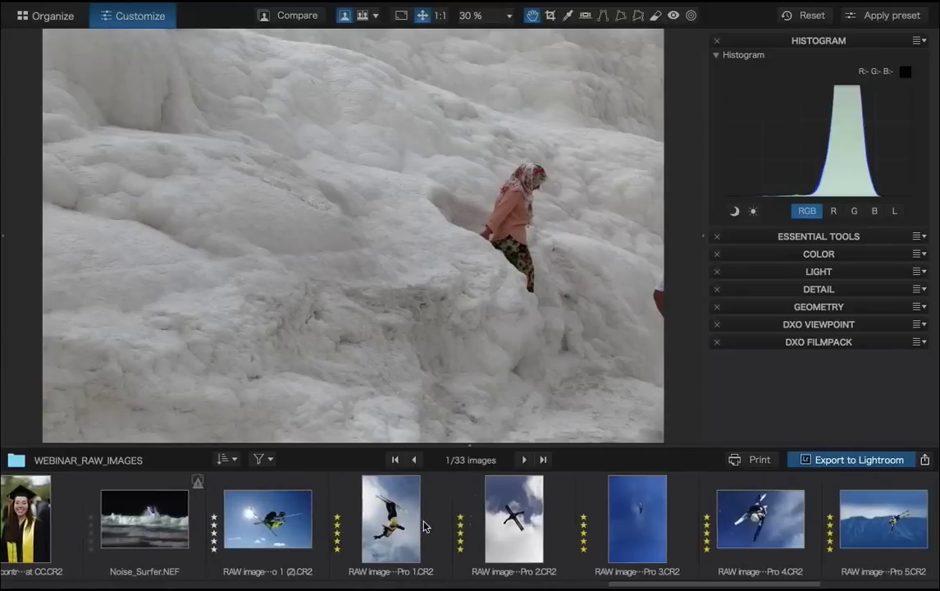
click(292, 533)
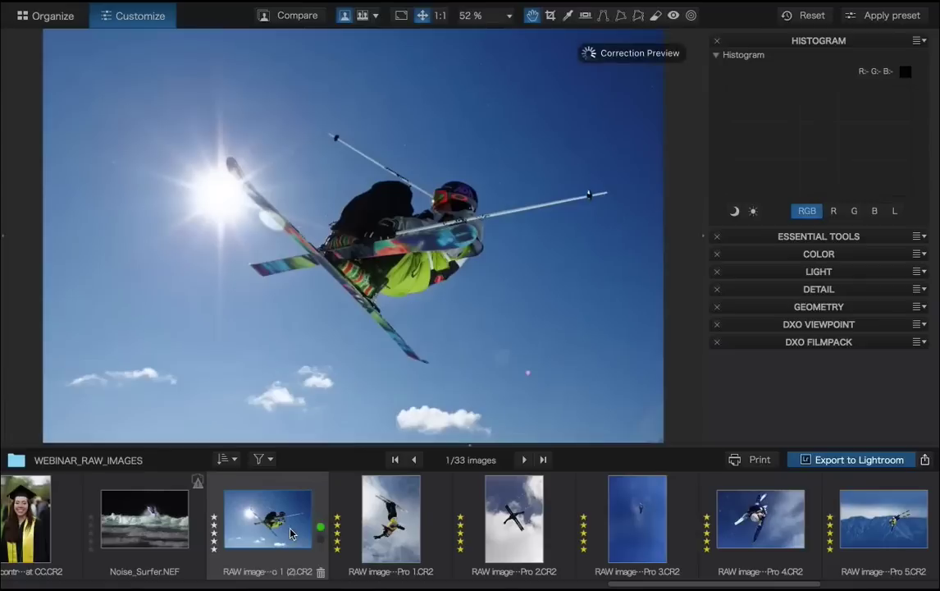
click(400, 16)
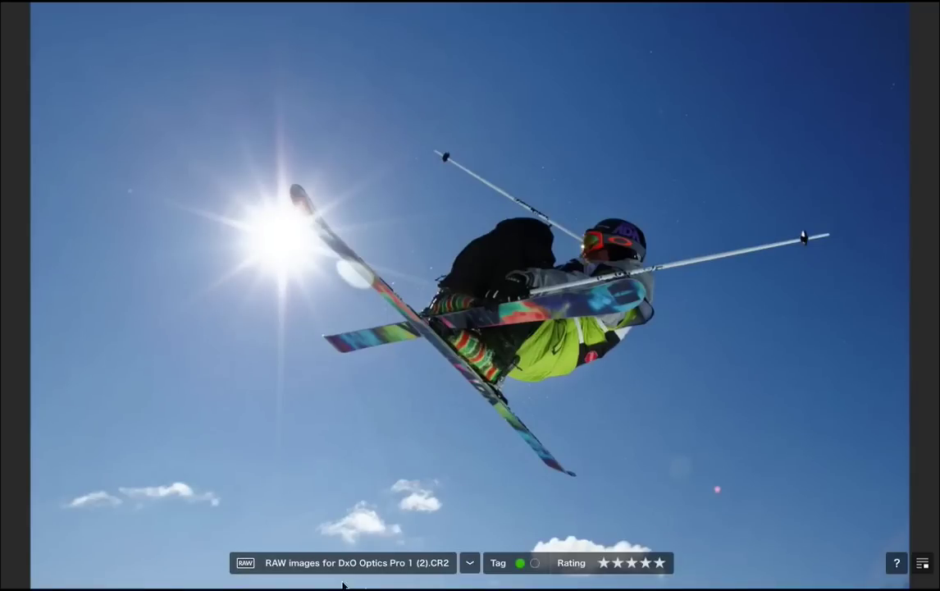
- Review the fullscreen photo's tag and rating controls and its list of help and shortcuts
click(470, 564)
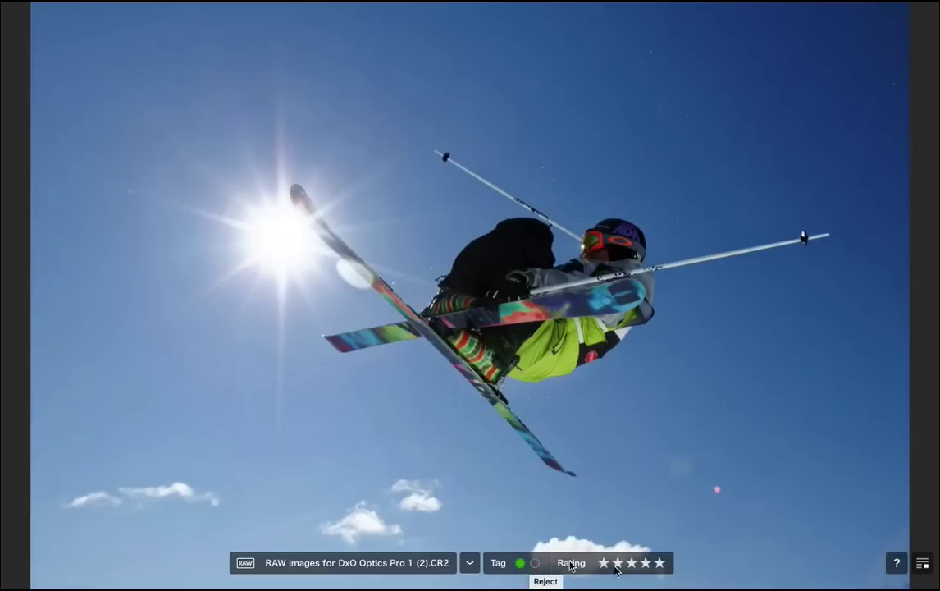
key(5)
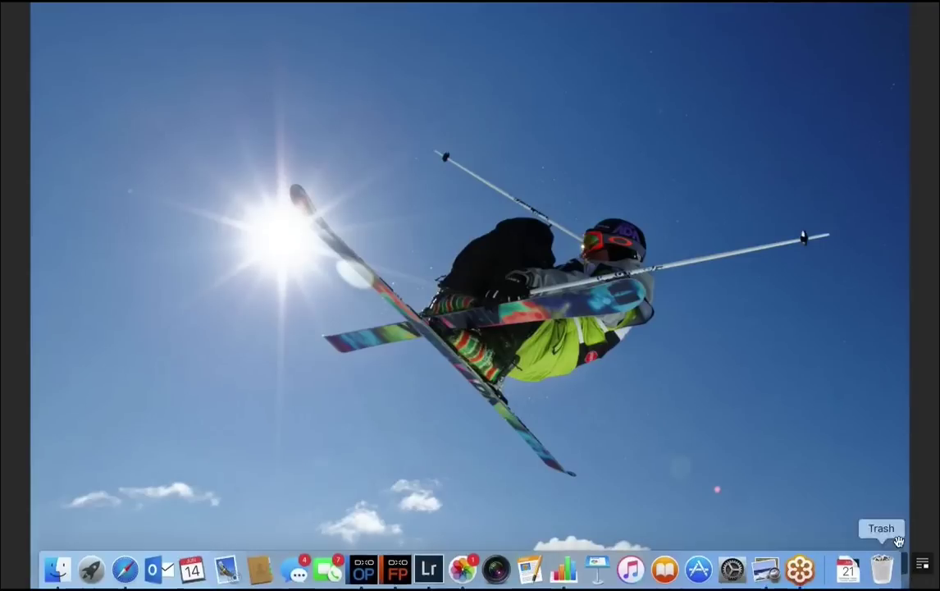
click(899, 564)
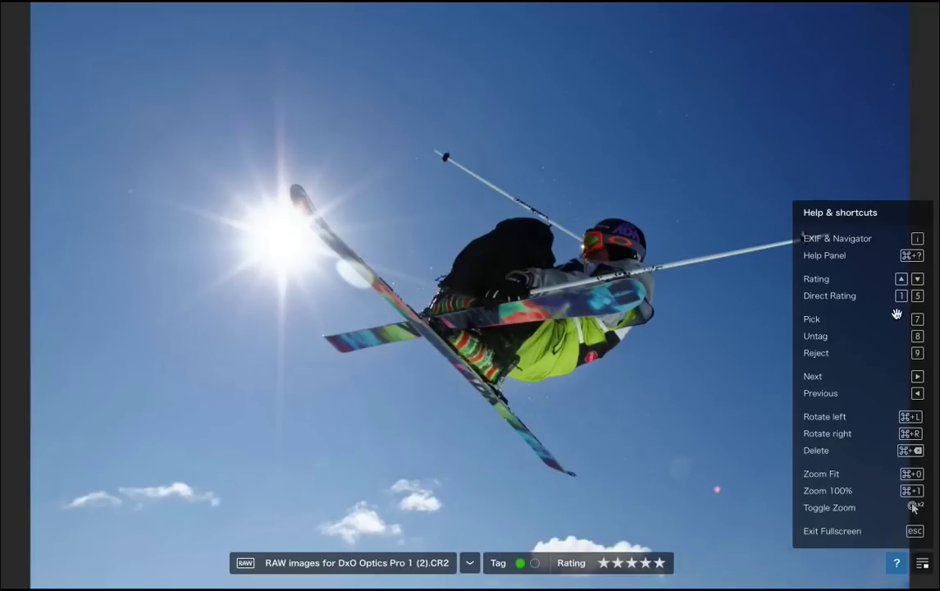
click(898, 564)
- Show the EXIF information and Navigator, inspect the airborne skier up close, and fit the photo back to the screen
key(i)
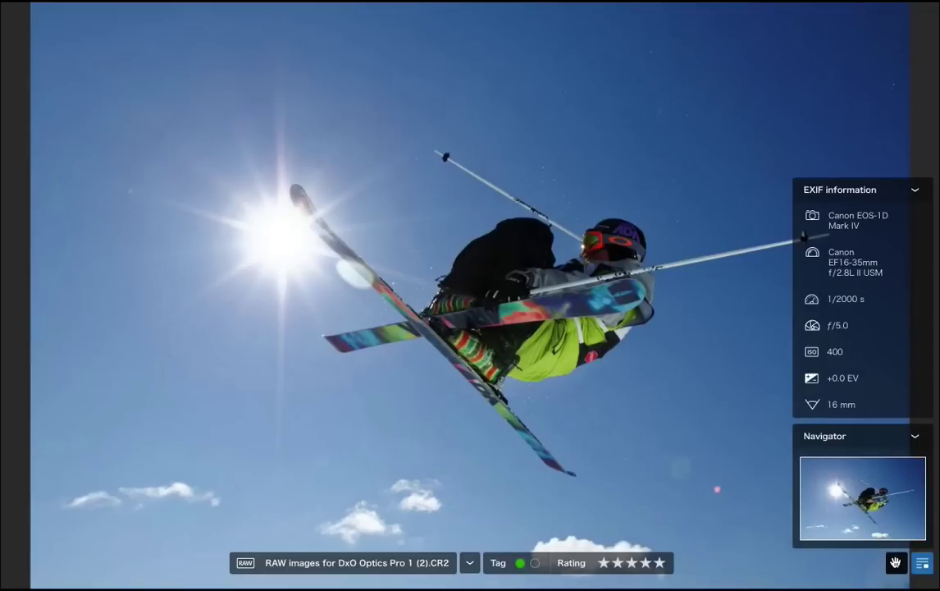
key(i)
key(i)
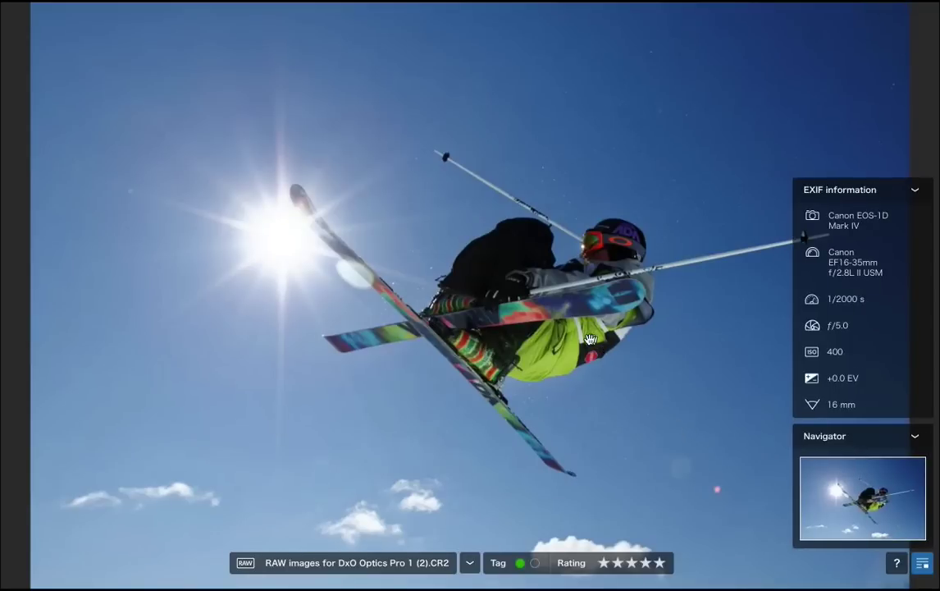
scroll(590, 340, up, 2)
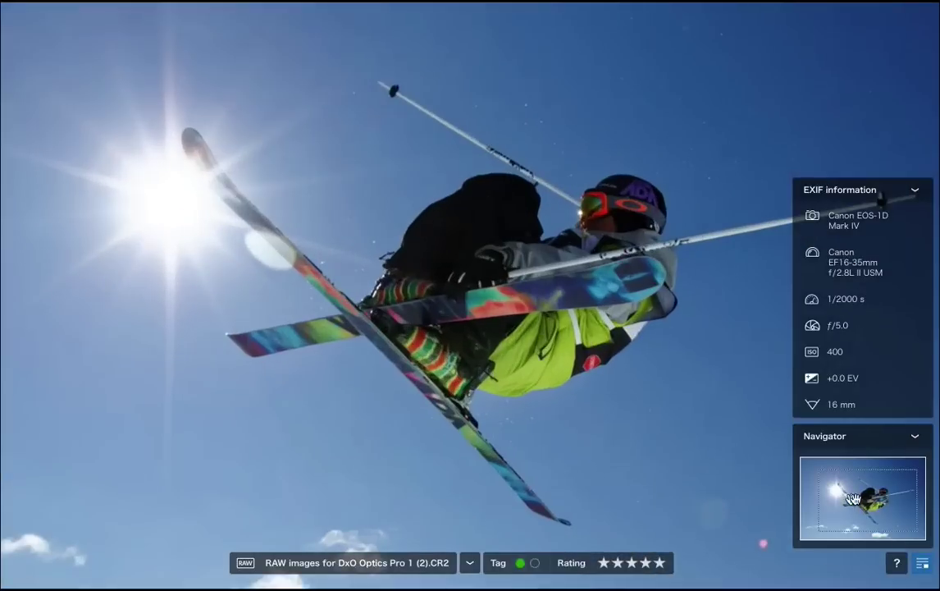
mouse_move(853, 502)
mouse_down()
mouse_move(845, 479)
mouse_move(856, 496)
mouse_up()
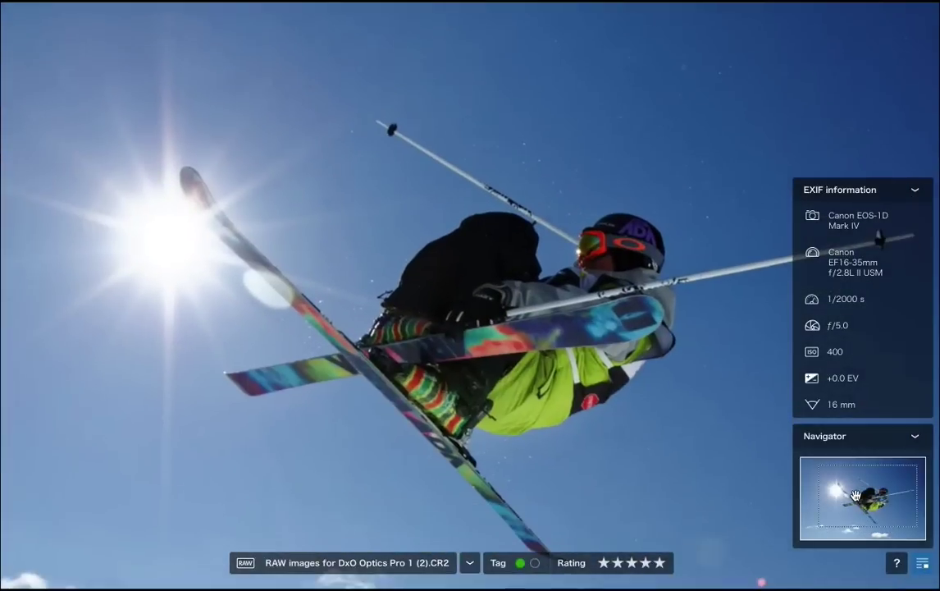
key(ctrl+0)
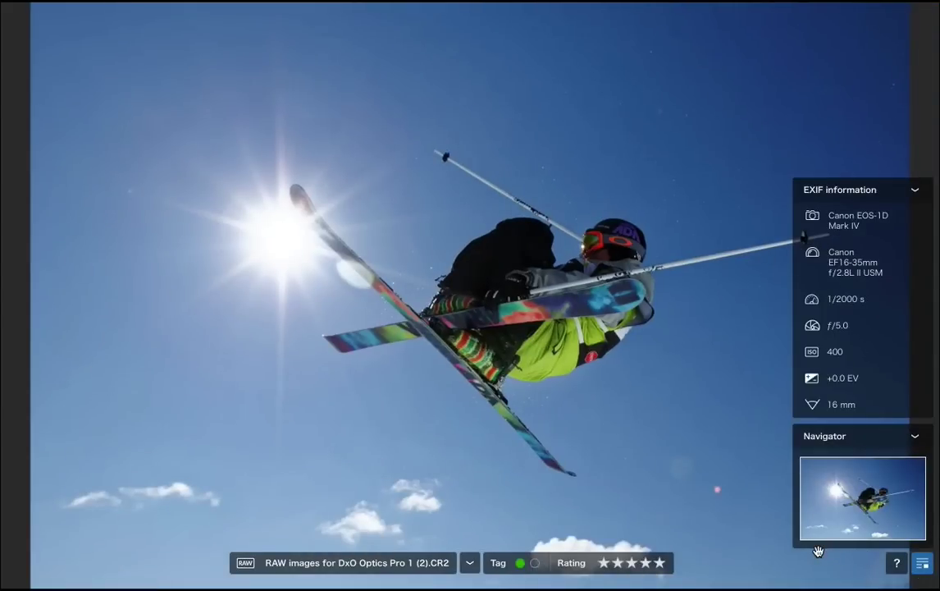
- Browse the following ski jump photos fullscreen with their EXIF information, from RAW images for DxO Optics Pro 1 through 5
key(Left)
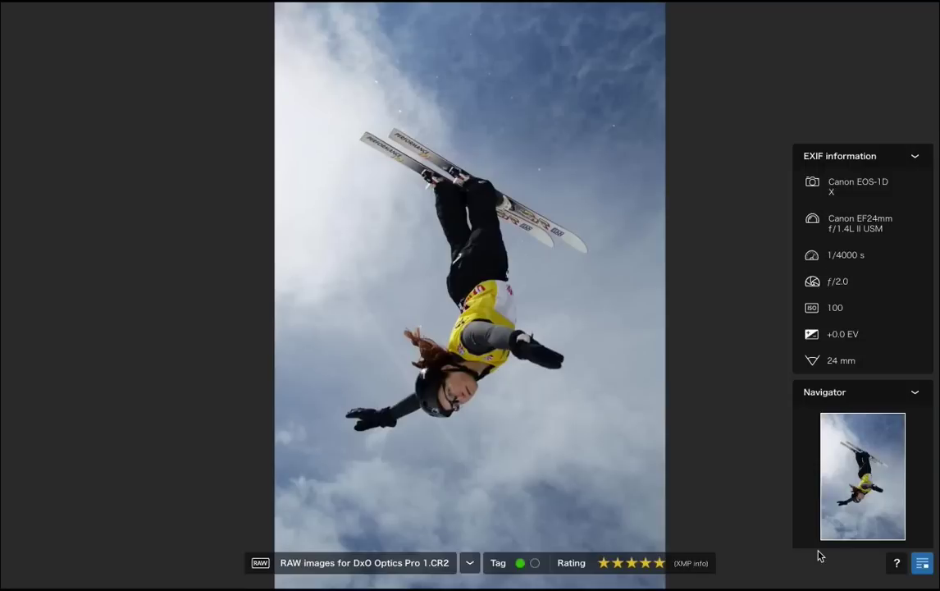
key(Right)
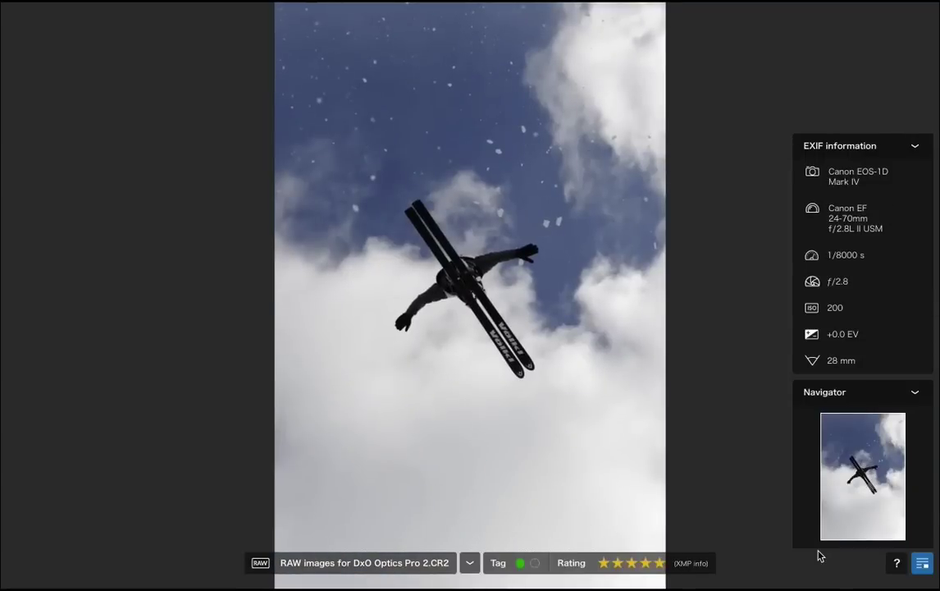
key(Right)
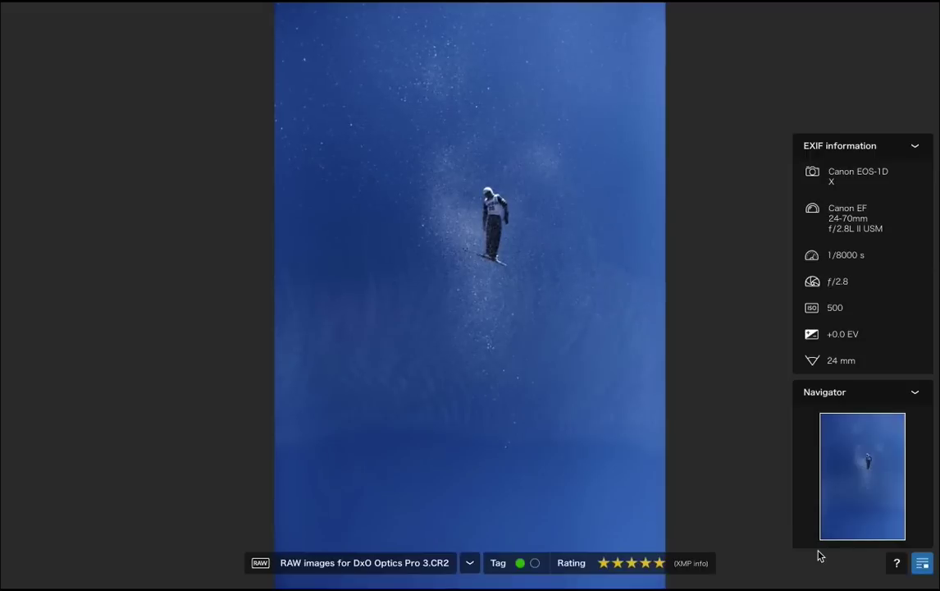
key(Right)
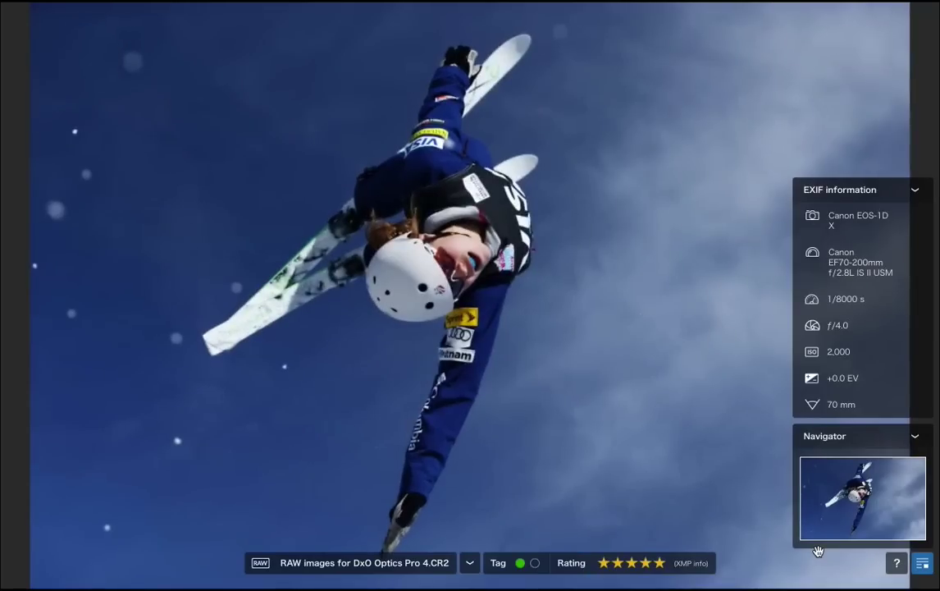
key(Right)
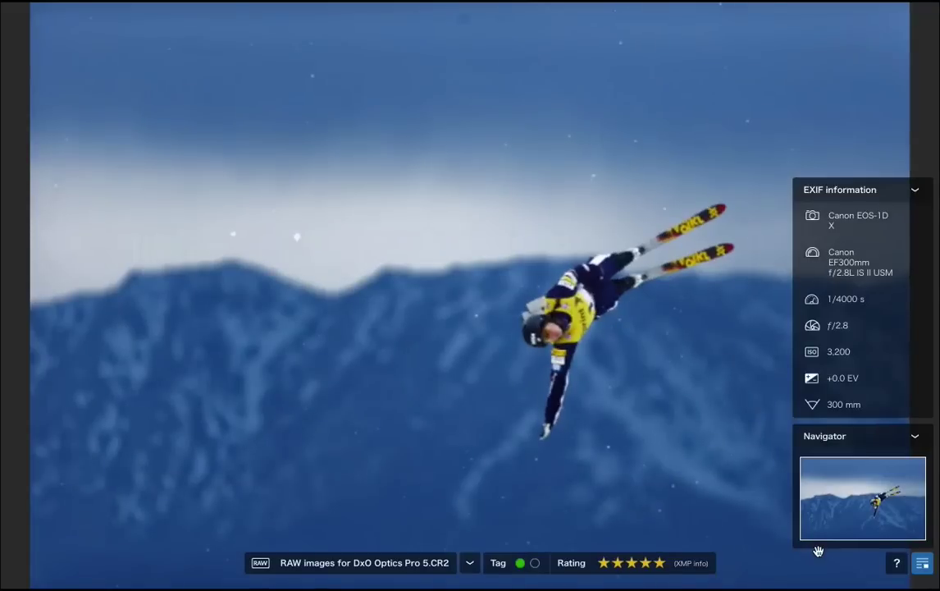
key(Right)
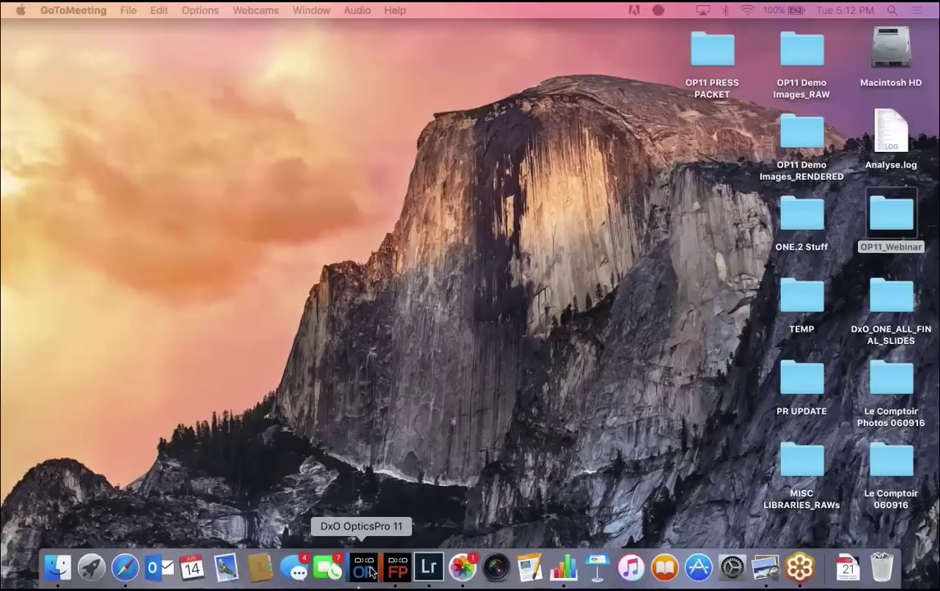
- Switch back to DxO OpticsPro 11 from the desktop, reposition its window and expand it to fill the screen
click(371, 569)
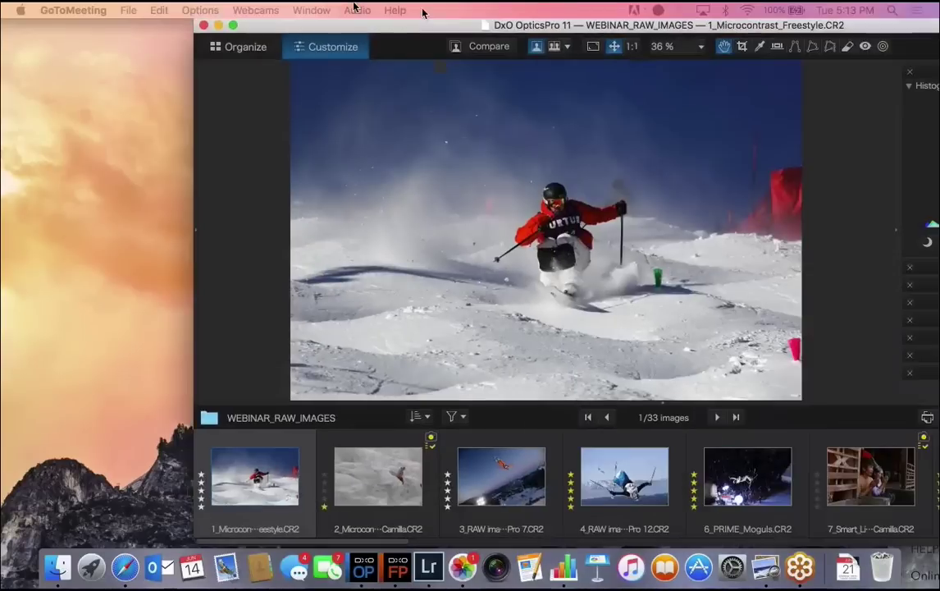
drag(420, 25, 250, 27)
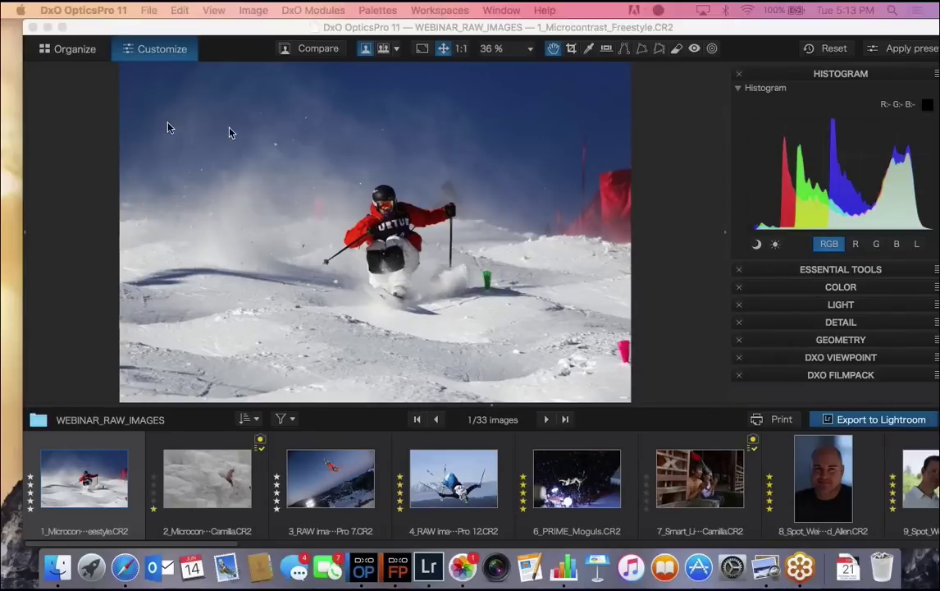
click(82, 29)
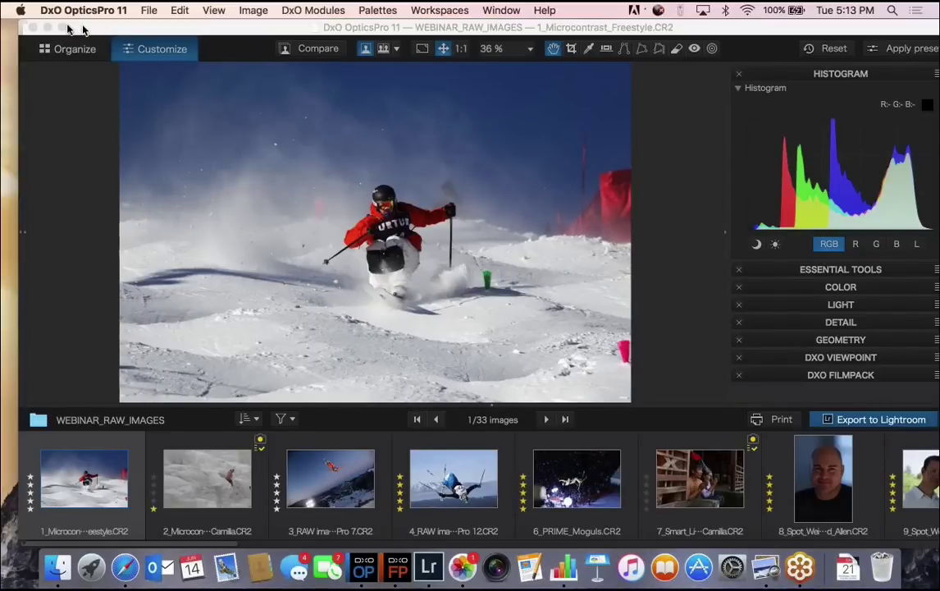
drag(82, 29, 66, 29)
click(47, 27)
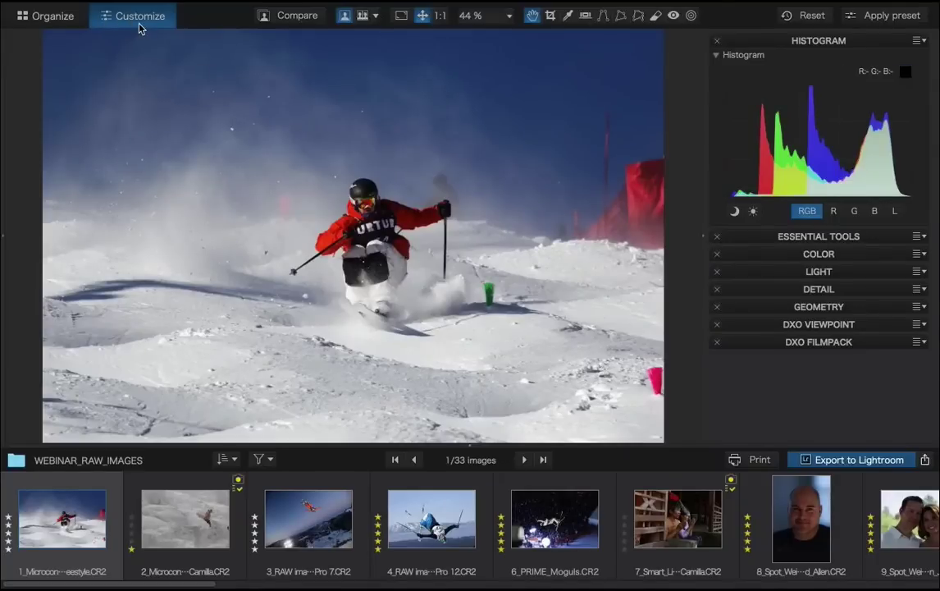
- Switch to the Organize workspace, search the folders for "webinar" and open the WEBINAR_RAW_IMAGES folder
click(64, 18)
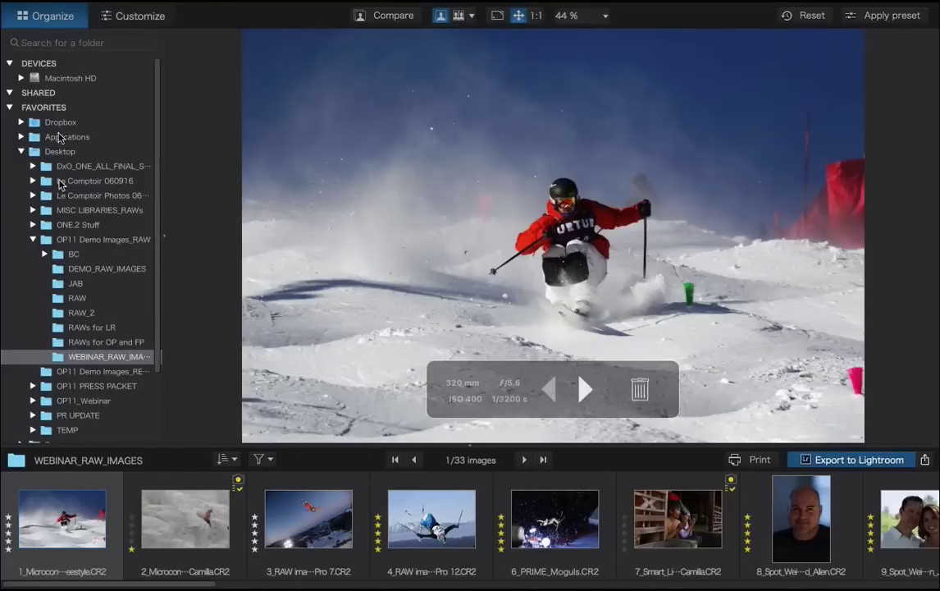
click(64, 46)
text(we)
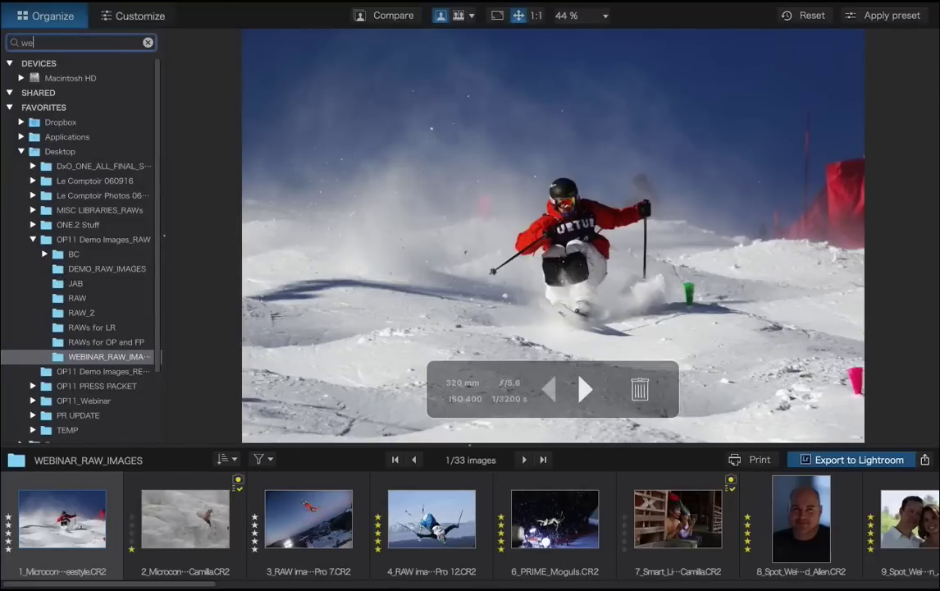
text(binae)
key(BackSpace)
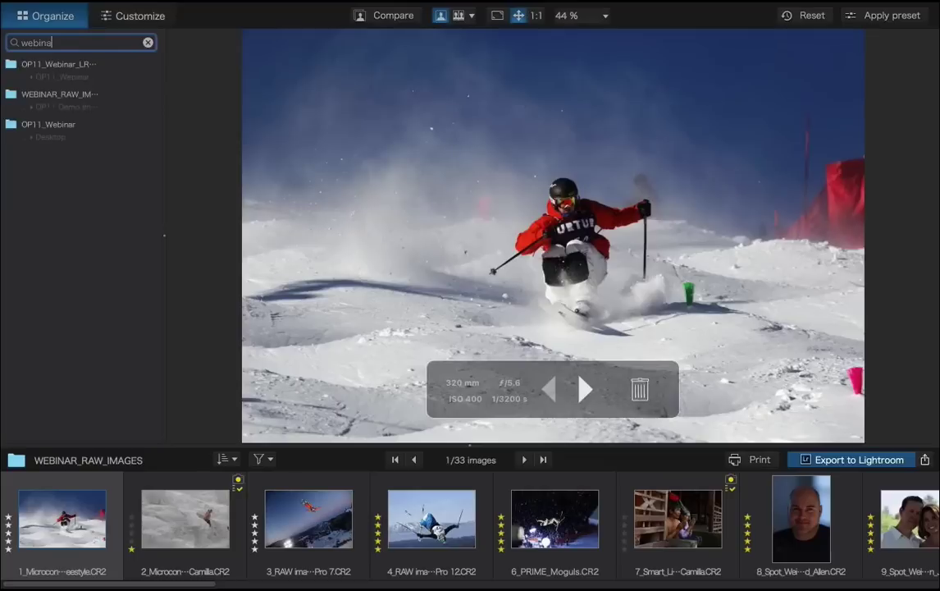
text(r)
click(67, 99)
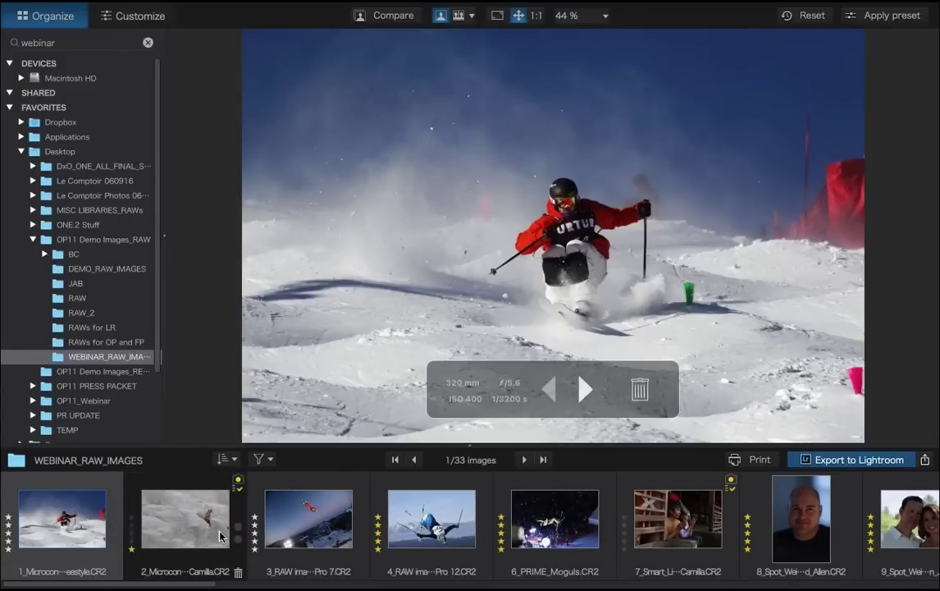
- Sort the folder's thumbnails by ISO Speed, browse through them, and restore the File Name order
scroll(336, 517, right, 10)
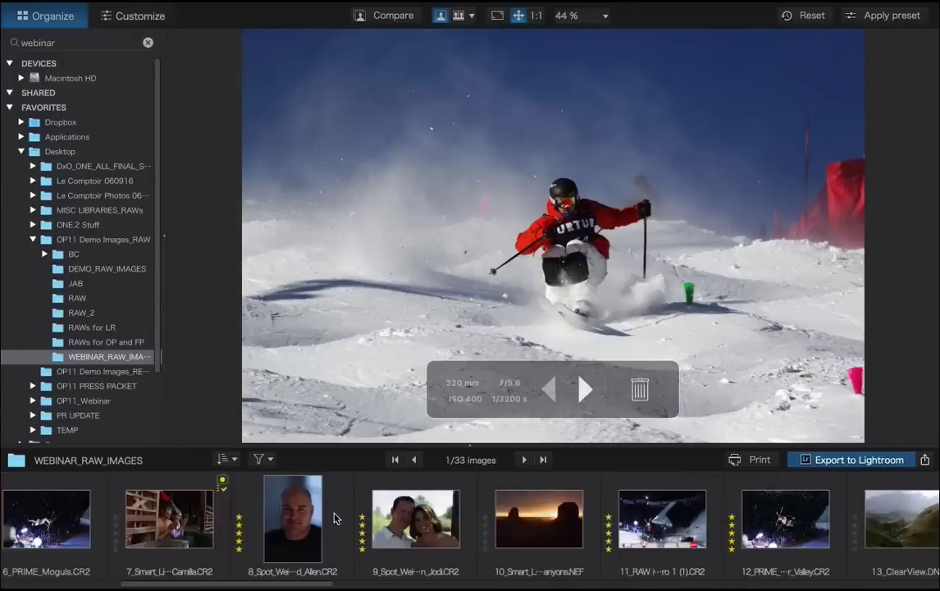
scroll(334, 517, left, 8)
scroll(334, 518, left, 3)
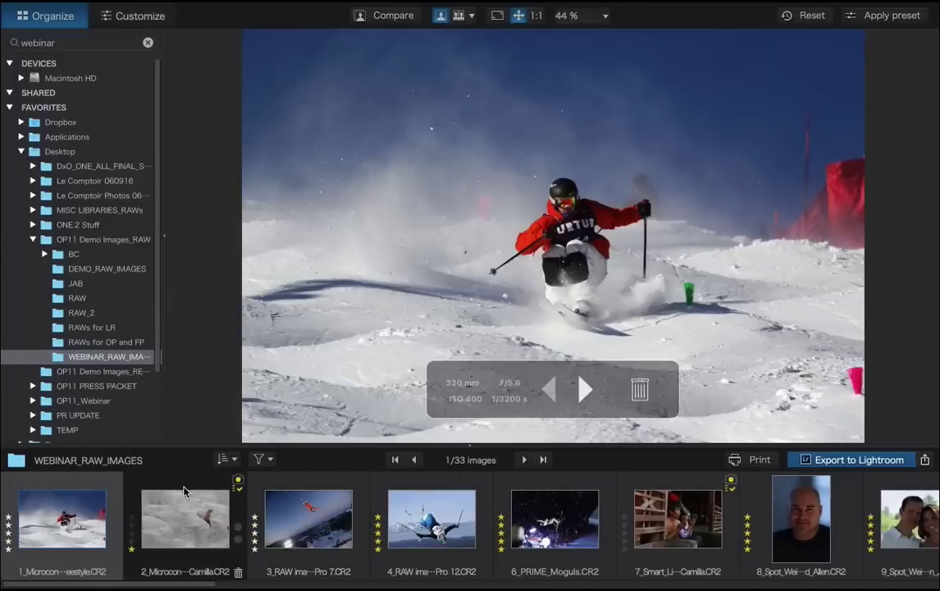
click(230, 461)
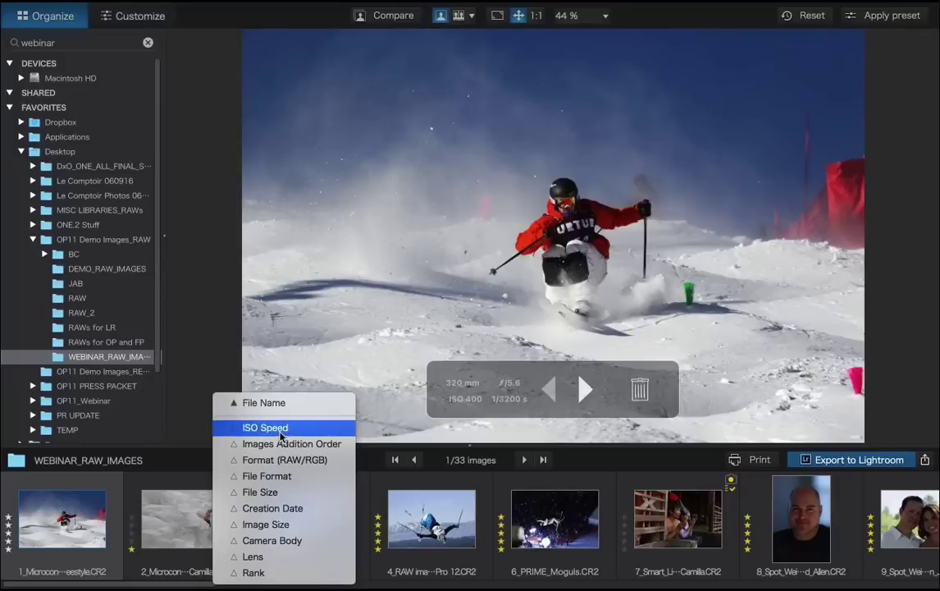
click(279, 430)
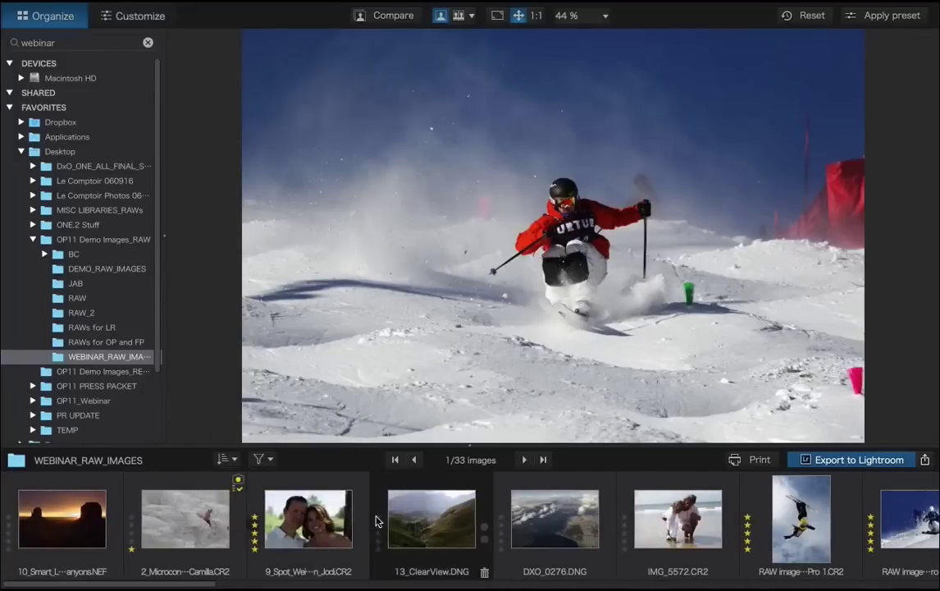
scroll(377, 522, right, 15)
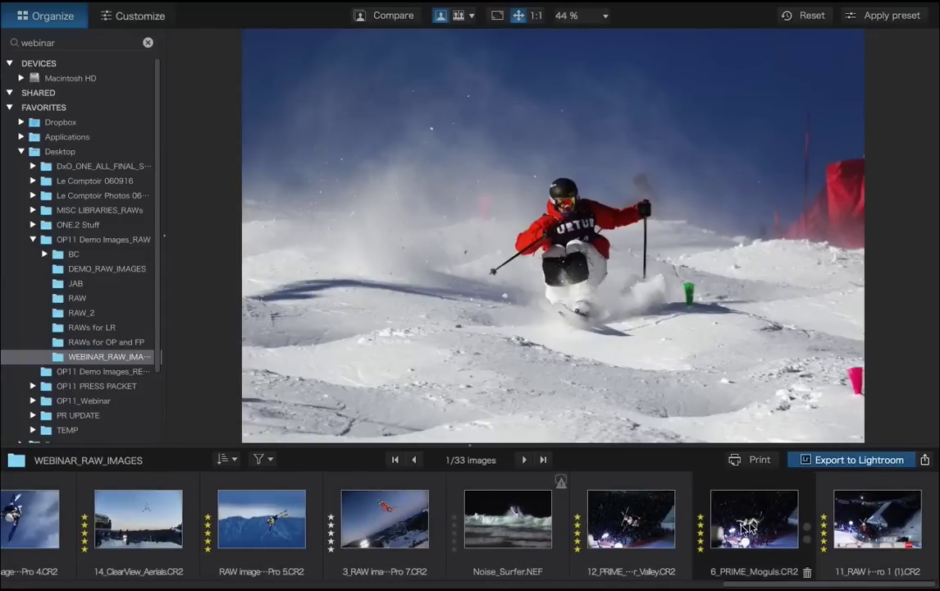
scroll(571, 539, left, 10)
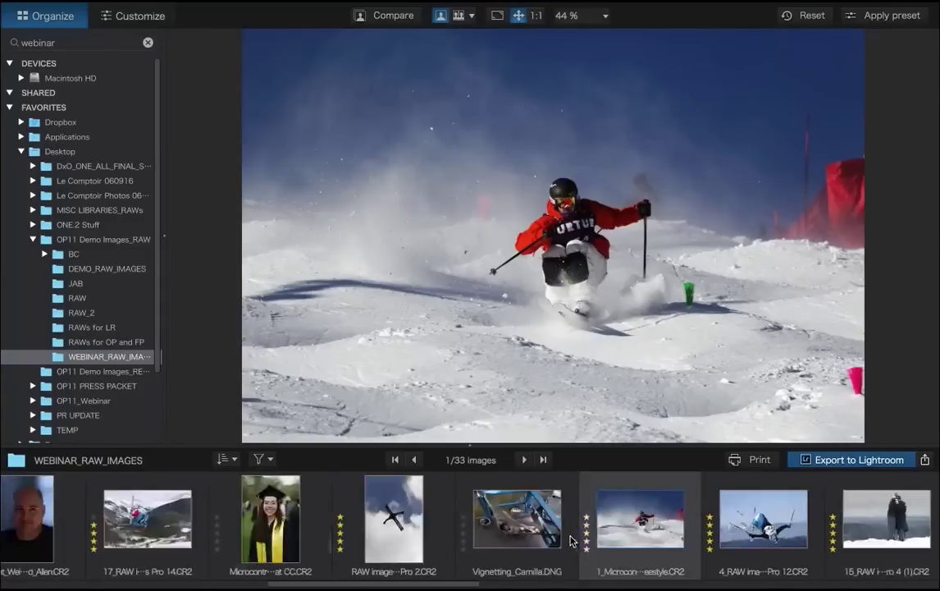
click(222, 459)
click(243, 507)
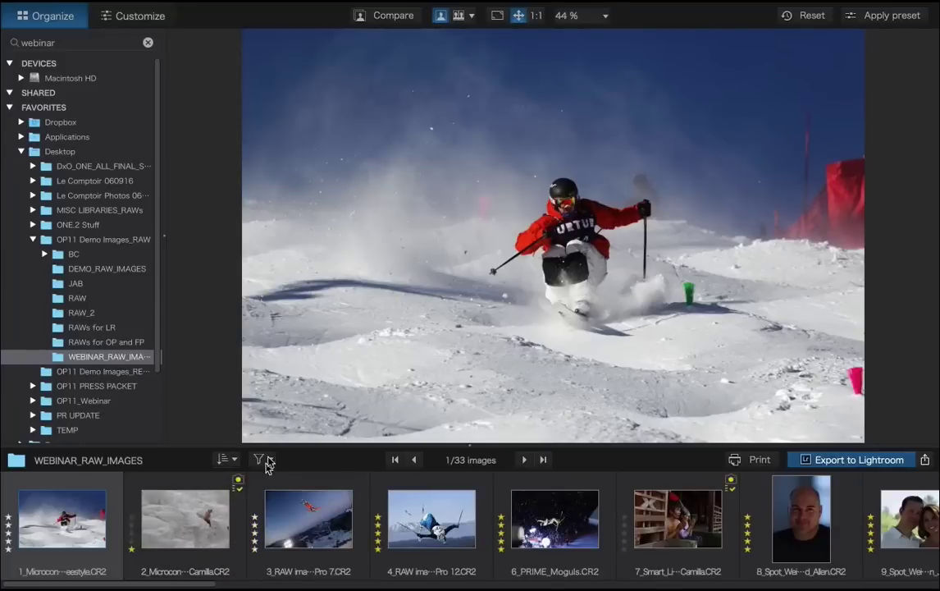
- Review the image filter options, from file types and module status to processing state, tags and star ratings
click(269, 460)
mouse_move(361, 578)
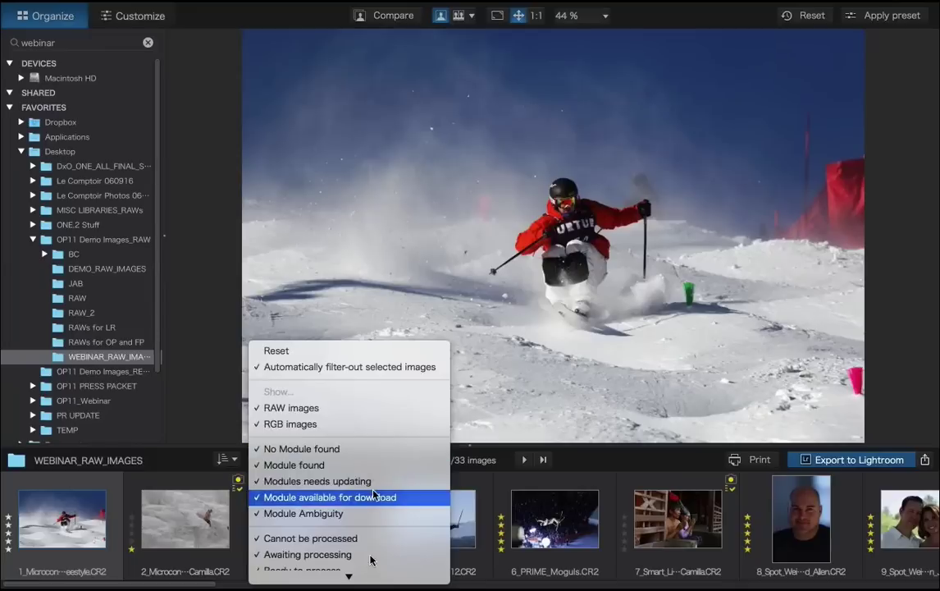
scroll(371, 542, down, 5)
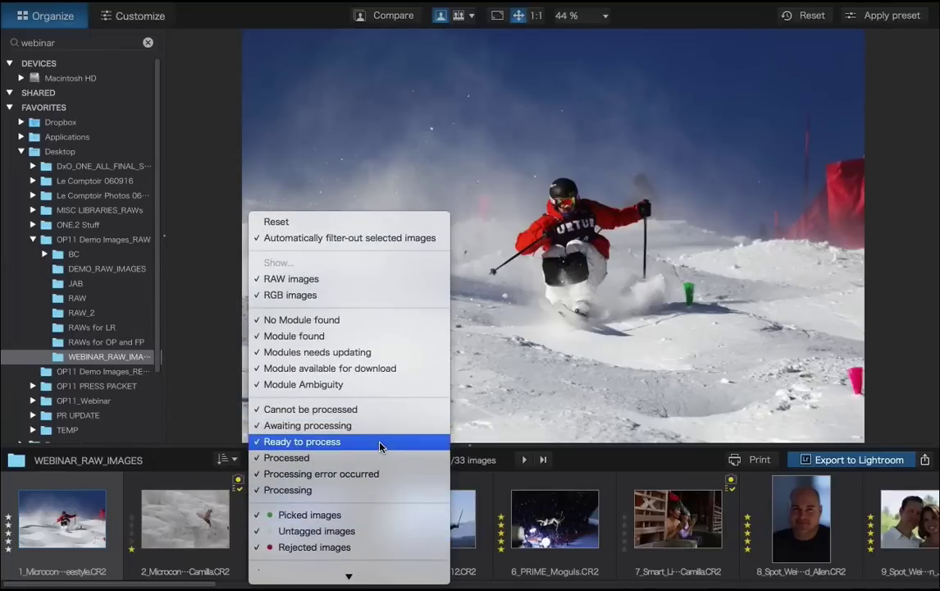
scroll(376, 561, down, 3)
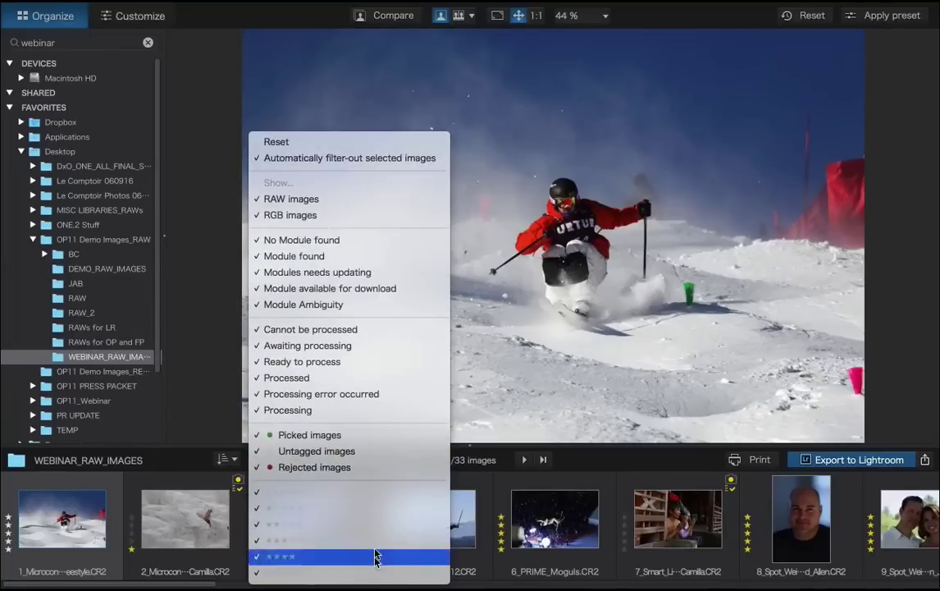
click(227, 121)
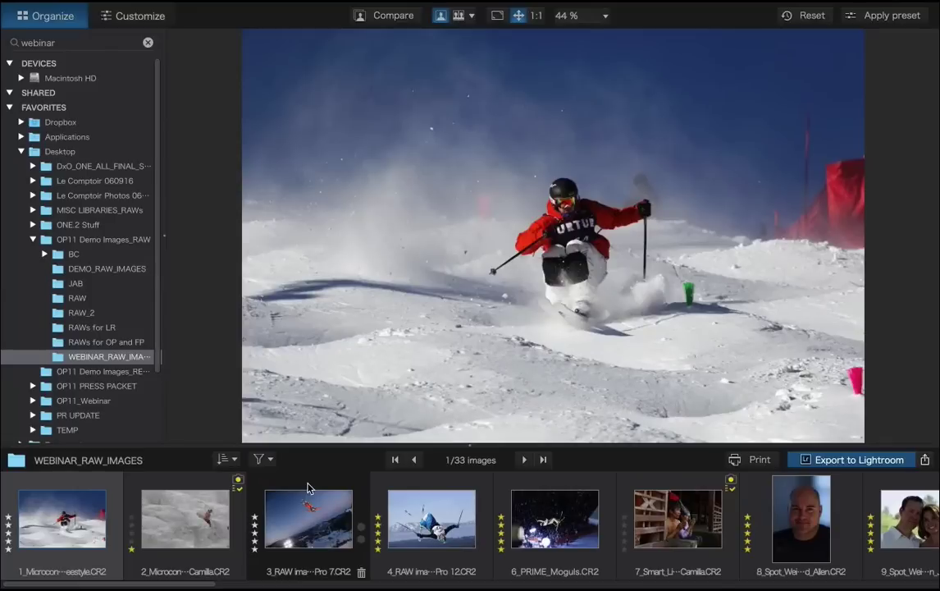
- Switch to the Customize workspace, reveal the hidden palettes including Move/Zoom, and expand EXIF instead of the Preset Editor
click(140, 15)
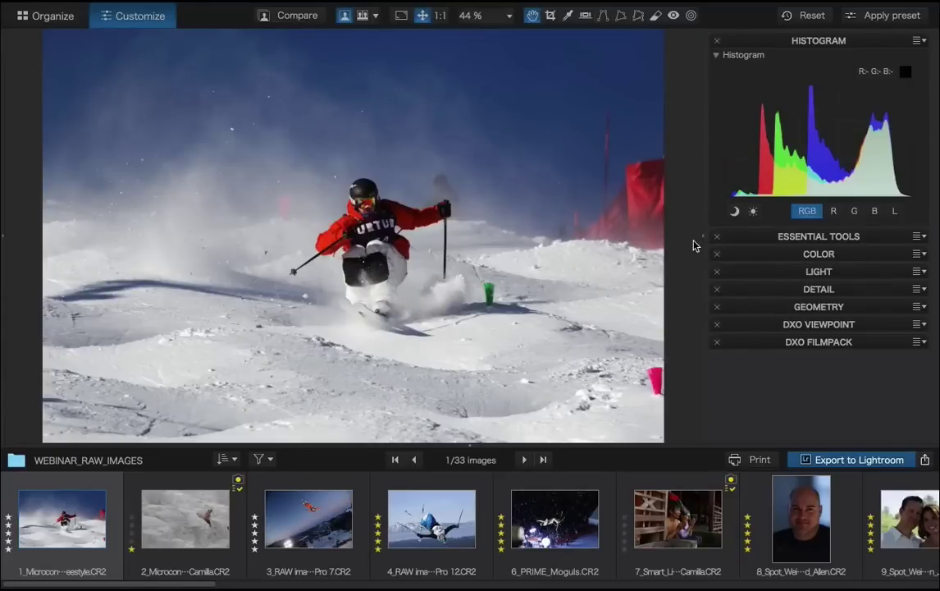
click(4, 235)
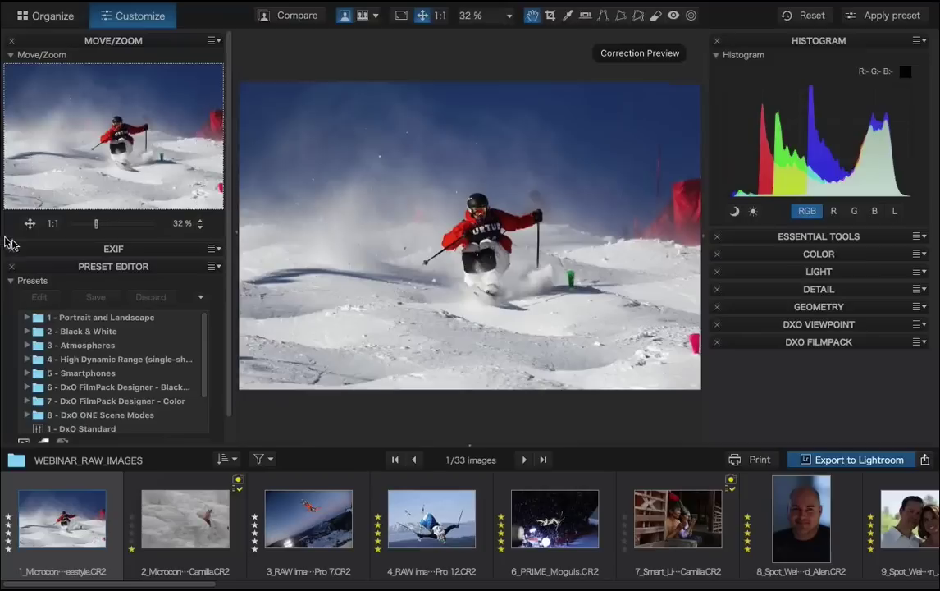
click(57, 270)
click(69, 248)
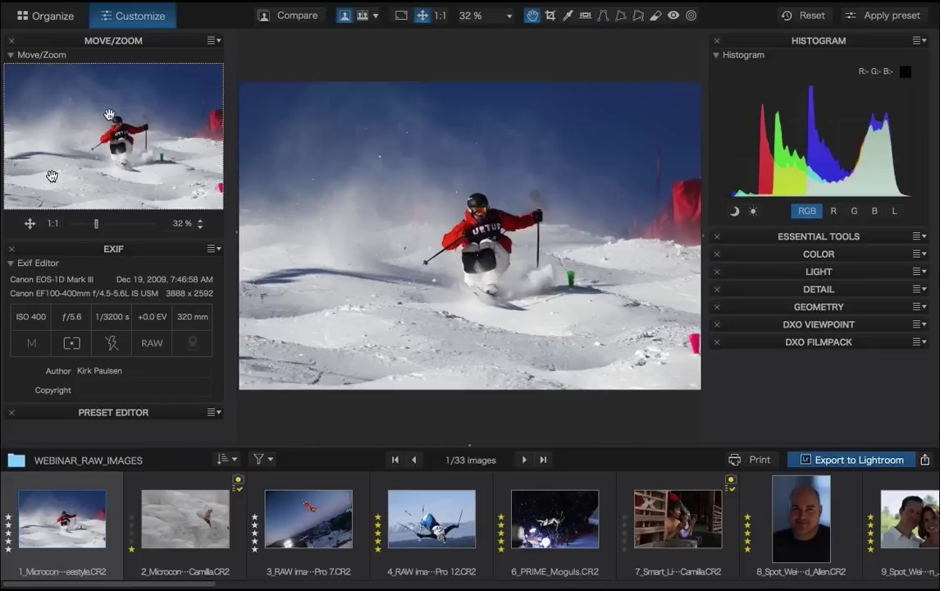
- Inspect the skier at 1:1 and fit the photo back, and hide the Move/Zoom and EXIF palettes after toggling EXIF
click(53, 223)
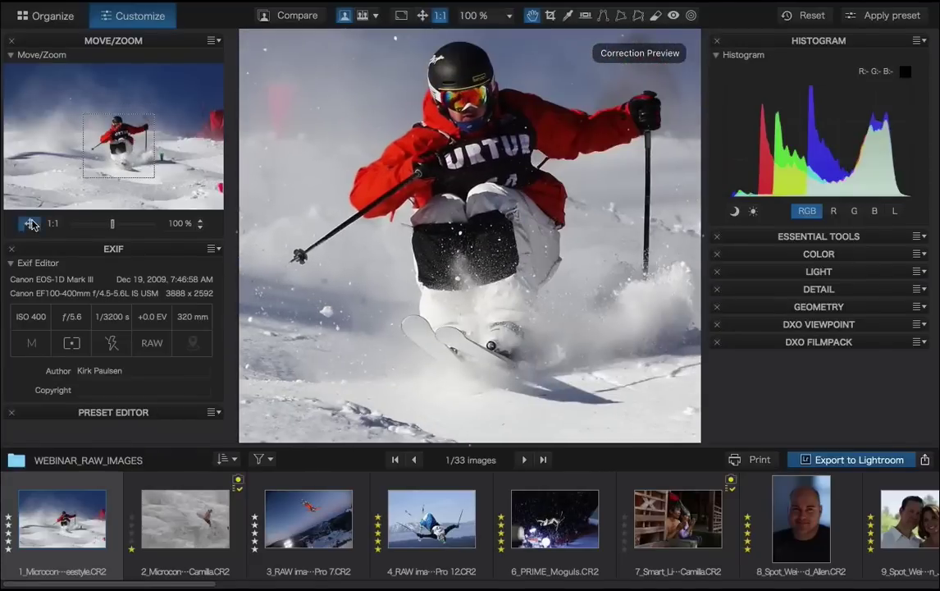
click(30, 223)
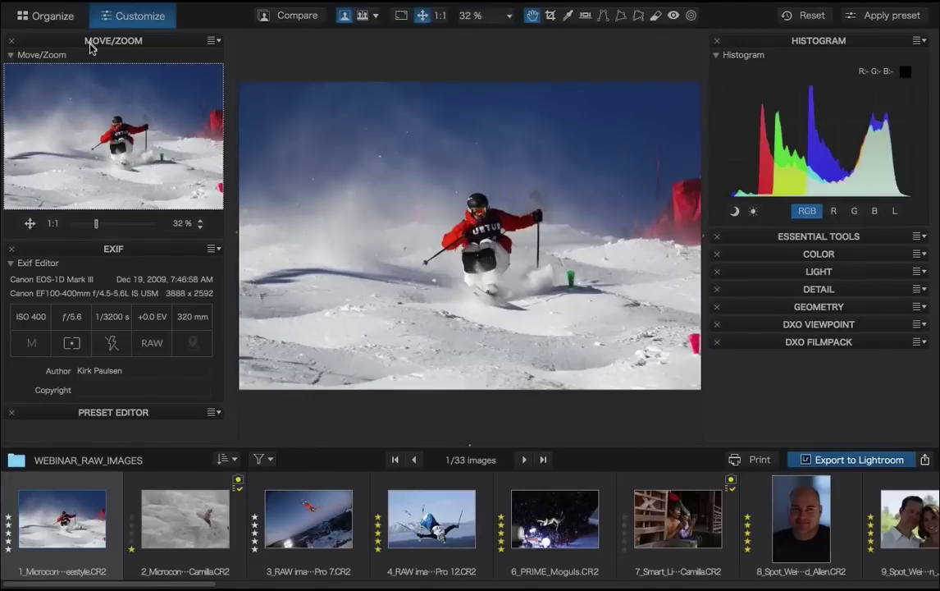
click(104, 249)
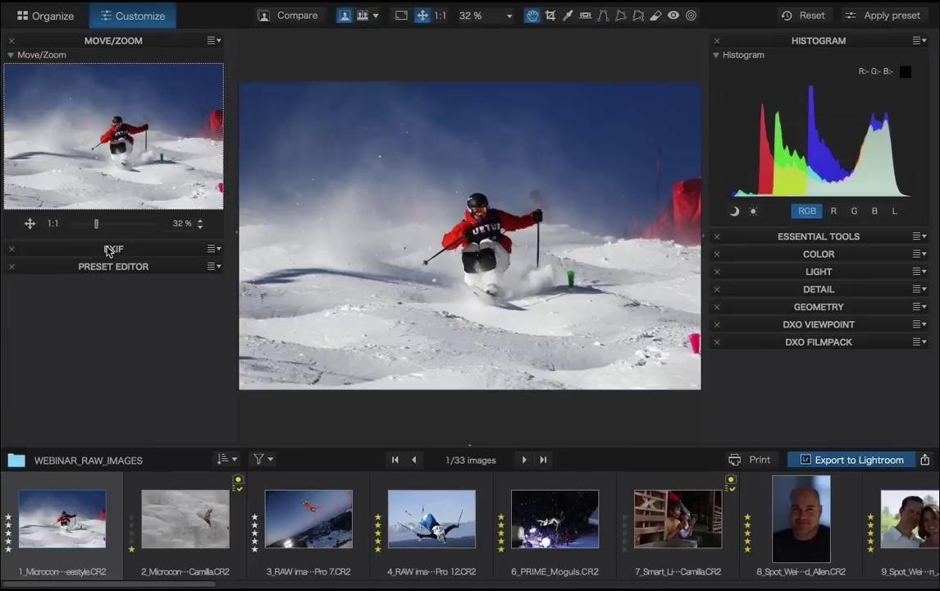
click(105, 249)
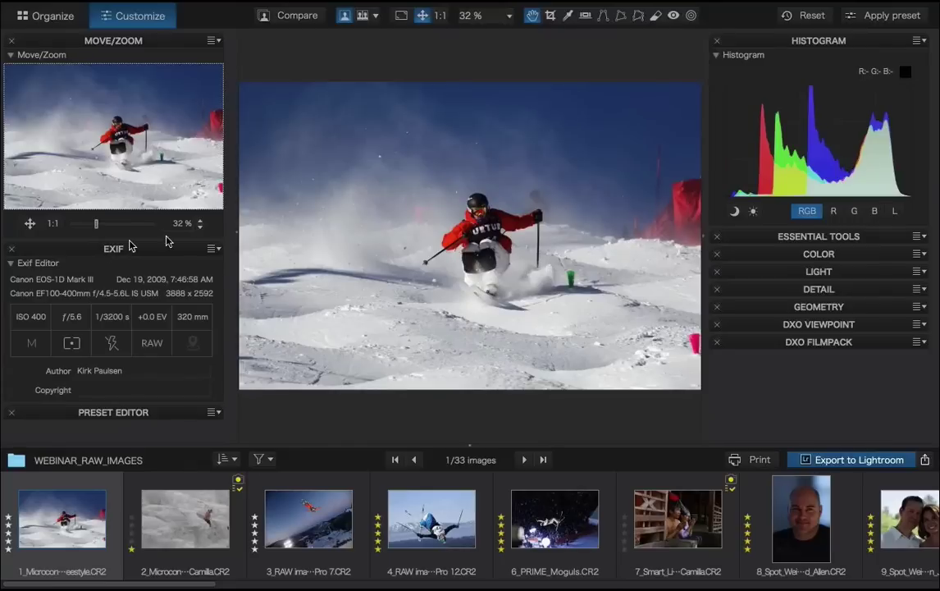
click(233, 232)
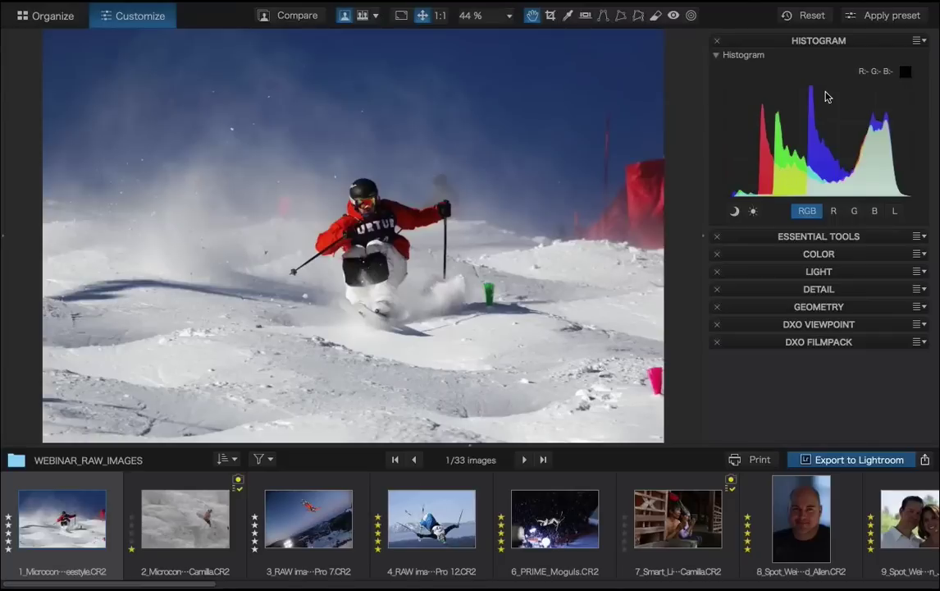
- Collapse and re-expand the Histogram palette, and view the tools inside Essential Tools before collapsing it
click(810, 45)
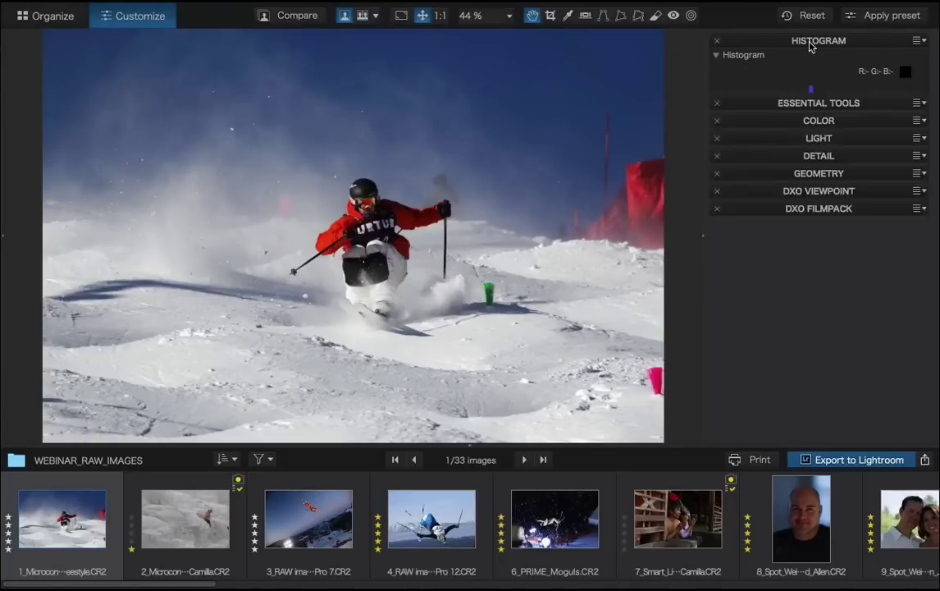
click(809, 45)
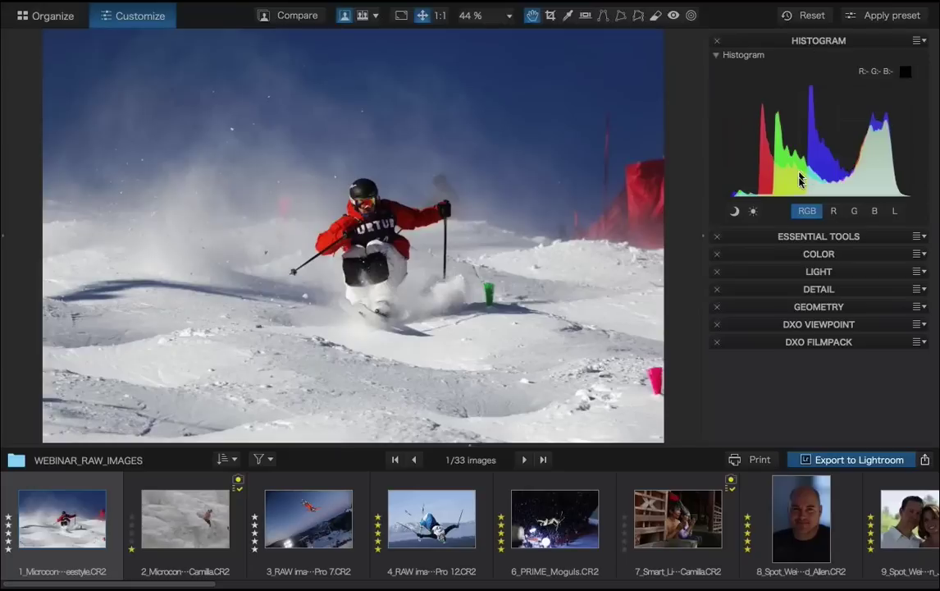
click(798, 237)
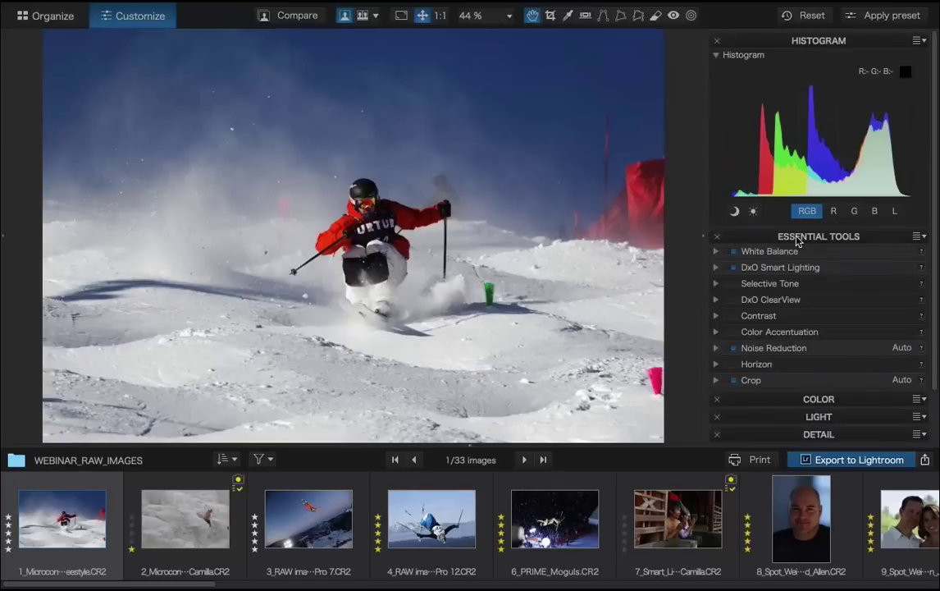
click(797, 237)
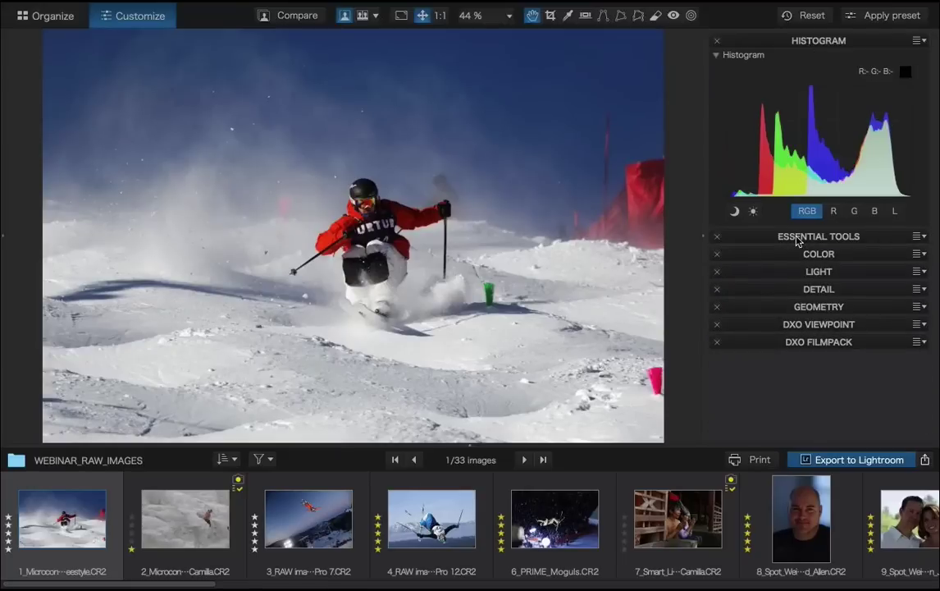
- Float the Histogram palette, move it over the upper part of the photo, and close it
click(918, 41)
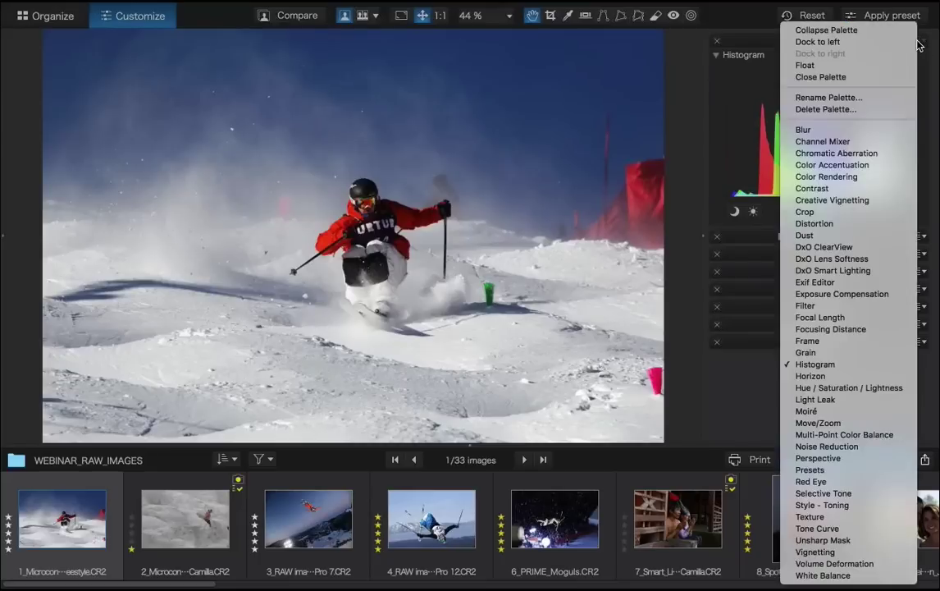
click(880, 72)
drag(472, 107, 567, 36)
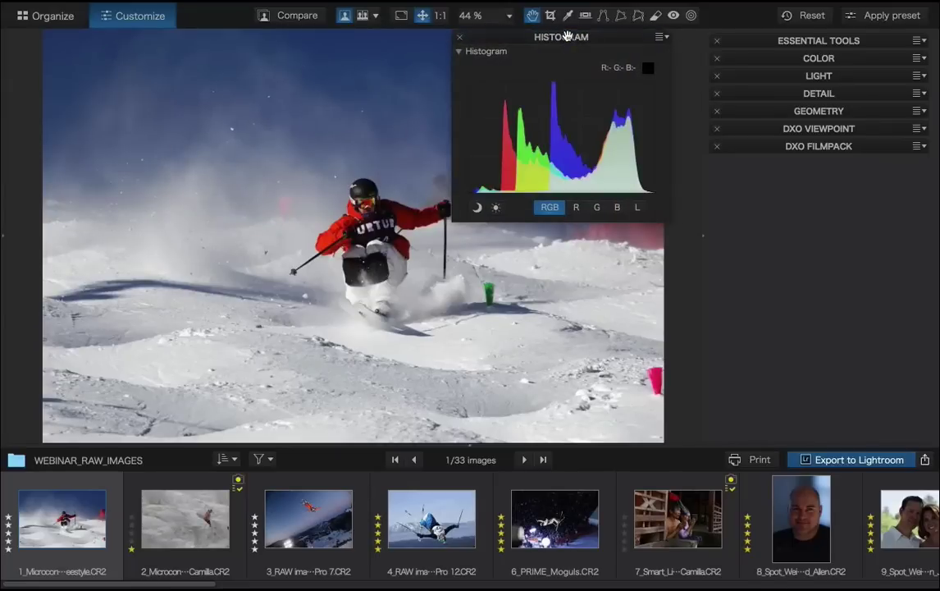
click(461, 39)
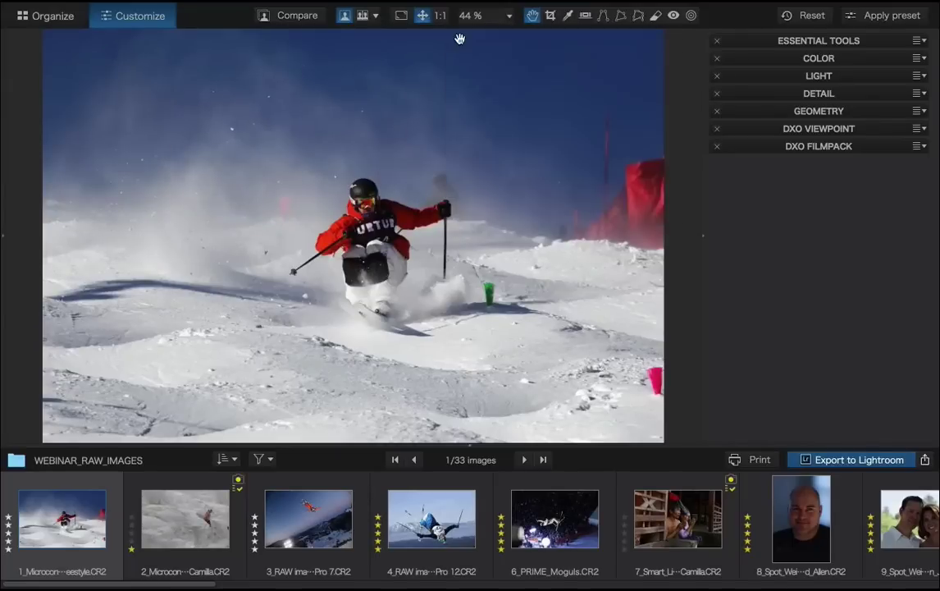
- Reopen the Histogram palette and dock it expanded above Essential Tools
click(365, 10)
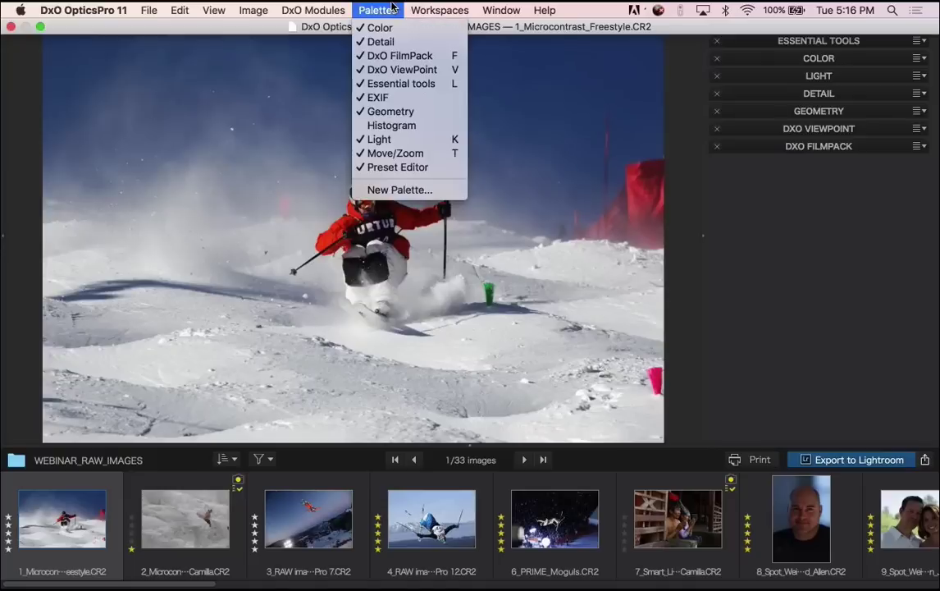
click(389, 127)
drag(580, 40, 852, 166)
click(843, 145)
drag(844, 148, 839, 38)
click(839, 40)
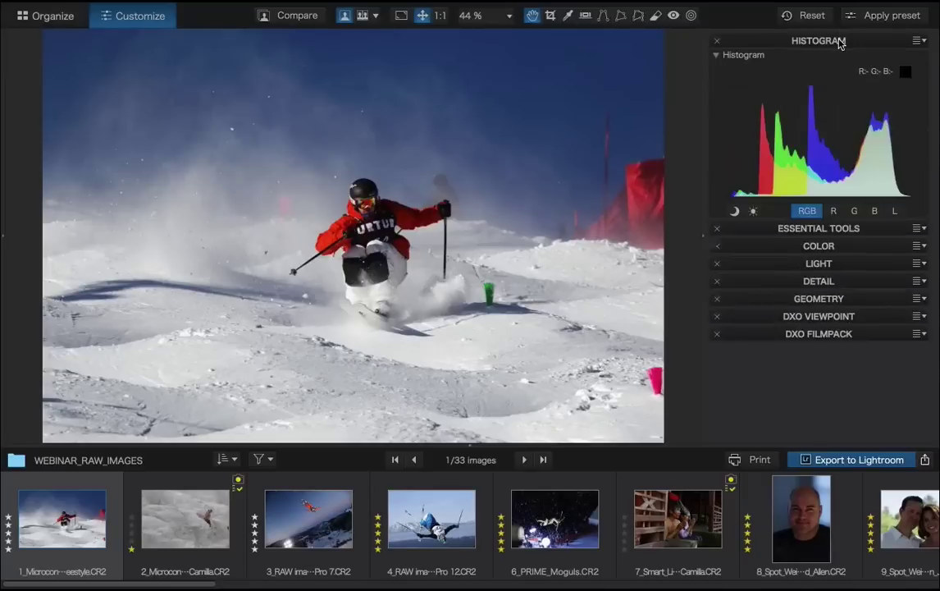
- Expand the Detail palette and remove the Contrast tool from it
click(819, 291)
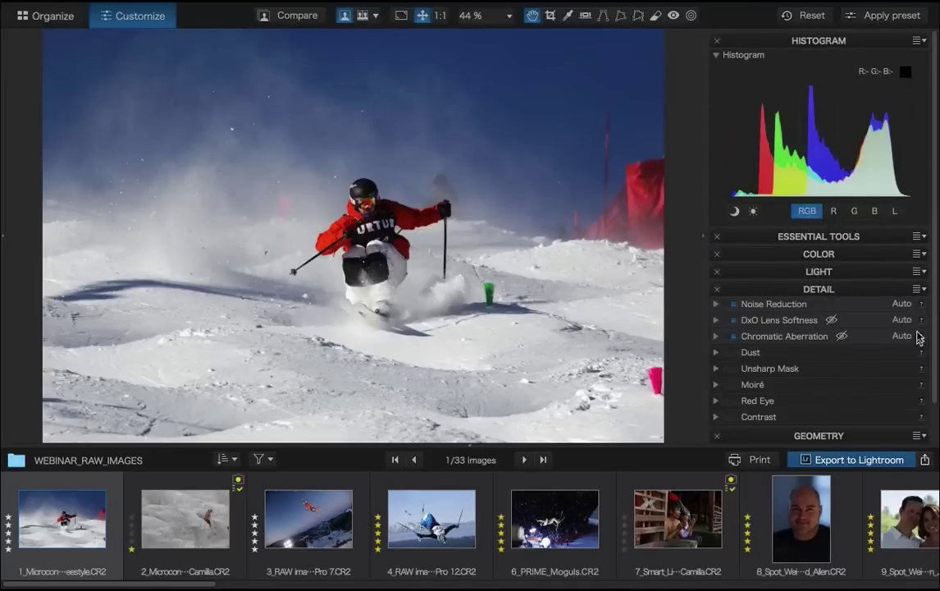
click(918, 290)
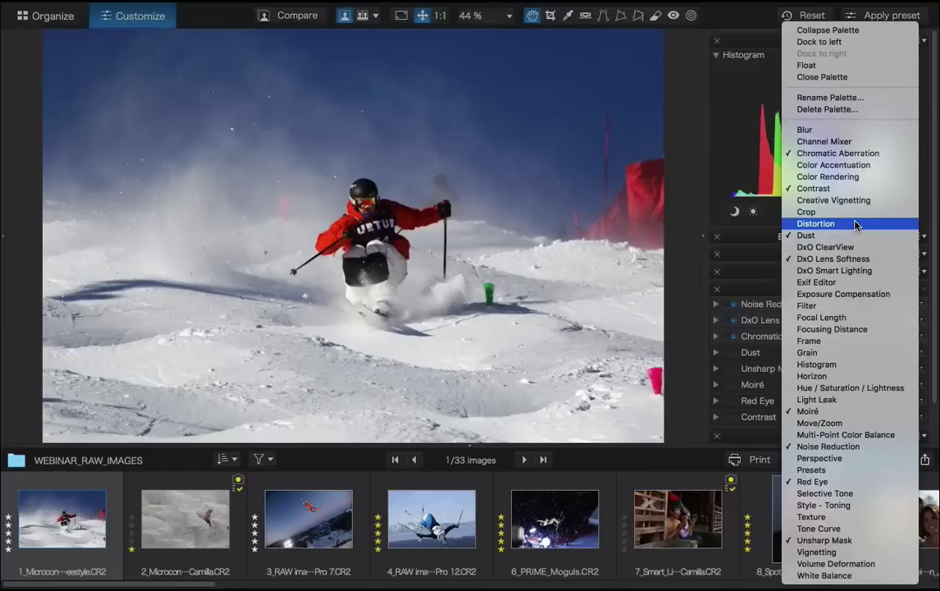
click(838, 188)
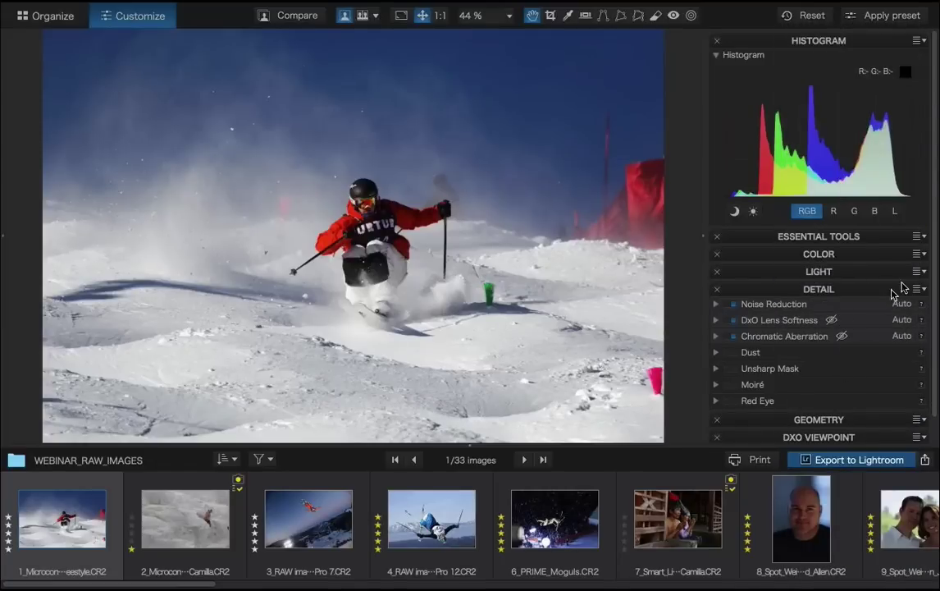
- Add the Contrast tool back to the Detail palette and collapse the palette
click(917, 289)
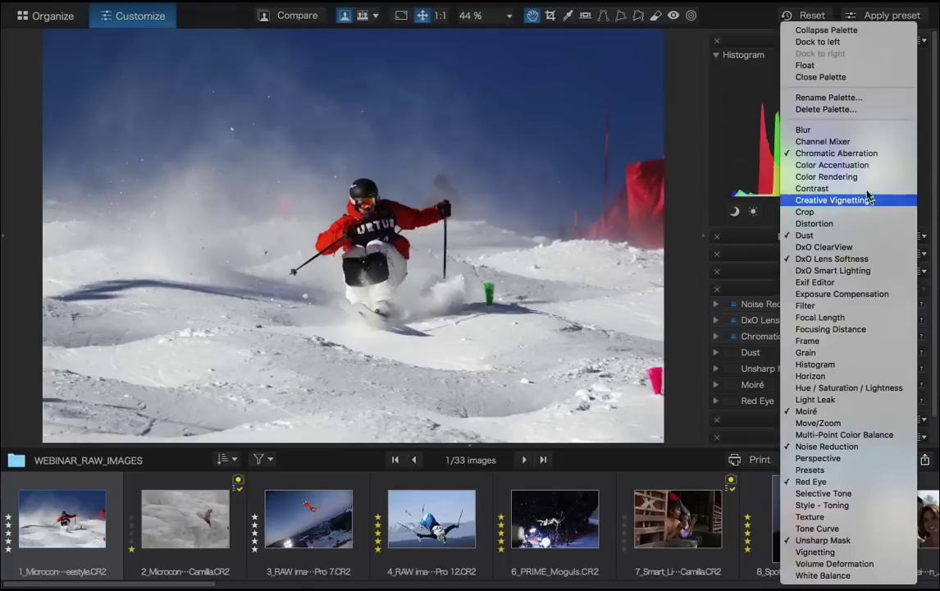
click(839, 187)
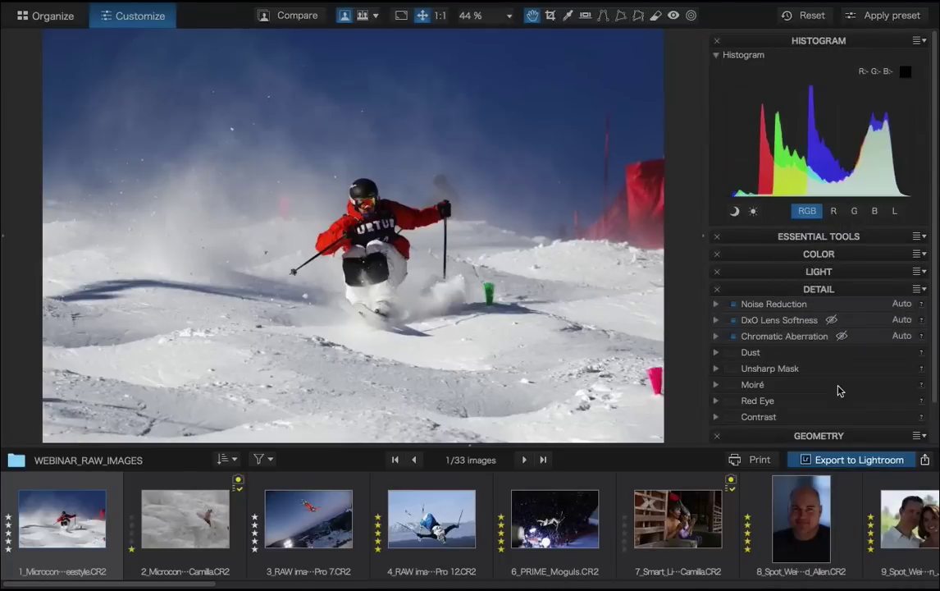
click(825, 289)
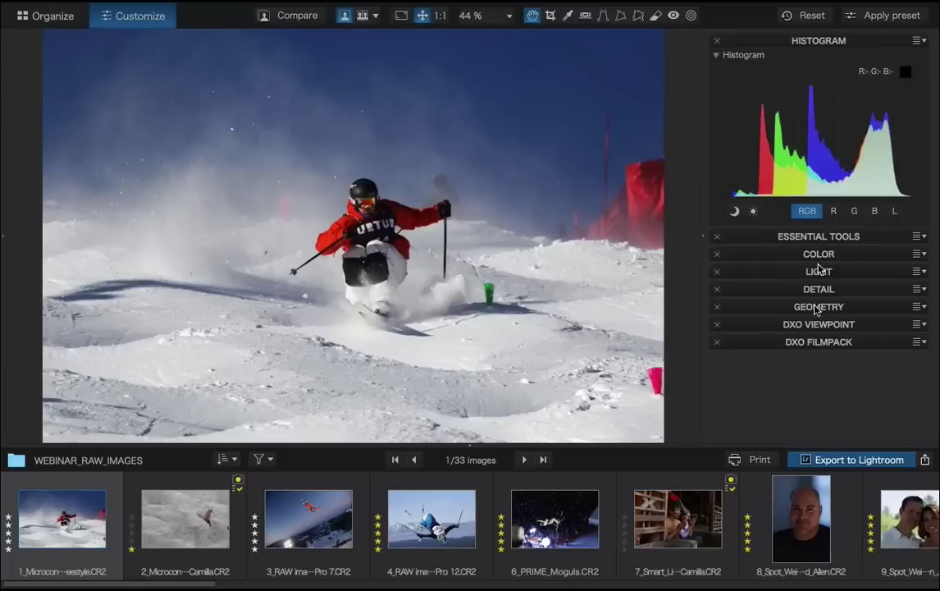
- Expand the Essential Tools and Color palettes and show the White Balance settings in both
click(803, 239)
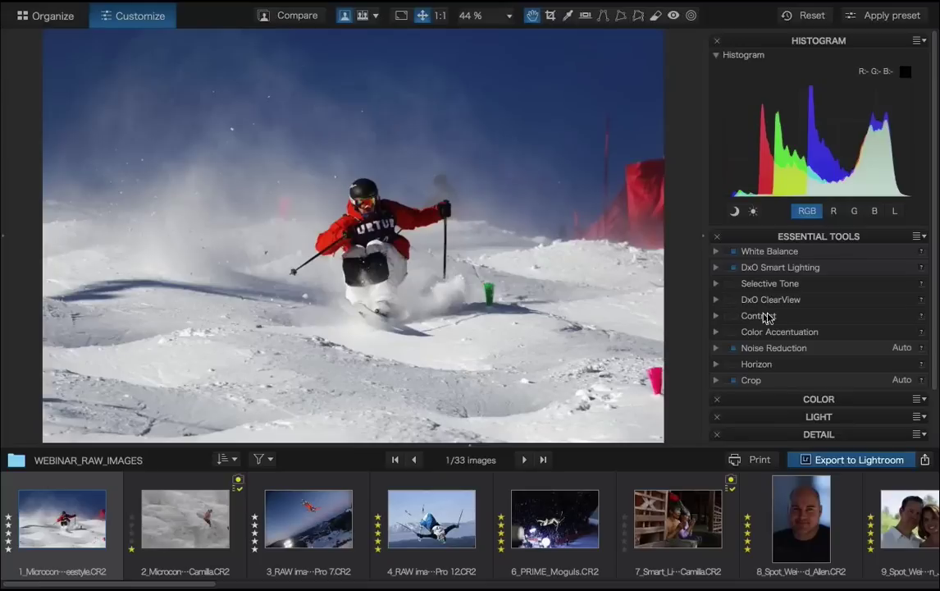
click(716, 251)
scroll(726, 283, down, 2)
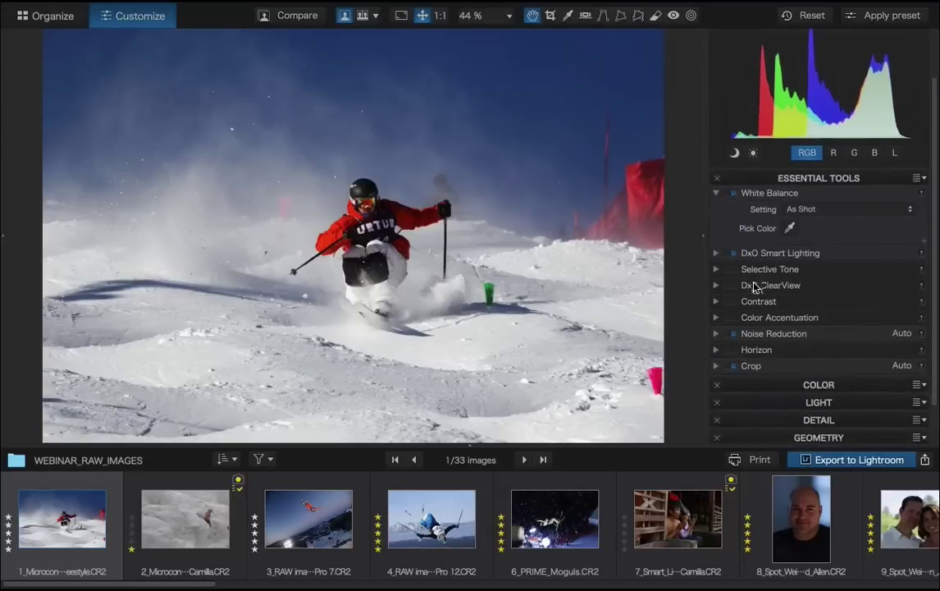
click(771, 385)
scroll(768, 386, down, 3)
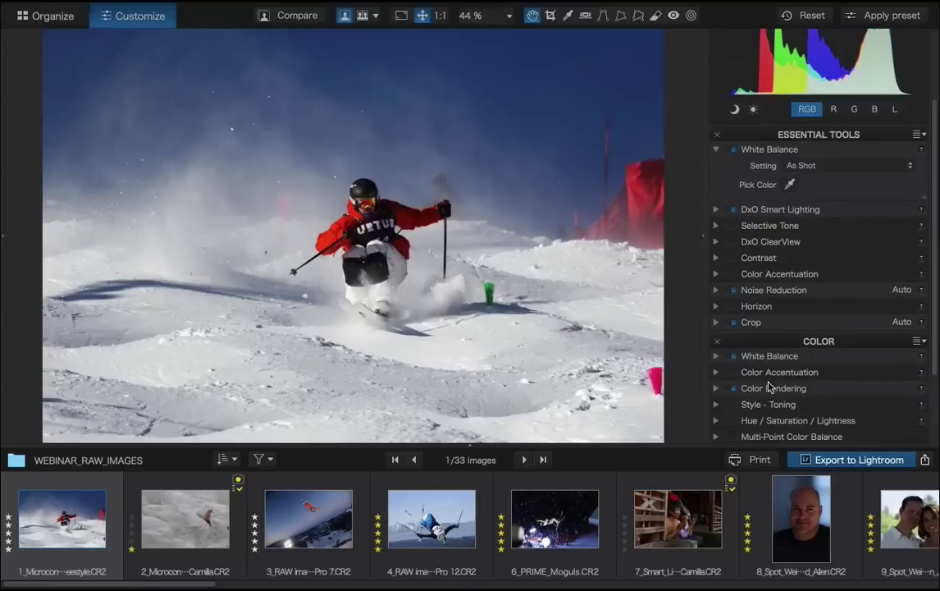
click(716, 333)
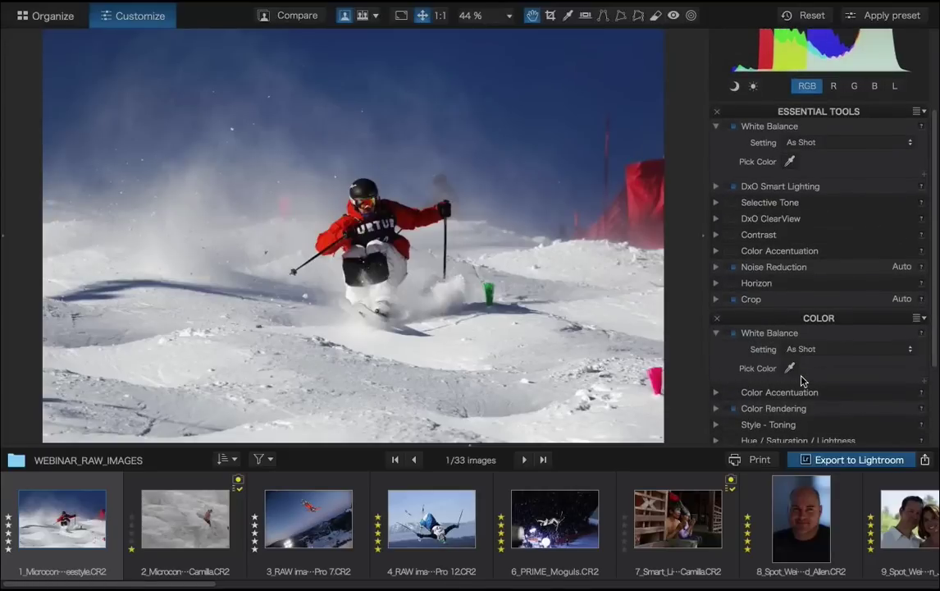
scroll(799, 380, down, 2)
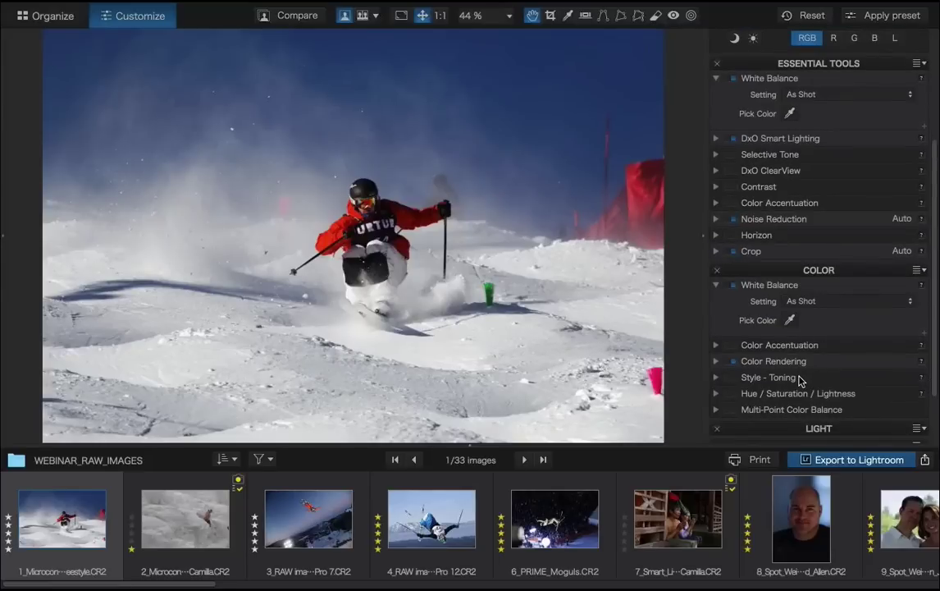
- Try the Daylight white balance setting in the Color palette, and reset the image's corrections
click(808, 305)
click(808, 318)
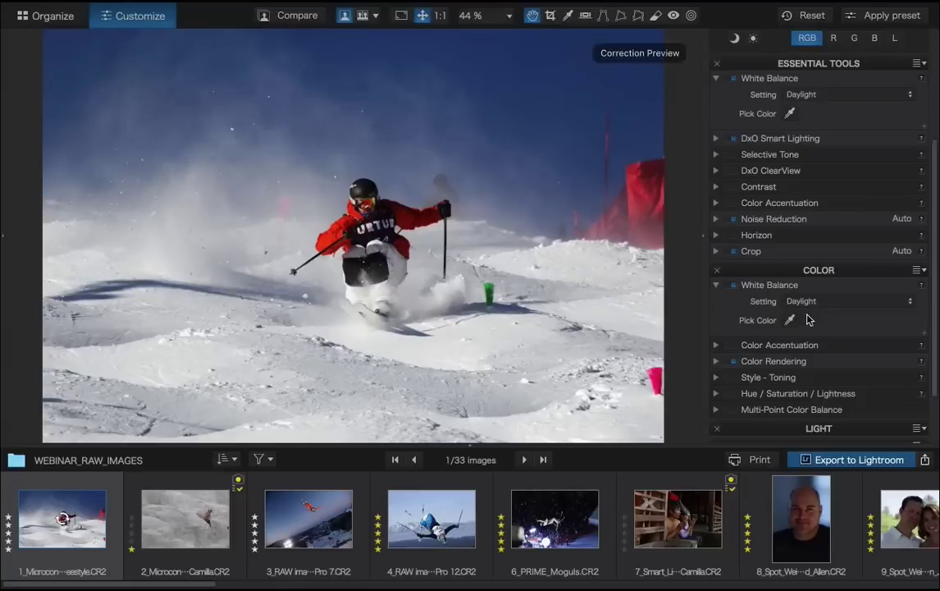
click(809, 17)
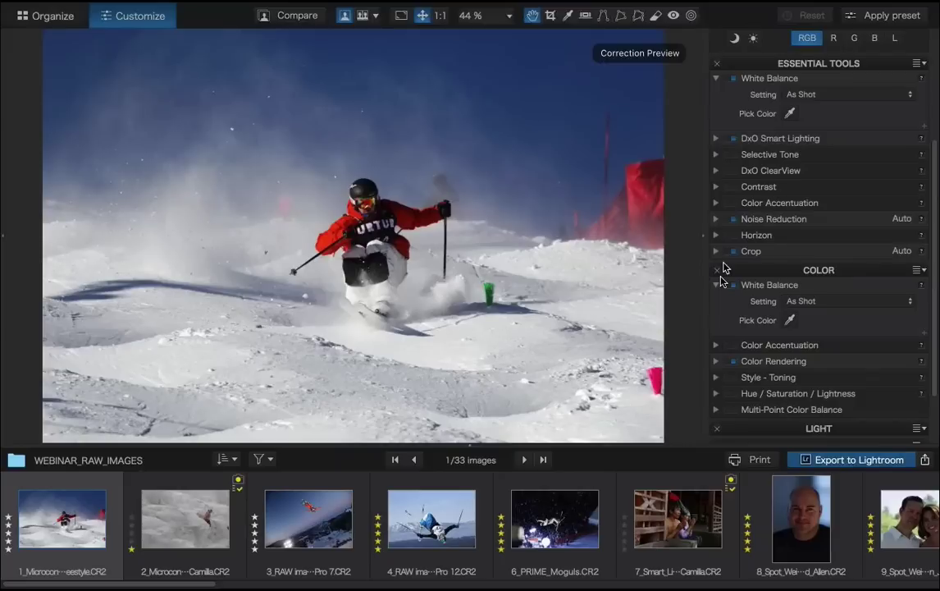
- Collapse the White Balance tools in both palettes and the Color palette itself
click(716, 285)
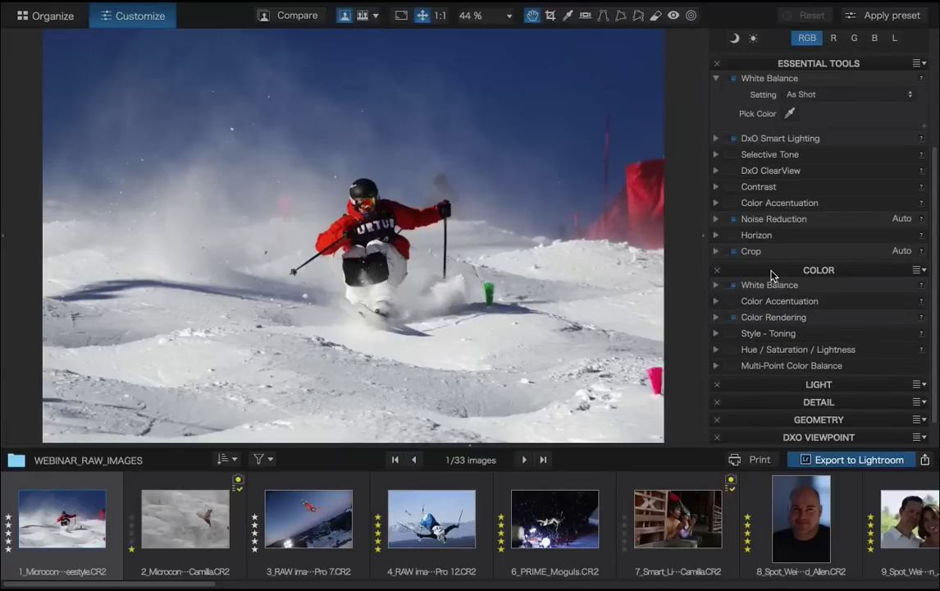
click(771, 272)
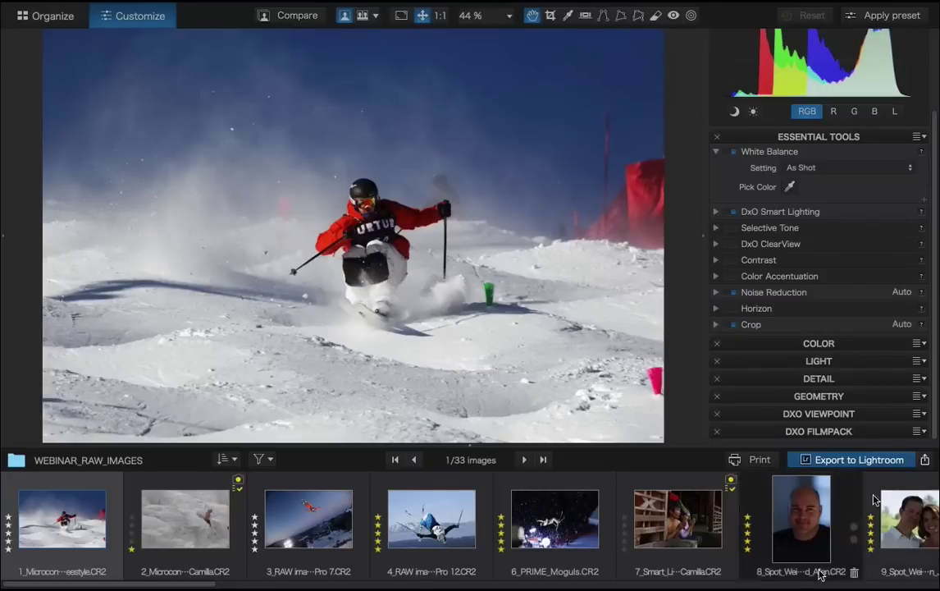
click(717, 153)
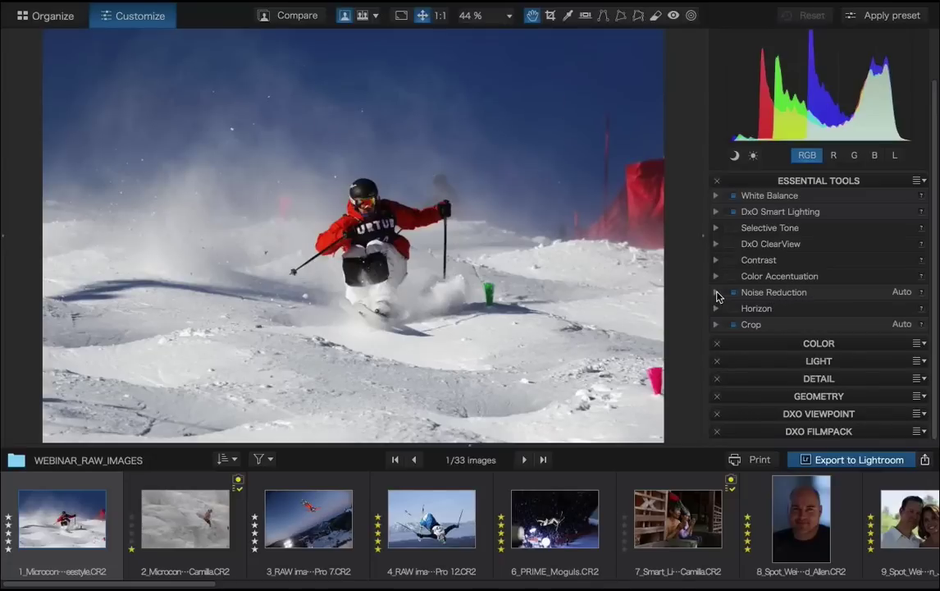
- Expand Noise Reduction in Essential Tools and read its built-in help on quality modes, magnifier and sliders
click(717, 293)
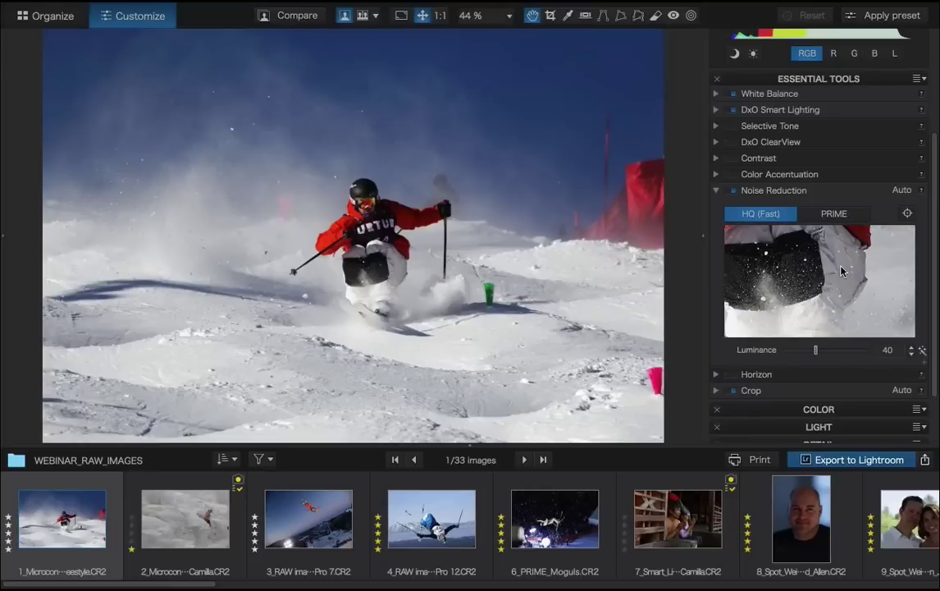
click(923, 196)
scroll(819, 344, down, 5)
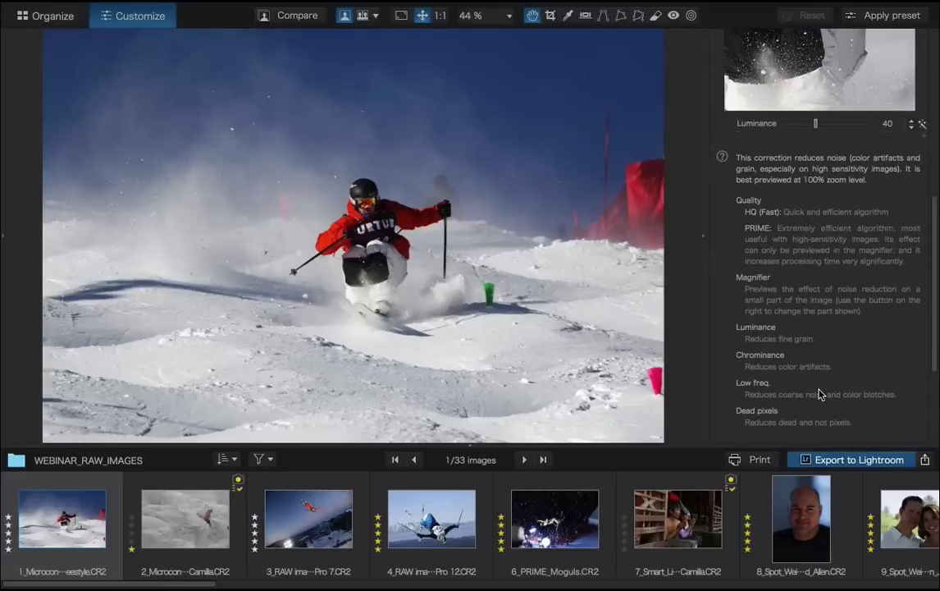
scroll(819, 394, down, 1)
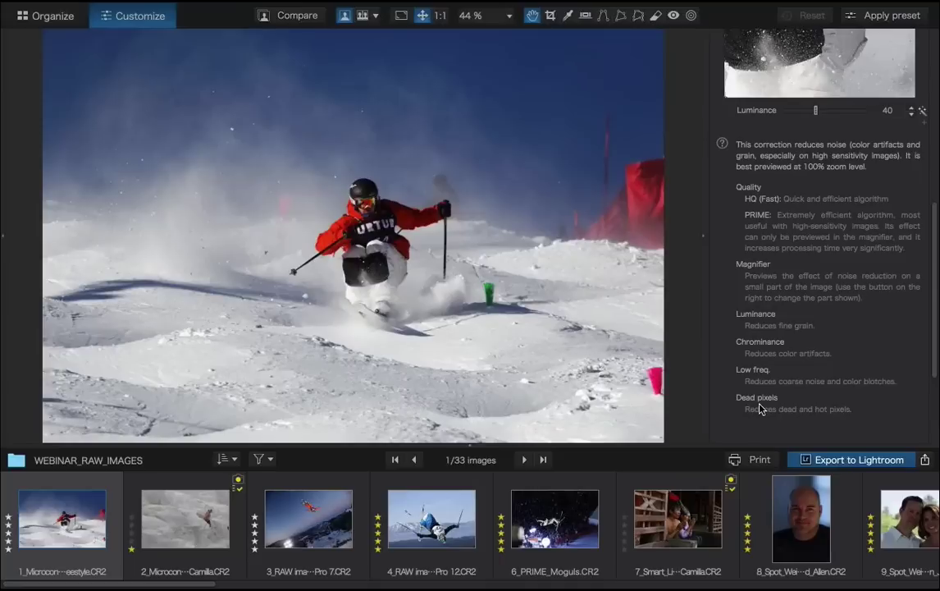
scroll(790, 236, up, 2)
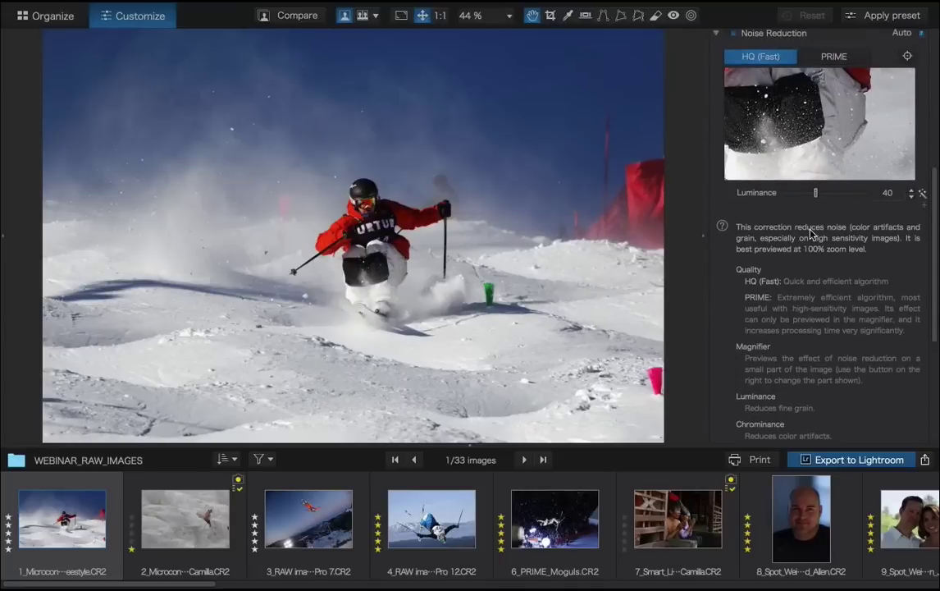
scroll(793, 231, down, 1)
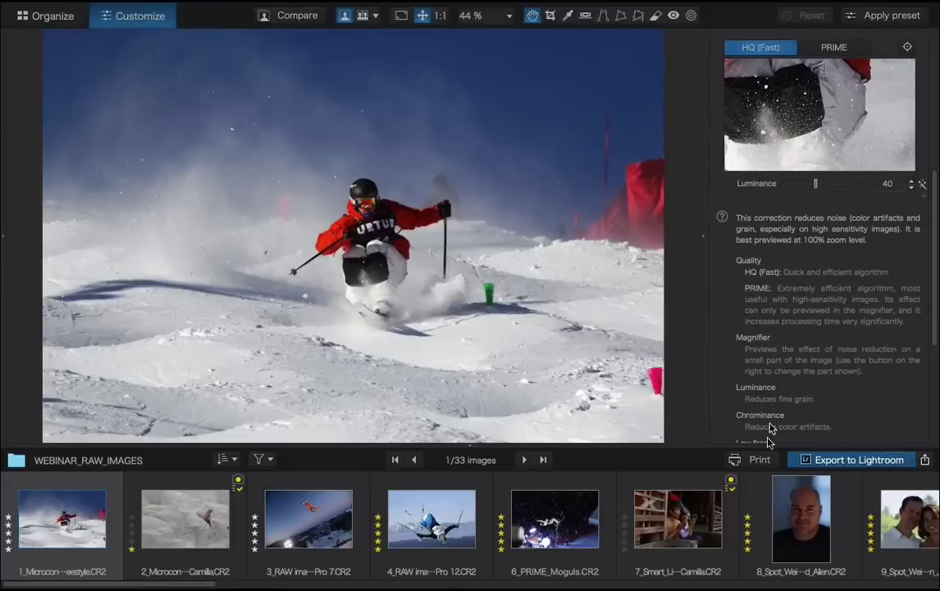
scroll(784, 401, down, 2)
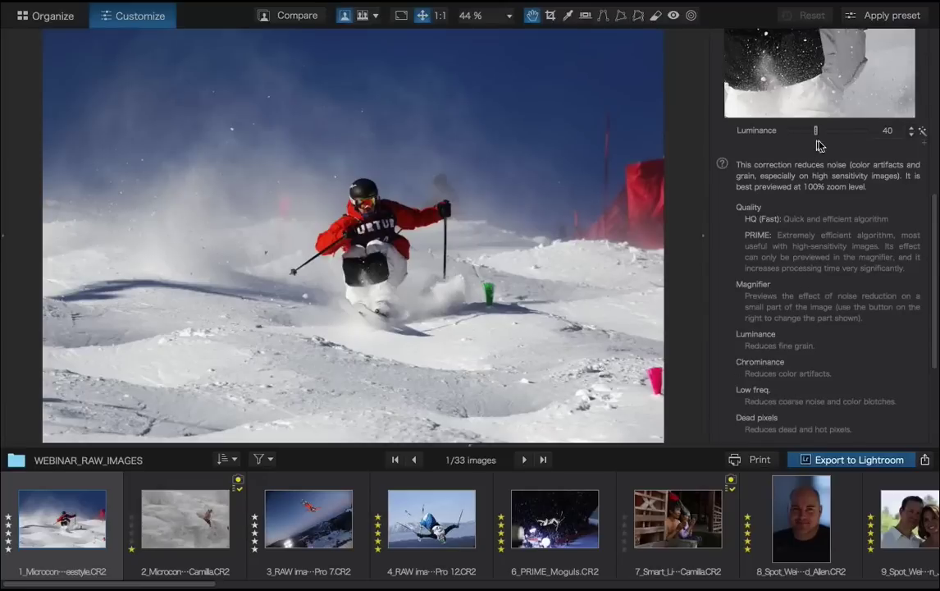
scroll(829, 191, up, 1)
scroll(847, 192, up, 1)
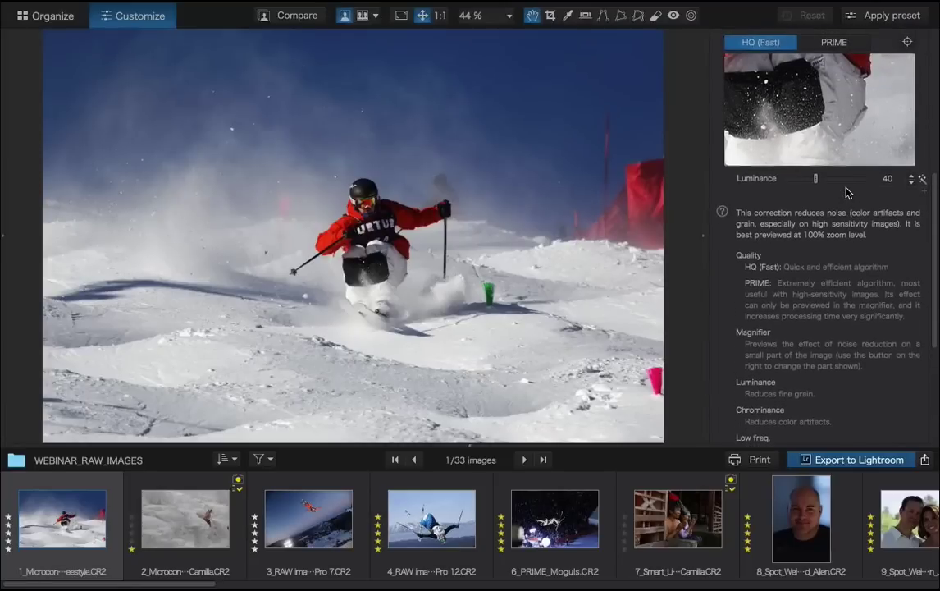
- Reveal the additional Noise Reduction sliders, hide them again, and close the tool's built-in help
click(925, 197)
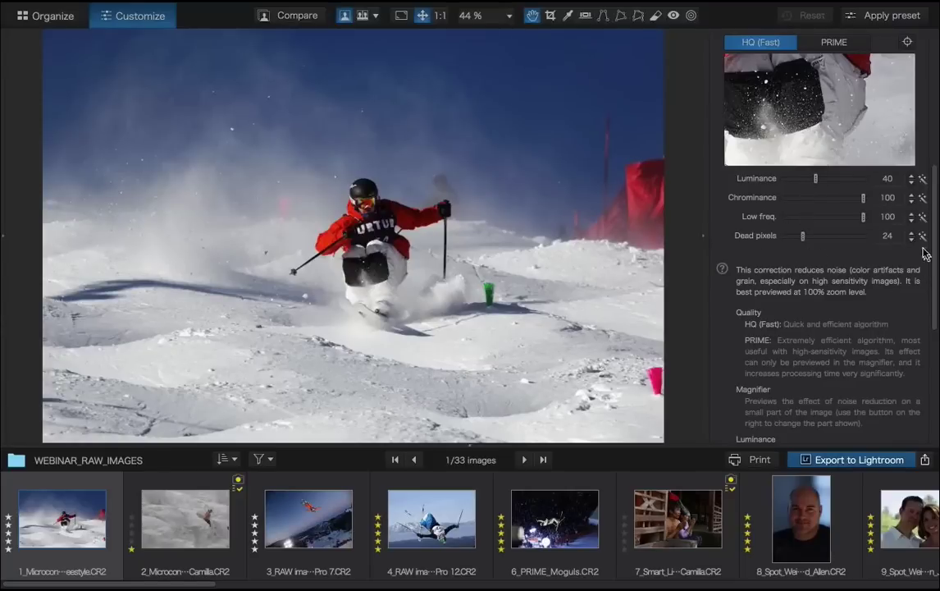
scroll(924, 250, down, 2)
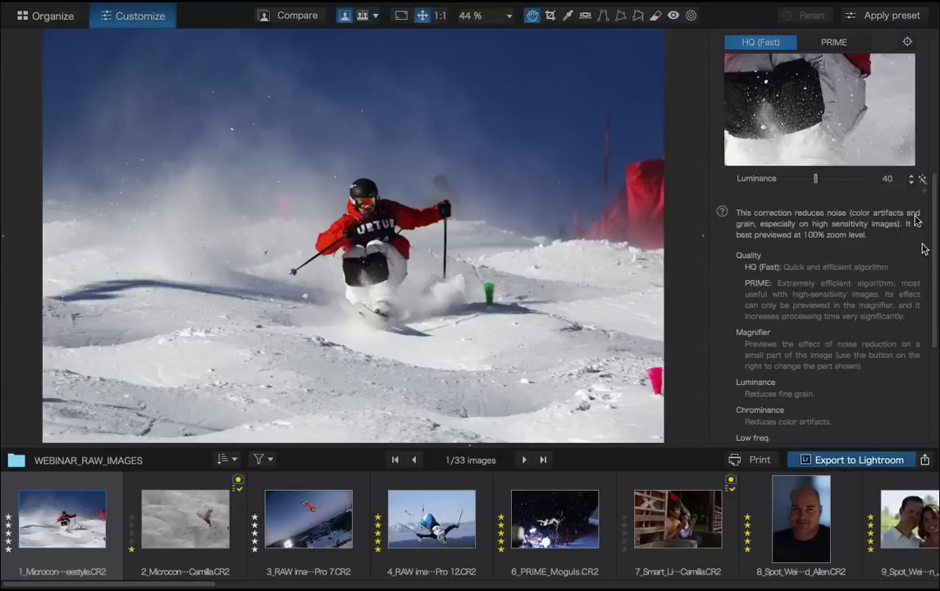
scroll(912, 224, up, 5)
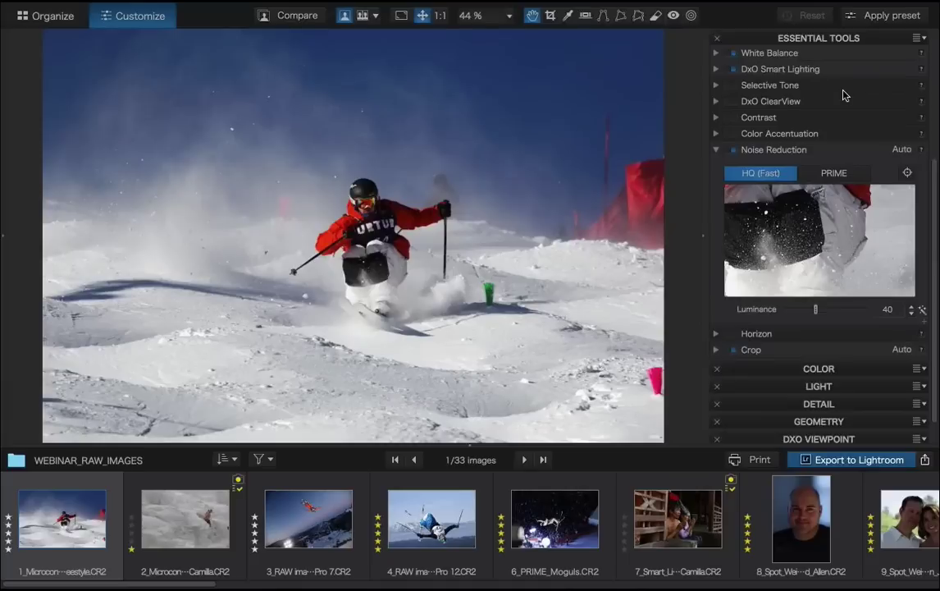
- Search the application help for "pal", locate the Palettes > Detail command from the results, and clear the search
mouse_move(554, 8)
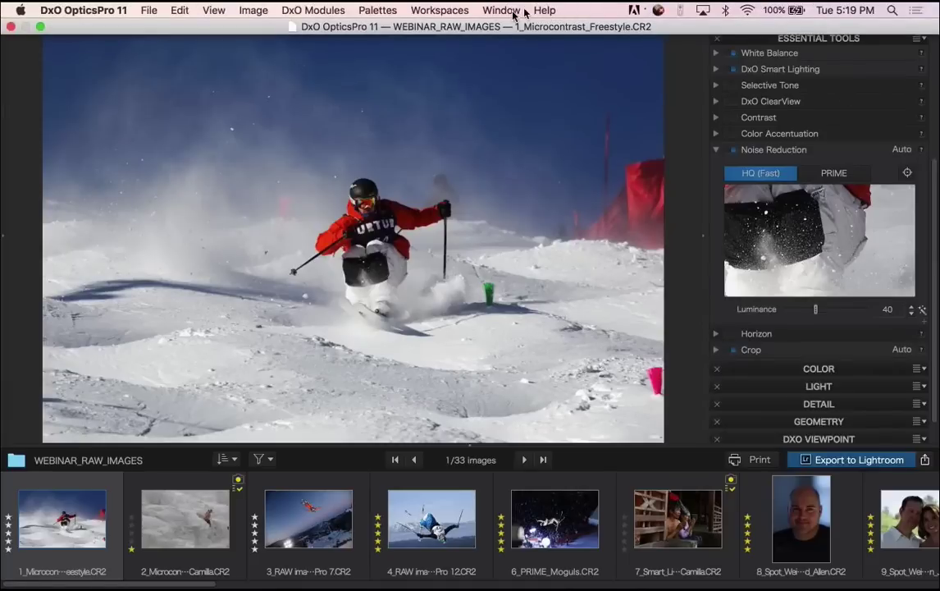
click(541, 11)
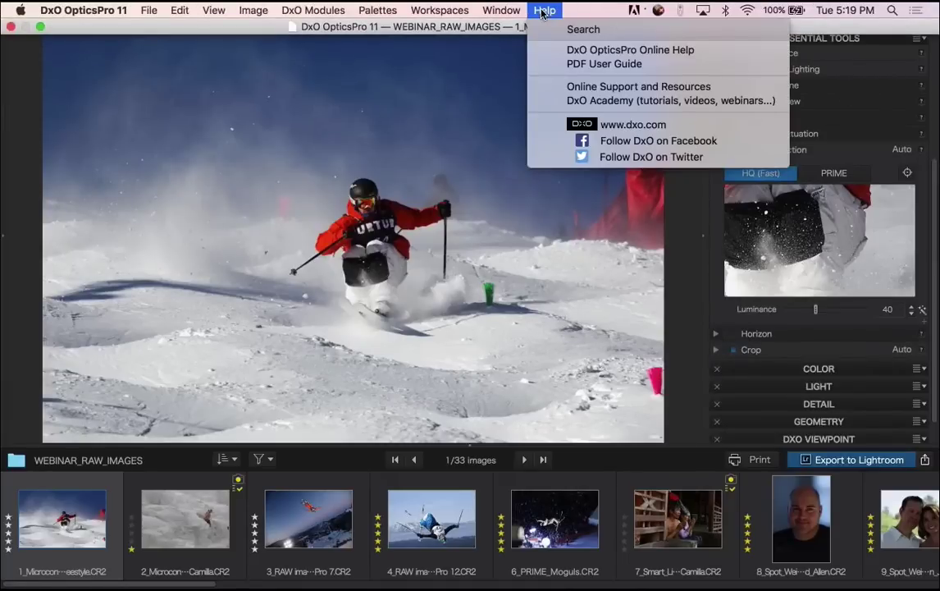
text(pal)
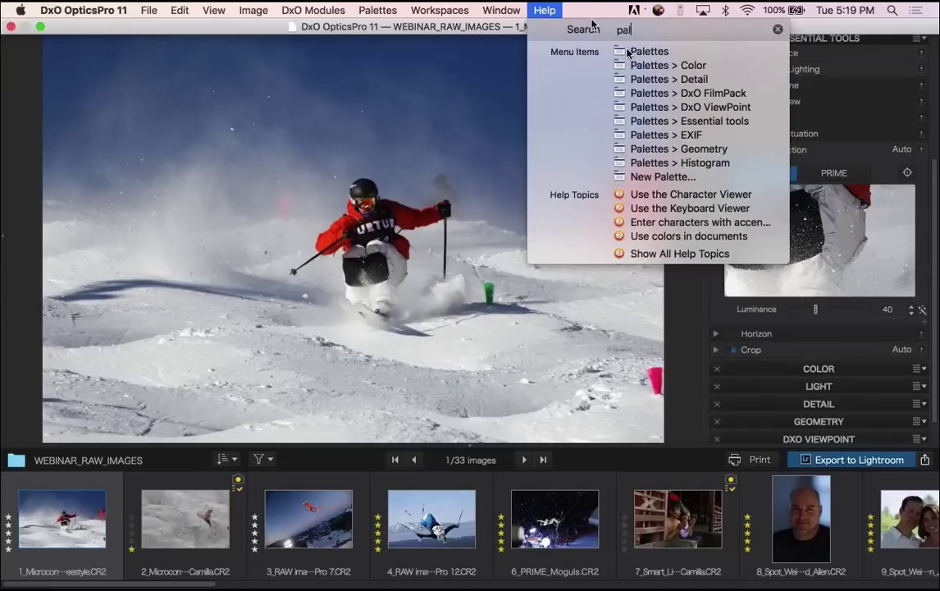
mouse_move(574, 54)
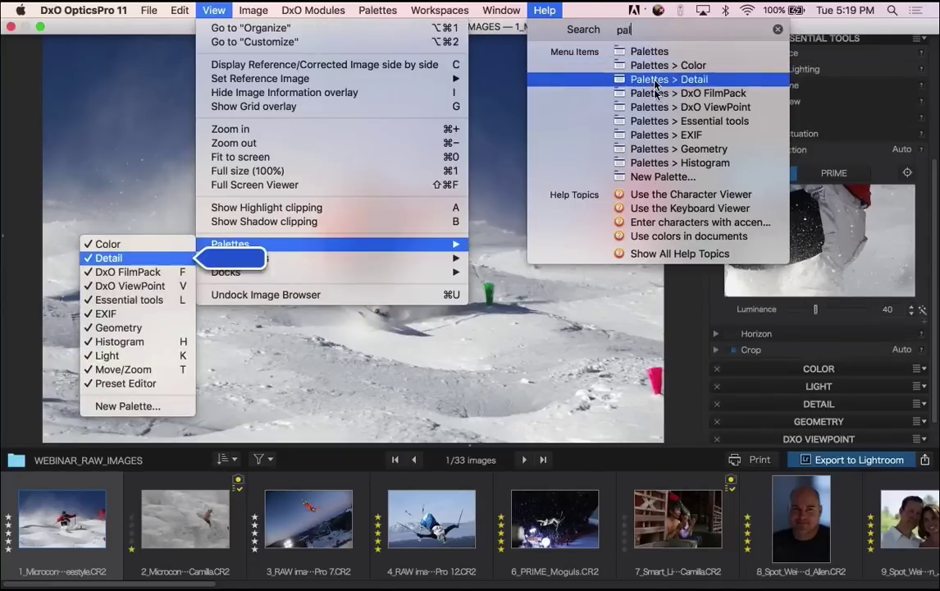
mouse_move(657, 167)
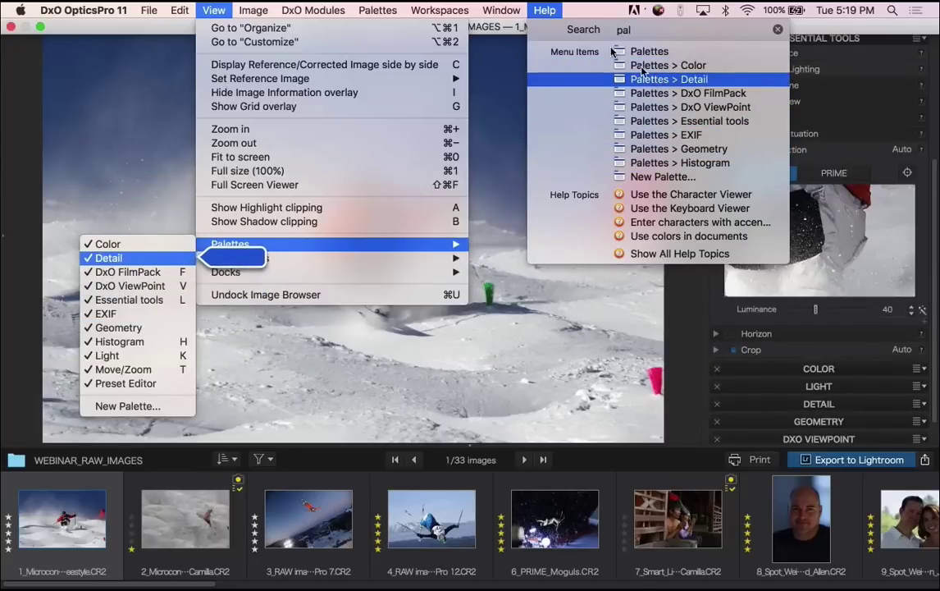
click(776, 30)
- Open DxO OpticsPro Online Help in the browser and view the page on new features in DxO OpticsPro 11
click(584, 11)
click(544, 10)
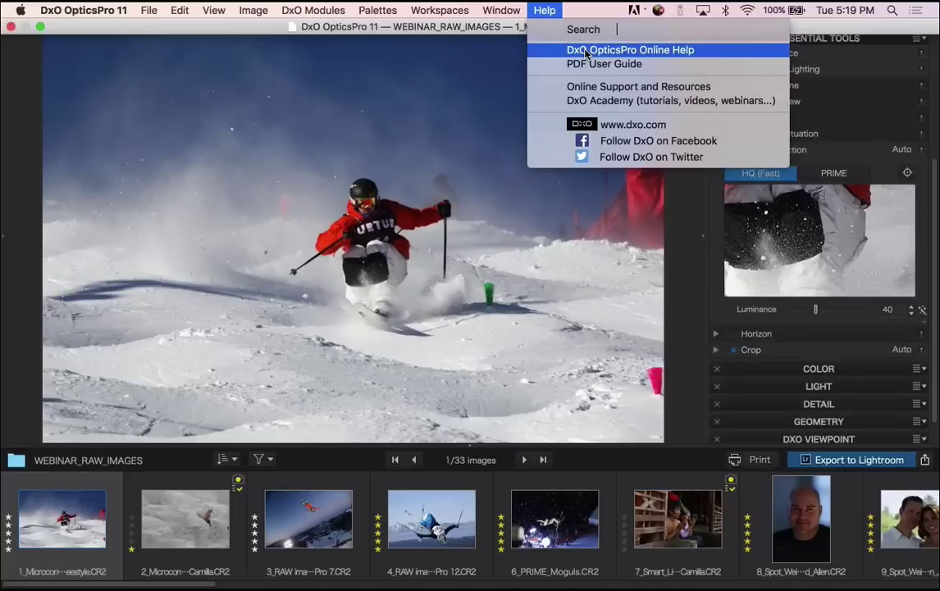
click(586, 54)
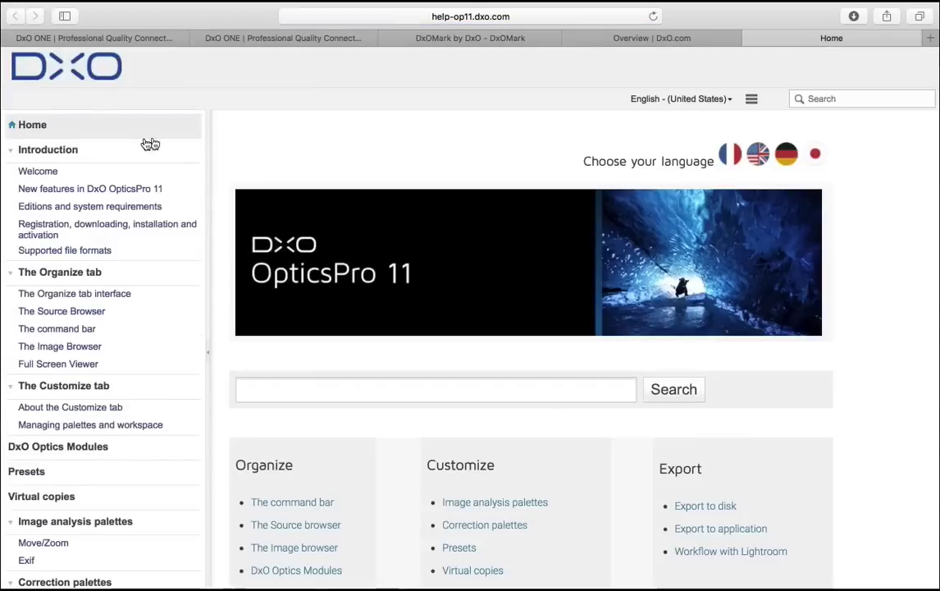
click(115, 195)
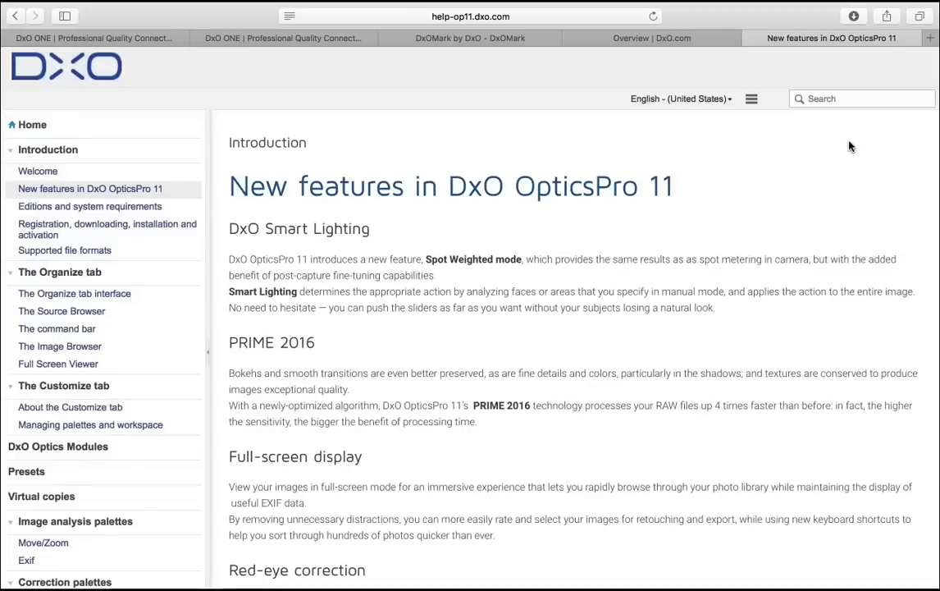
- Search the online help for "histogram", open the Histogram palette page, and read down to the Clipping section
click(855, 100)
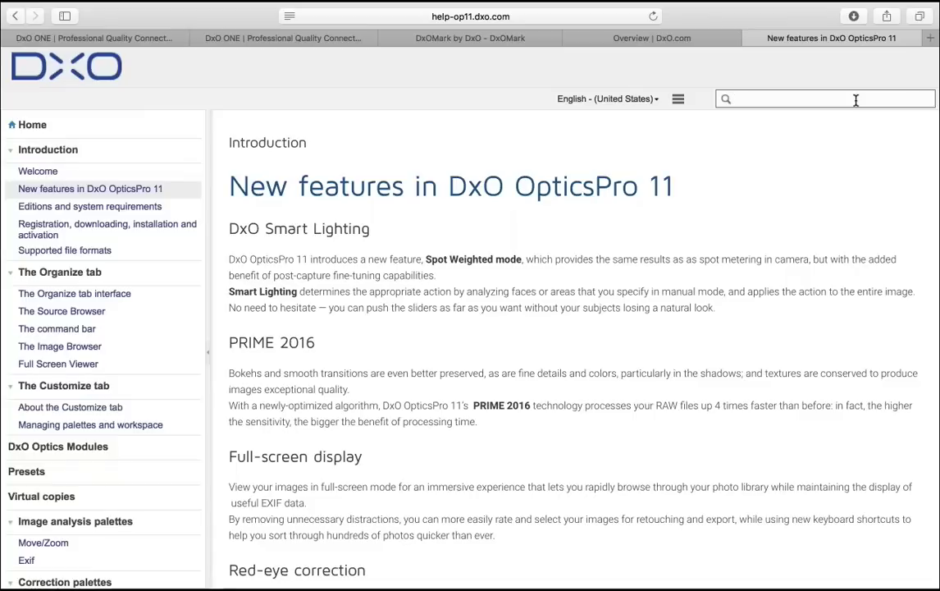
text(histogram)
click(779, 123)
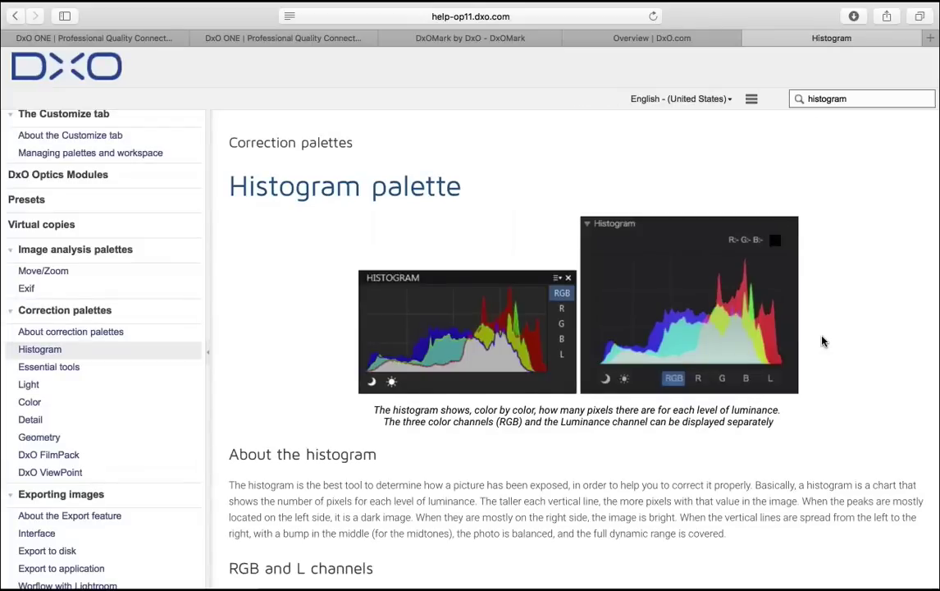
scroll(823, 341, down, 3)
scroll(823, 341, down, 6)
scroll(824, 341, down, 7)
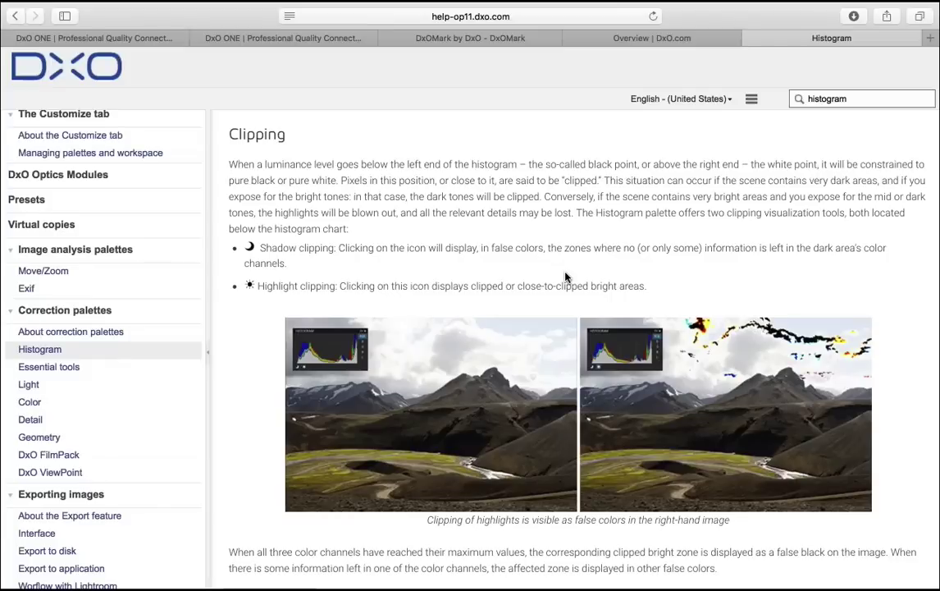
- Switch back to DxO OpticsPro 11 and preview highlight and shadow clipping on the aerial skier photo, leaving both overlays off
key(super+Tab)
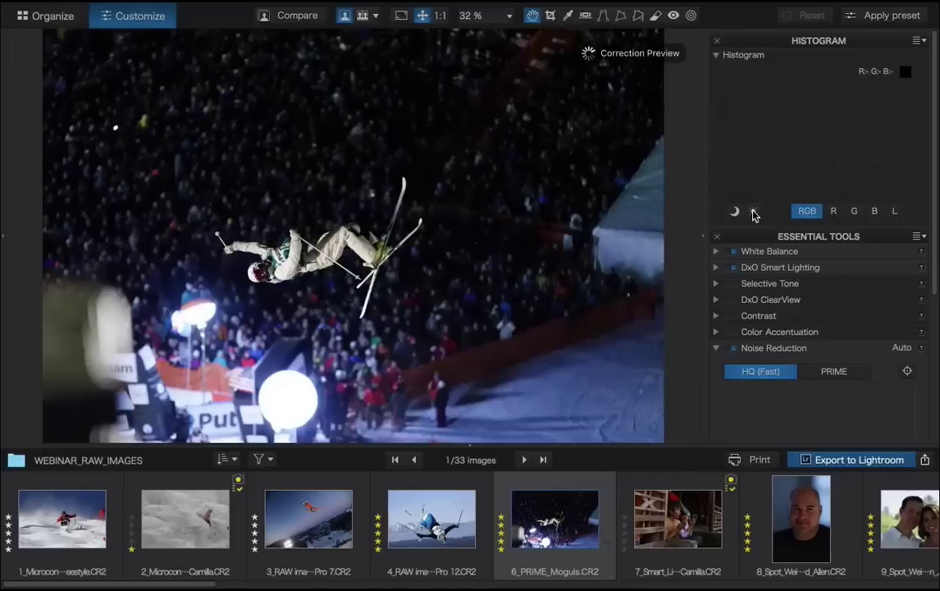
click(752, 212)
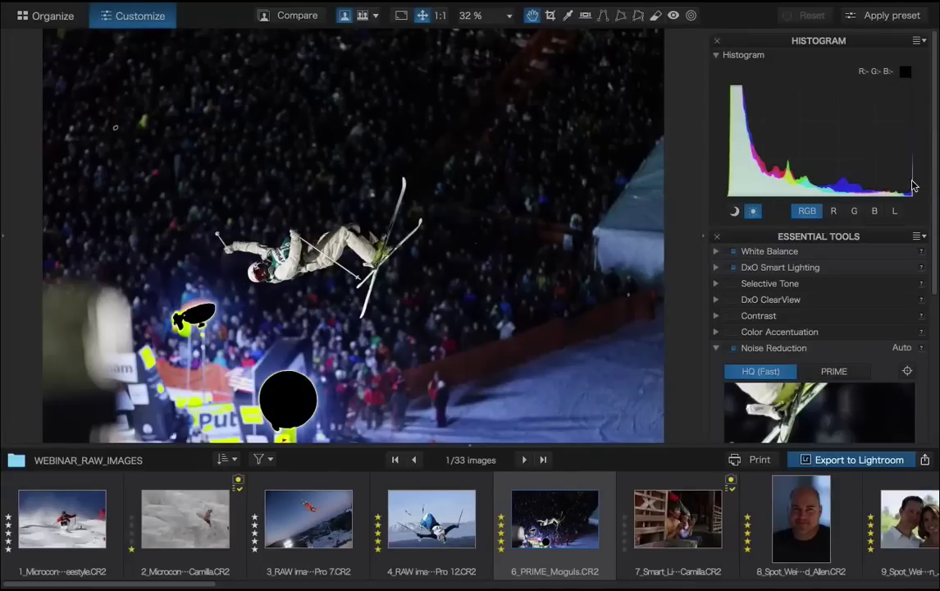
click(735, 212)
click(753, 211)
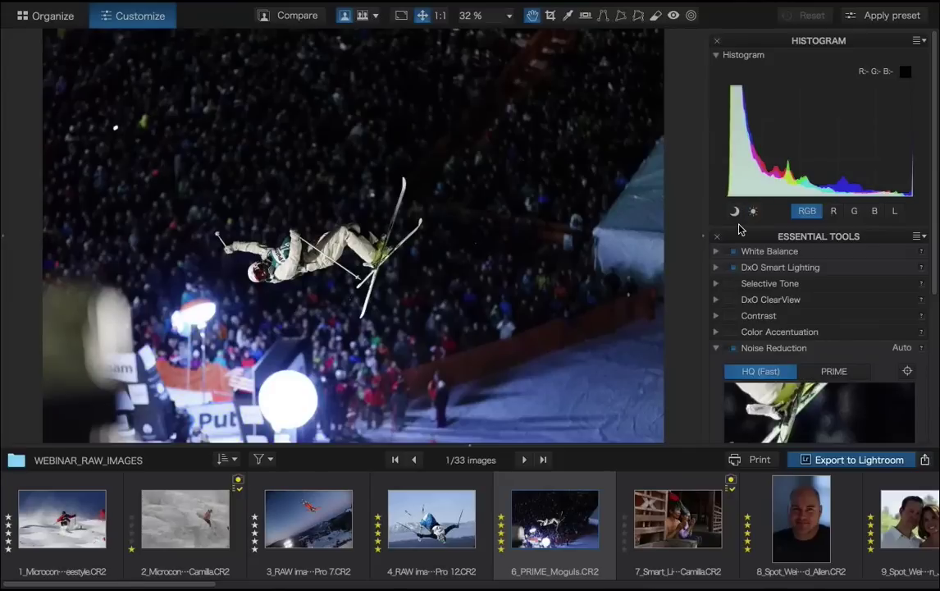
- Open the DxO Academy web page and look through its upcoming webinars and DxO OpticsPro video tutorials
click(542, 9)
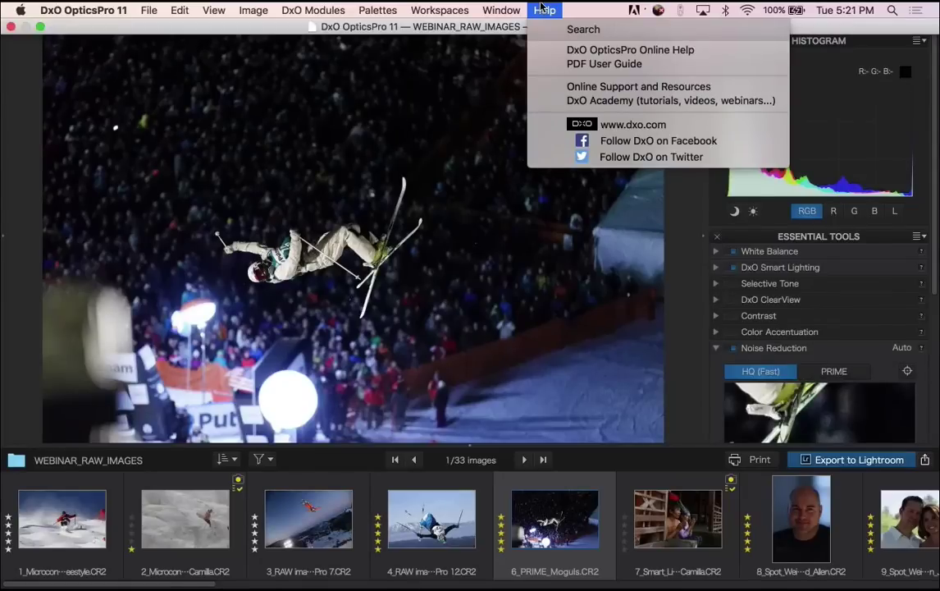
click(638, 101)
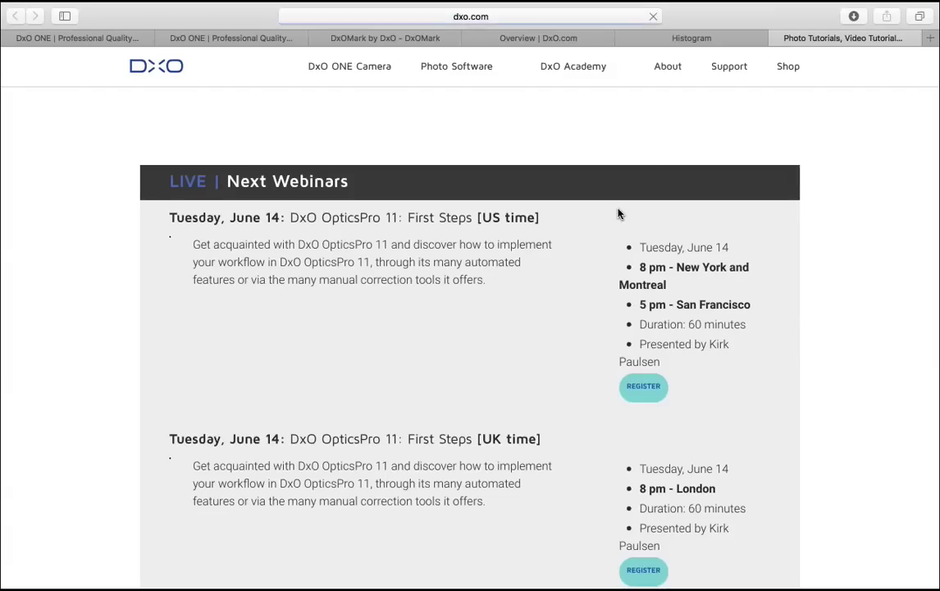
scroll(483, 265, down, 5)
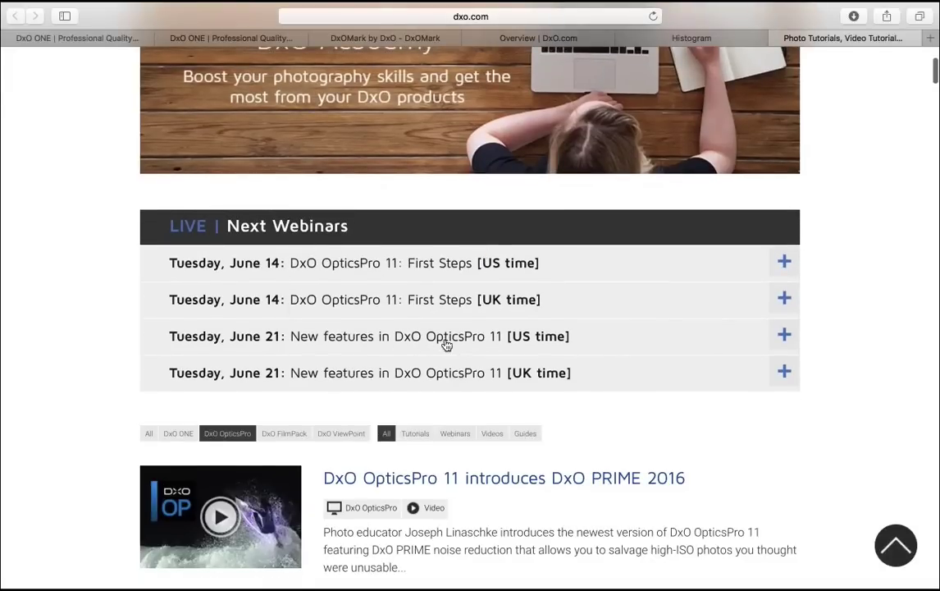
scroll(446, 344, down, 10)
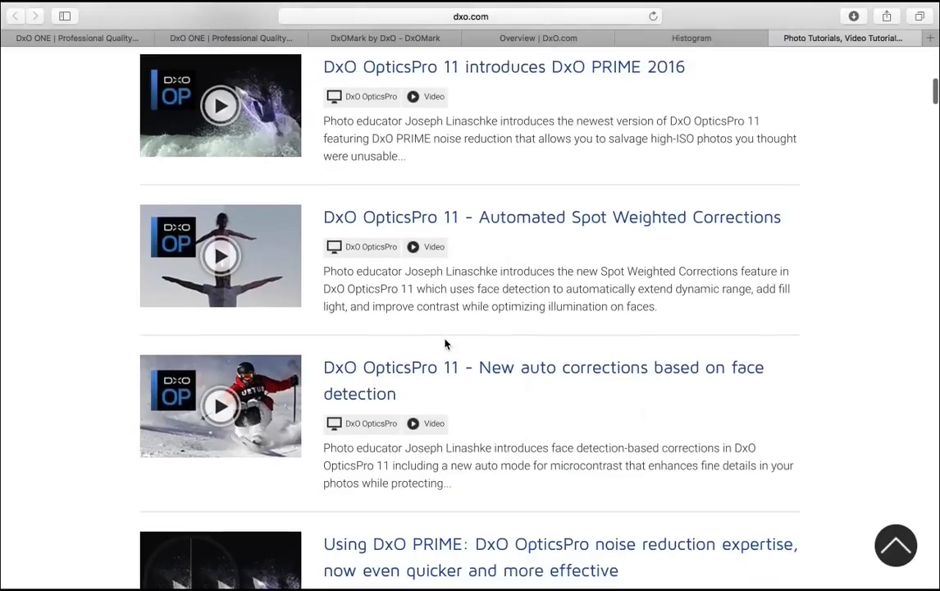
scroll(446, 344, up, 1)
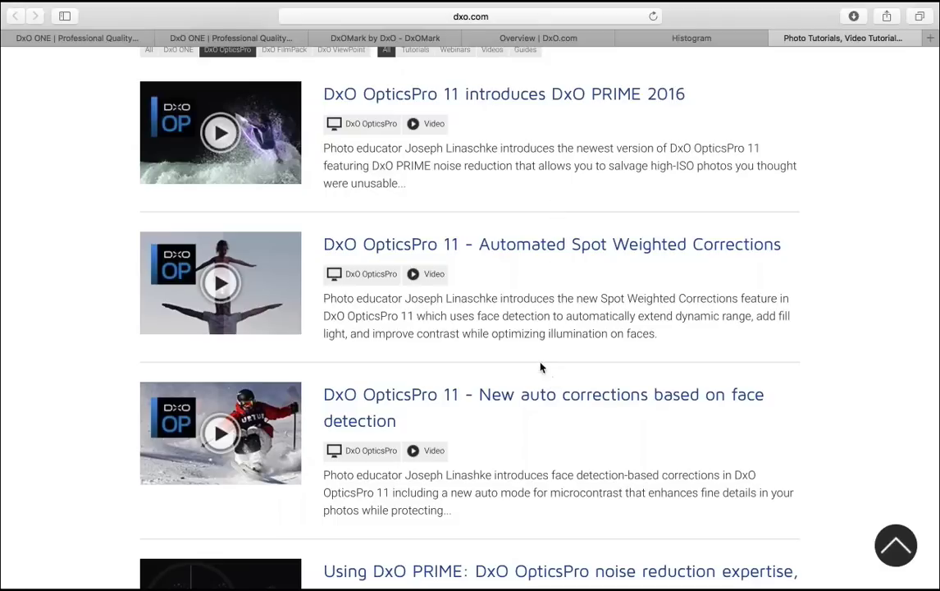
scroll(556, 328, up, 2)
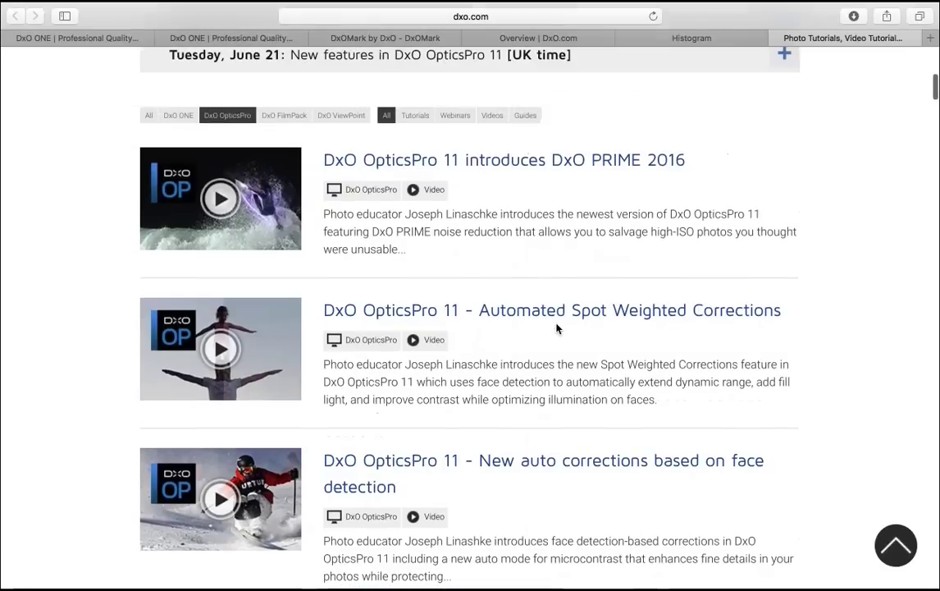
scroll(556, 328, up, 1)
scroll(557, 328, down, 4)
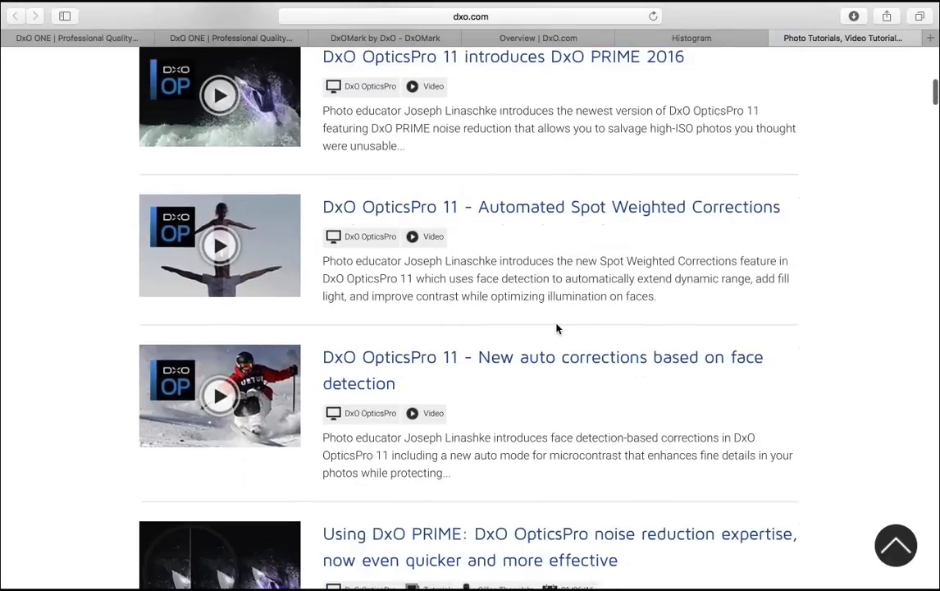
scroll(556, 328, up, 1)
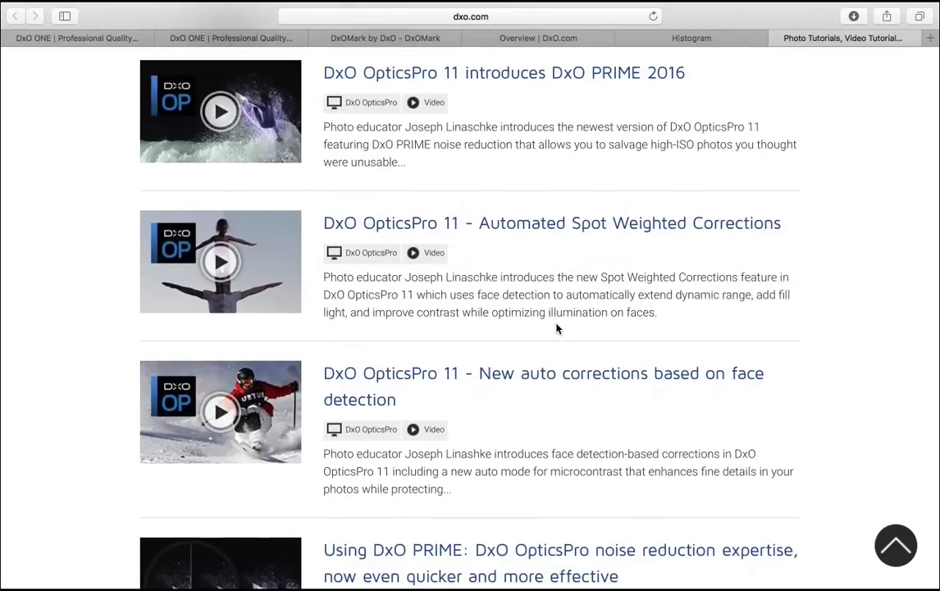
scroll(556, 329, up, 1)
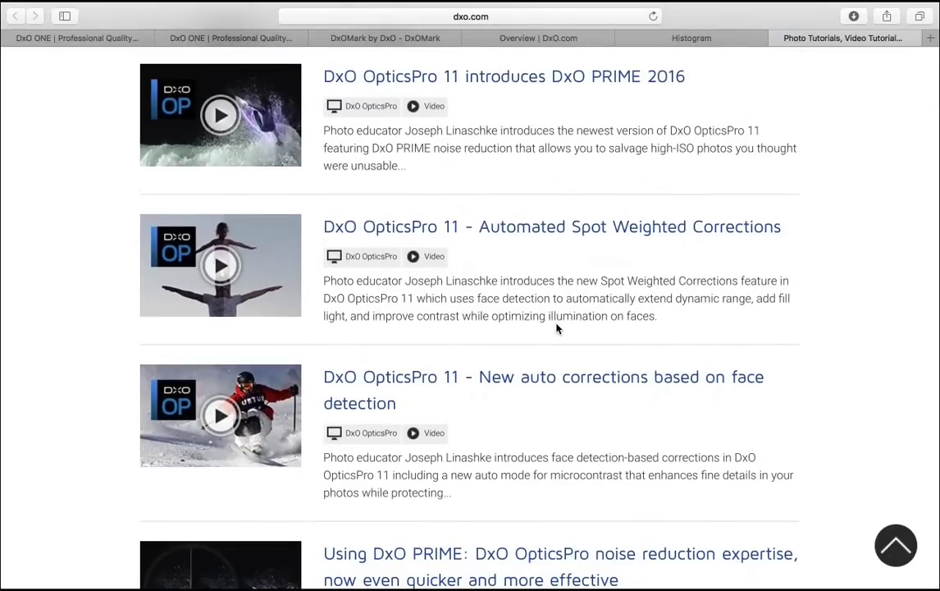
mouse_move(515, 4)
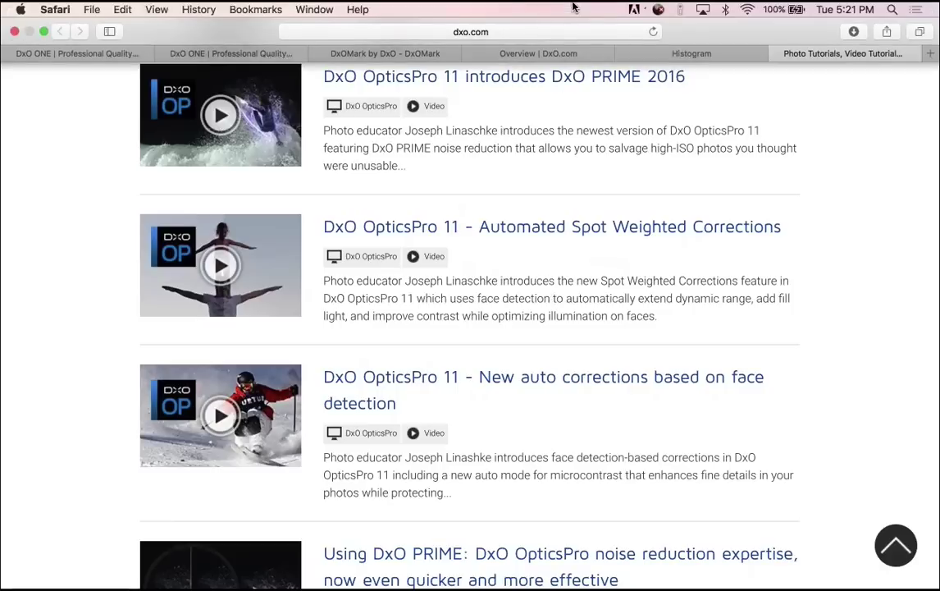
click(359, 10)
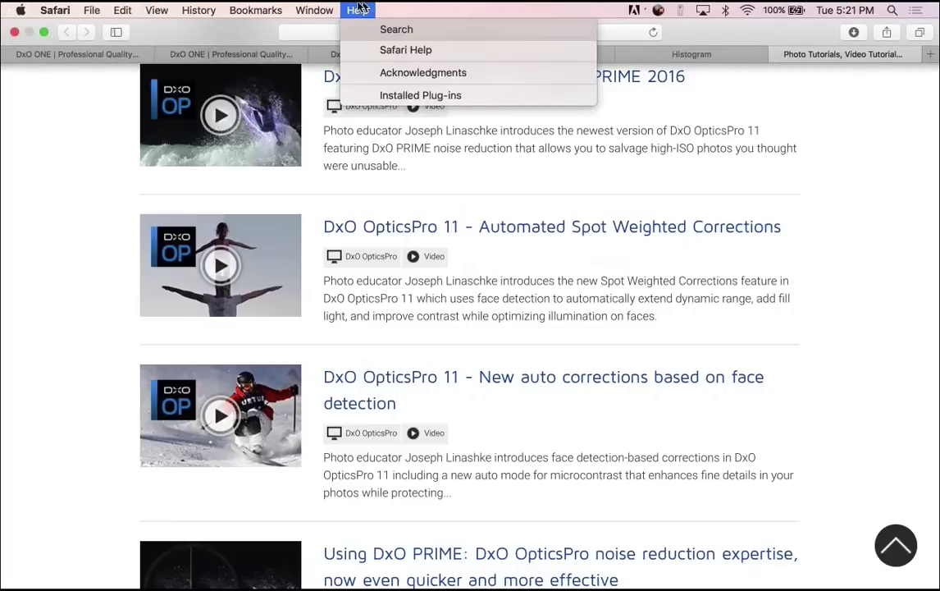
click(359, 160)
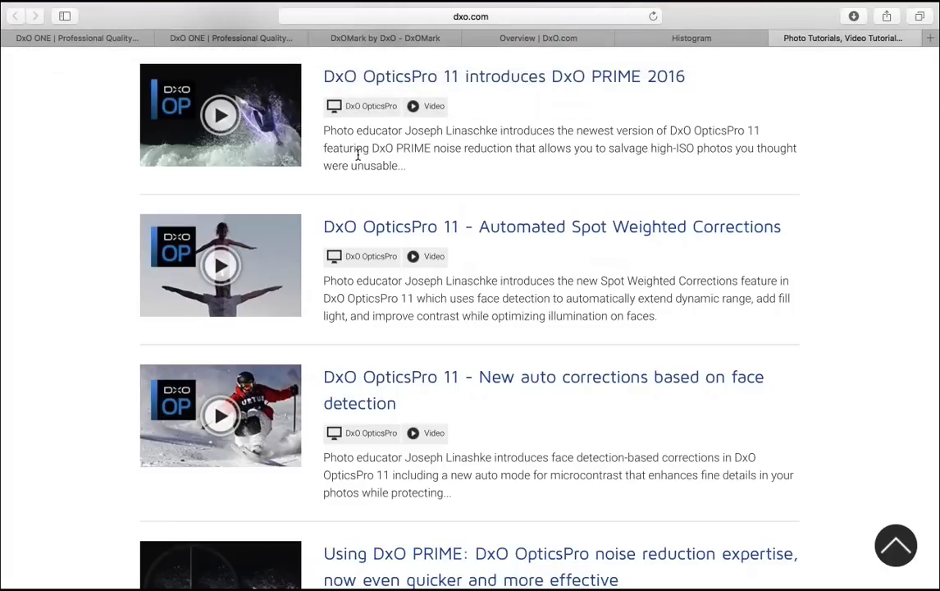
- Switch back to DxO OpticsPro 11 and review its list of help, support and social media resources
key(ctrl+Left)
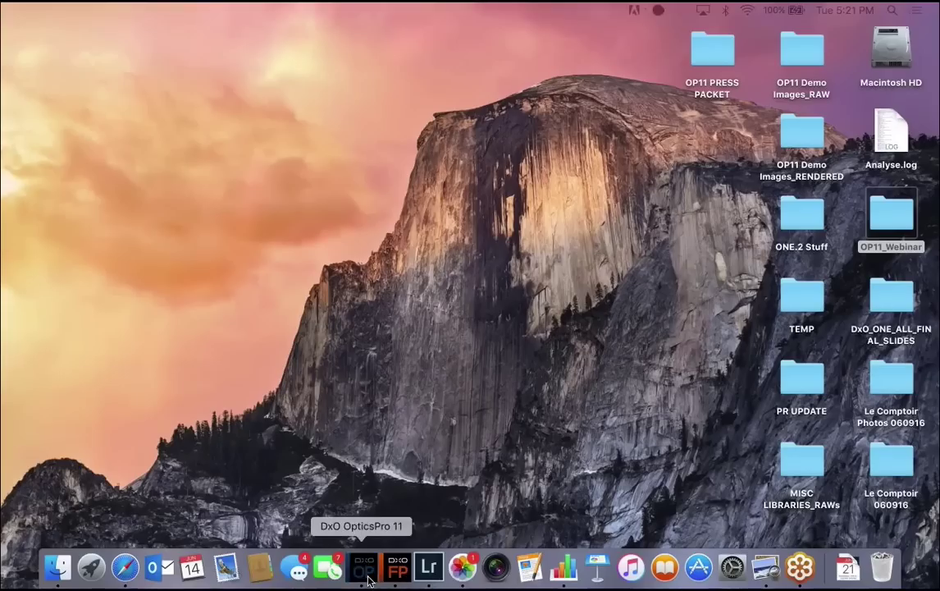
click(368, 581)
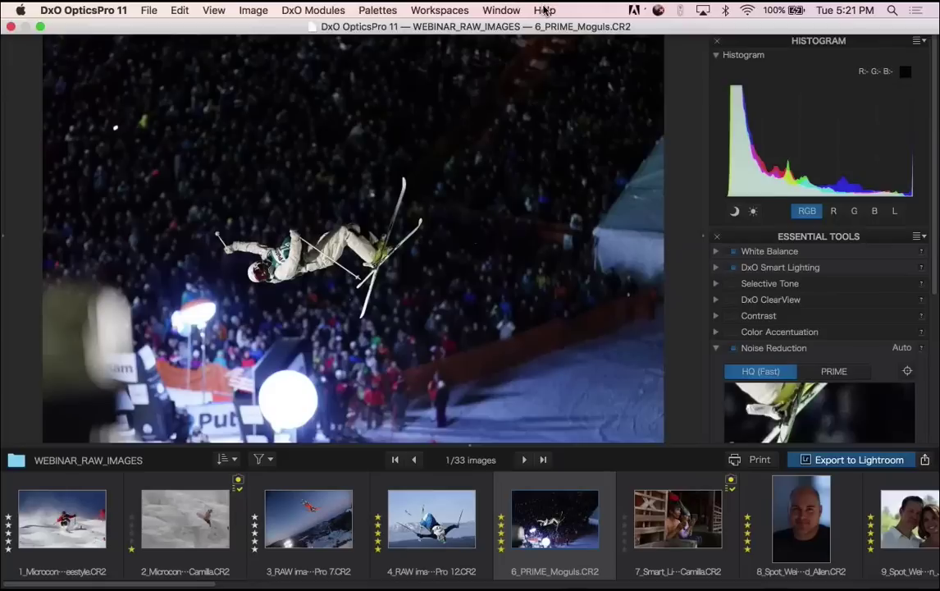
click(545, 10)
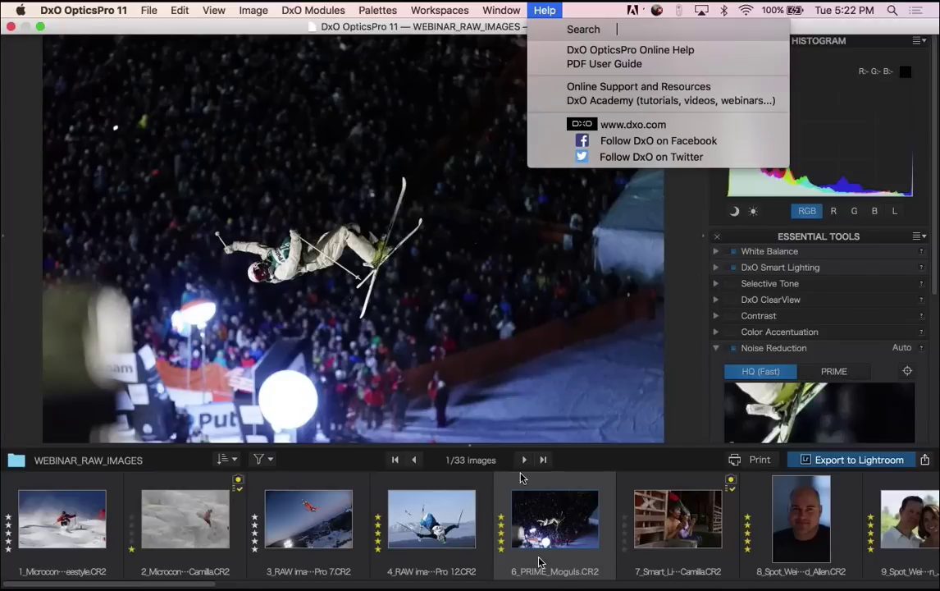
click(621, 316)
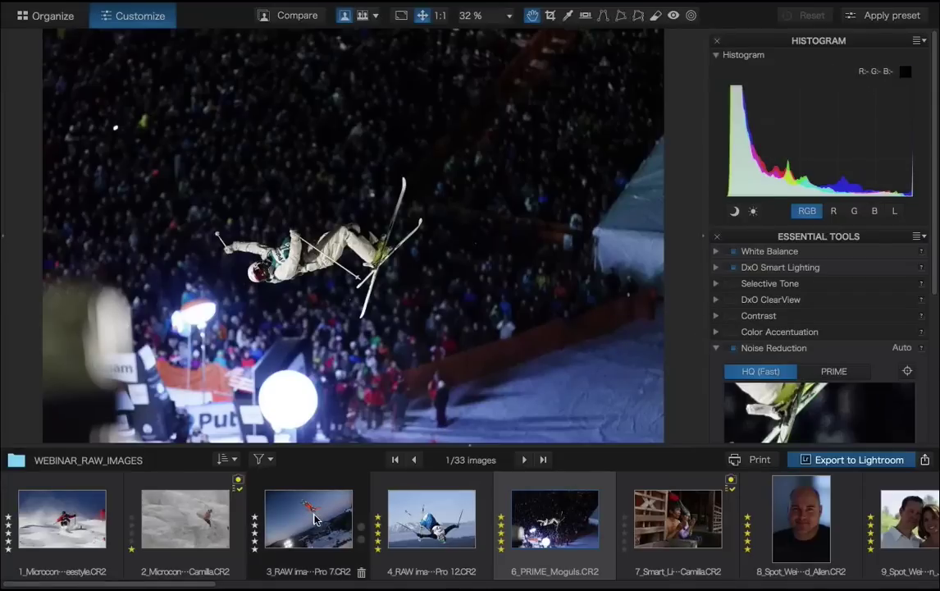
- Open the photo of the couple under pouring water, show the Move/Zoom and EXIF palettes, and hide them again
click(674, 538)
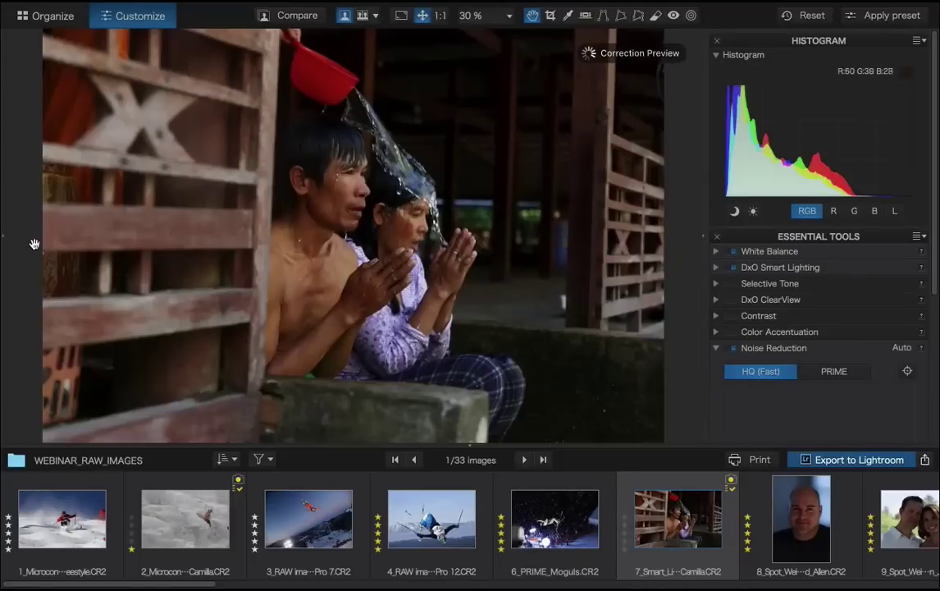
click(5, 236)
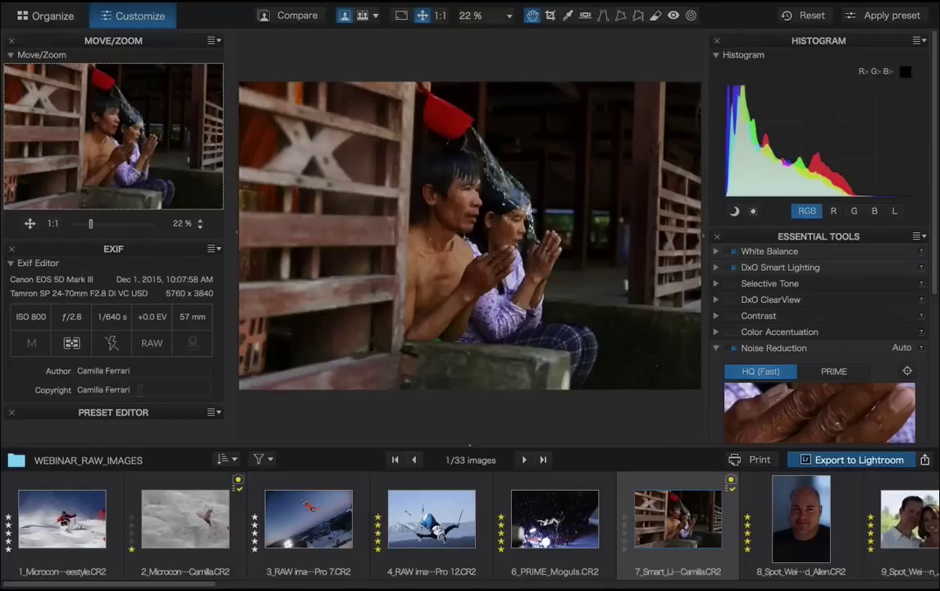
click(235, 235)
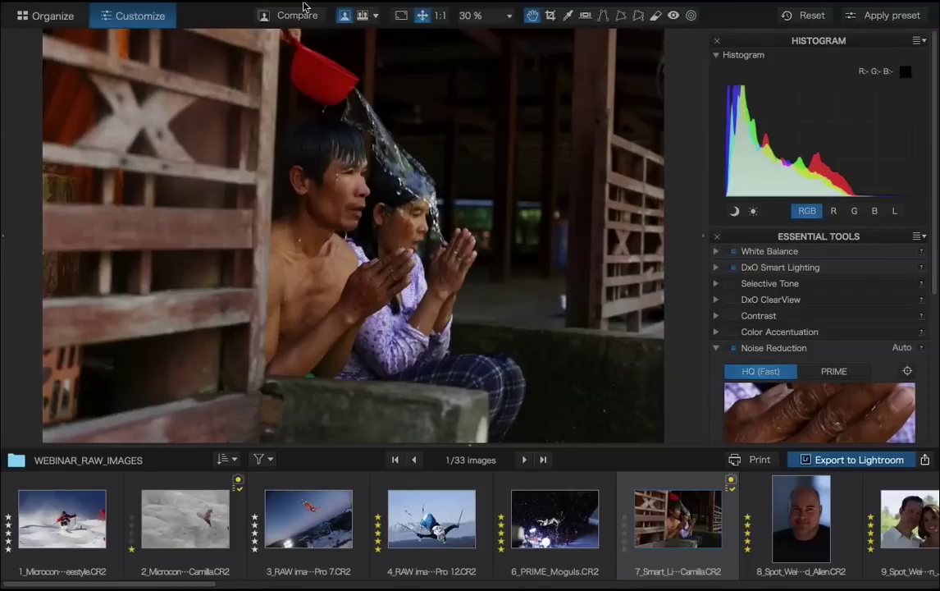
drag(205, 272, 206, 268)
- Expand DxO Smart Lighting for the couple photo and set its Uniform mode to Medium
click(716, 271)
scroll(771, 303, down, 1)
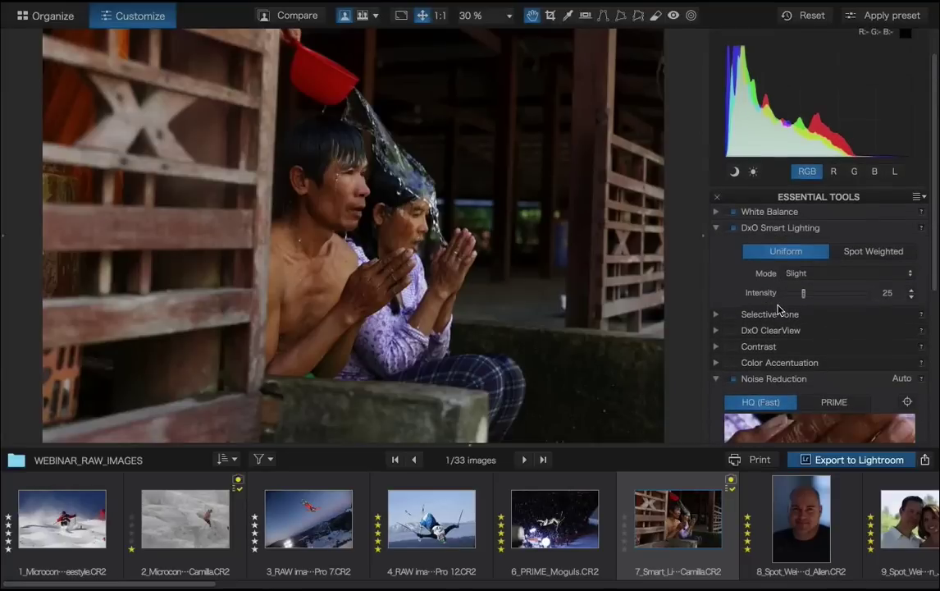
scroll(778, 309, down, 1)
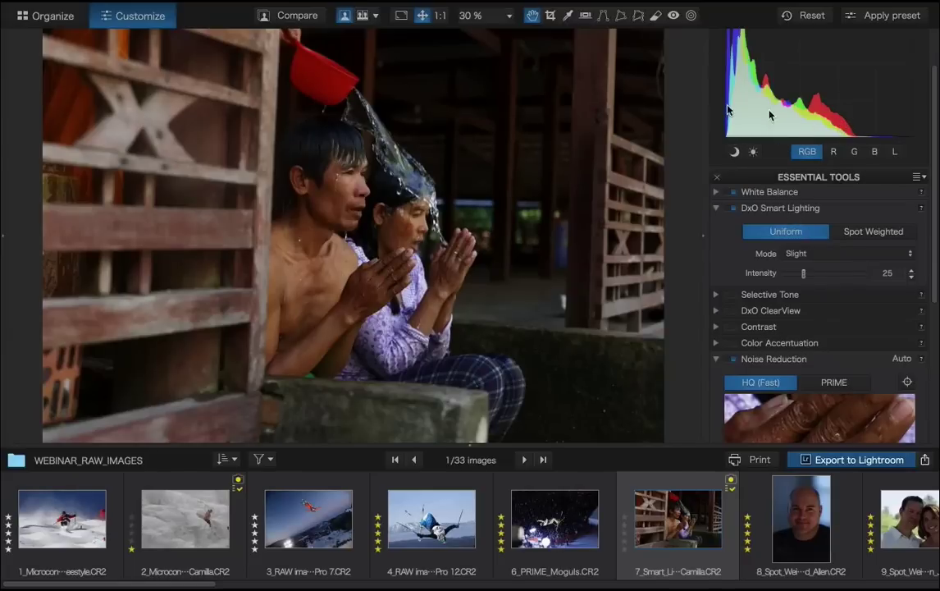
click(820, 256)
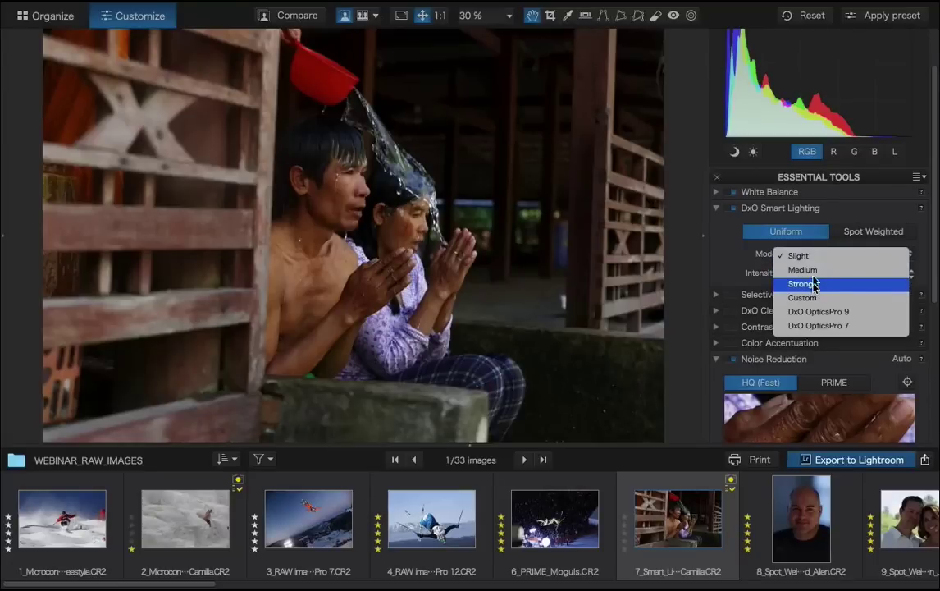
click(815, 271)
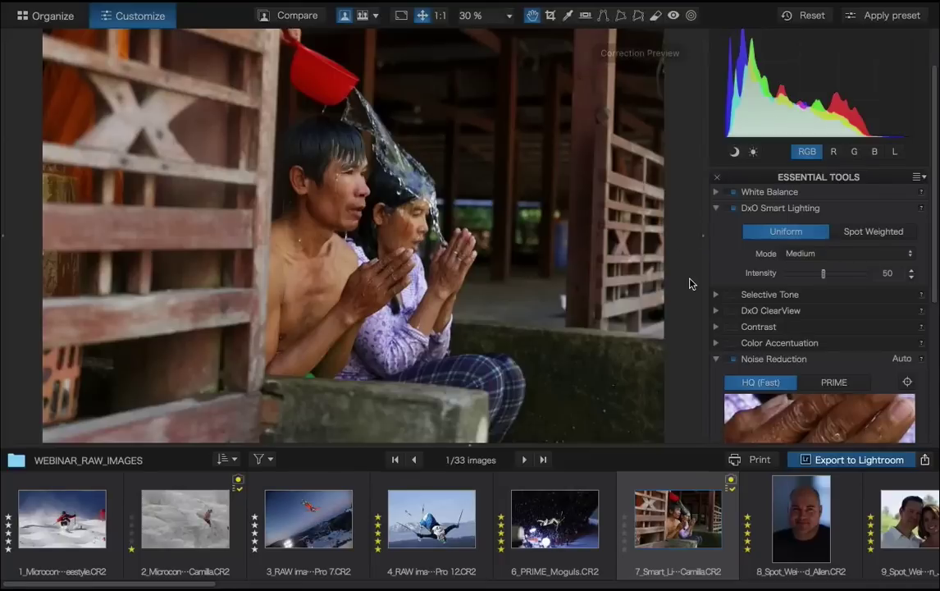
- Turn DxO Smart Lighting off and back on to compare the effect, and collapse the Noise Reduction tool
click(767, 212)
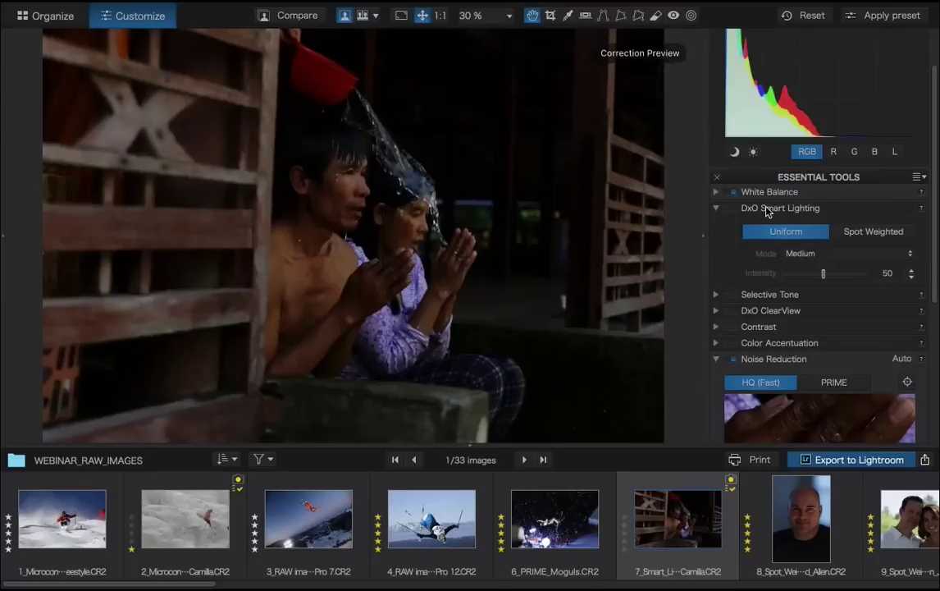
click(767, 212)
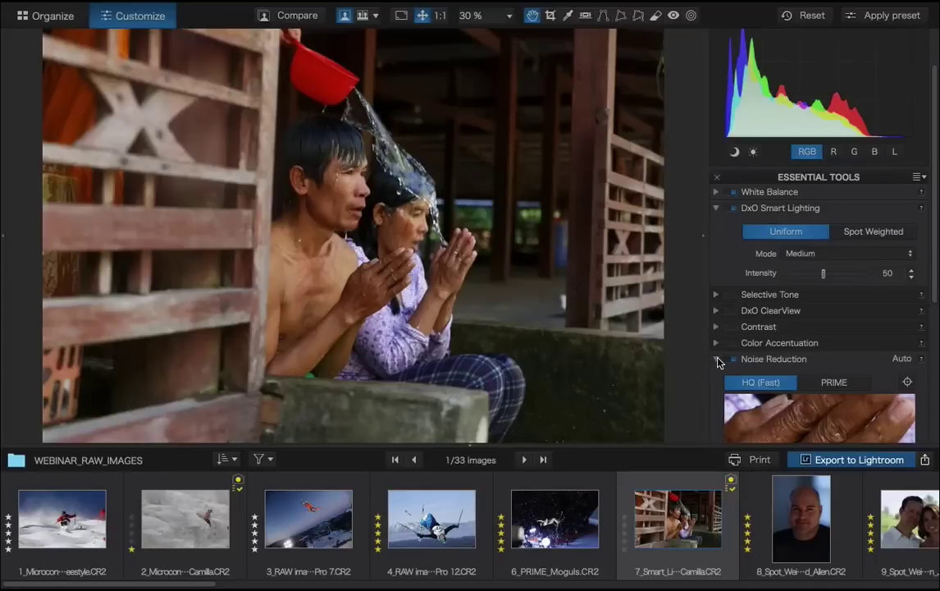
click(716, 360)
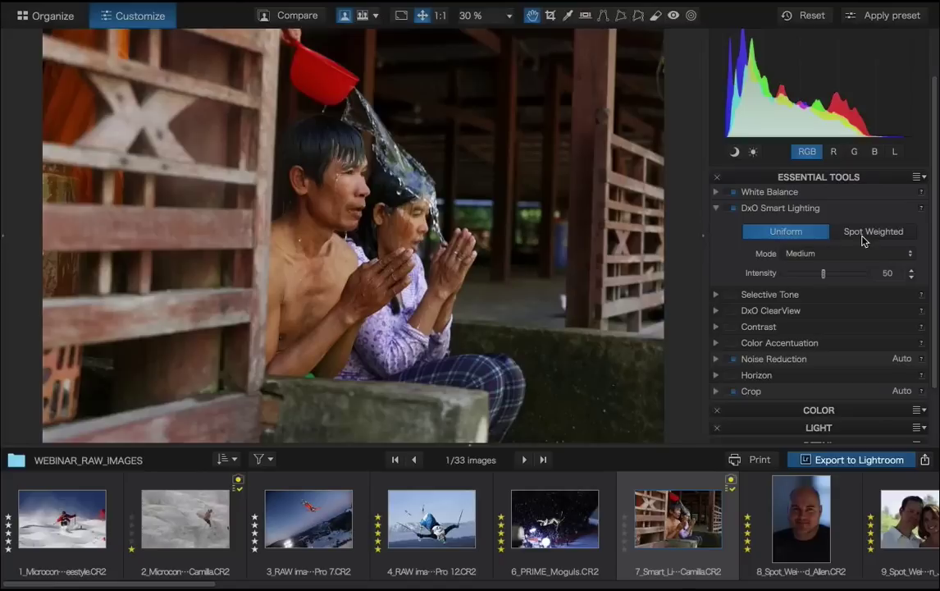
- Open the dark portrait of the bald man, try Uniform DxO Smart Lighting in Medium mode, and settle on Strong
click(810, 523)
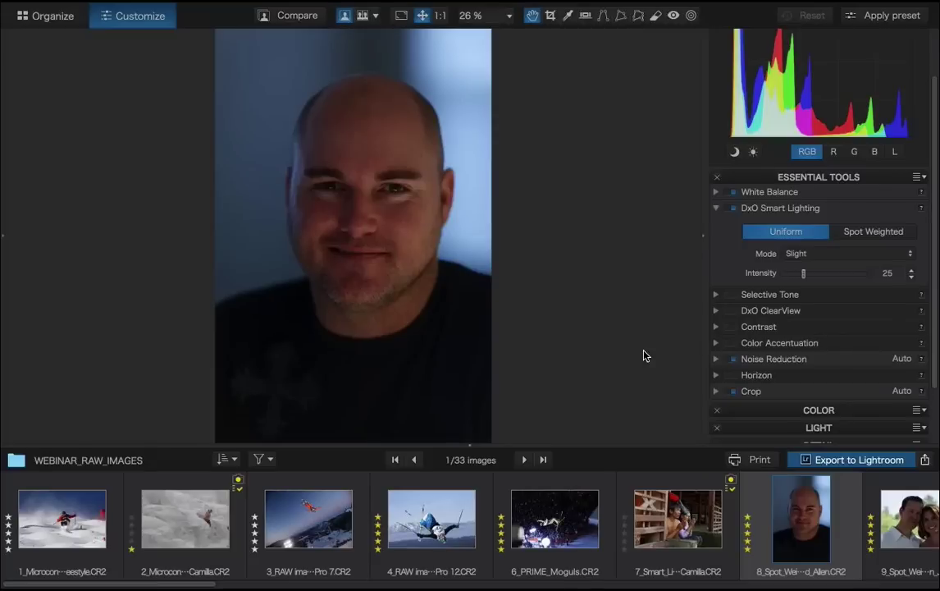
click(826, 259)
click(826, 270)
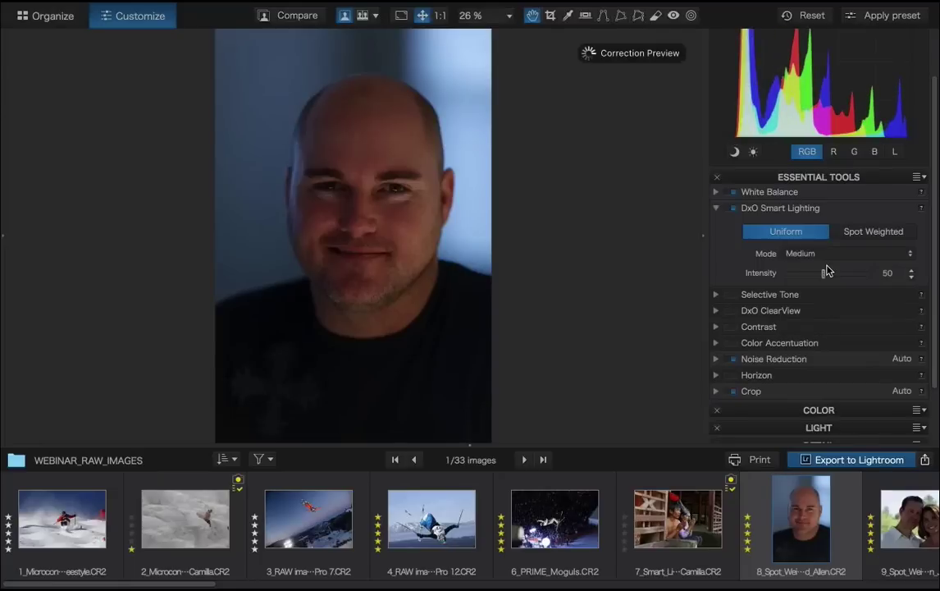
click(810, 259)
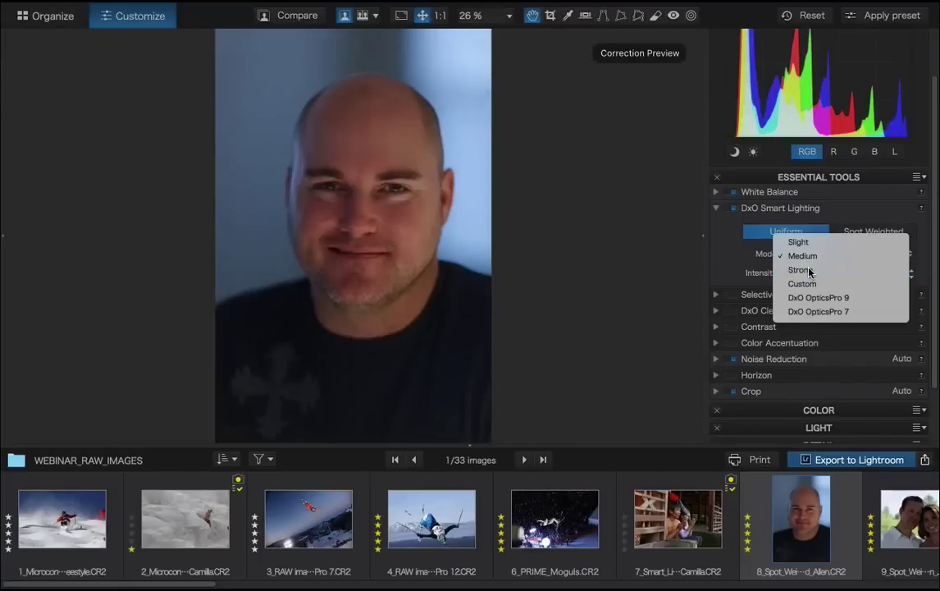
click(805, 267)
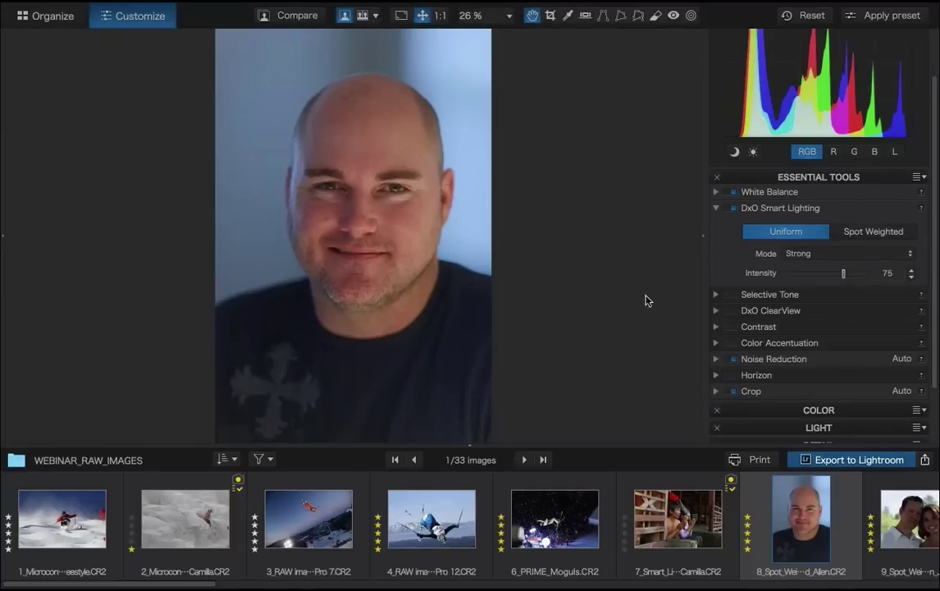
- Switch DxO Smart Lighting to Spot Weighted on the portrait and activate the Spot Weighting tool to show the face area
click(873, 233)
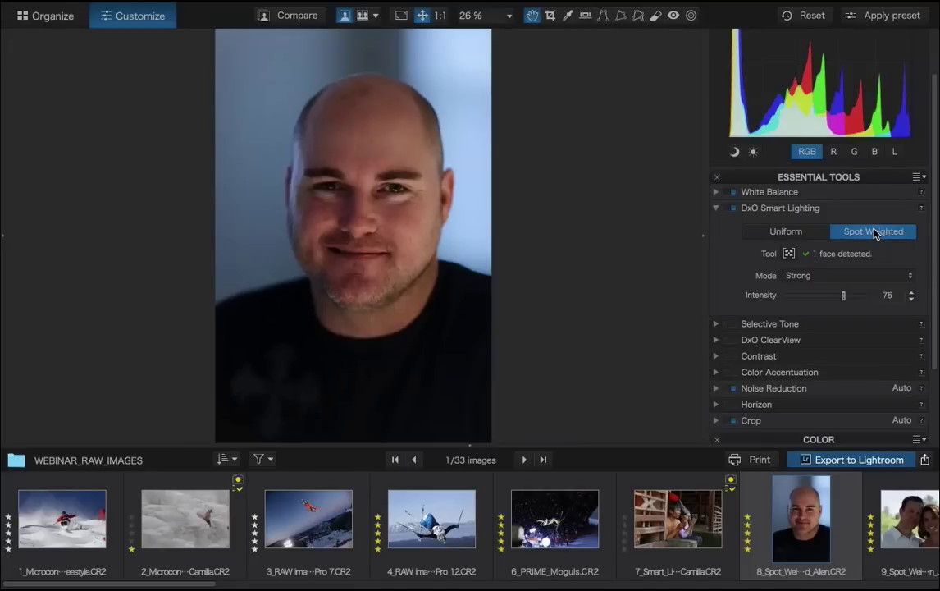
click(788, 254)
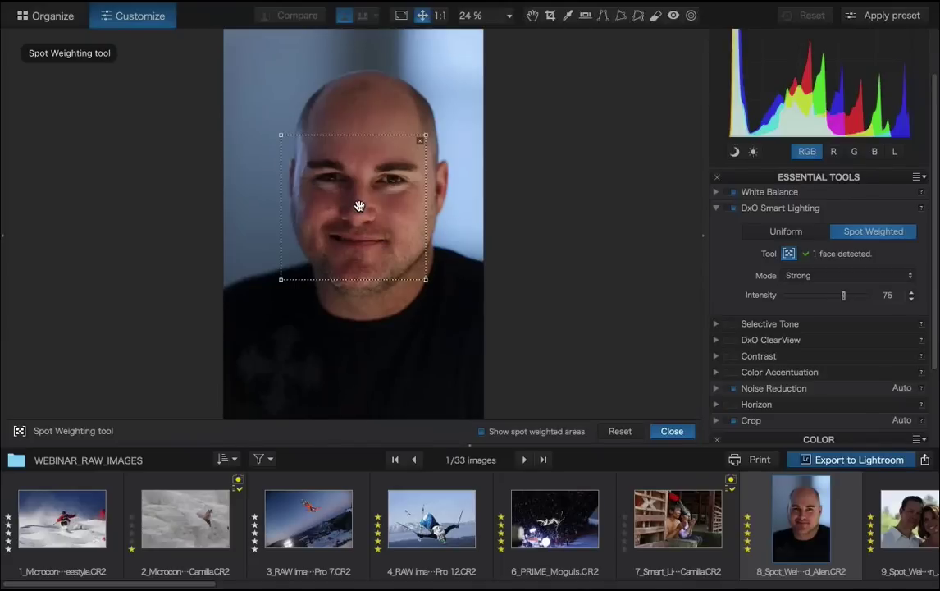
- Reposition the spot weighted area over the man's face, close the Spot Weighting tool and compare the portrait with the as-shot version
drag(359, 206, 392, 218)
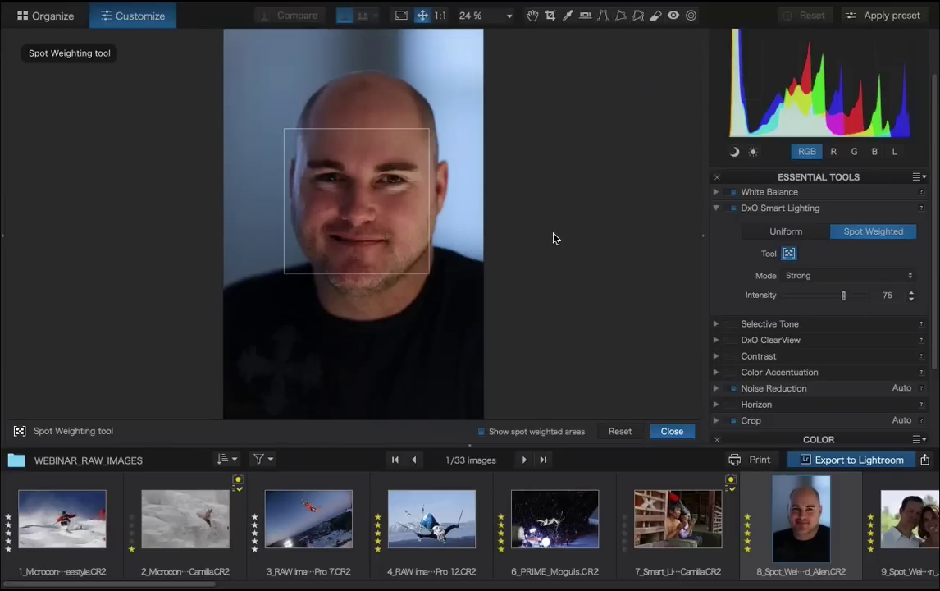
click(672, 432)
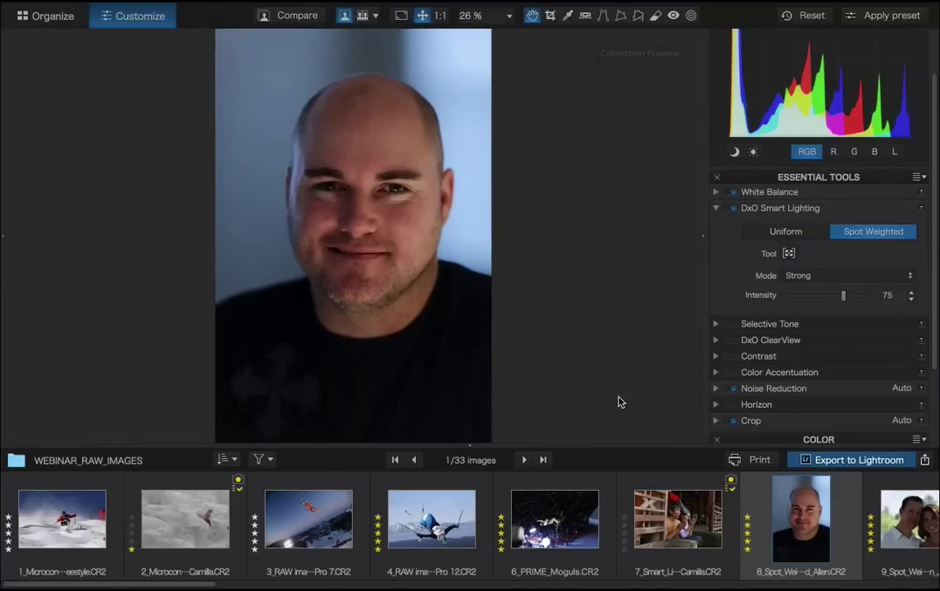
key(d)
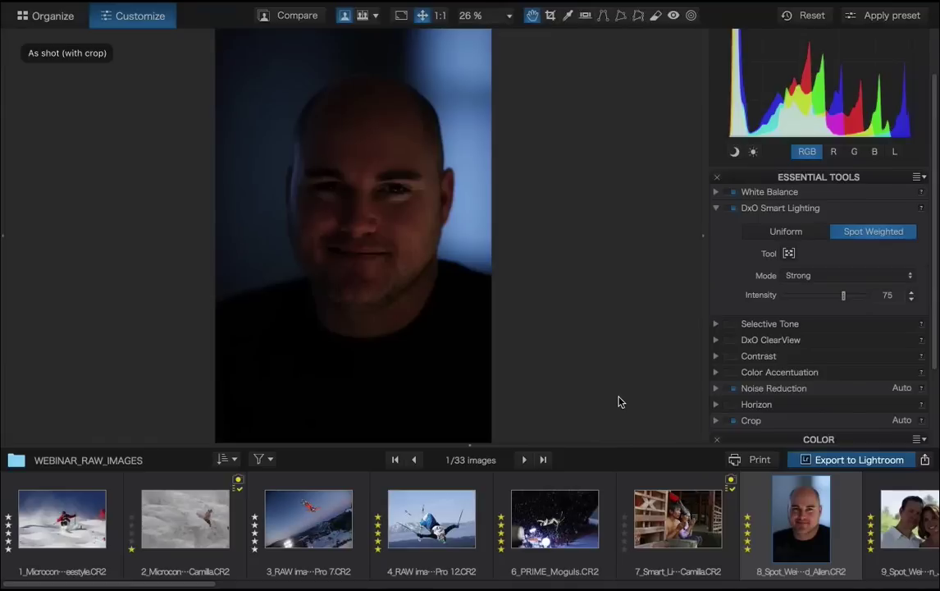
key(d)
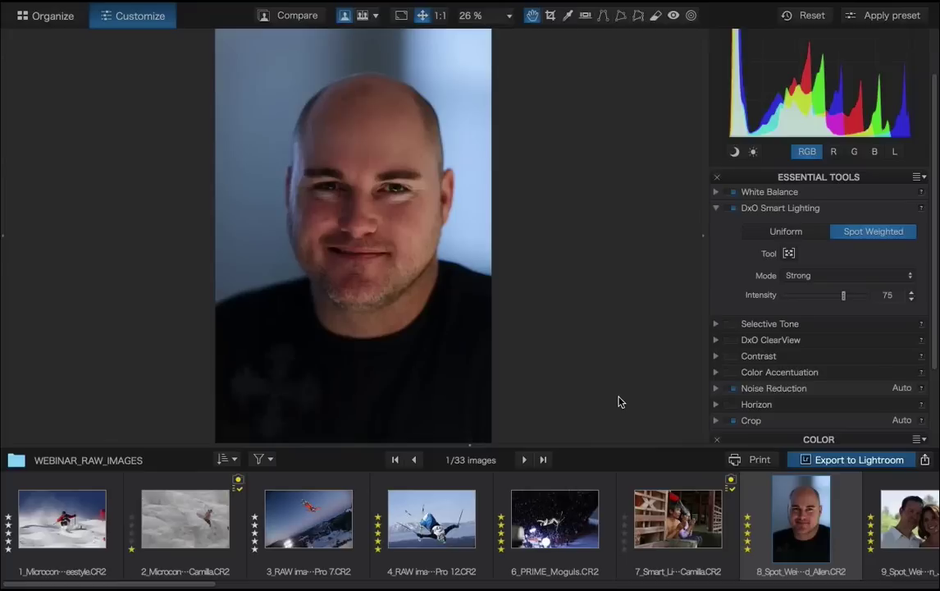
- Open the backlit couple portrait and set DxO Smart Lighting to Spot Weighted in Strong mode
scroll(646, 556, down, 3)
scroll(648, 555, down, 1)
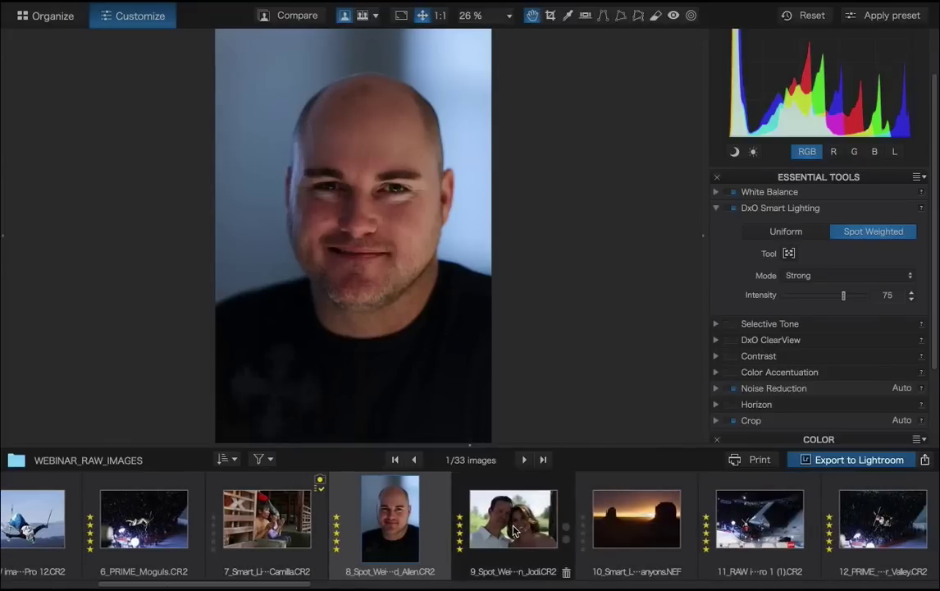
click(515, 531)
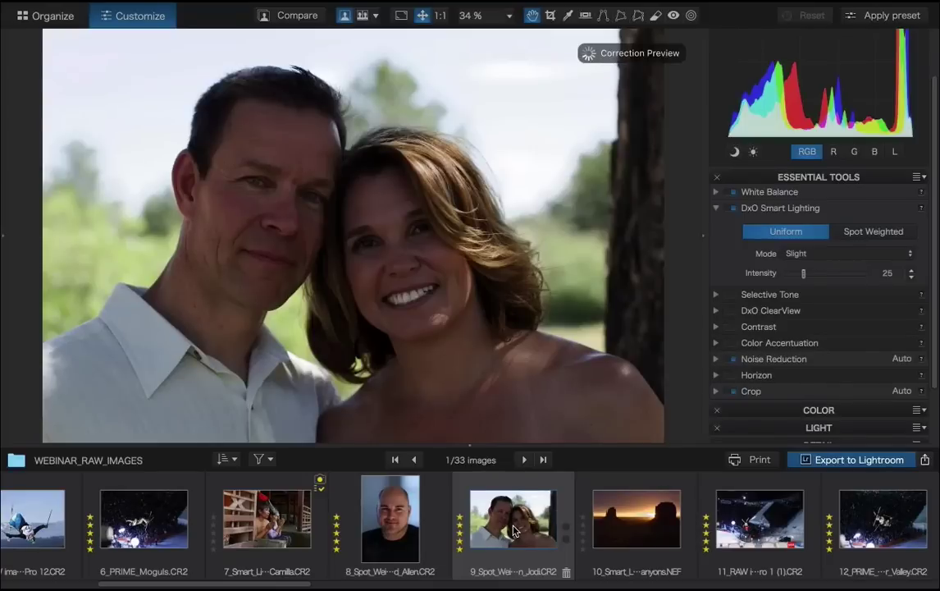
click(871, 231)
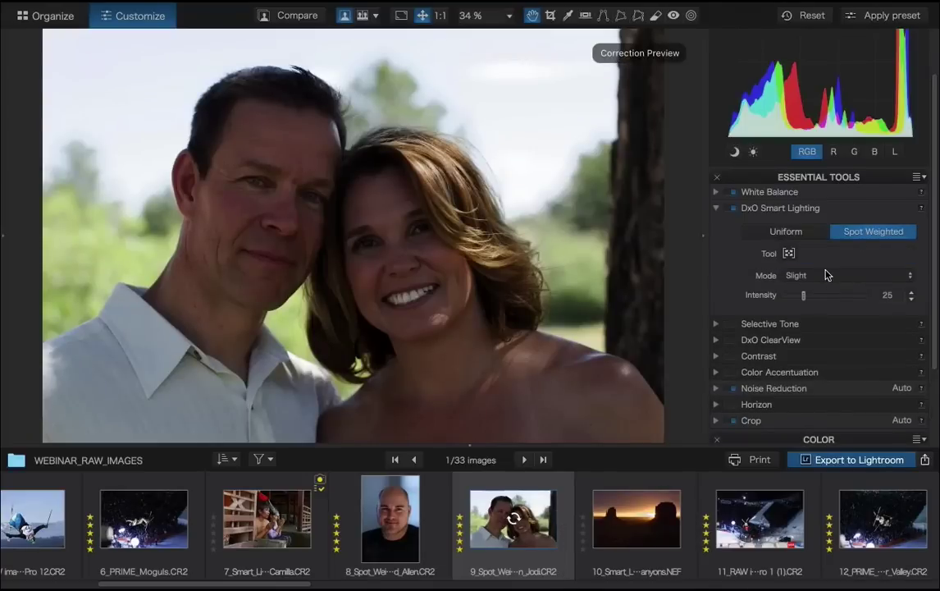
click(827, 275)
click(820, 305)
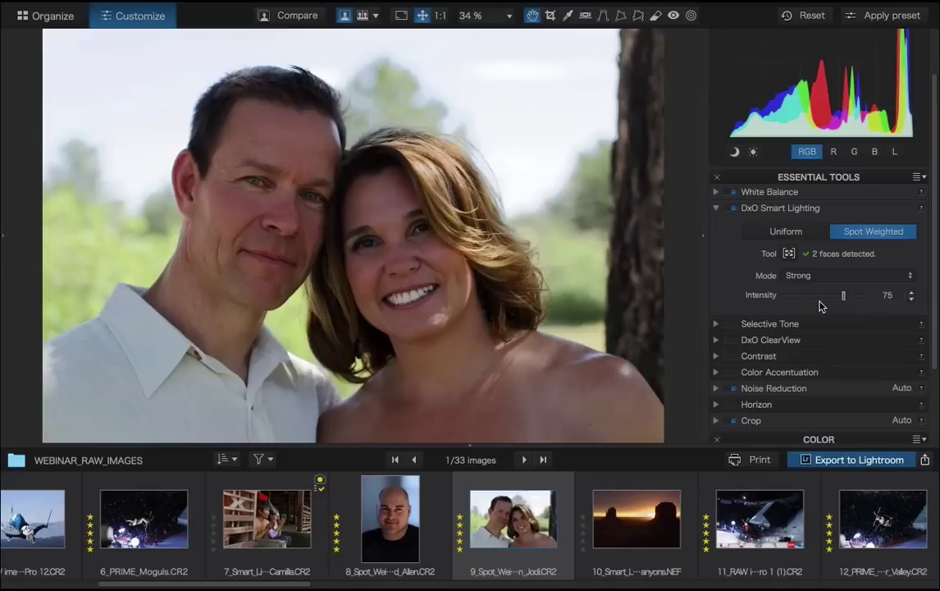
- Compare the couple portrait with its as-shot version and inspect the face areas used by the Spot Weighting tool
key(d)
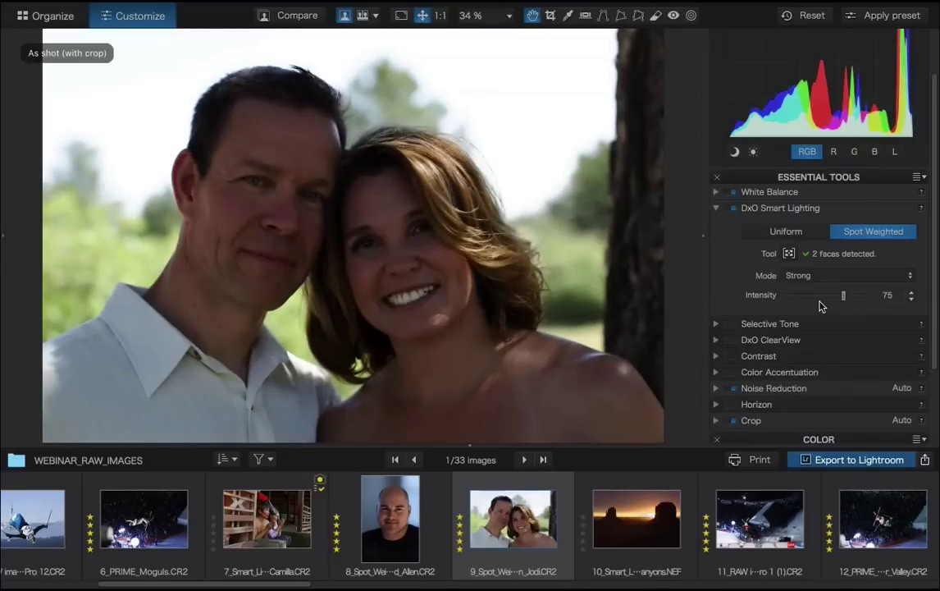
key(d)
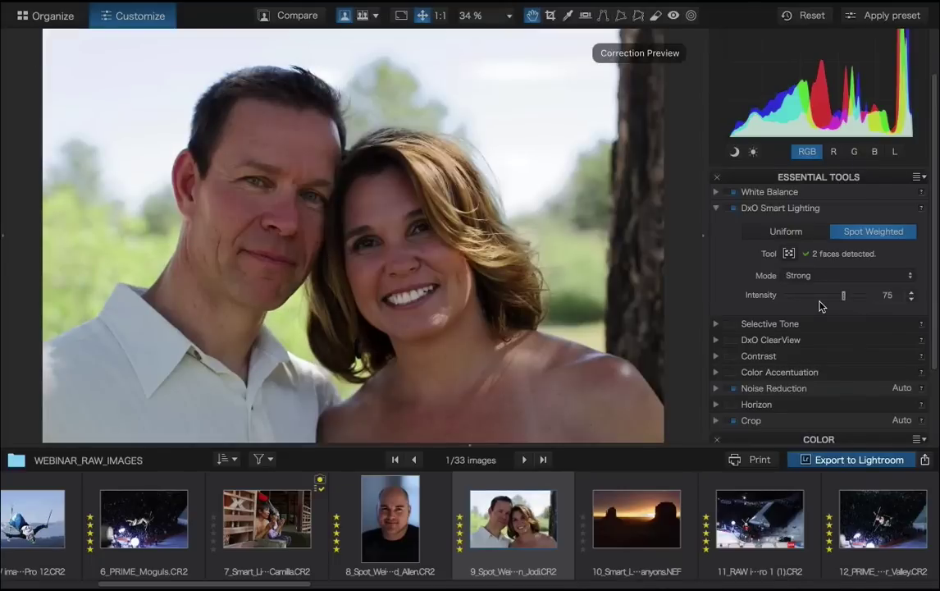
click(790, 254)
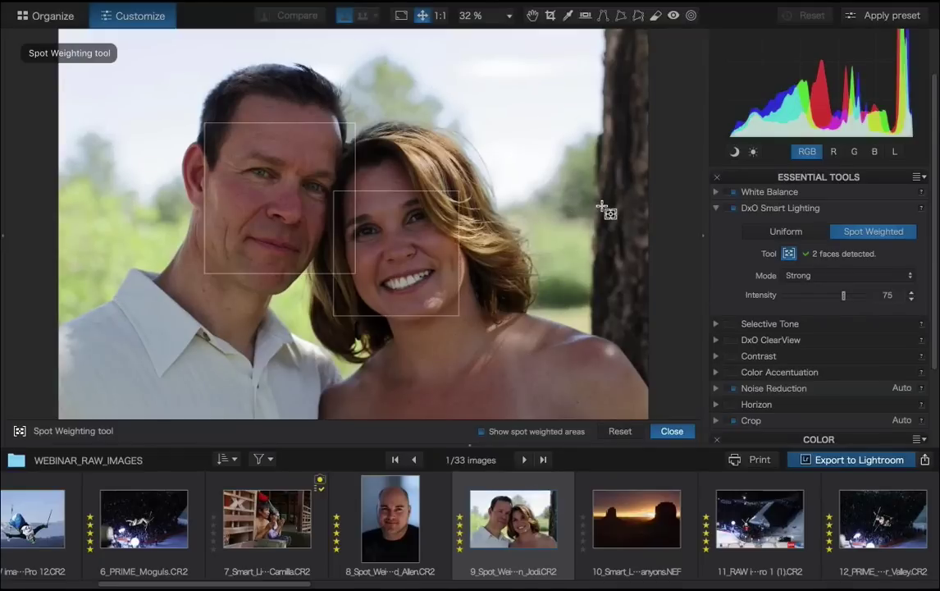
click(788, 254)
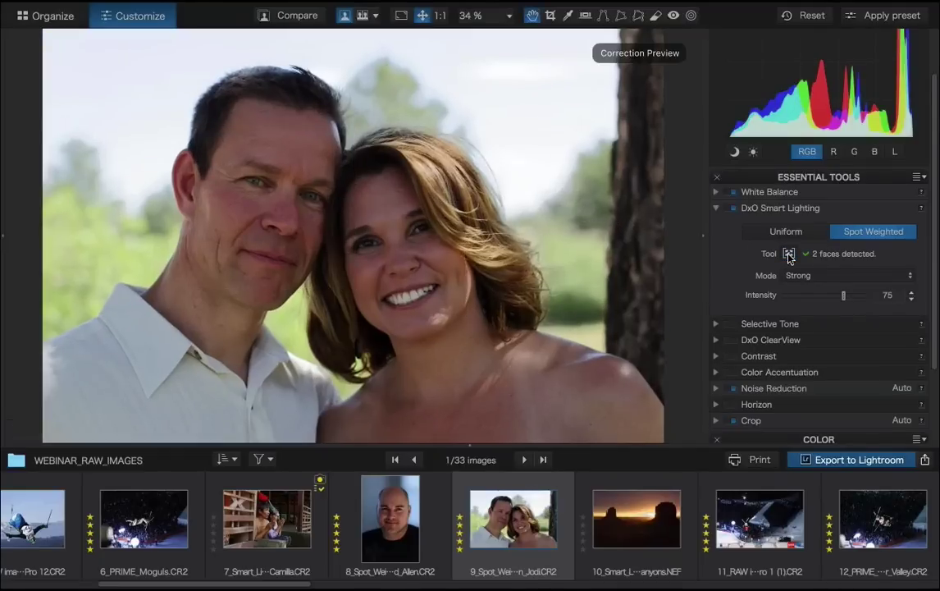
- Open the desert butte sunset NEF photo and check its camera and exposure data in the Exif Editor
click(655, 525)
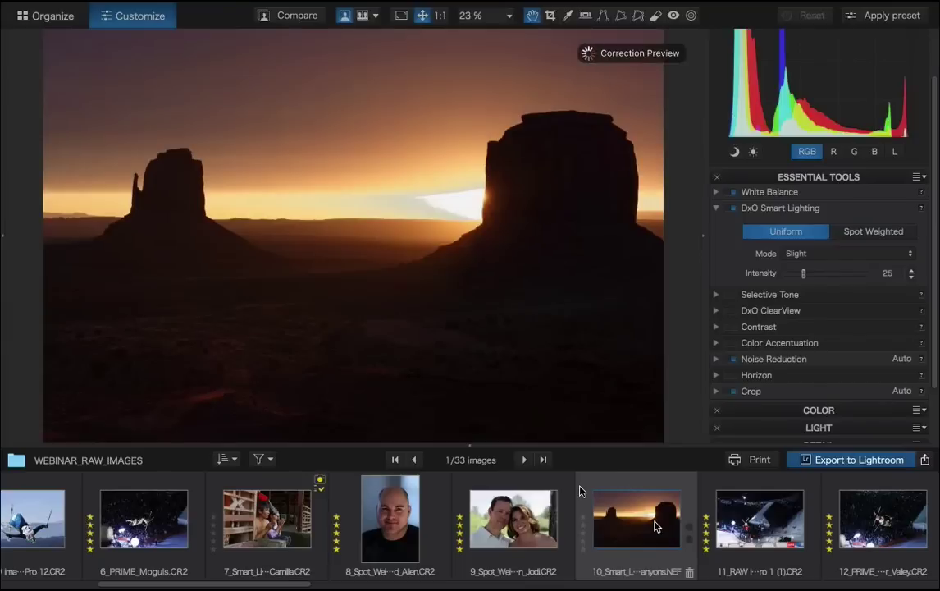
click(4, 237)
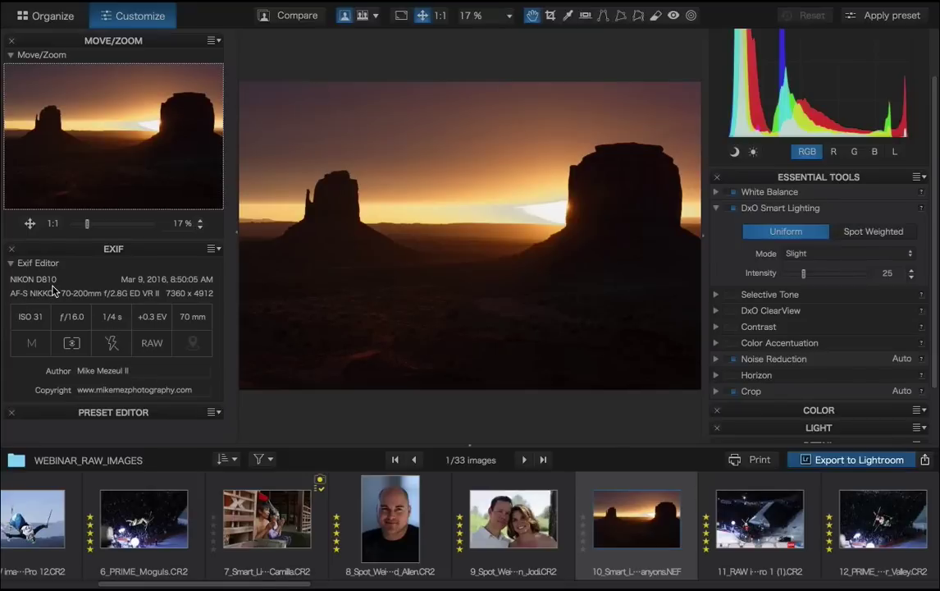
click(233, 236)
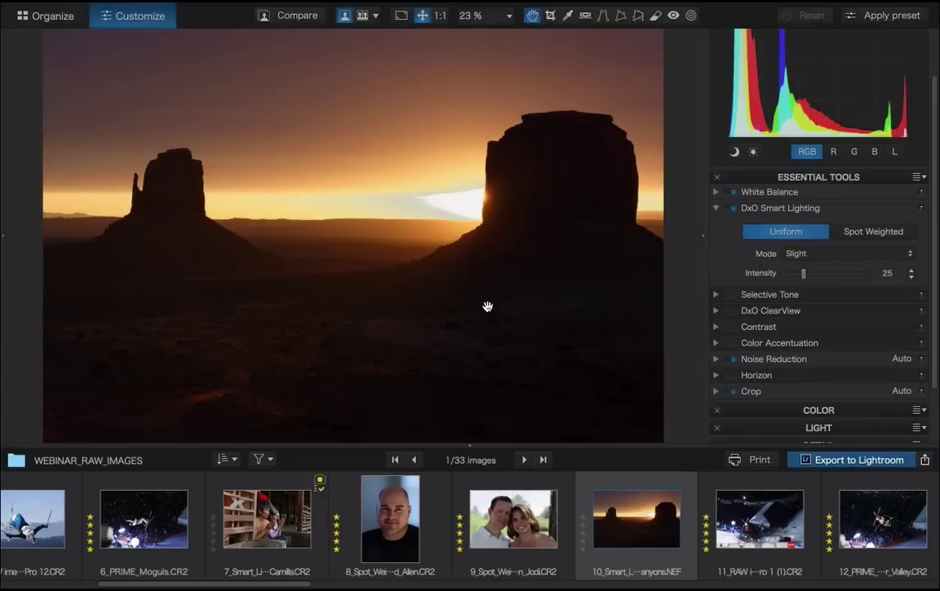
- Switch DxO Smart Lighting to Spot Weighted and draw two weighting areas over the dark foreground below the two buttes
click(865, 233)
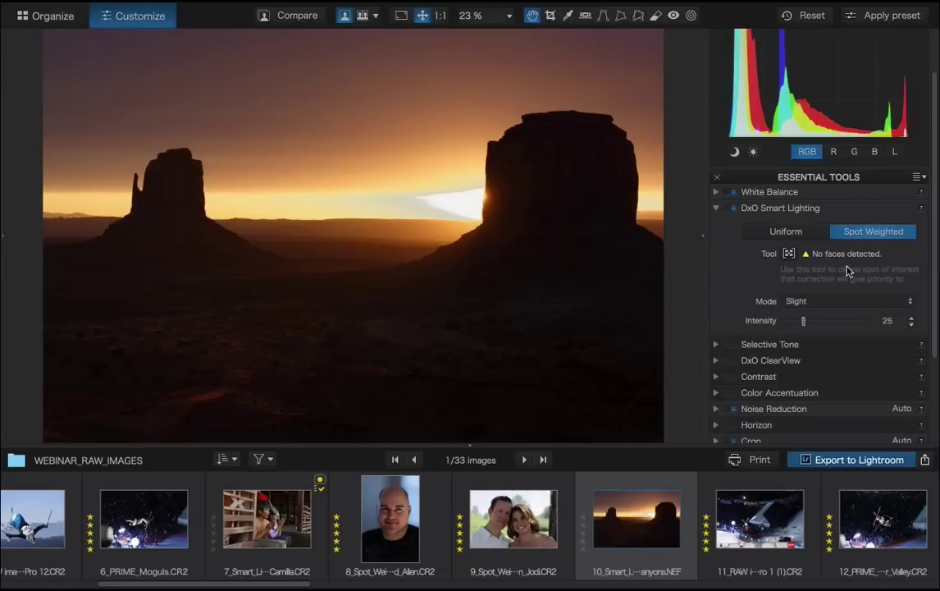
click(788, 255)
drag(473, 271, 549, 318)
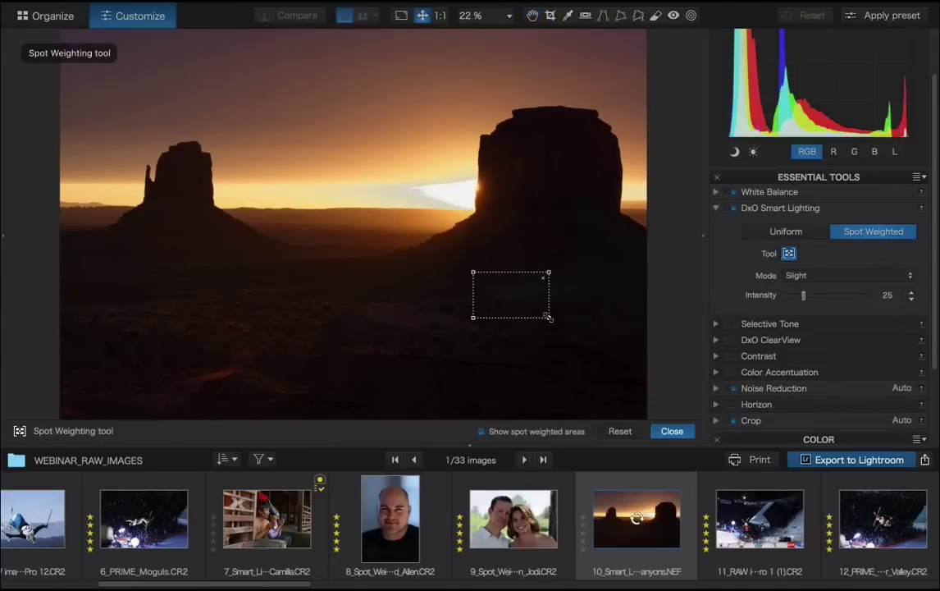
drag(150, 281, 240, 324)
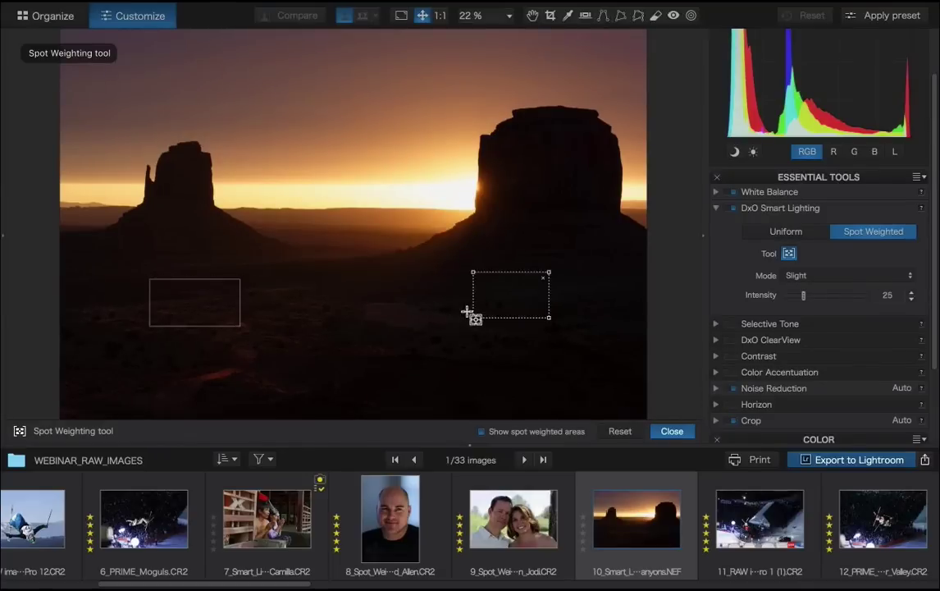
- Set the Smart Lighting mode to Strong, close the Spot Weighting tool and compare the sunset with the as-shot version
click(848, 276)
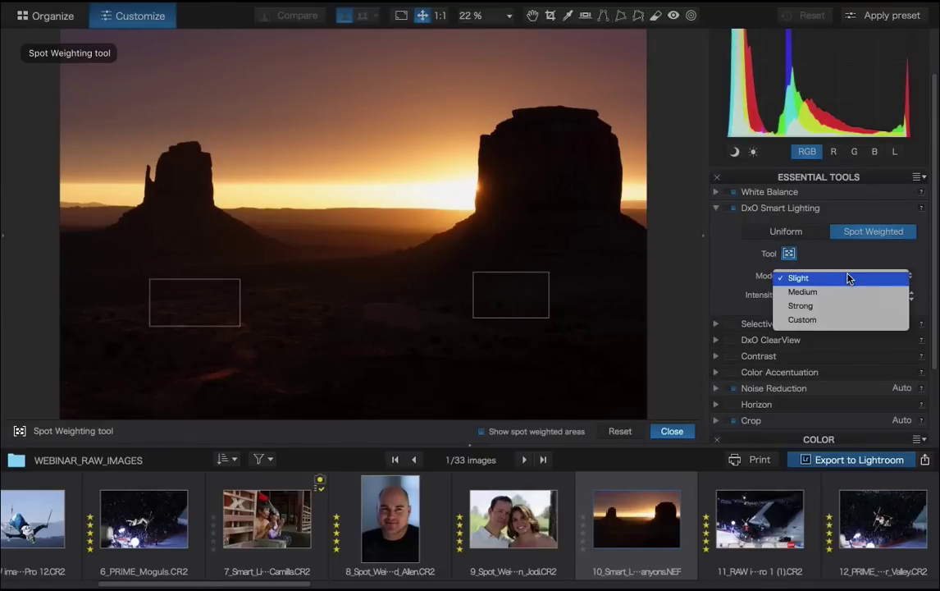
click(832, 306)
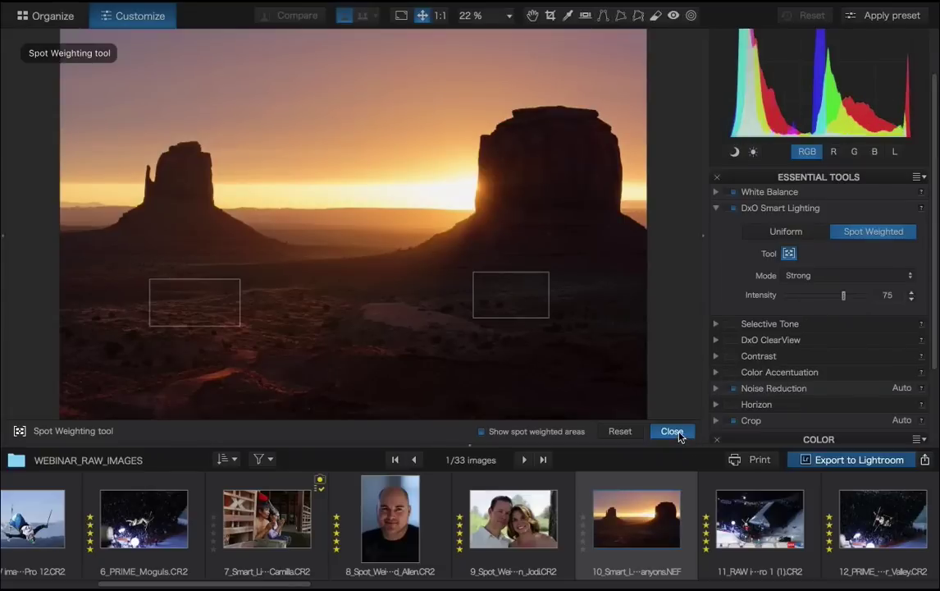
click(671, 431)
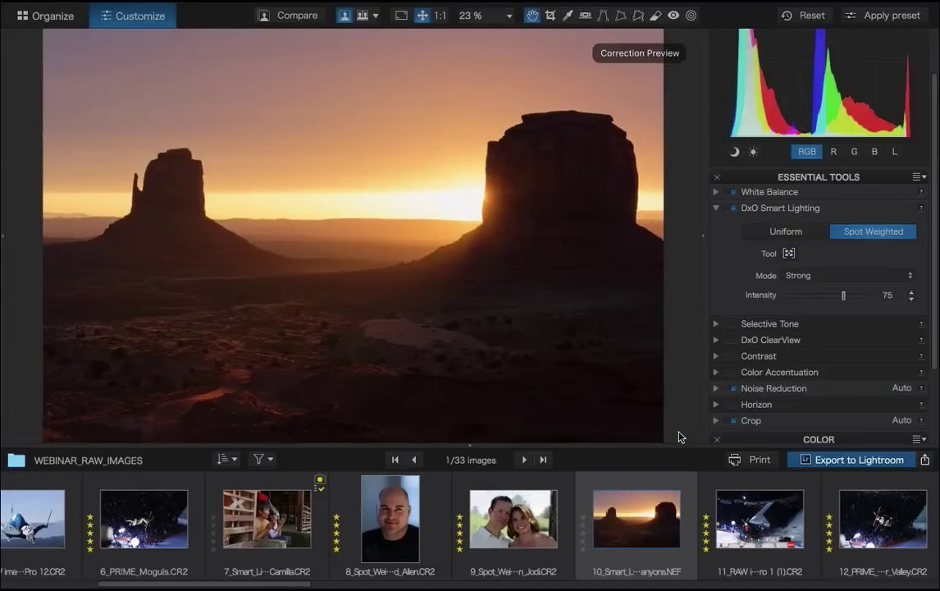
click(637, 388)
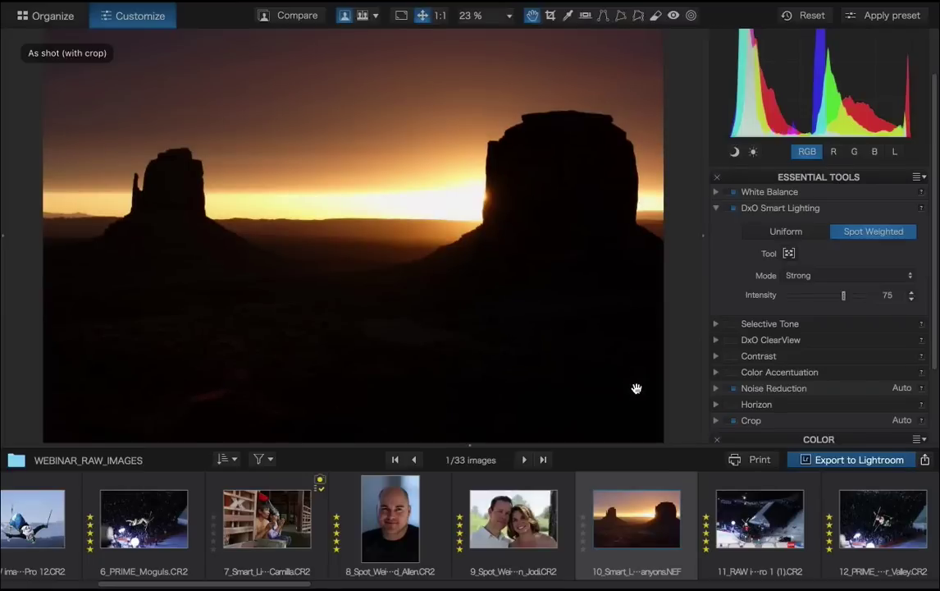
click(637, 388)
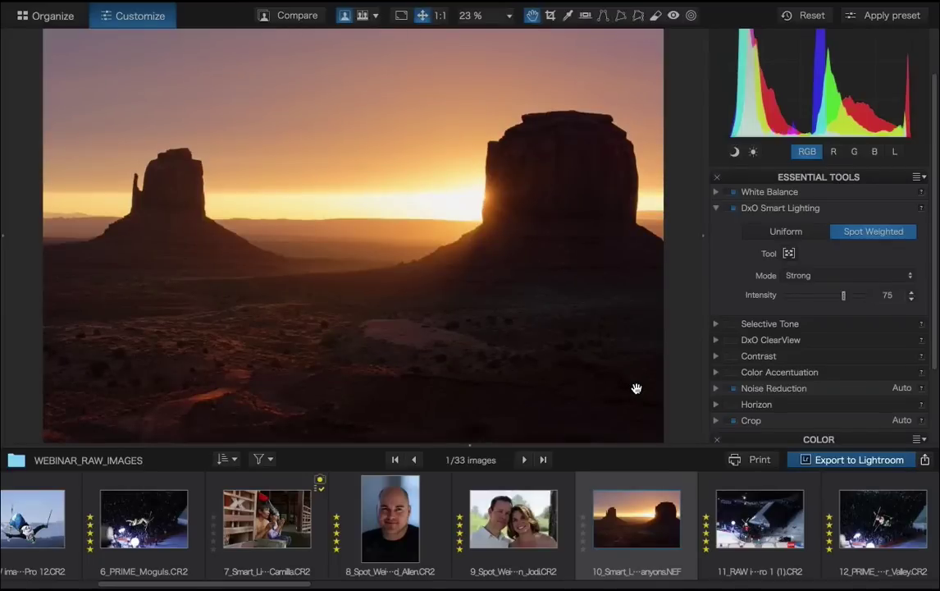
- Reduce the Spot Weighted Smart Lighting mode to Medium for the sunset and compare it with the as-shot version
click(804, 274)
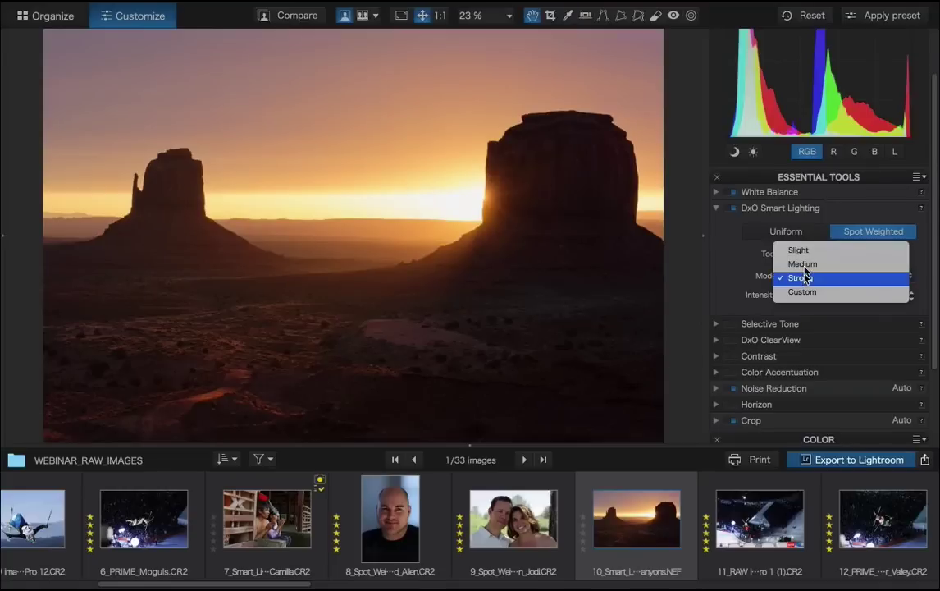
click(803, 264)
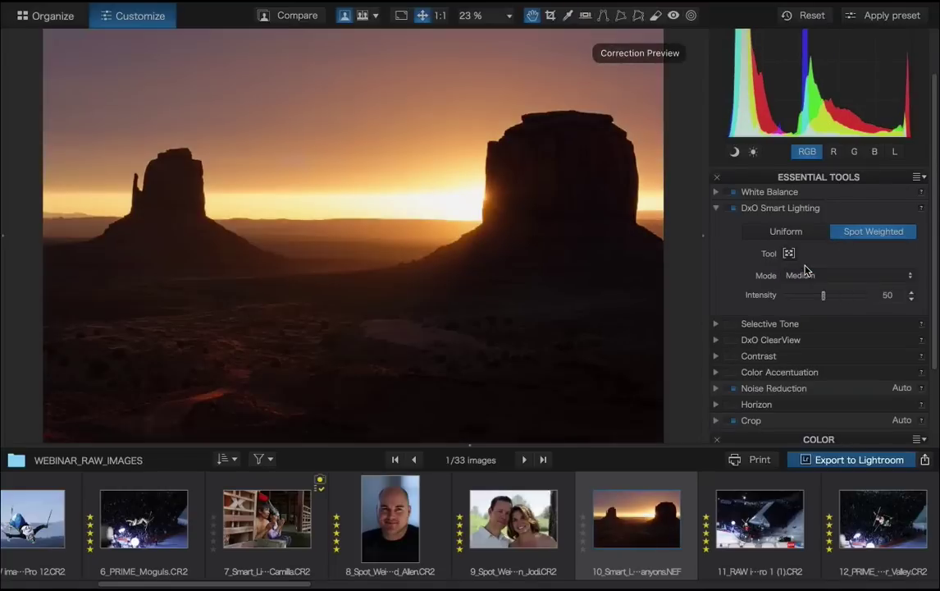
key(d)
key(d)
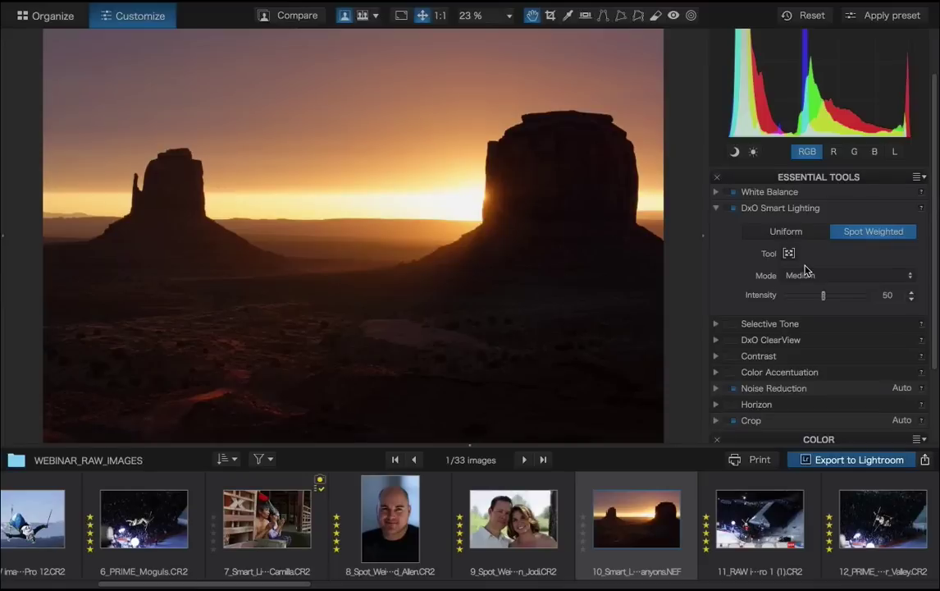
- Open the hazy mountain valley photo 13_ClearView.DNG and expand DxO ClearView in place of the DxO Smart Lighting settings
scroll(774, 525, right, 3)
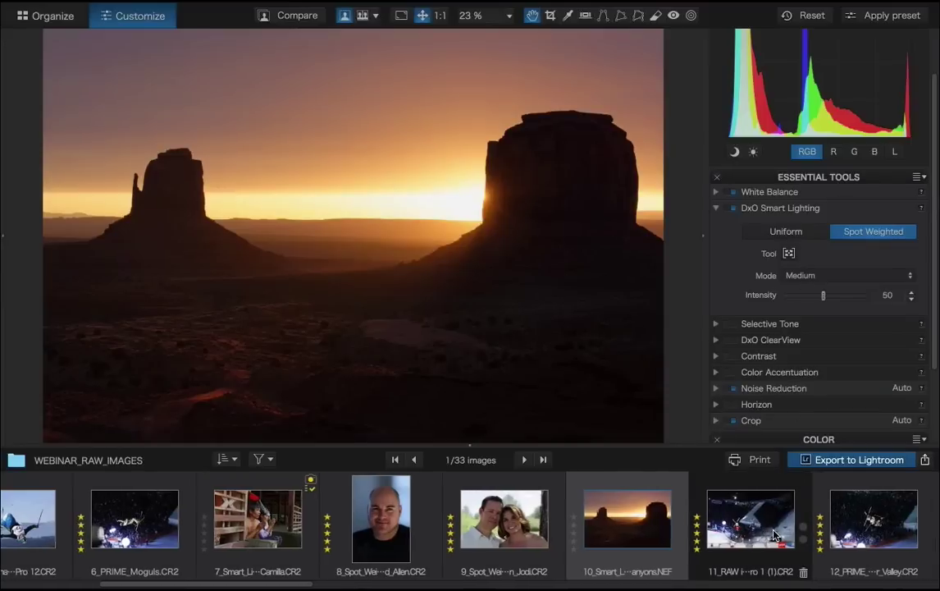
scroll(773, 535, right, 10)
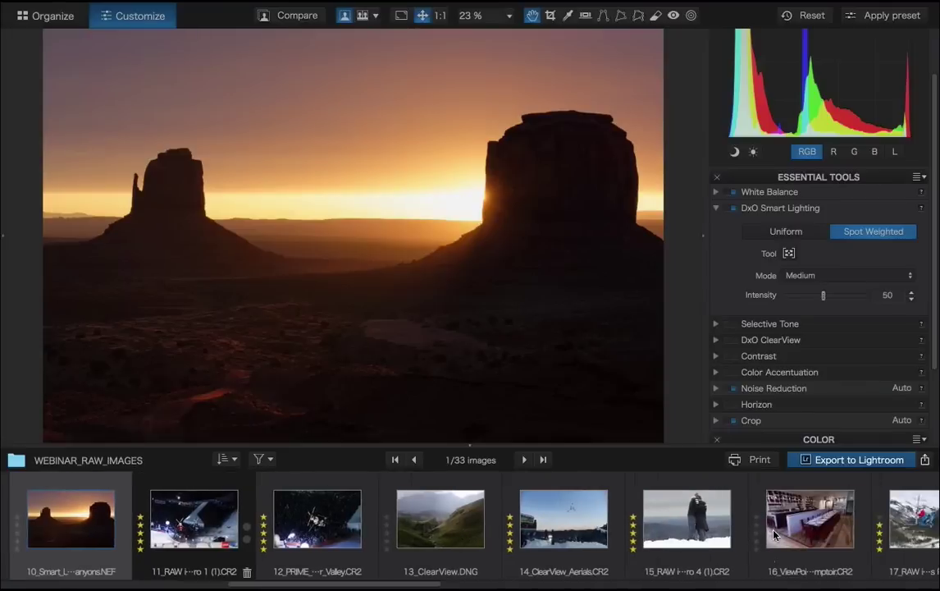
click(717, 209)
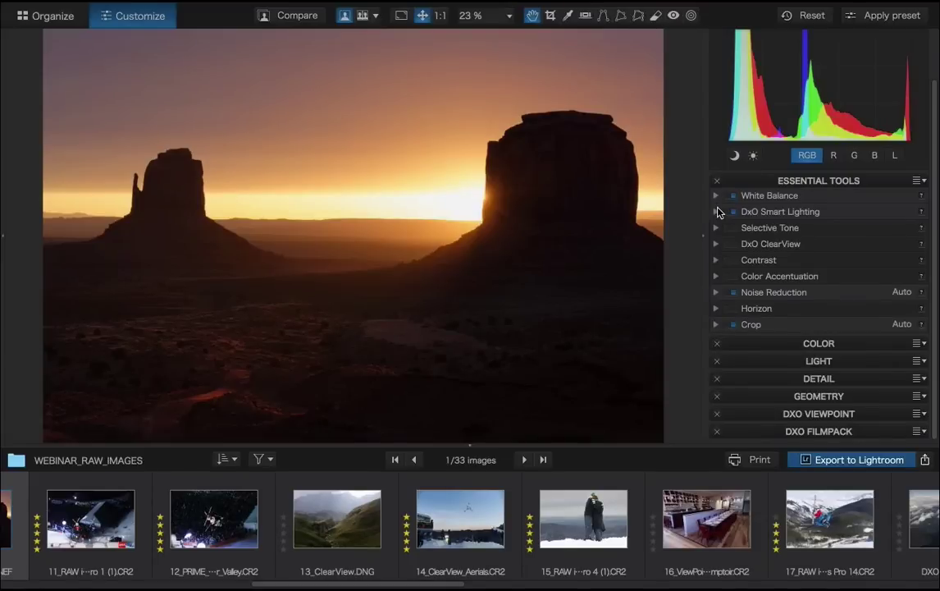
click(355, 522)
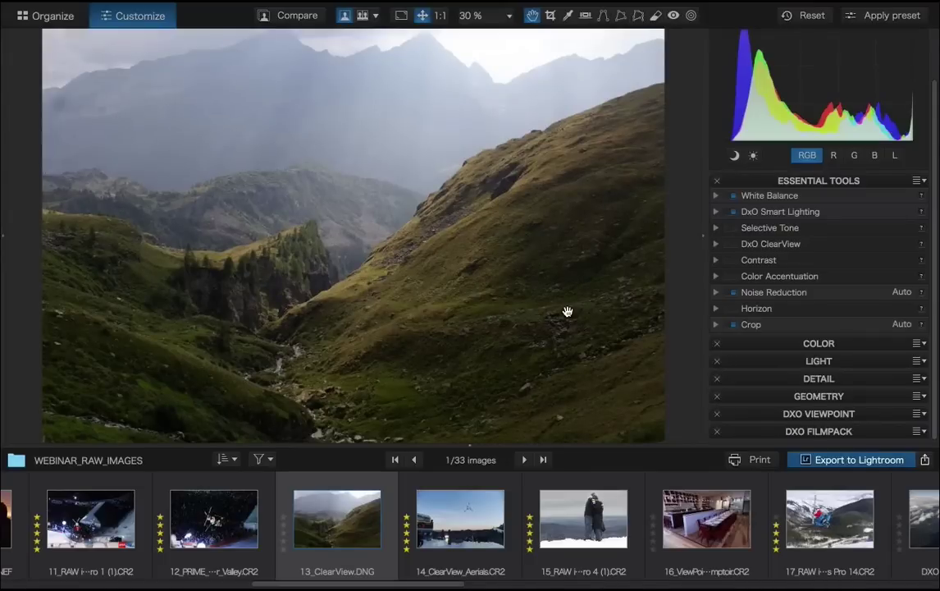
click(716, 244)
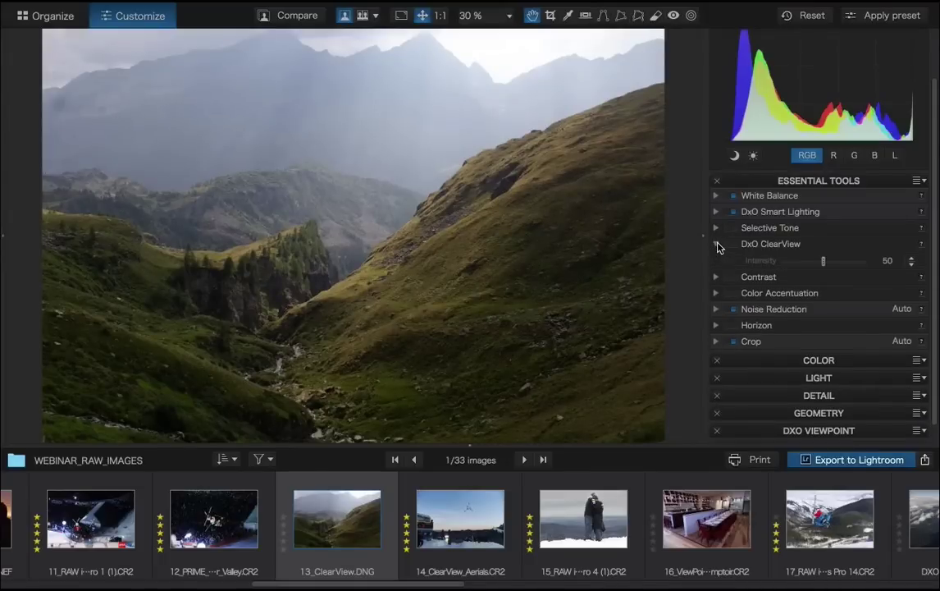
- Enable DxO ClearView on the 13_ClearView.DNG valley photo, trying an intensity of 77 before resetting it to the default 50
click(752, 246)
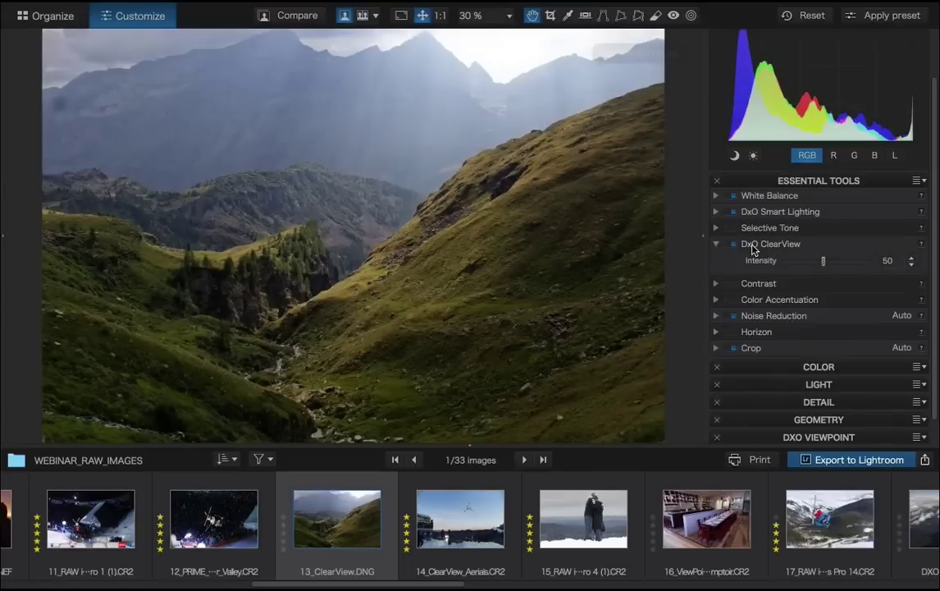
drag(825, 263, 846, 259)
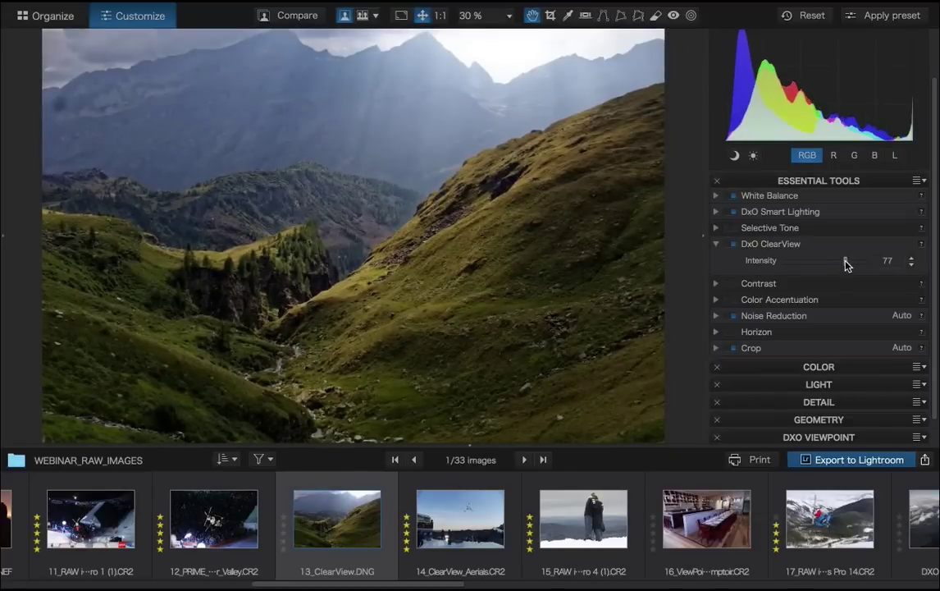
double_click(847, 262)
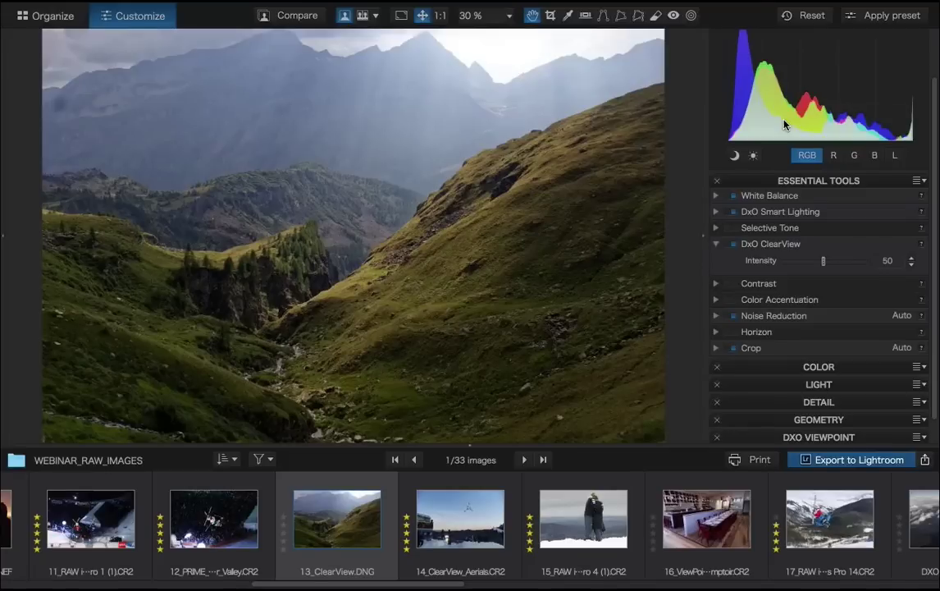
- Compare the valley photo with DxO ClearView off and on at 100% around the tree-covered cliff, leaving it enabled
scroll(307, 265, up, 2)
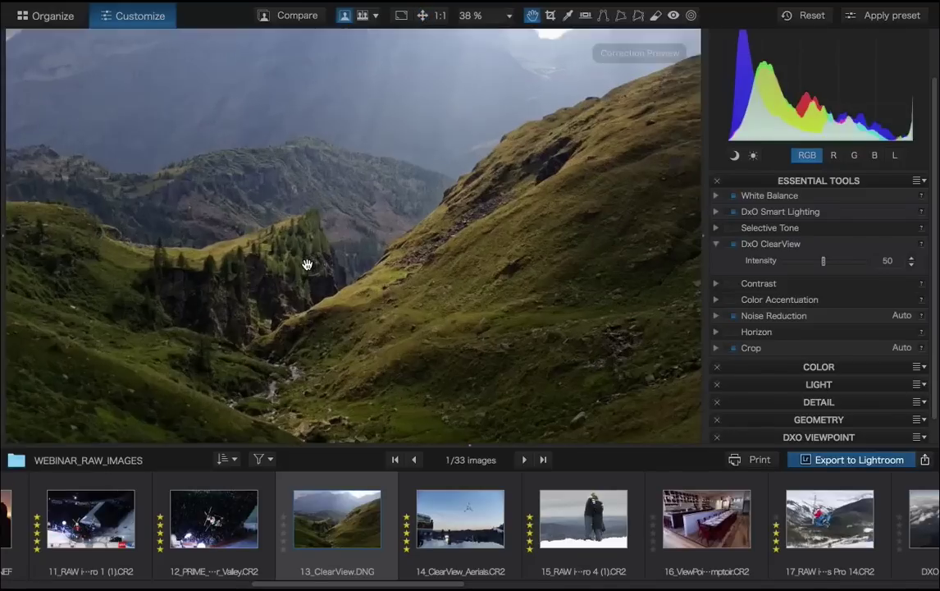
scroll(306, 264, up, 3)
drag(306, 262, 344, 248)
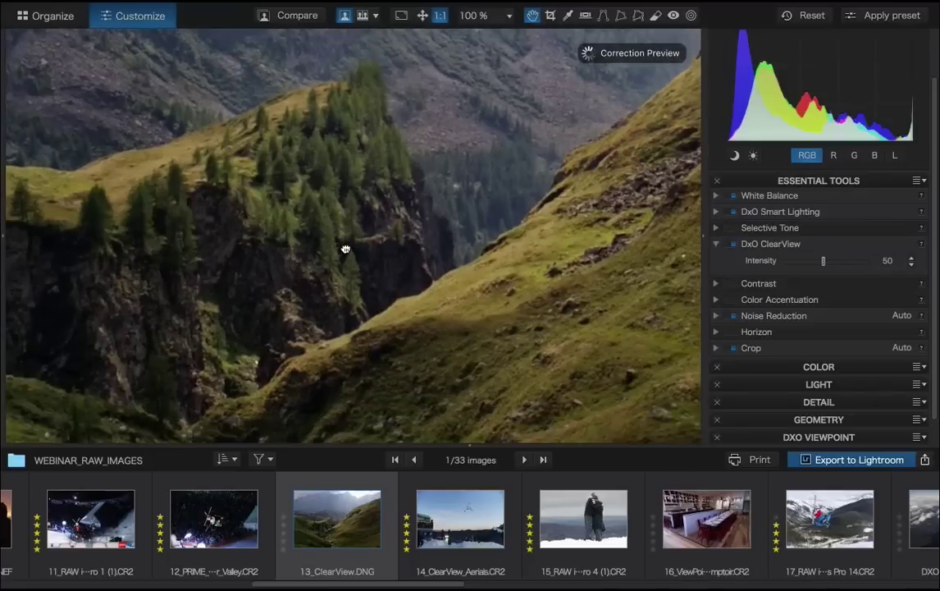
click(783, 246)
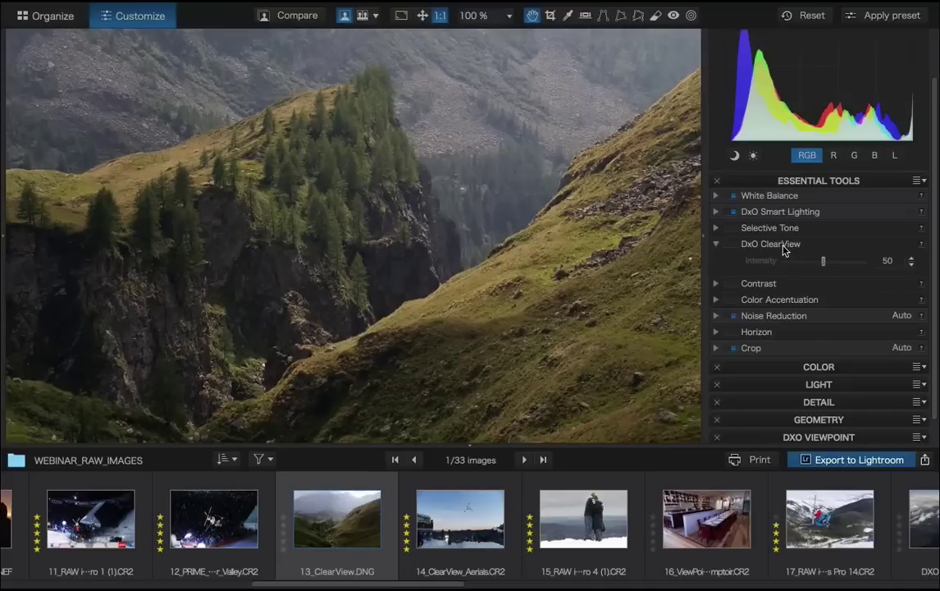
click(782, 247)
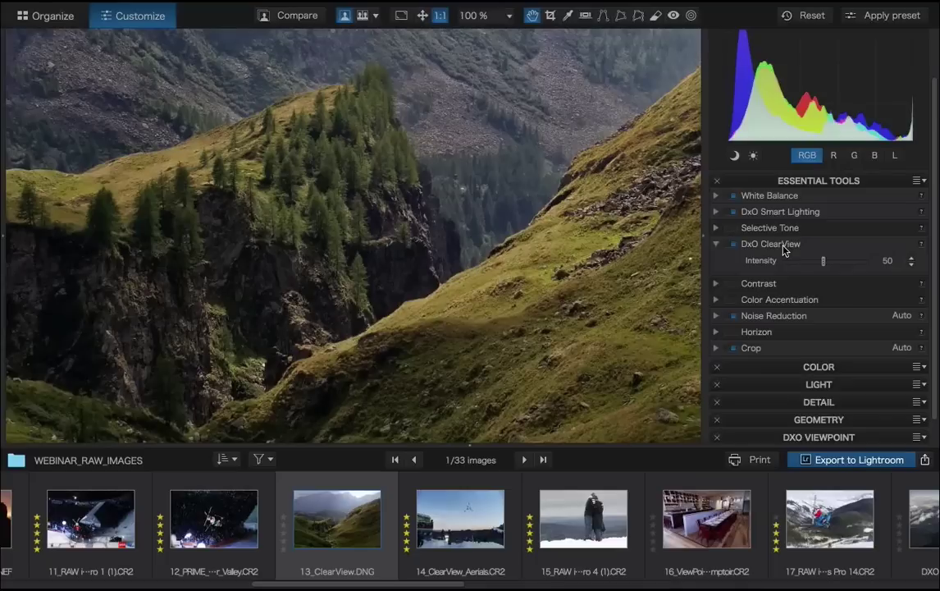
click(395, 253)
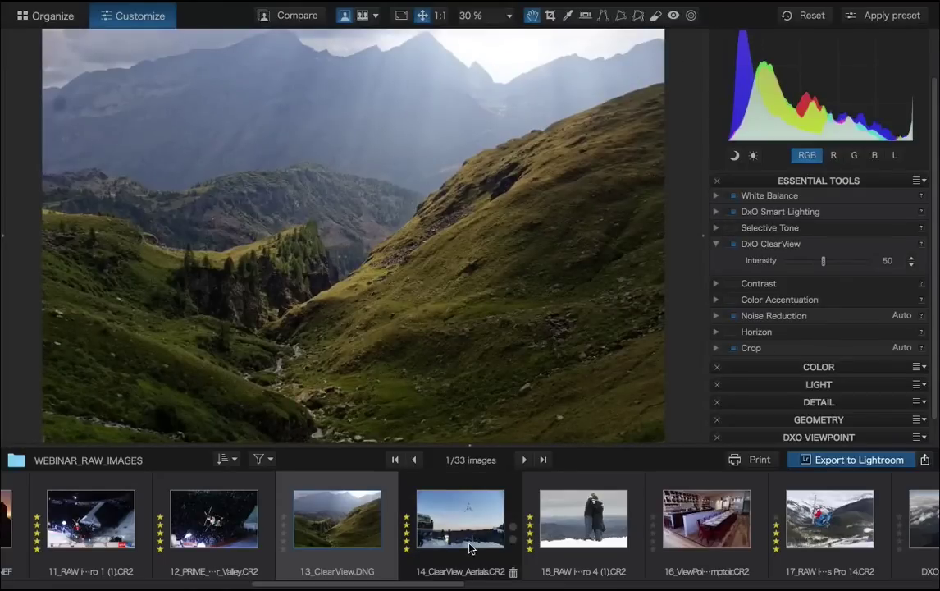
- Open 14_ClearView_Aerials.CR2, compare it with the as-shot version, and enable DxO ClearView at intensity 50
mouse_move(467, 543)
click(444, 518)
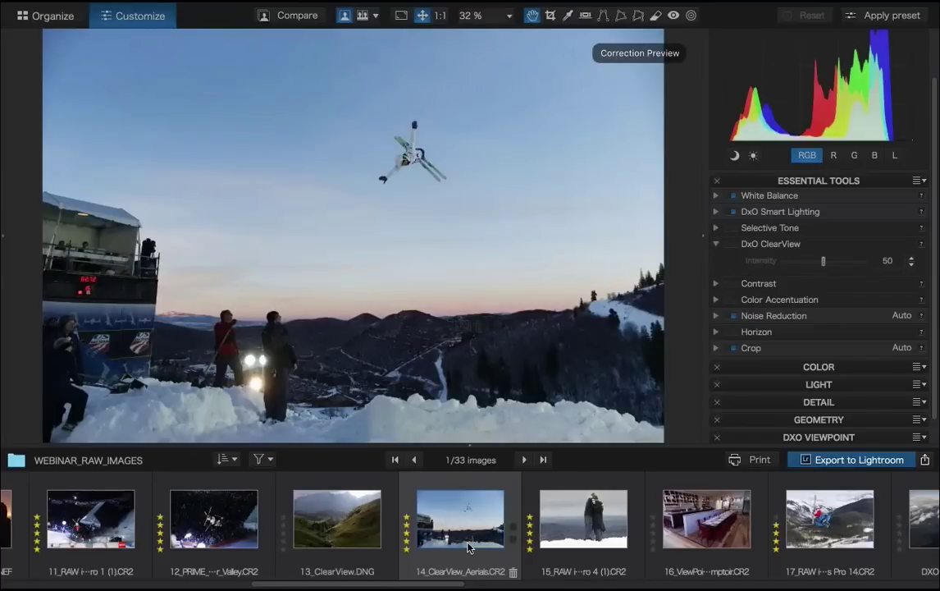
click(621, 383)
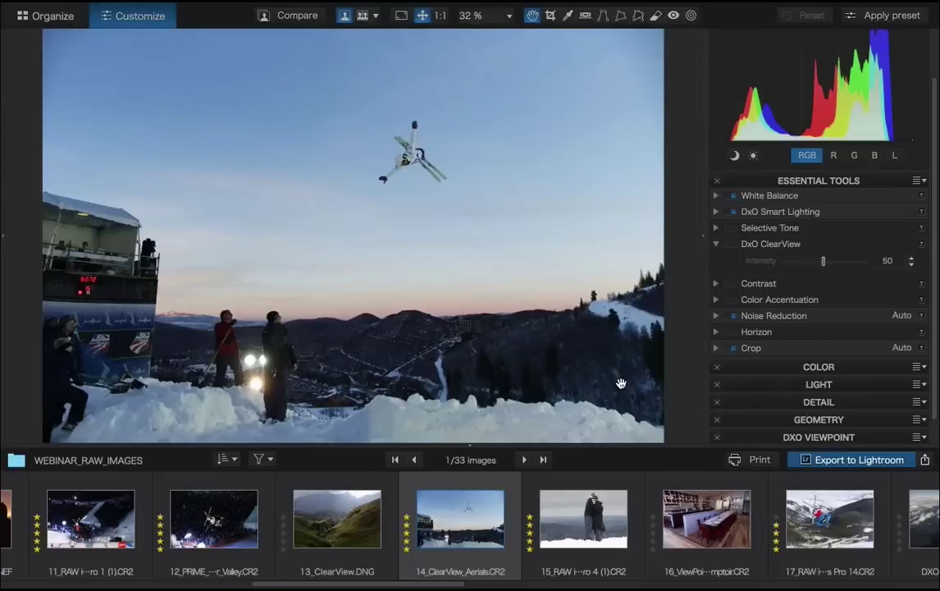
click(621, 383)
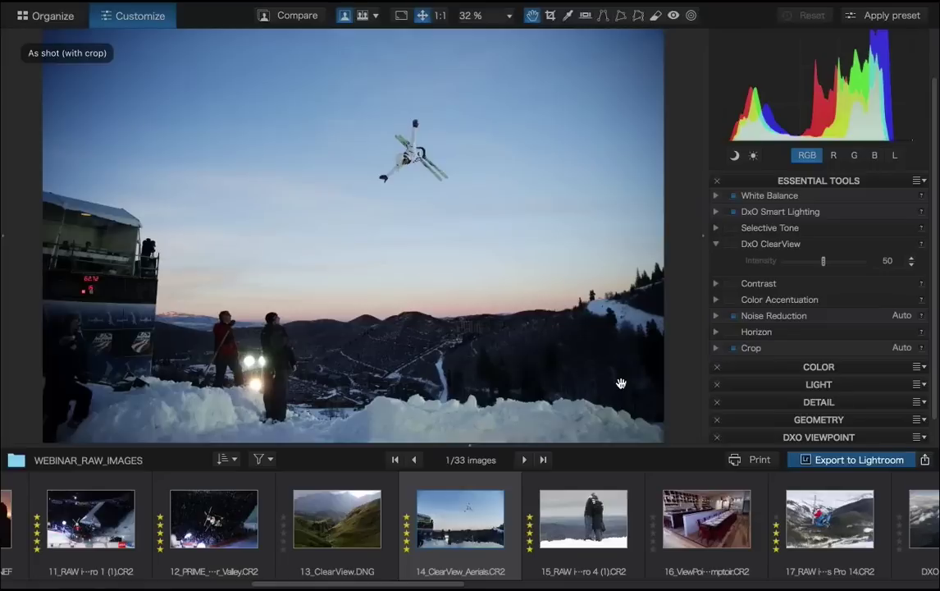
click(621, 383)
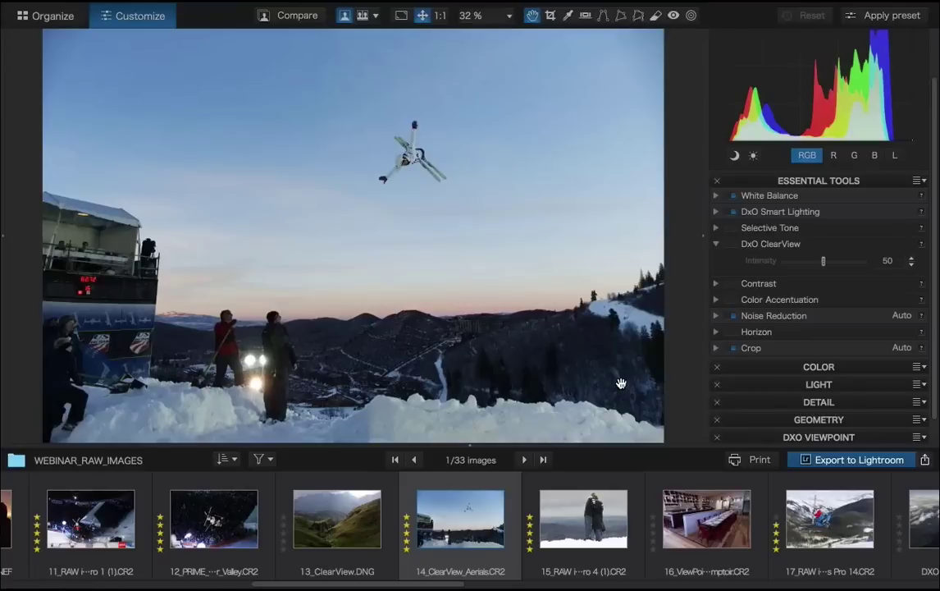
click(766, 250)
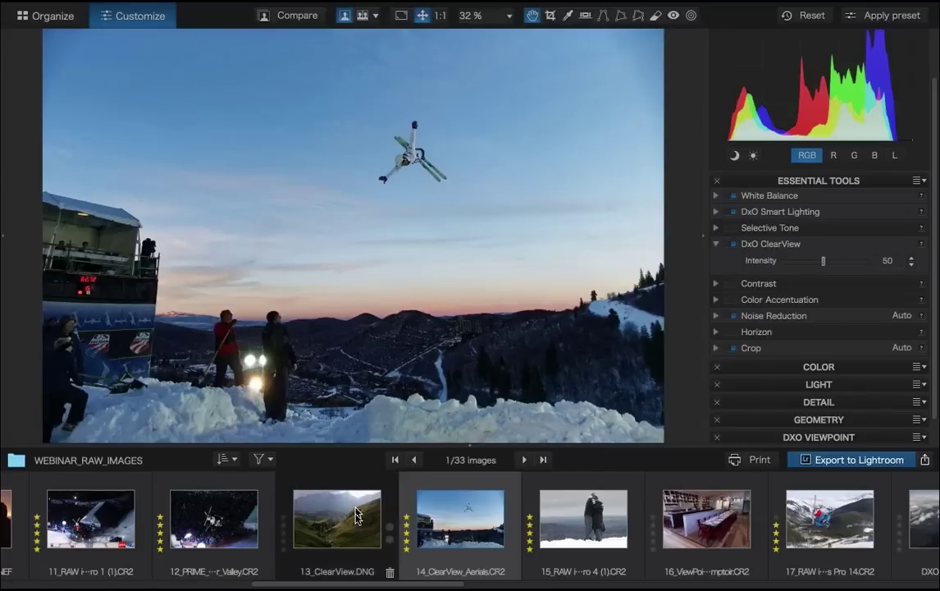
- Return to 13_ClearView.DNG, collapse the DxO ClearView settings, and expand the Noise Reduction settings
click(347, 531)
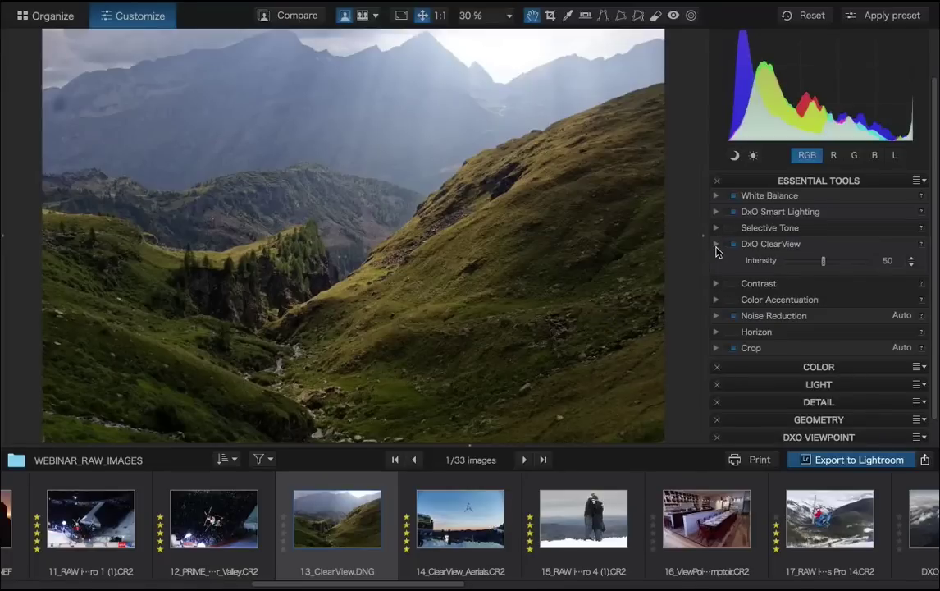
click(715, 245)
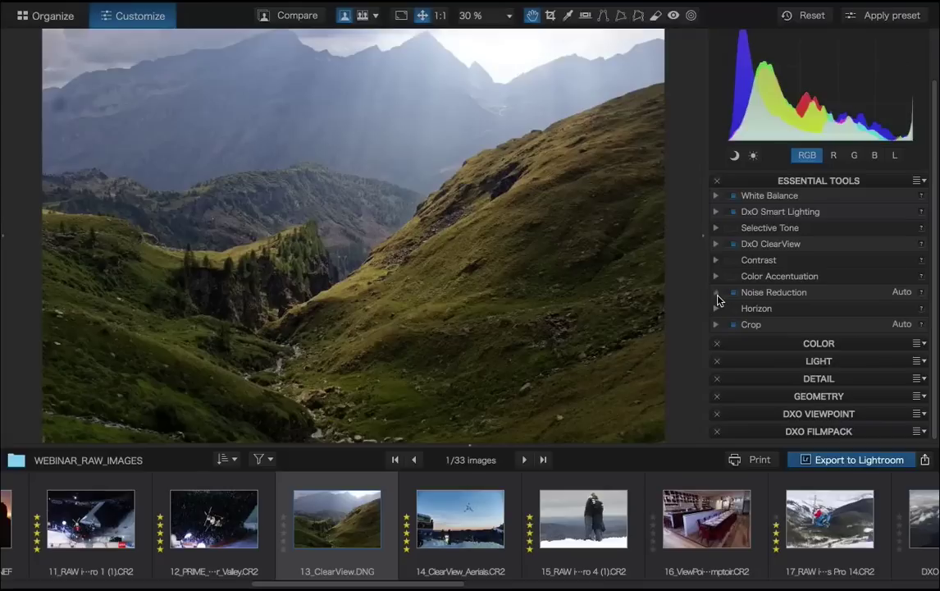
click(716, 293)
scroll(771, 337, down, 3)
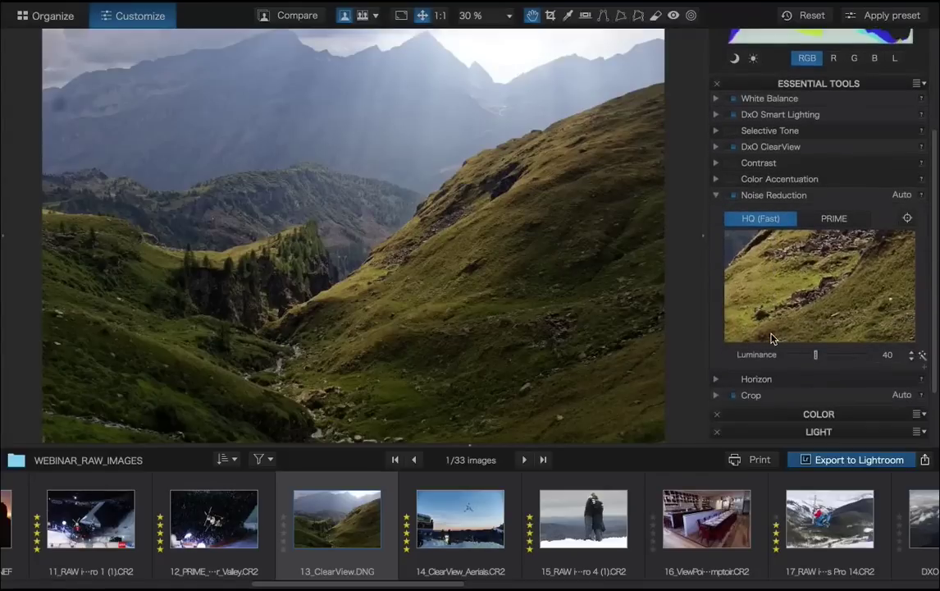
scroll(771, 337, down, 1)
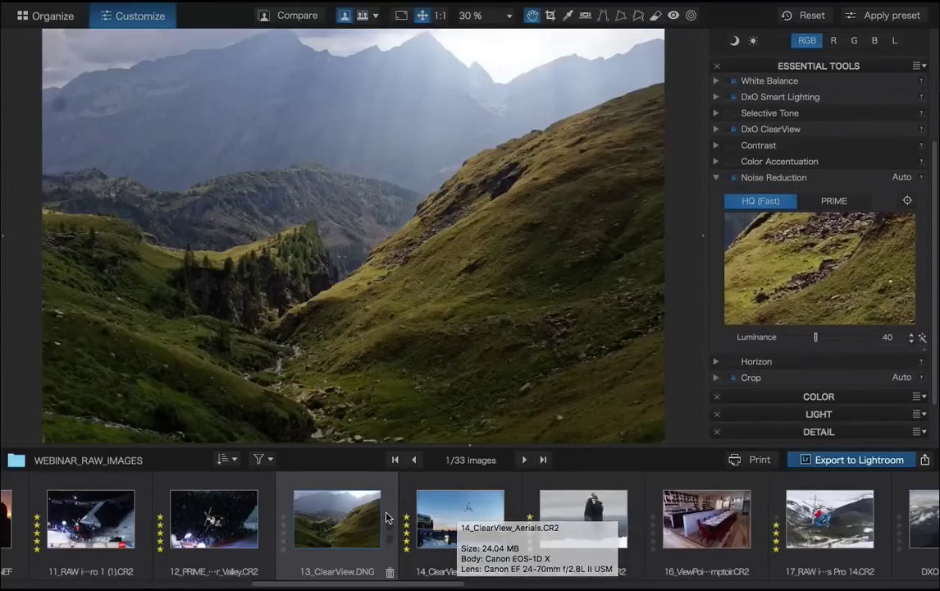
- Open the 11_RAW night photo of the two aerial skiers and check its EXIF shooting data
scroll(387, 516, left, 2)
scroll(387, 516, left, 3)
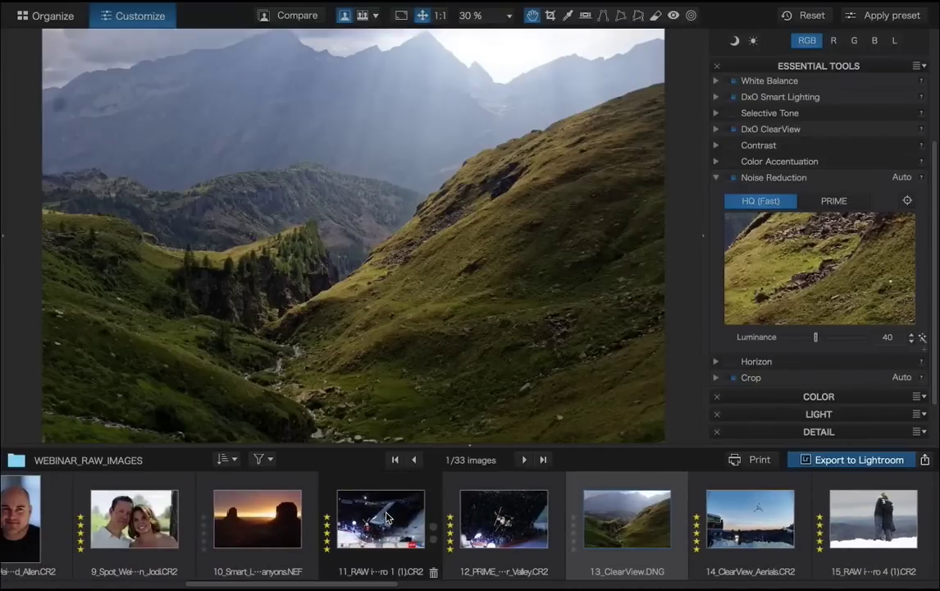
click(386, 530)
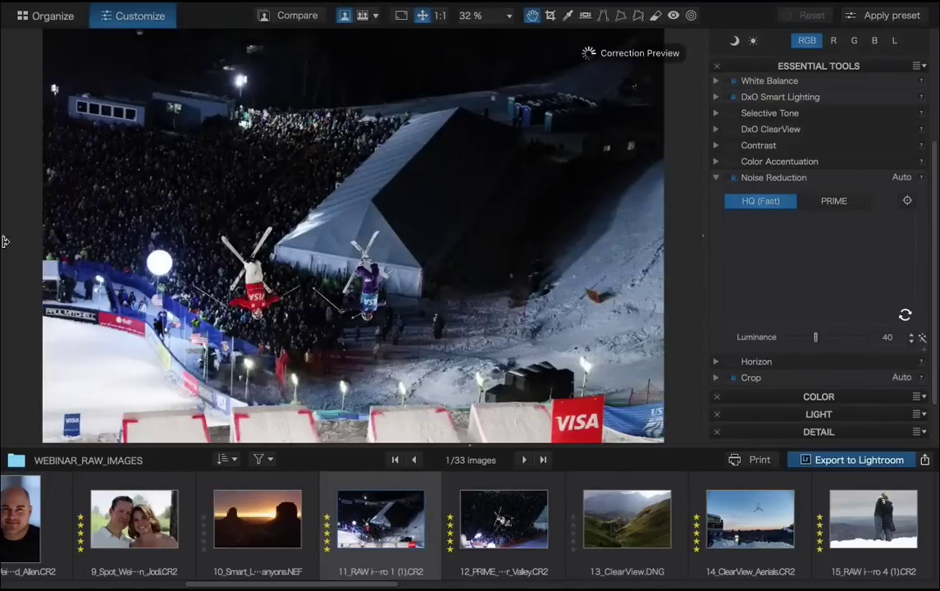
click(4, 241)
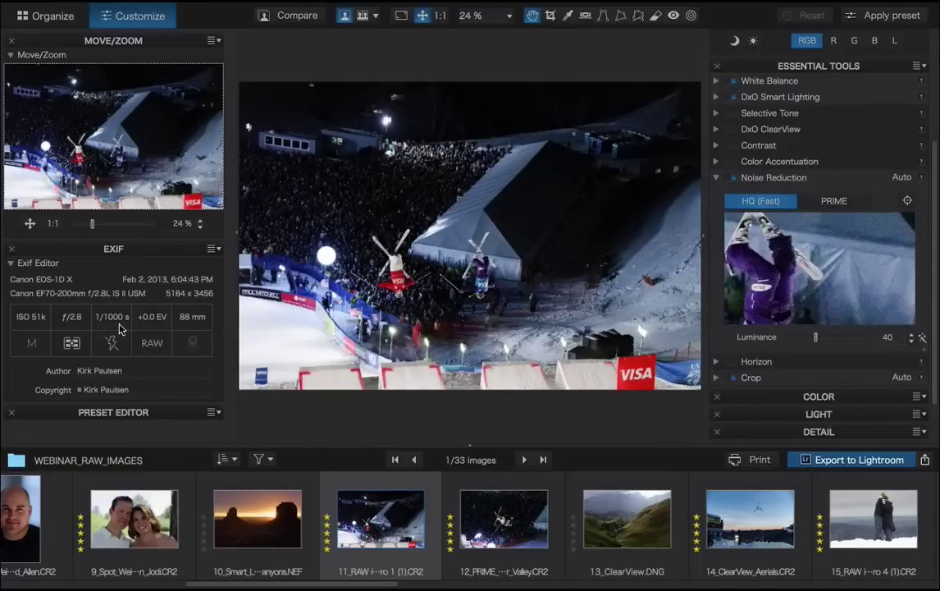
drag(236, 235, 49, 235)
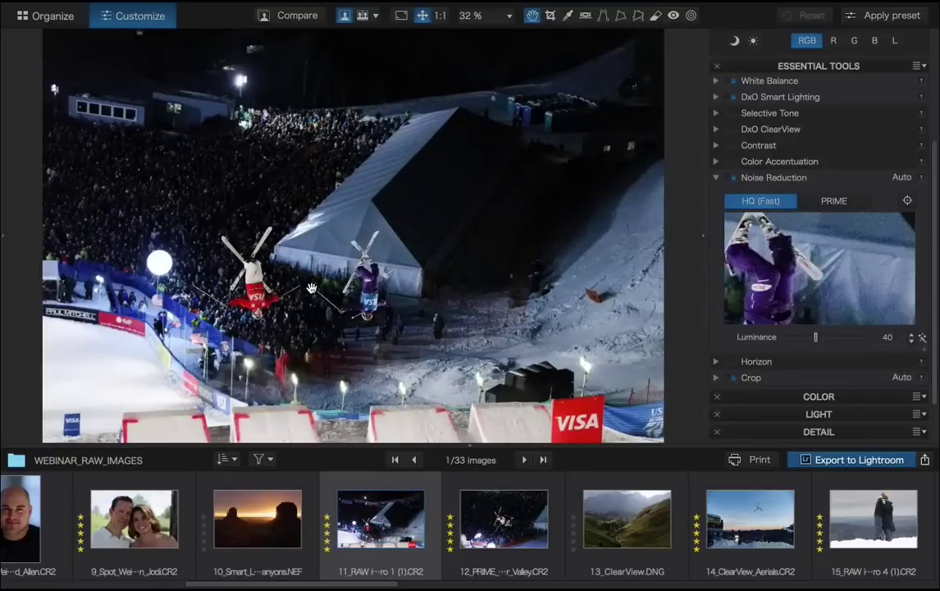
- Compare the noise in the night ski photo between the as-shot and corrected versions at 100%
scroll(312, 288, up, 2)
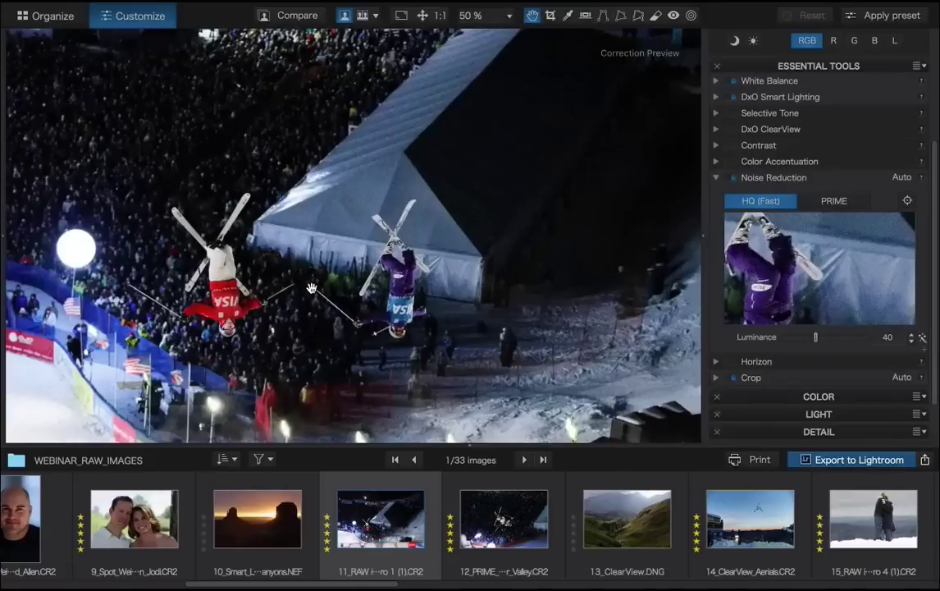
scroll(312, 288, up, 2)
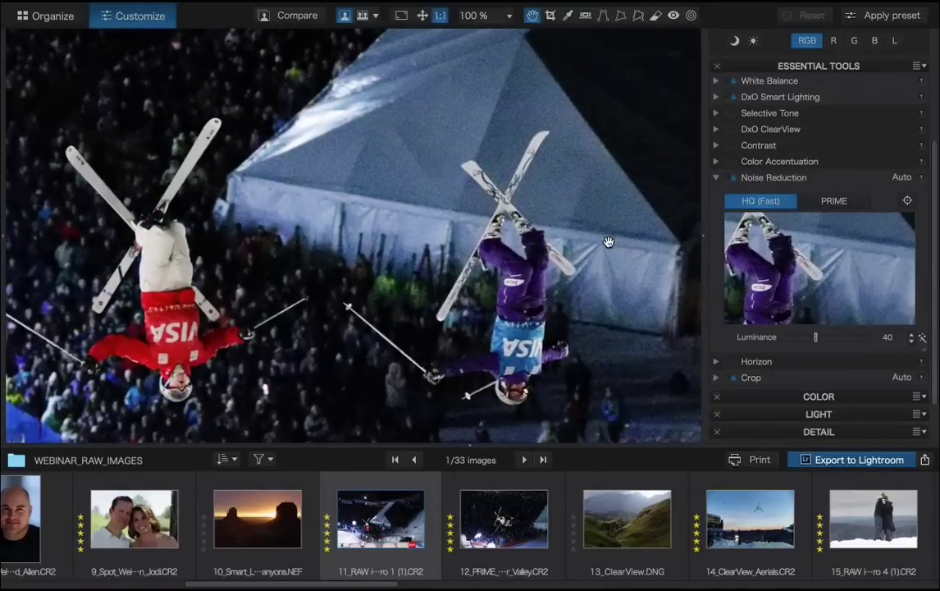
key(d)
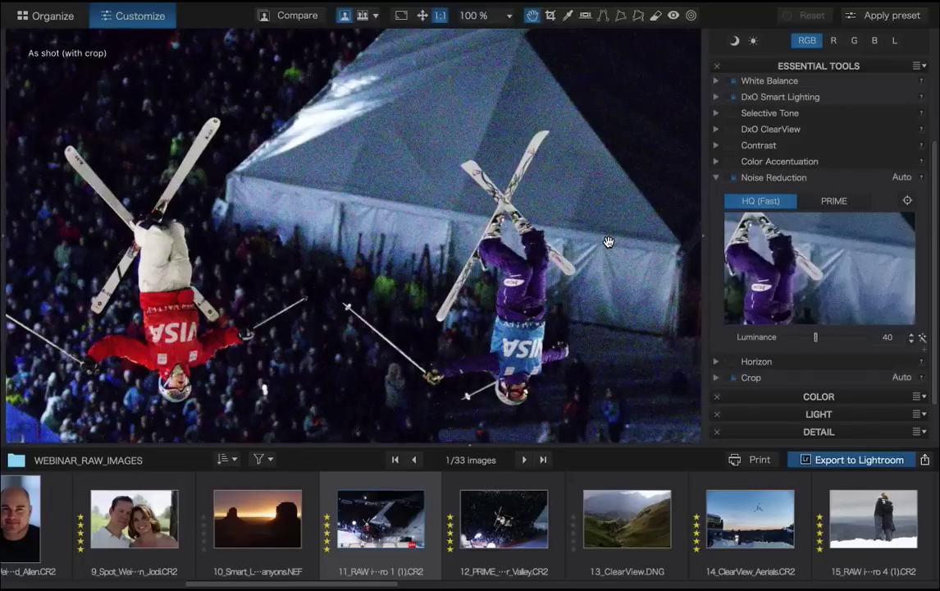
key(d)
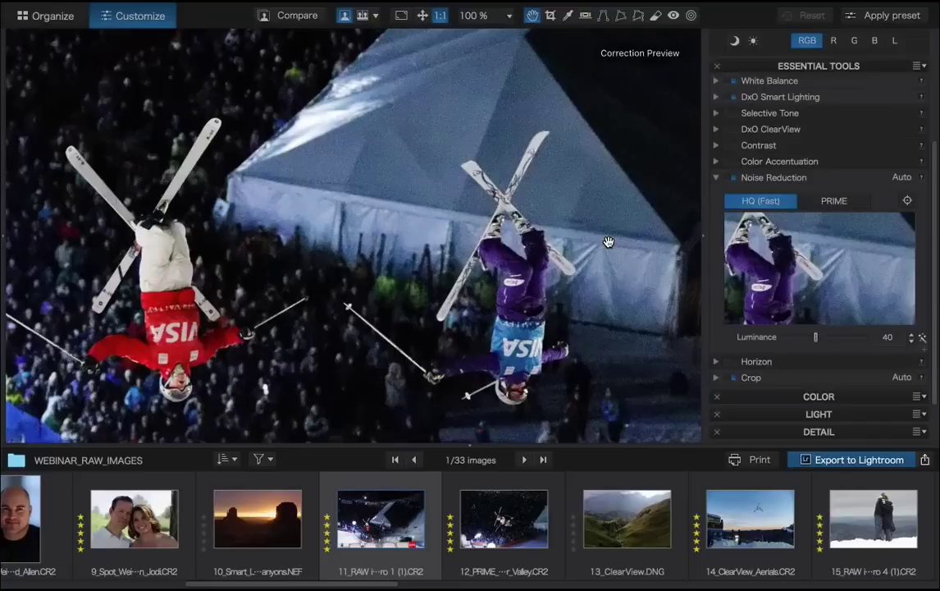
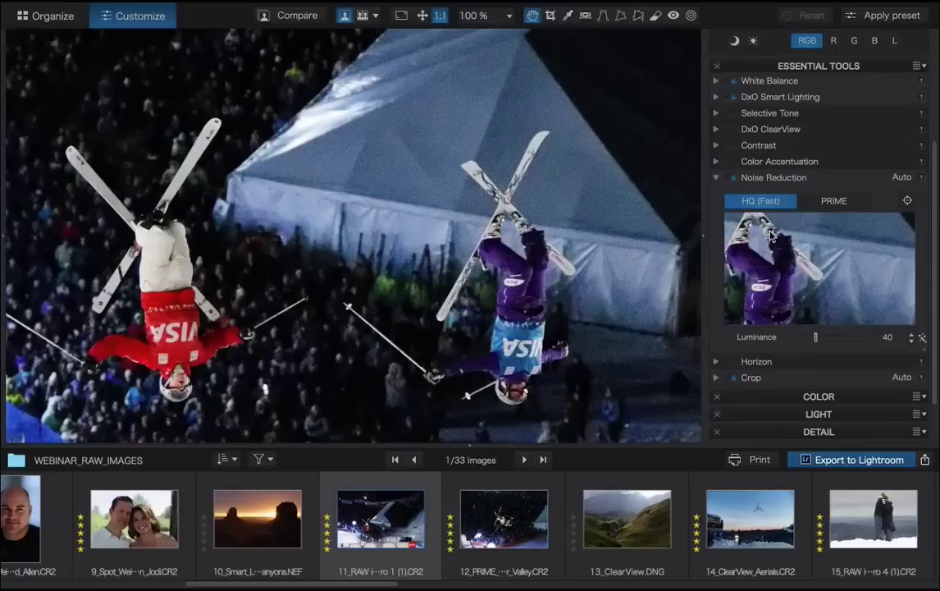
- Switch noise reduction to PRIME and center its magnifier preview on the purple-suited skier's crossed skis
click(835, 201)
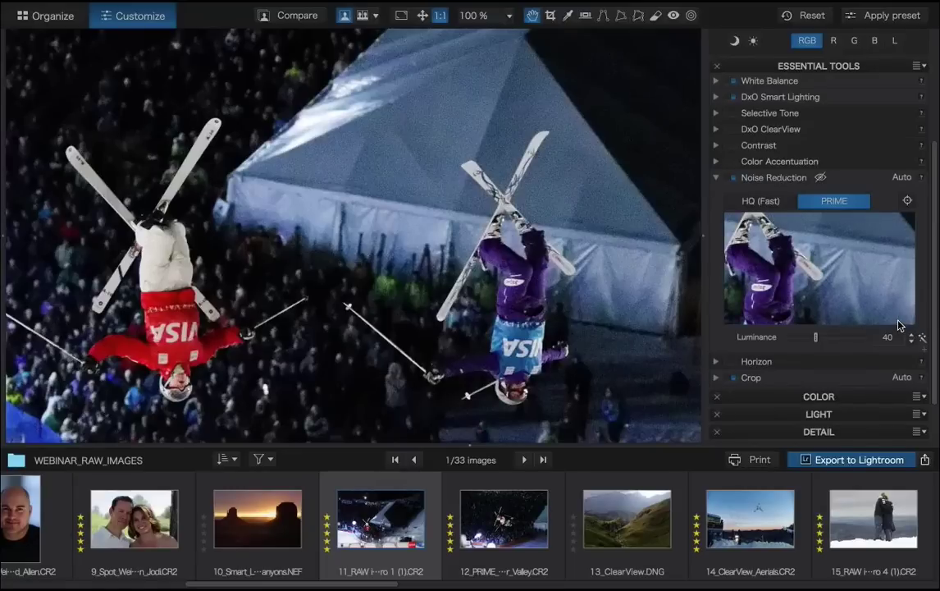
click(907, 201)
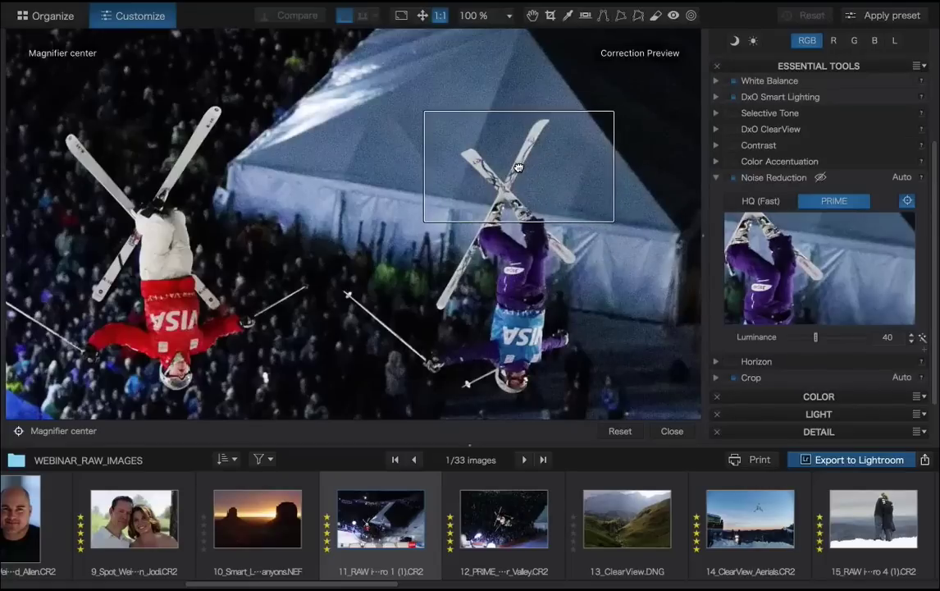
click(517, 168)
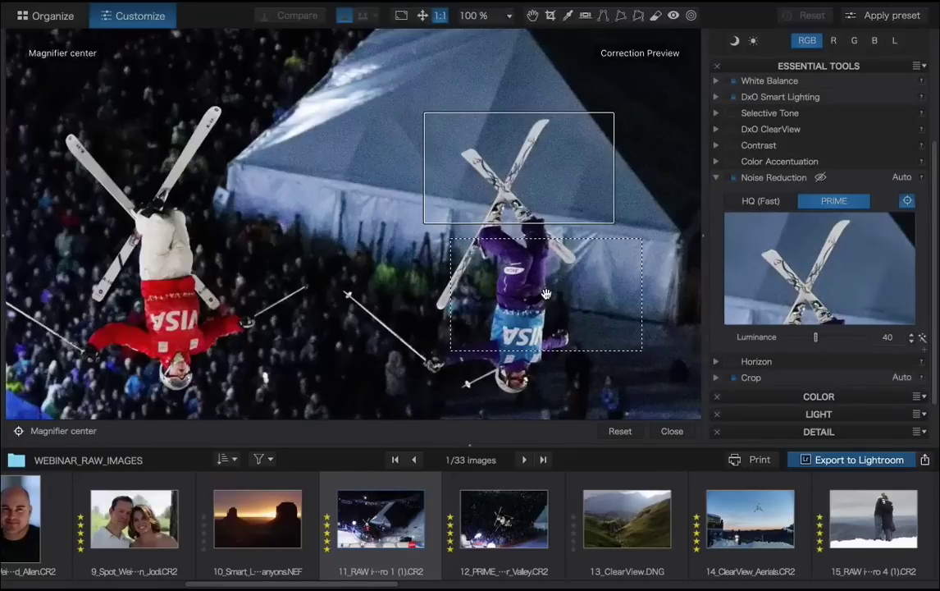
scroll(545, 294, up, 5)
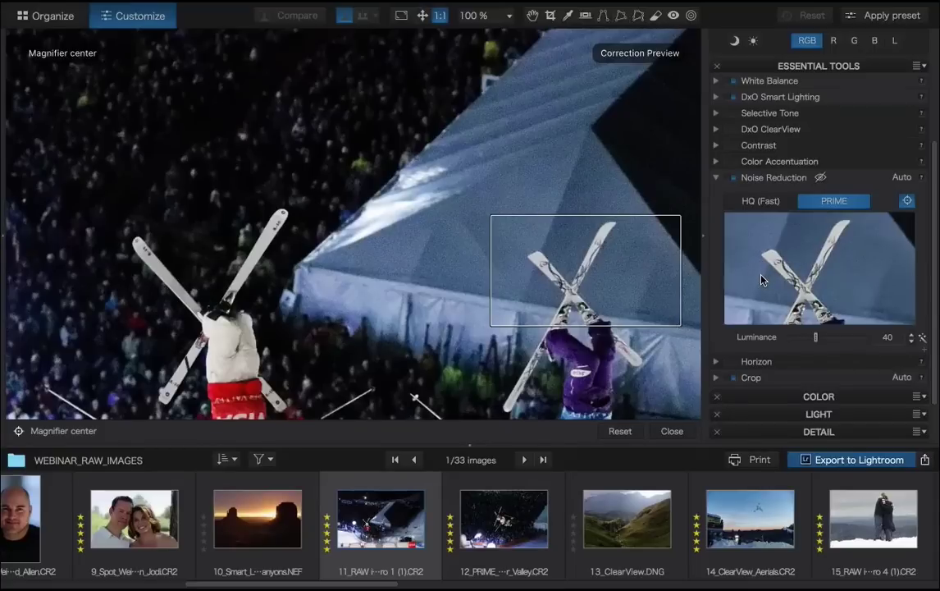
click(671, 432)
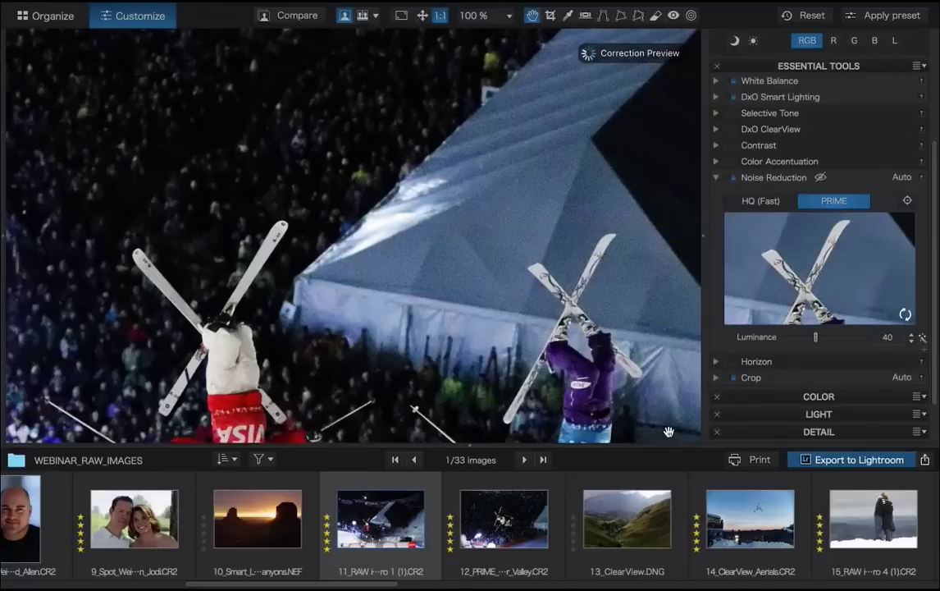
click(476, 271)
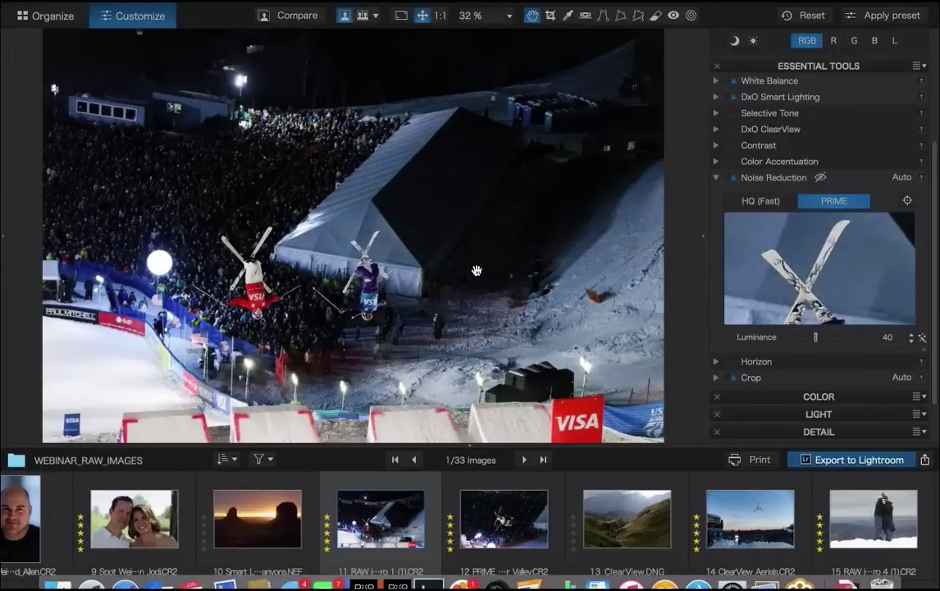
- Switch to the full-screen close-up of the airborne skier to inspect it, and return to the night photo and collapse Noise Reduction
key(ctrl+Up)
click(543, 37)
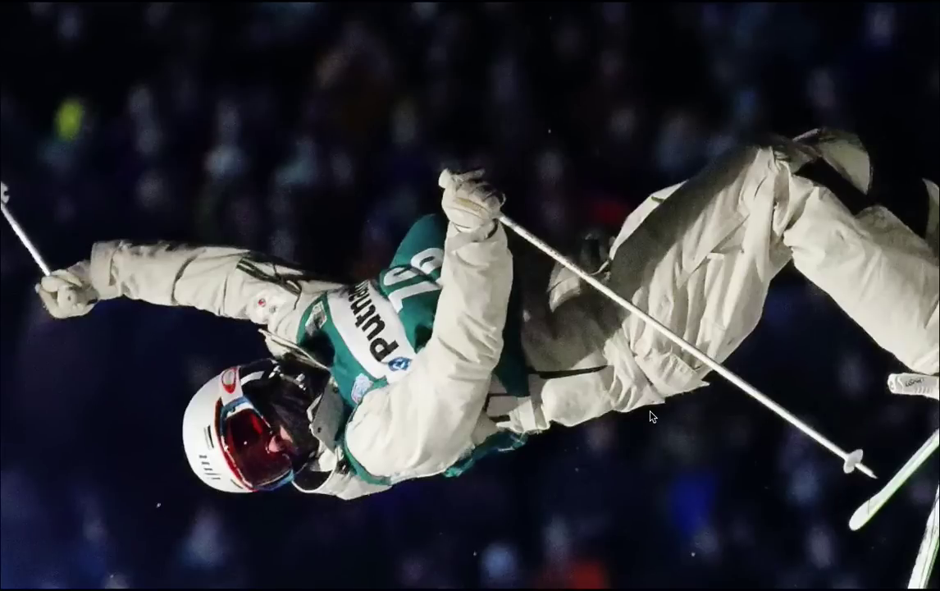
key(super+Tab)
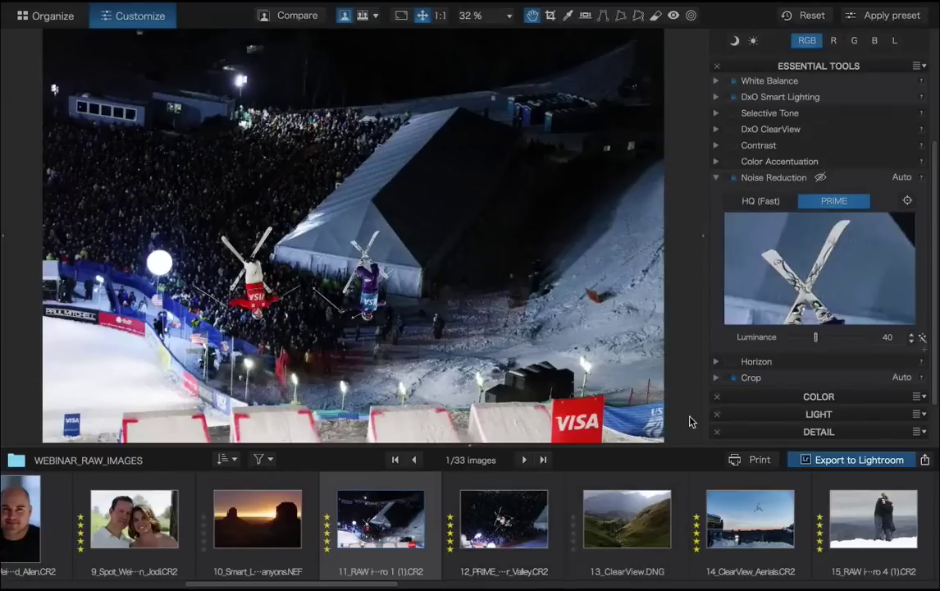
click(717, 179)
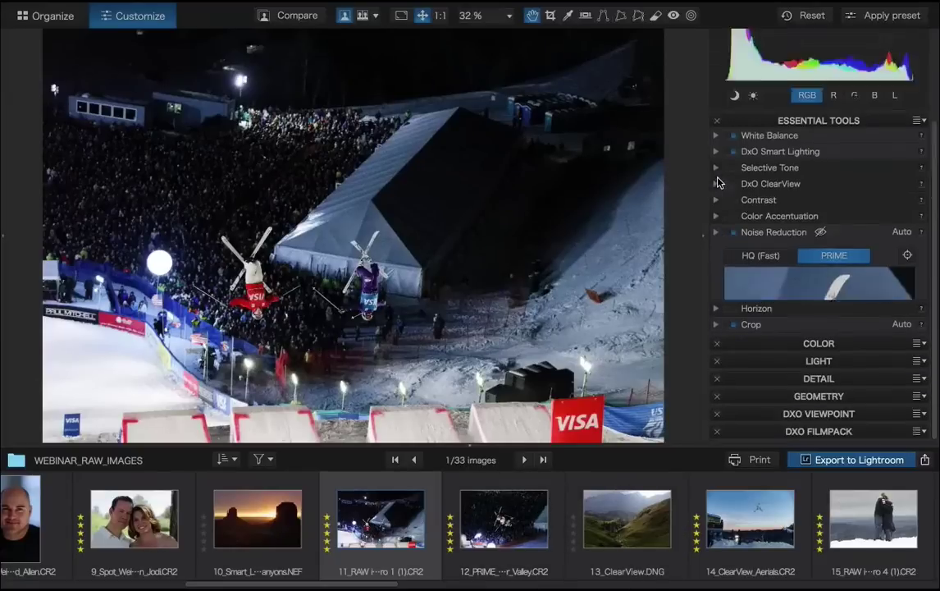
- Open the 1_Microcon…eestyle mogul skier photo at 100% and frame the skier with the snow spray beside him
scroll(224, 507, up, 5)
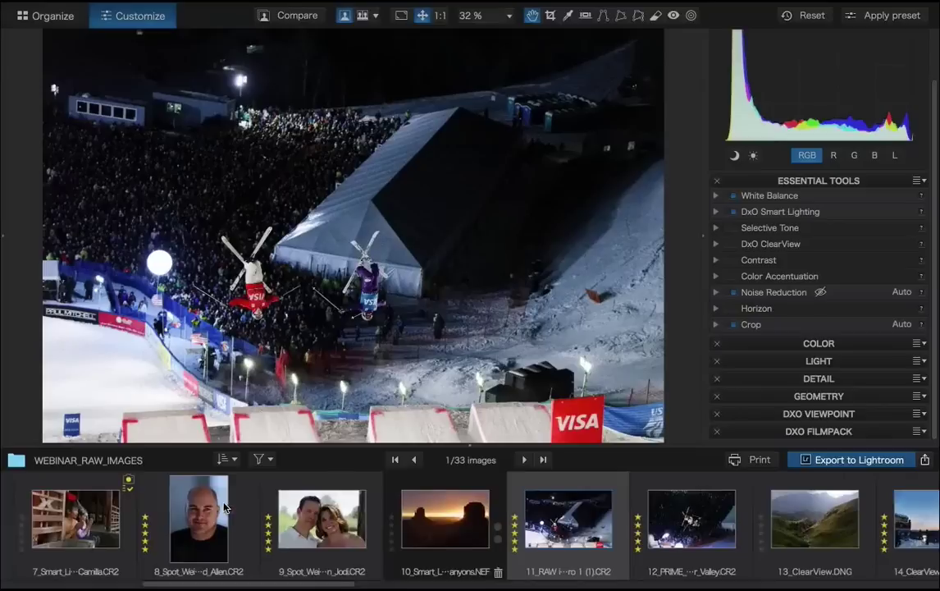
scroll(224, 507, up, 4)
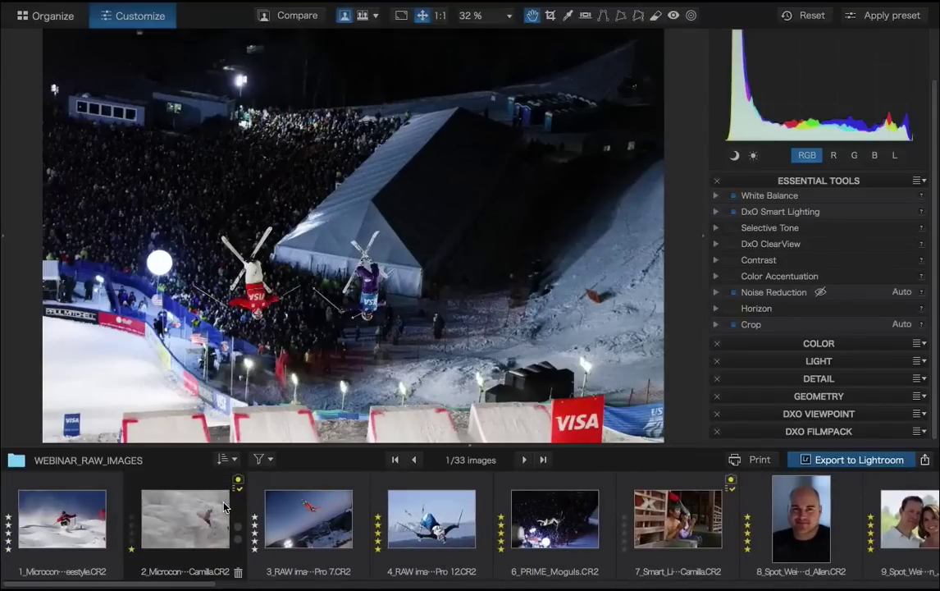
click(74, 527)
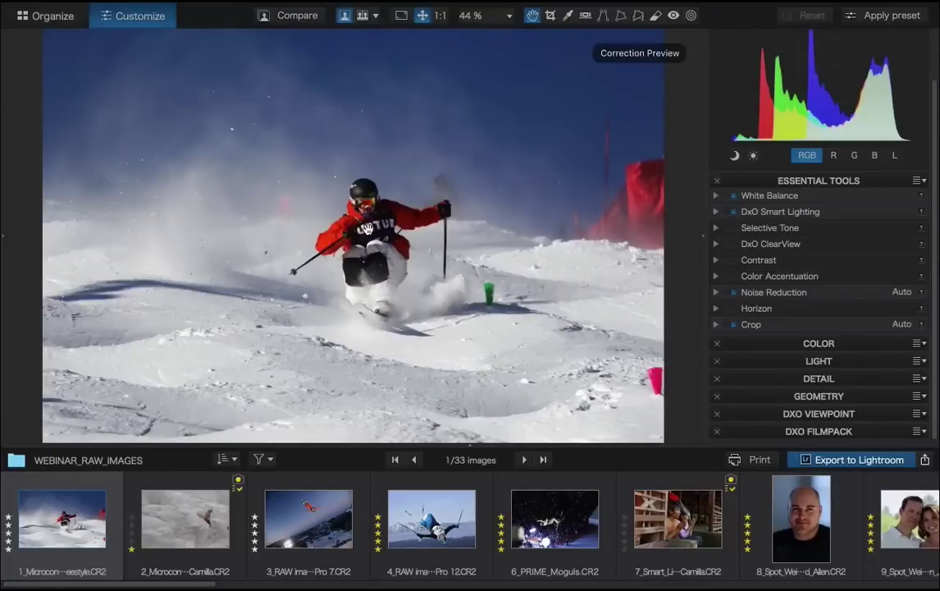
click(367, 228)
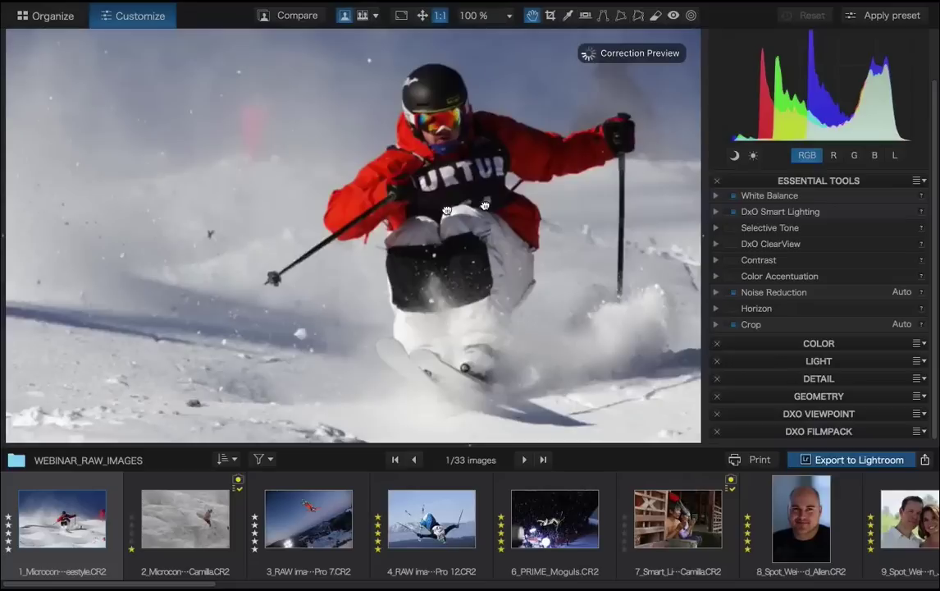
drag(485, 205, 584, 197)
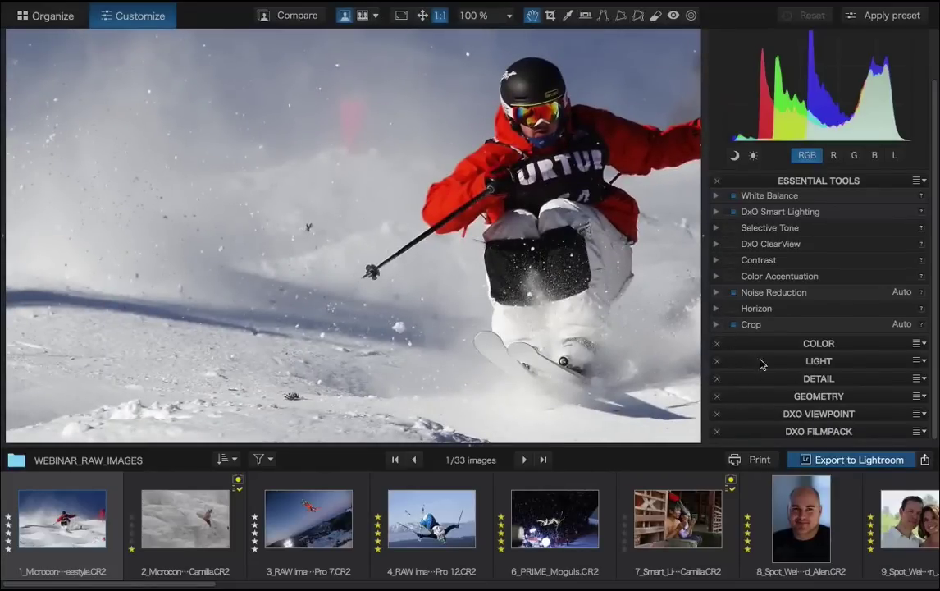
- Apply automatic Microcontrast to the mogul skier photo and compare it with the Contrast correction off and on
click(716, 261)
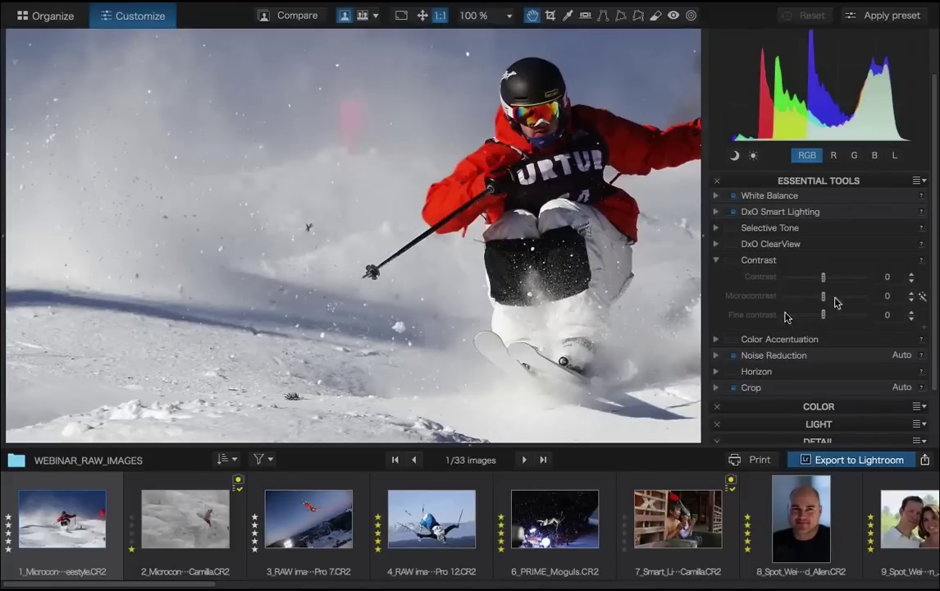
click(922, 299)
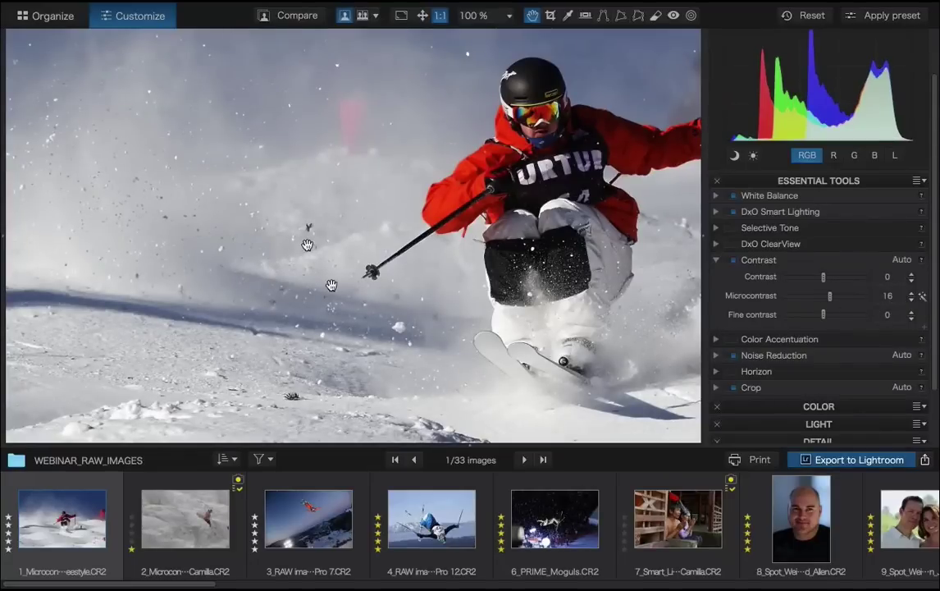
click(355, 366)
click(760, 260)
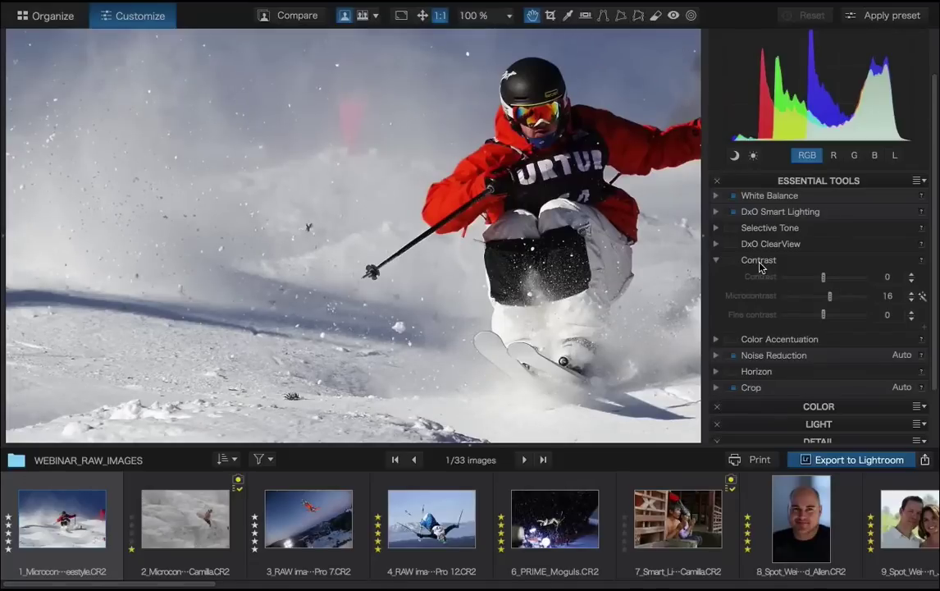
click(760, 263)
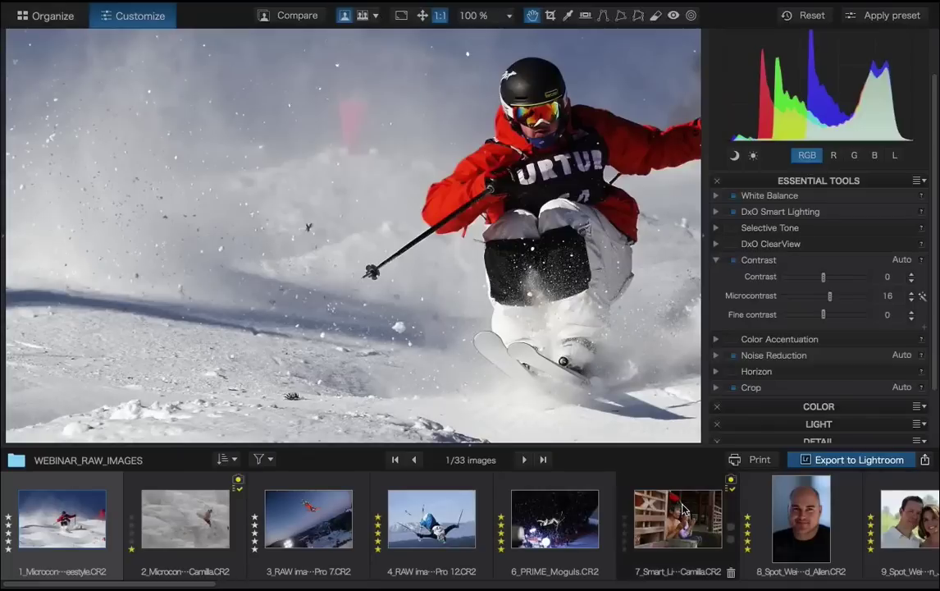
- Open the 9_Spot couple portrait at 100% and frame the man's face
scroll(683, 511, right, 5)
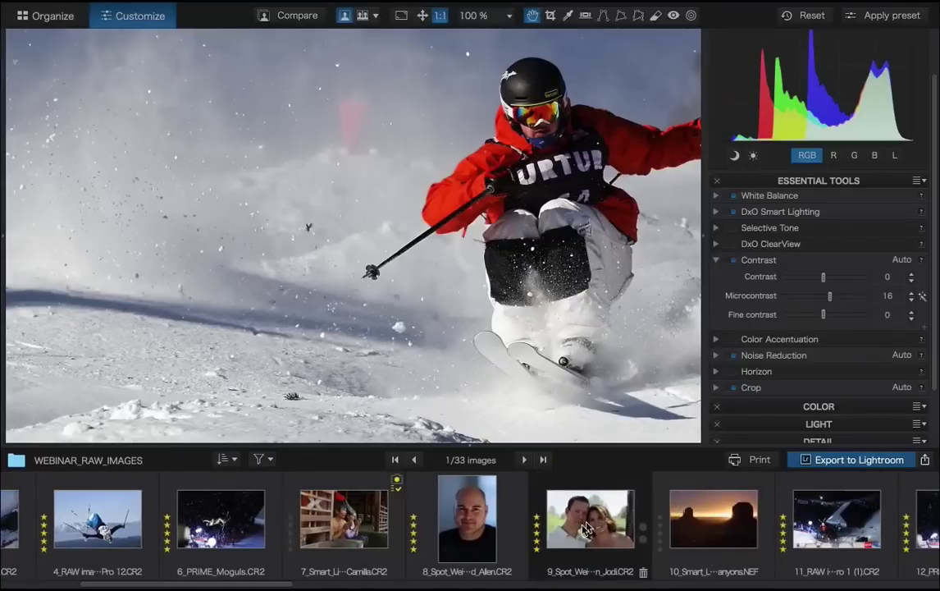
click(585, 528)
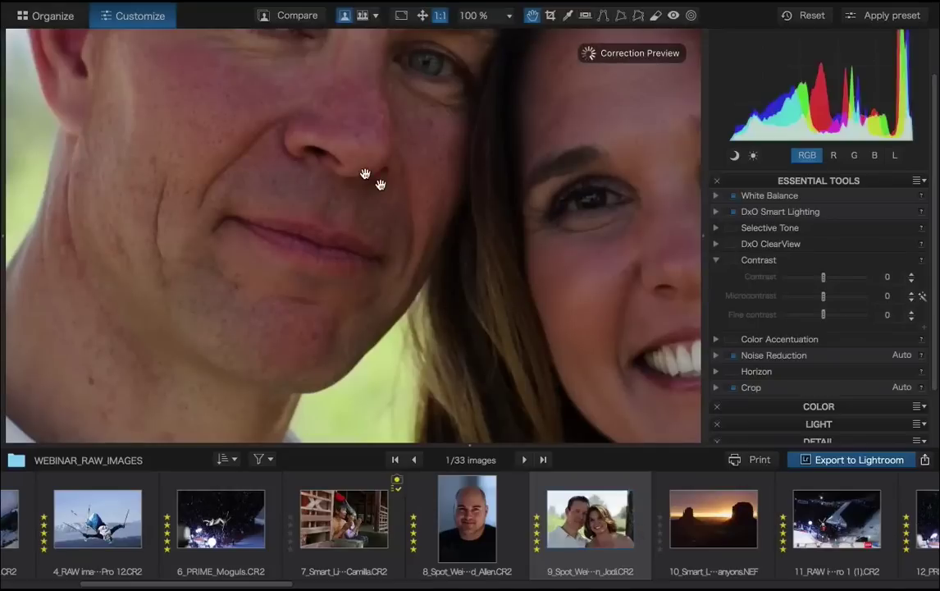
drag(350, 152, 440, 206)
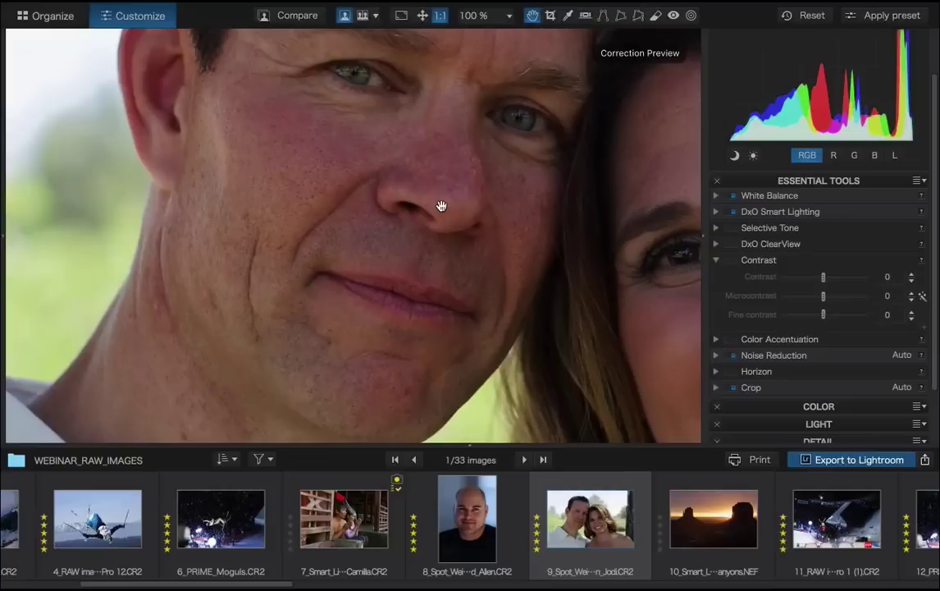
drag(448, 207, 478, 212)
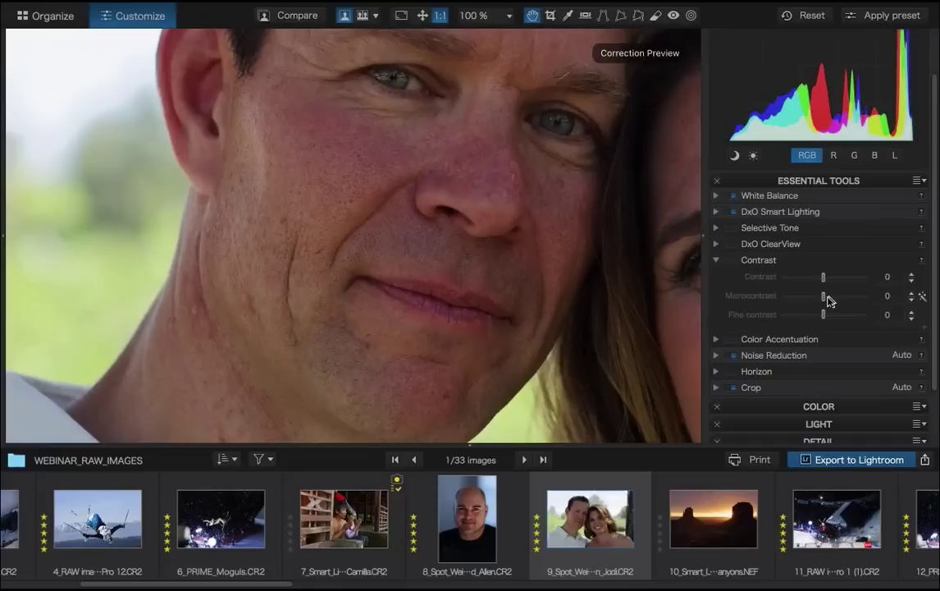
- Try Microcontrast at 56 and at its automatic value on the couple portrait, and settle on -50
drag(823, 301, 845, 302)
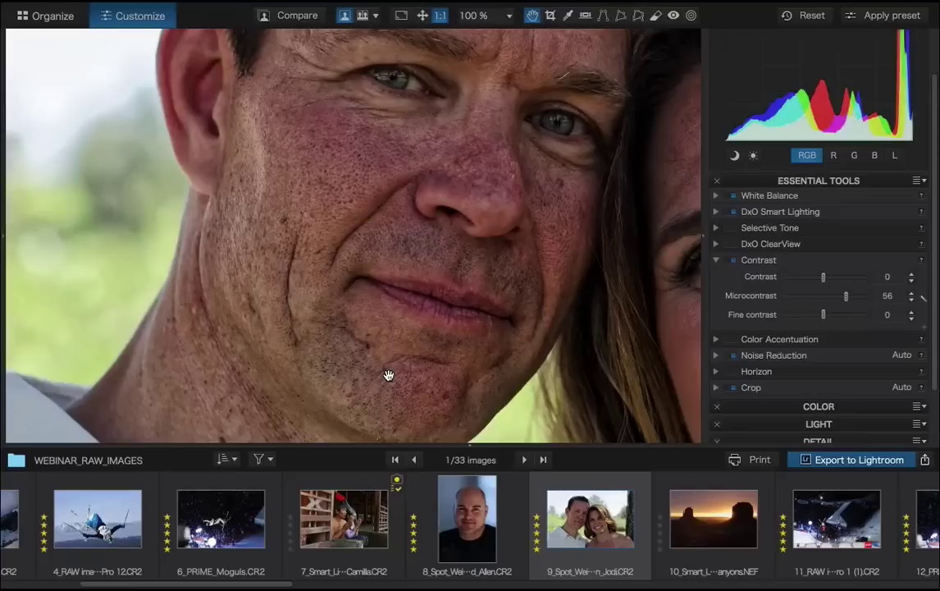
click(921, 299)
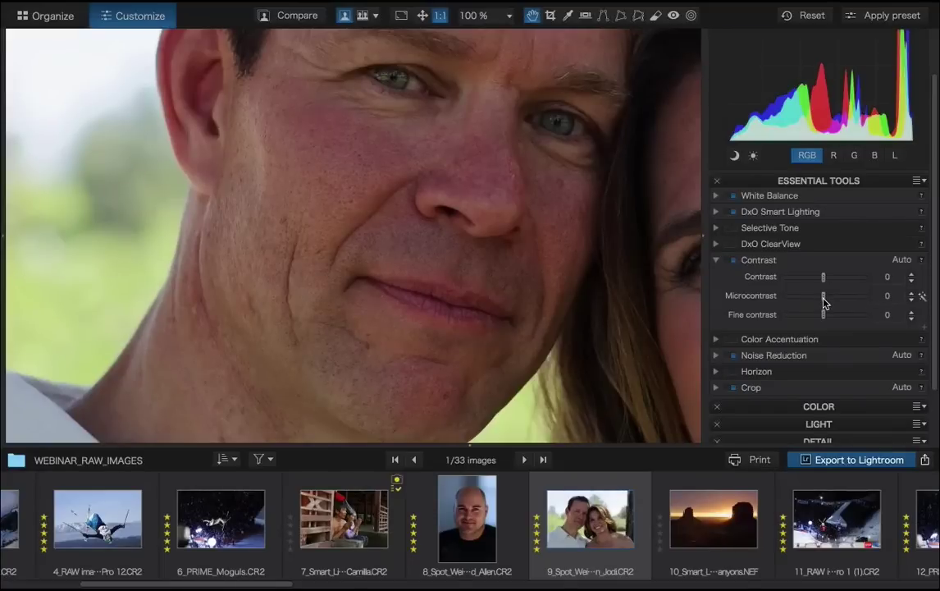
drag(825, 302, 803, 298)
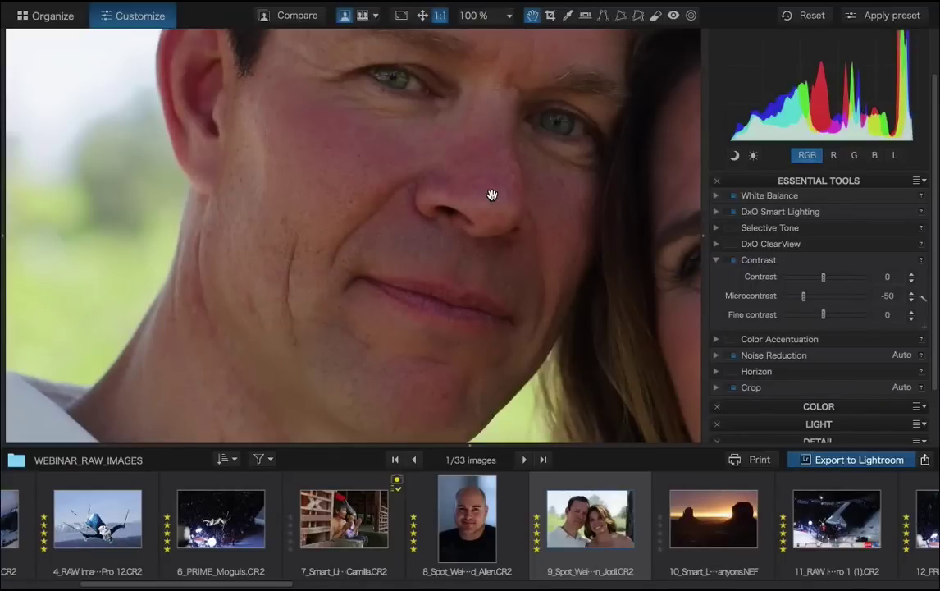
- Inspect the man's skin around the eyes and cheeks and compare it with the Contrast correction off and on
scroll(490, 195, up, 3)
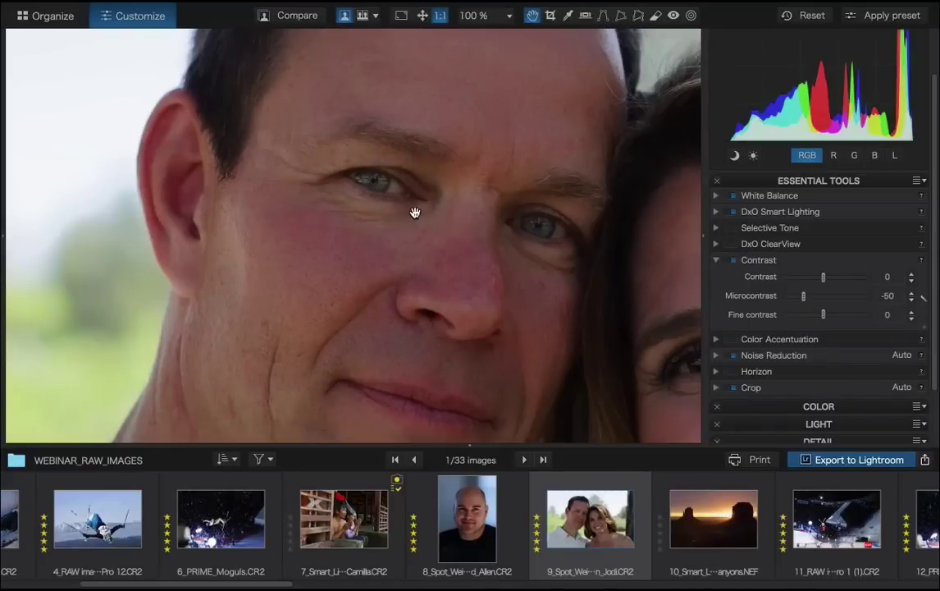
scroll(414, 210, down, 3)
scroll(415, 210, right, 2)
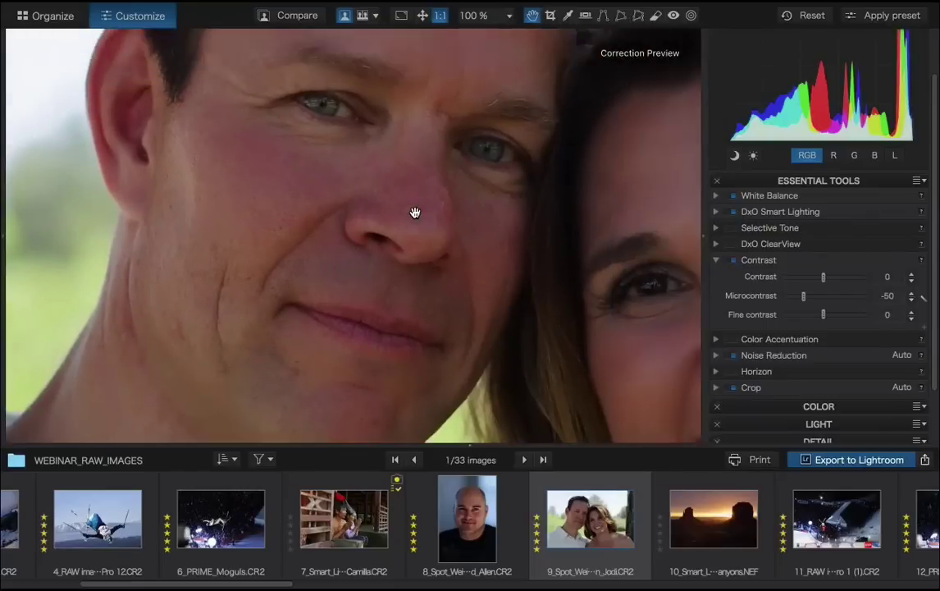
scroll(414, 212, left, 2)
scroll(414, 212, down, 1)
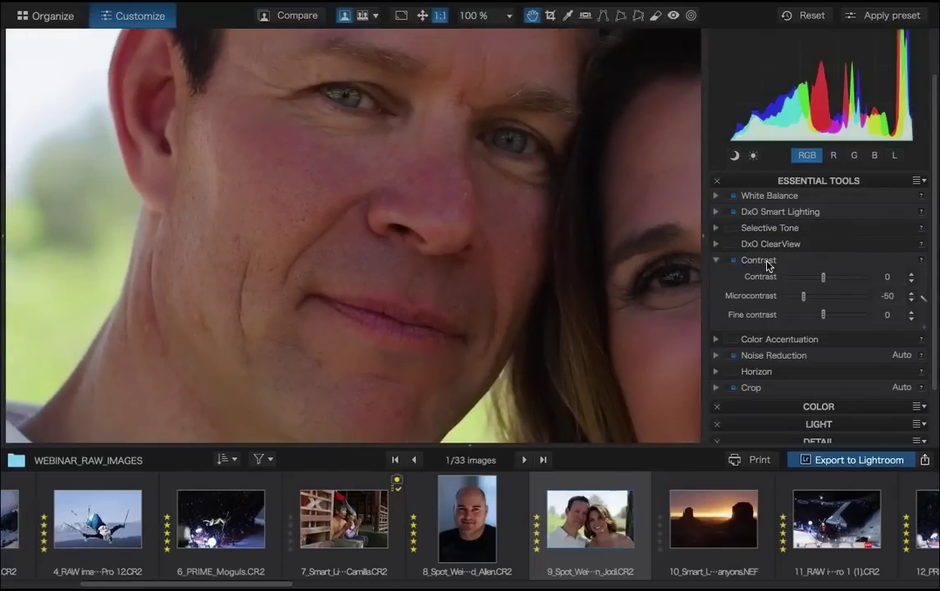
click(767, 263)
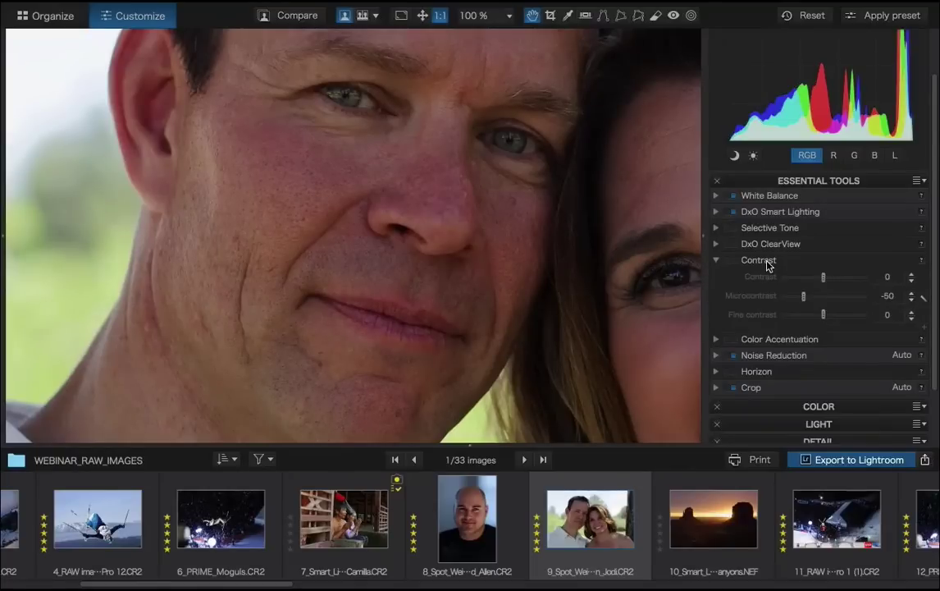
click(768, 264)
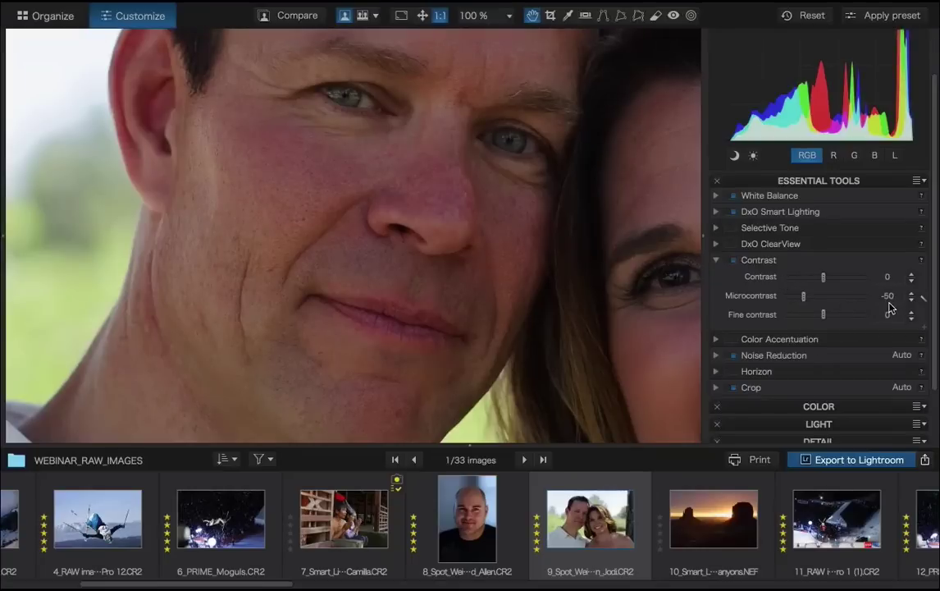
- Copy the couple portrait's correction settings and paste them onto the 8_Spot portrait of the man in the black shirt
mouse_move(390, 6)
click(311, 9)
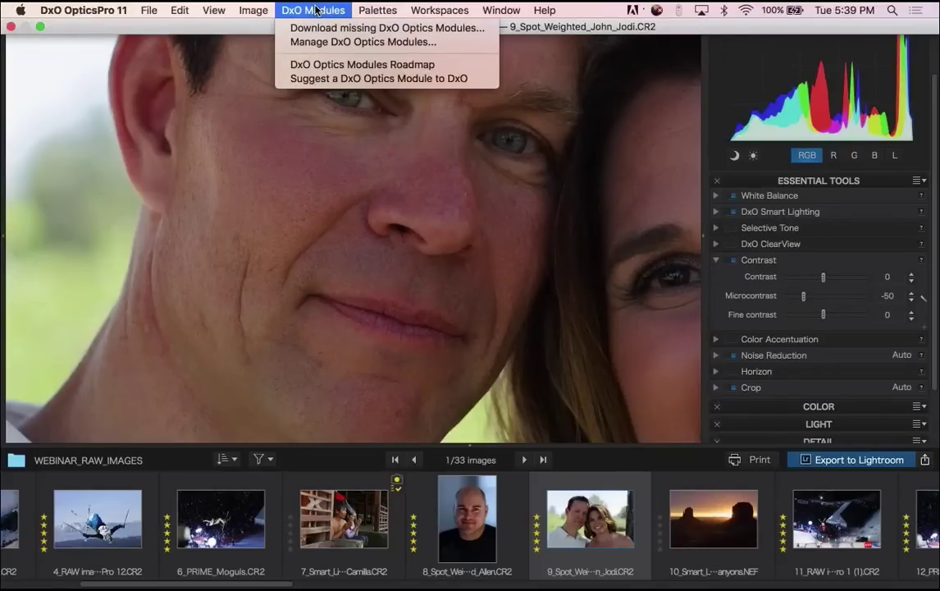
mouse_move(265, 8)
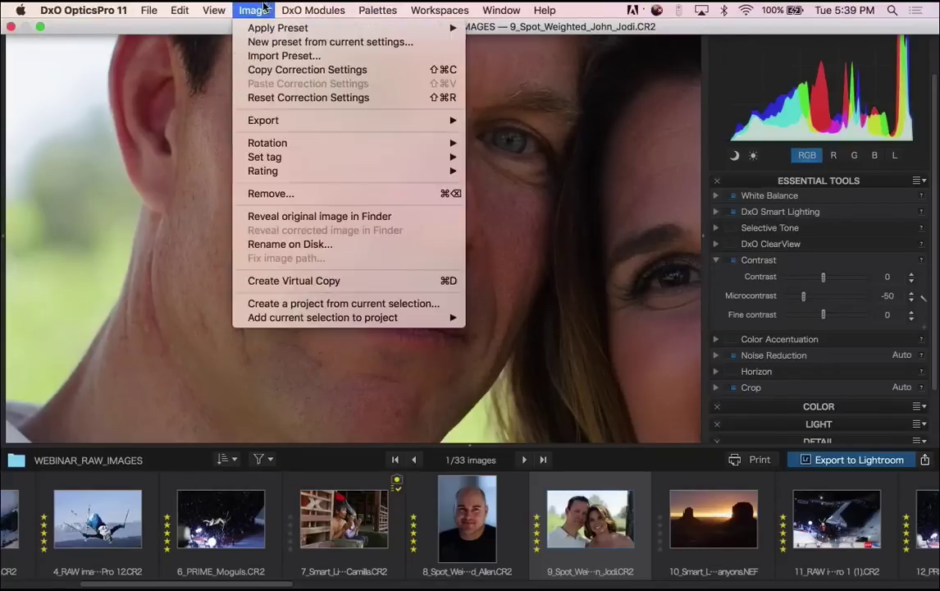
click(246, 71)
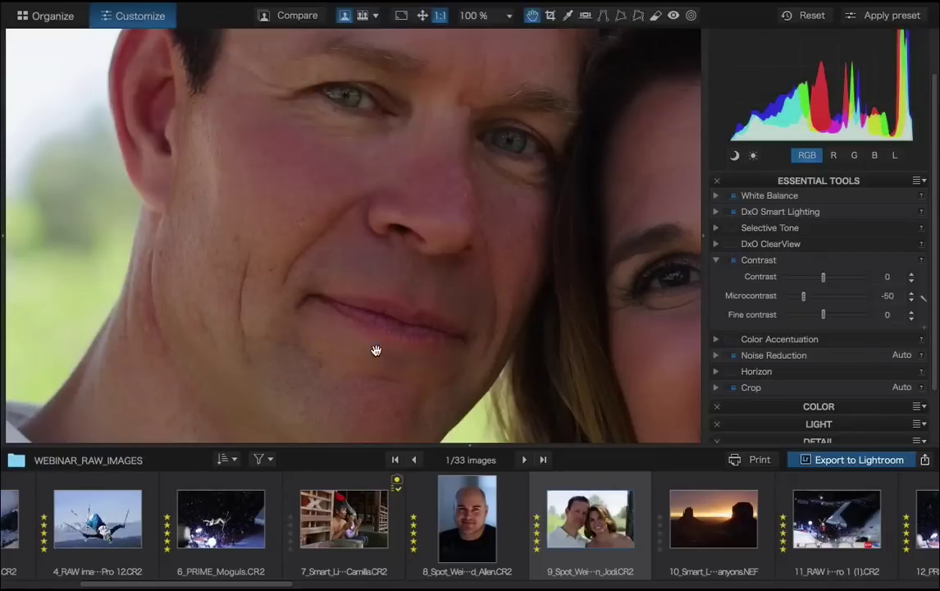
click(456, 550)
drag(541, 204, 365, 212)
click(253, 10)
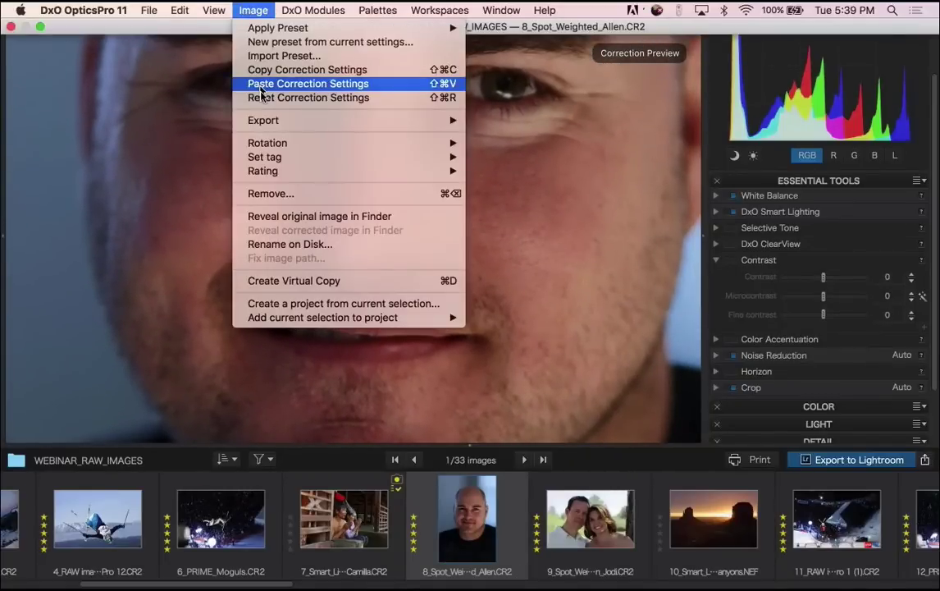
click(261, 86)
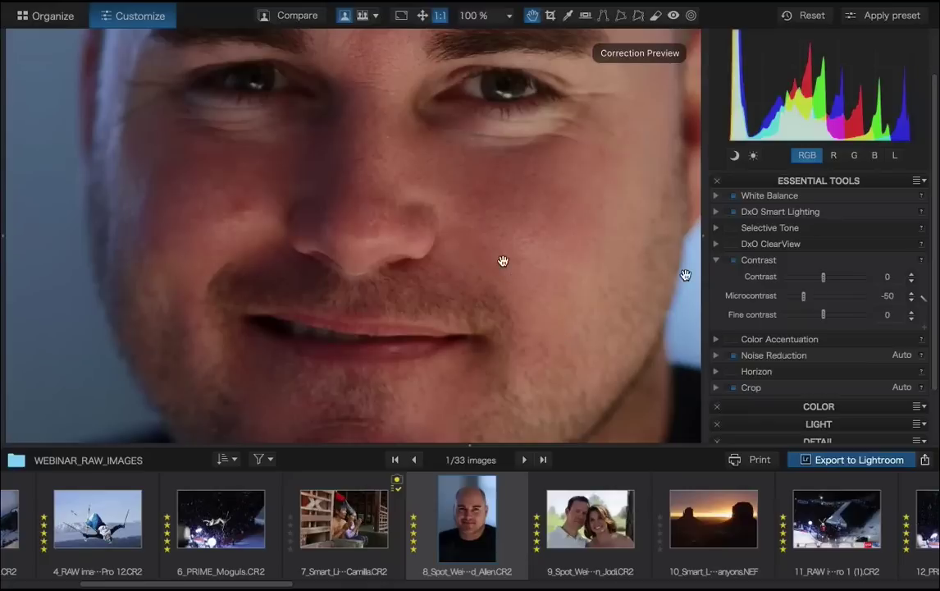
- Compare the 8_Spot portrait with the Contrast correction off and on, collapse Contrast and expand the DxO ClearView settings
click(770, 262)
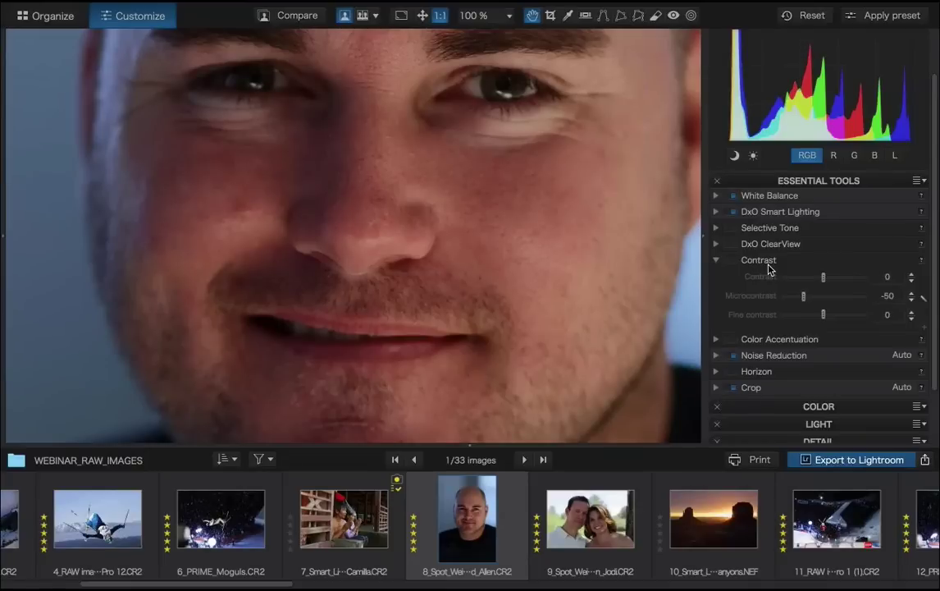
click(766, 262)
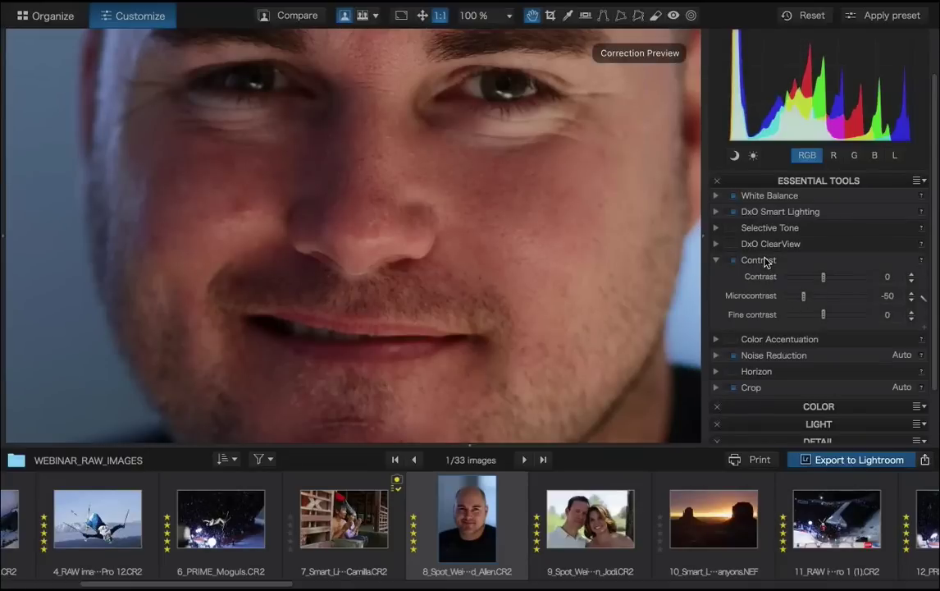
click(716, 261)
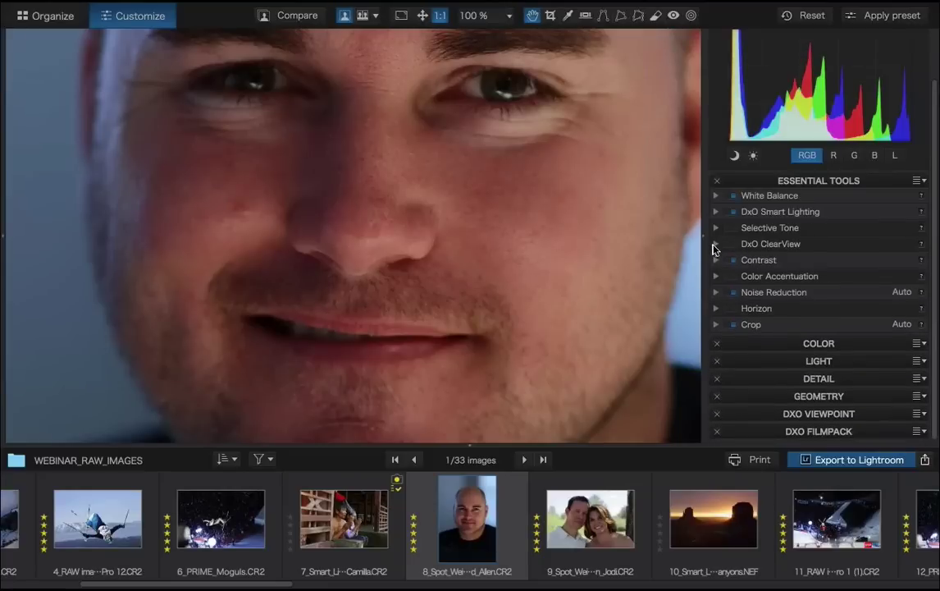
click(715, 244)
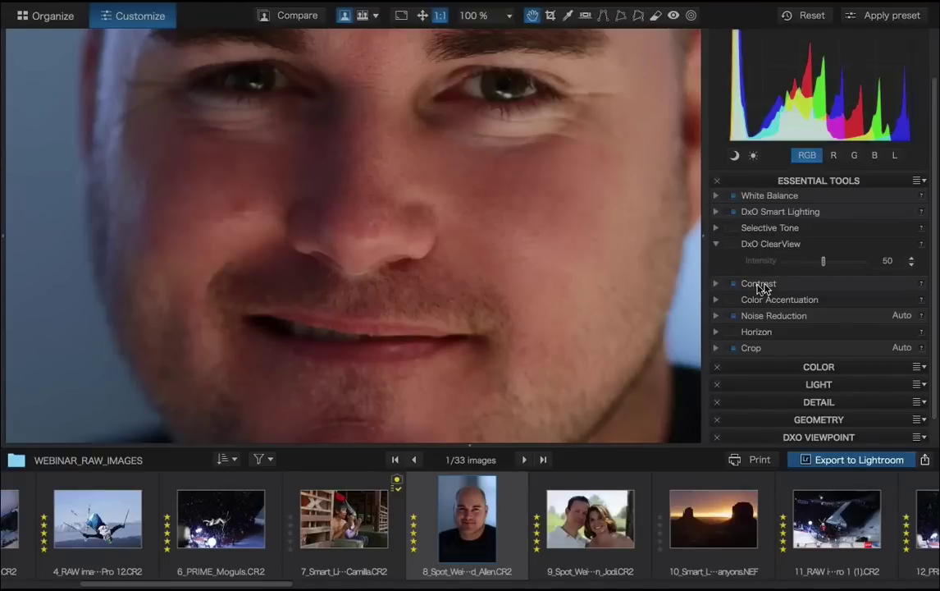
- Create two virtual copies of the 15_RAW photo of the couple embracing on the snow
scroll(545, 261, down, 1)
scroll(545, 261, down, 5)
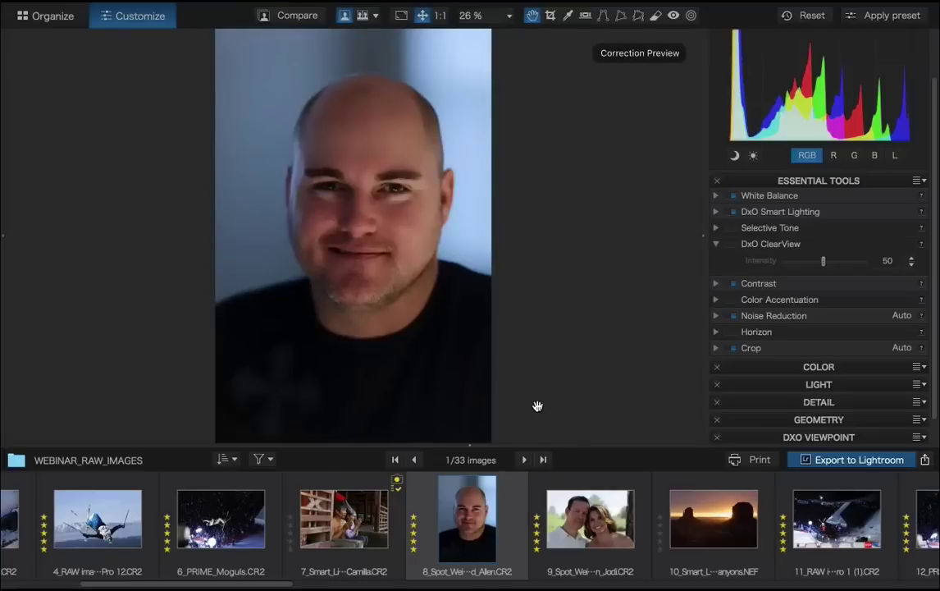
scroll(616, 525, right, 5)
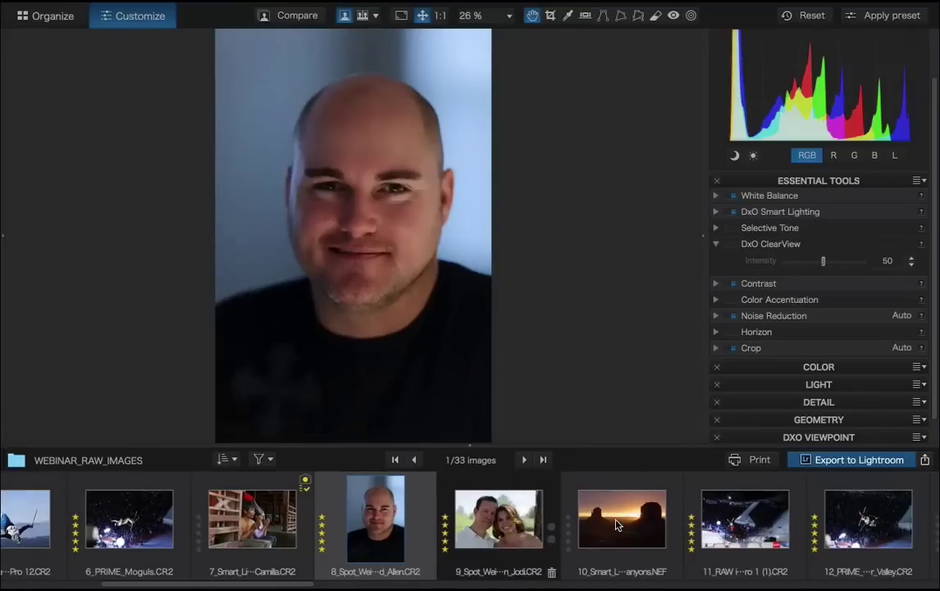
scroll(617, 525, right, 3)
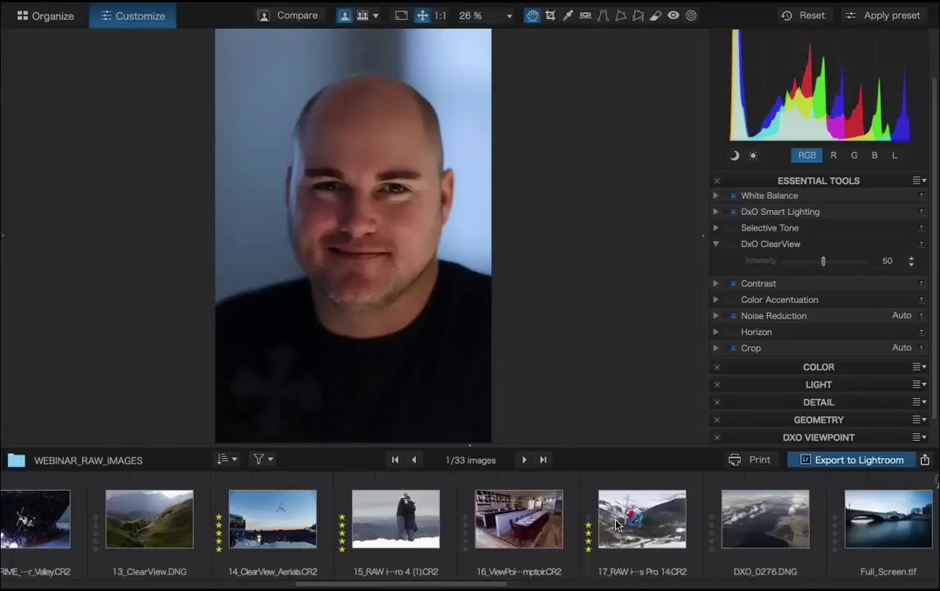
click(428, 534)
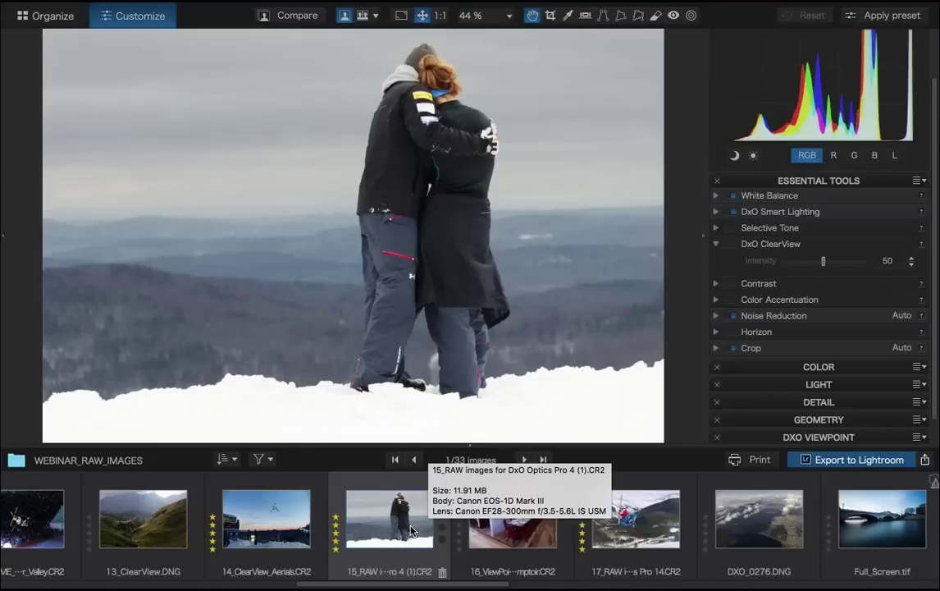
right_click(389, 534)
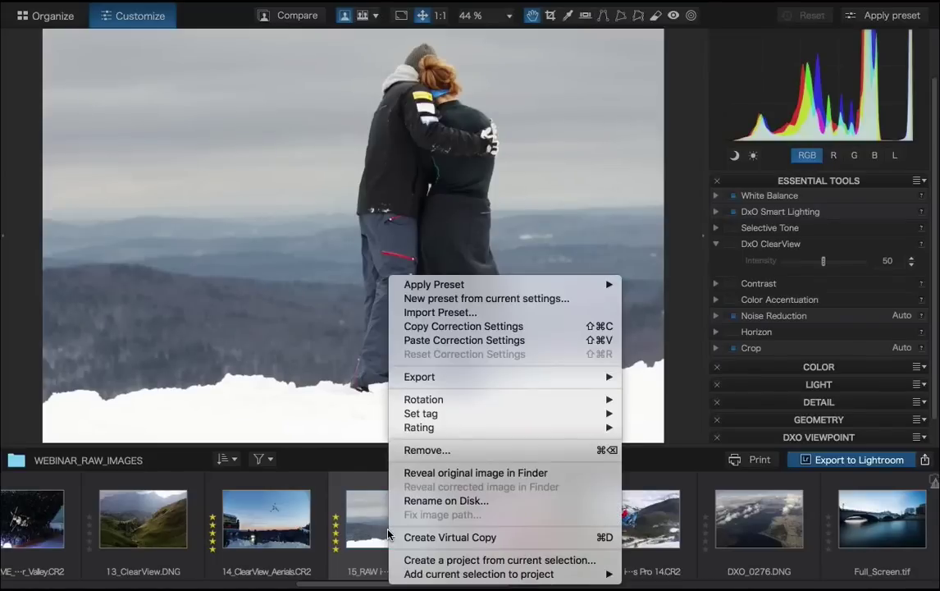
click(533, 540)
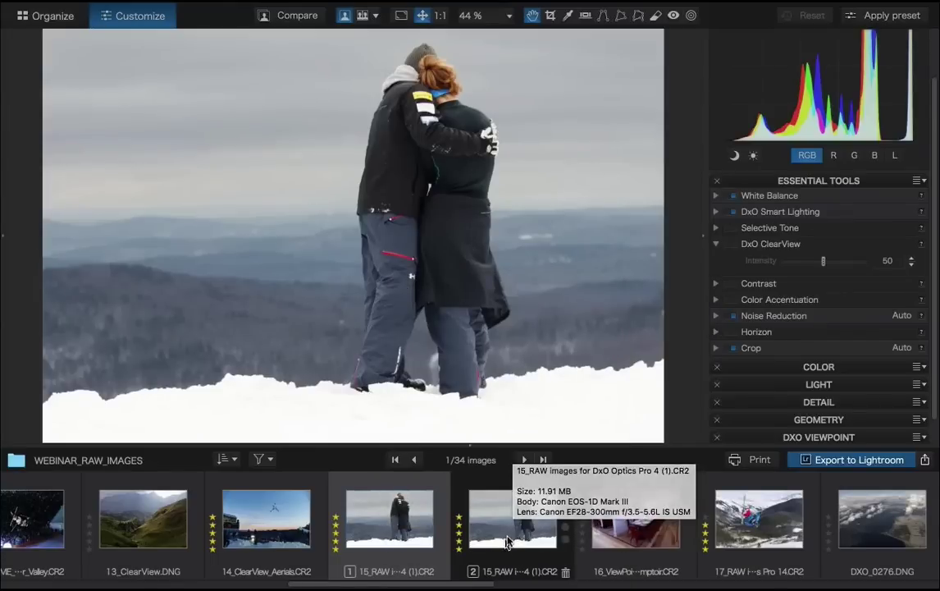
right_click(511, 538)
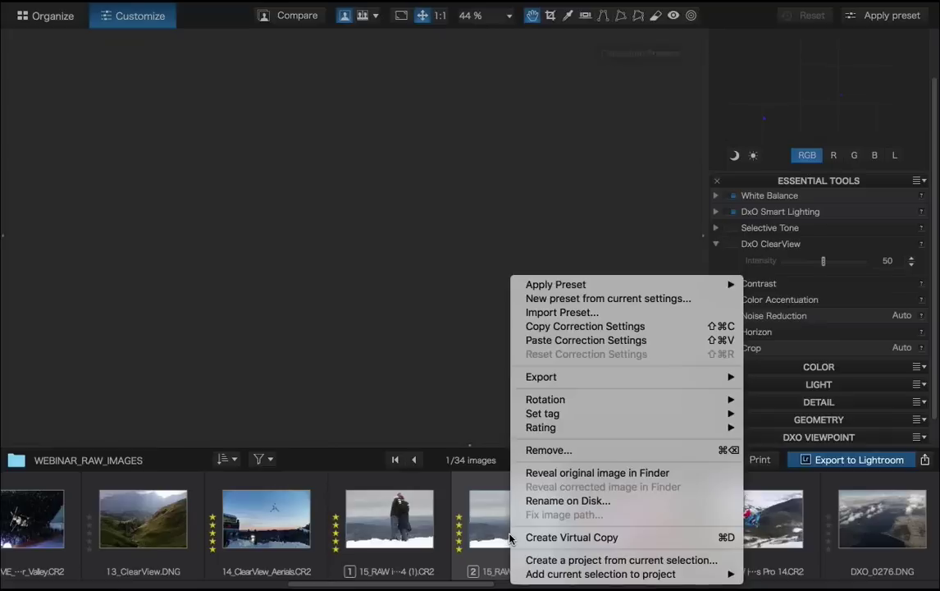
click(533, 538)
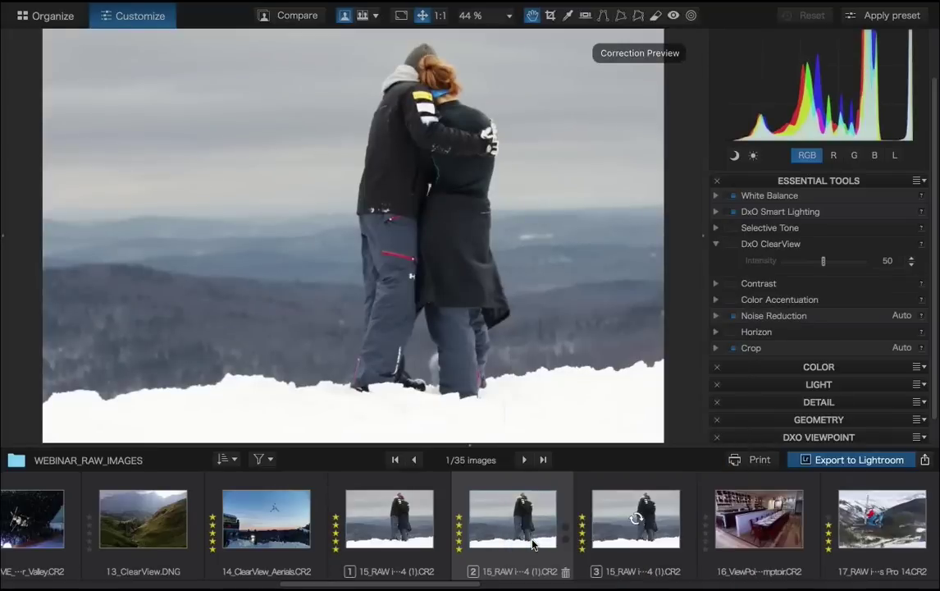
- Turn on DxO ClearView for the second version of the 15_RAW photo
click(393, 545)
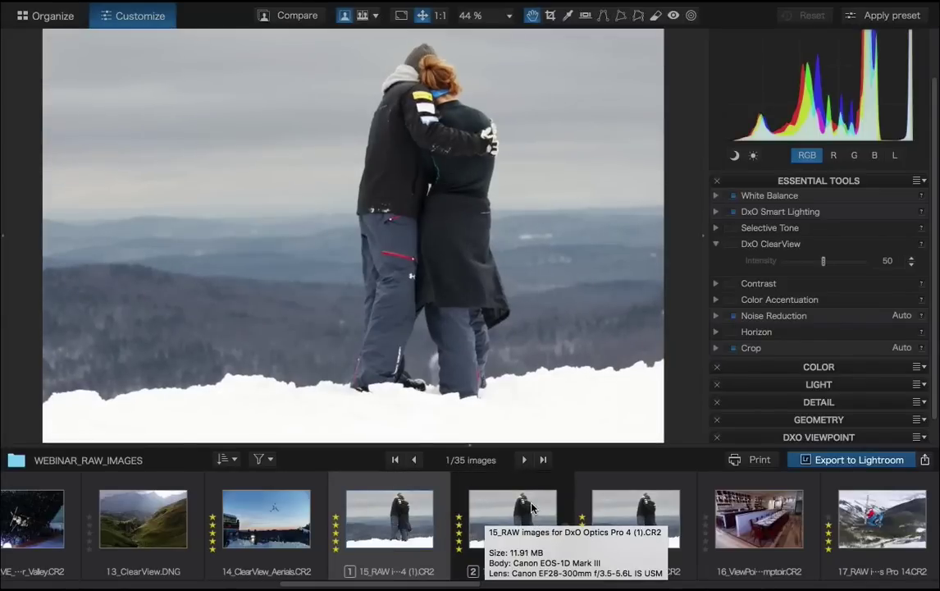
click(531, 508)
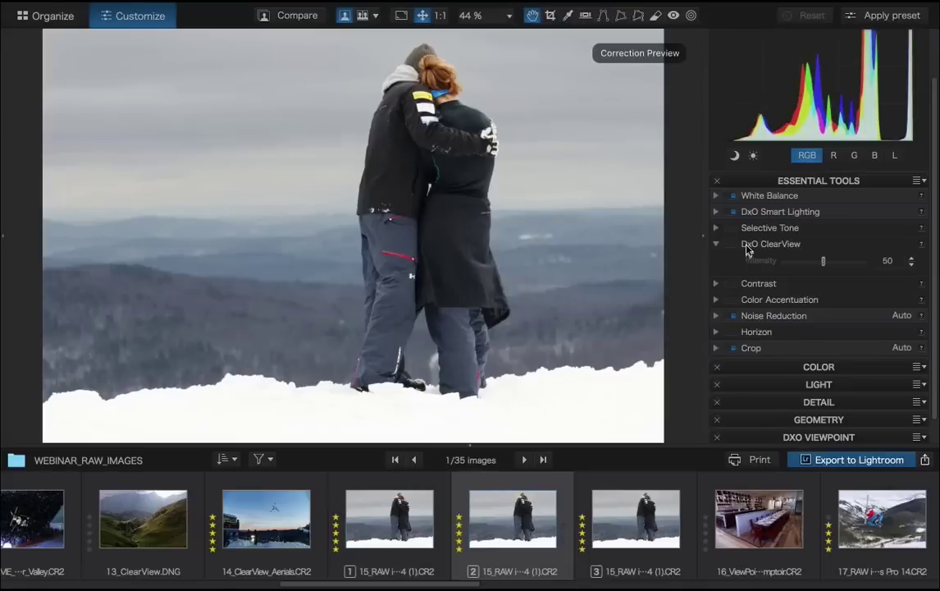
click(747, 247)
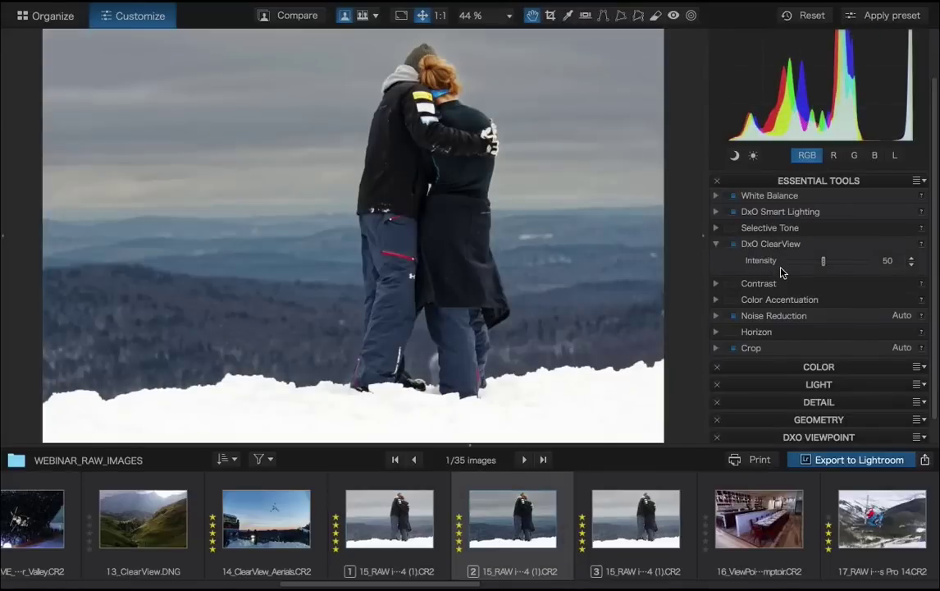
- Apply the 2 - HDR - Artistic preset to the third version of the 15_RAW photo
click(619, 523)
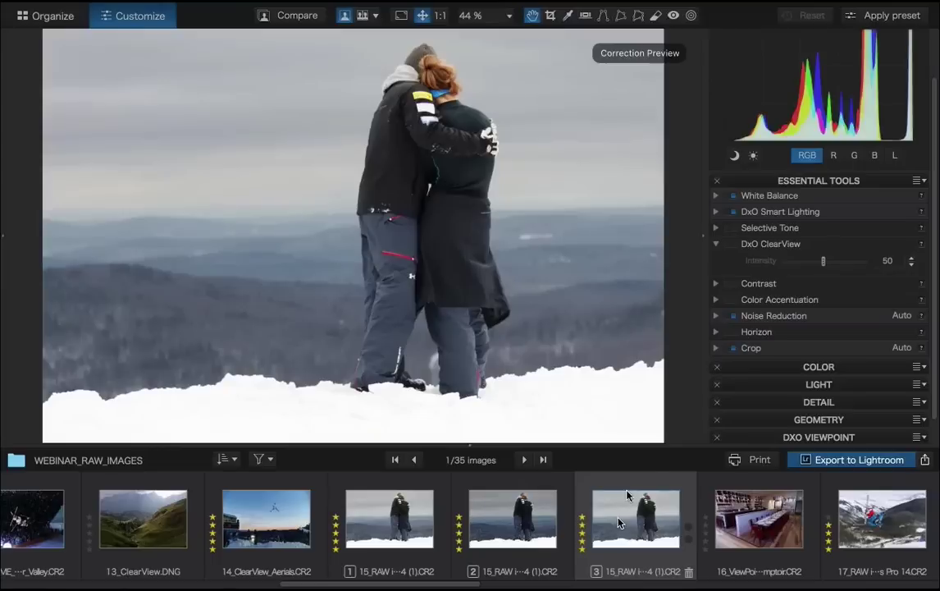
click(891, 16)
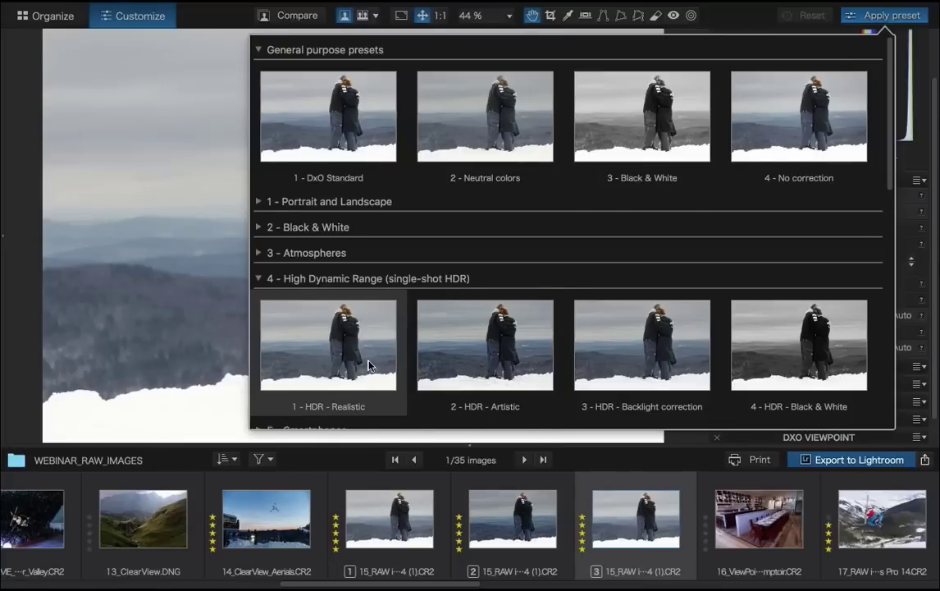
click(498, 372)
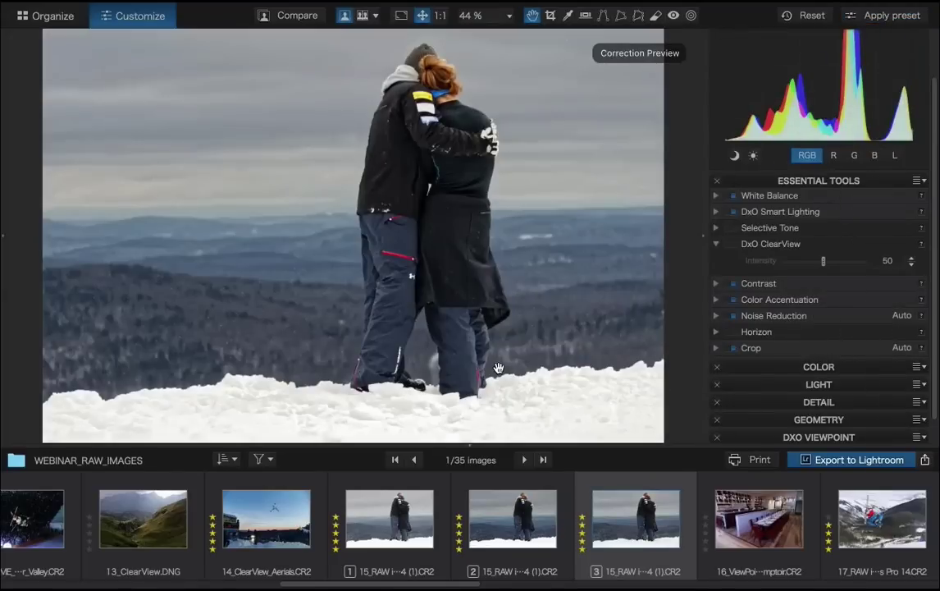
- Compare the ClearView version of the 15_RAW photo with the uncorrected version and the HDR - Artistic version
click(501, 534)
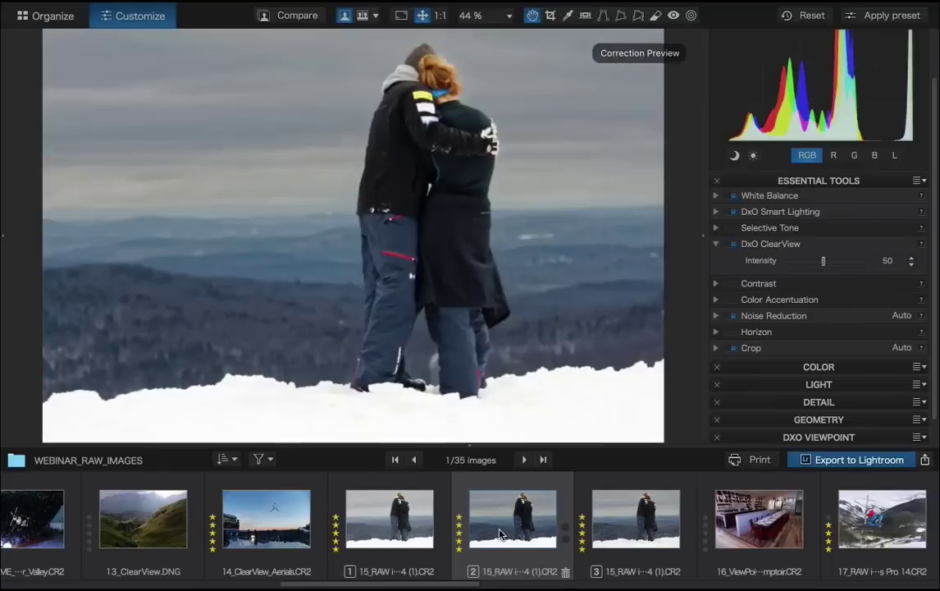
click(414, 525)
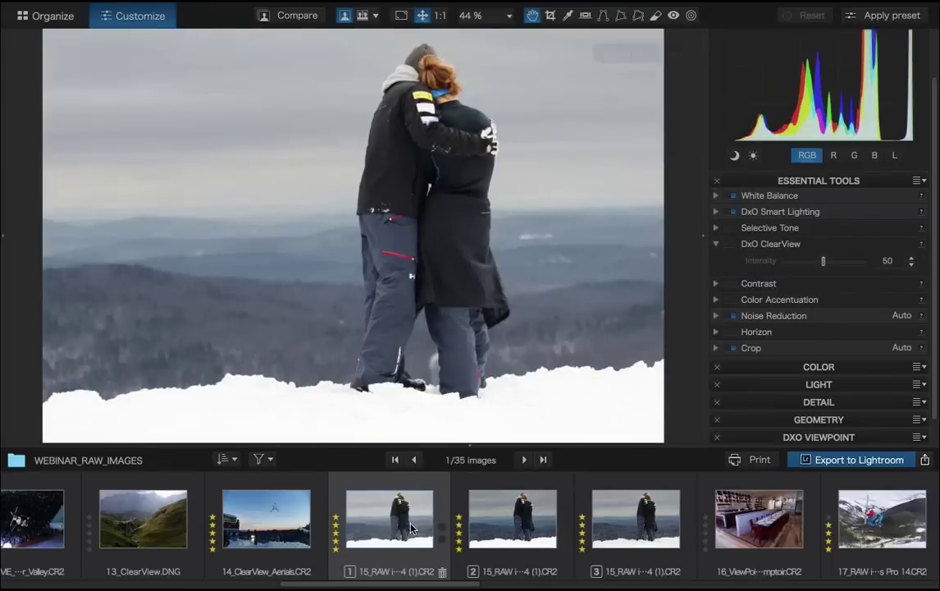
click(510, 530)
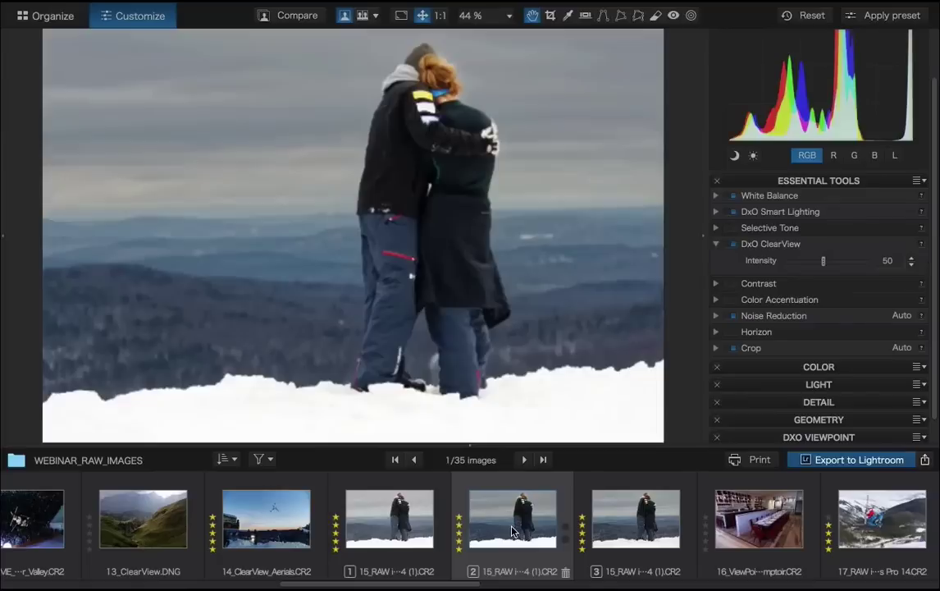
click(631, 527)
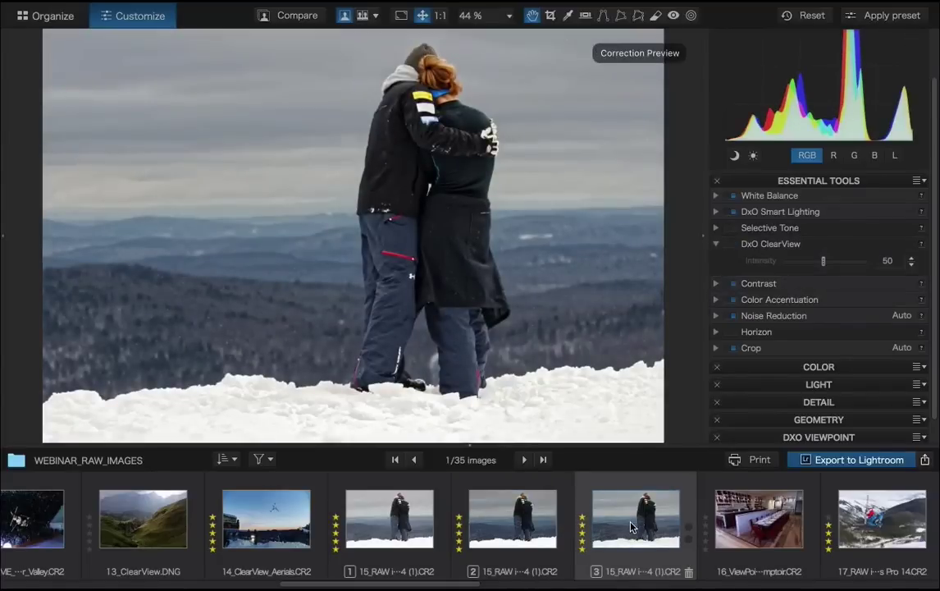
- Delete the third virtual copy of the 15_RAW photo
click(686, 572)
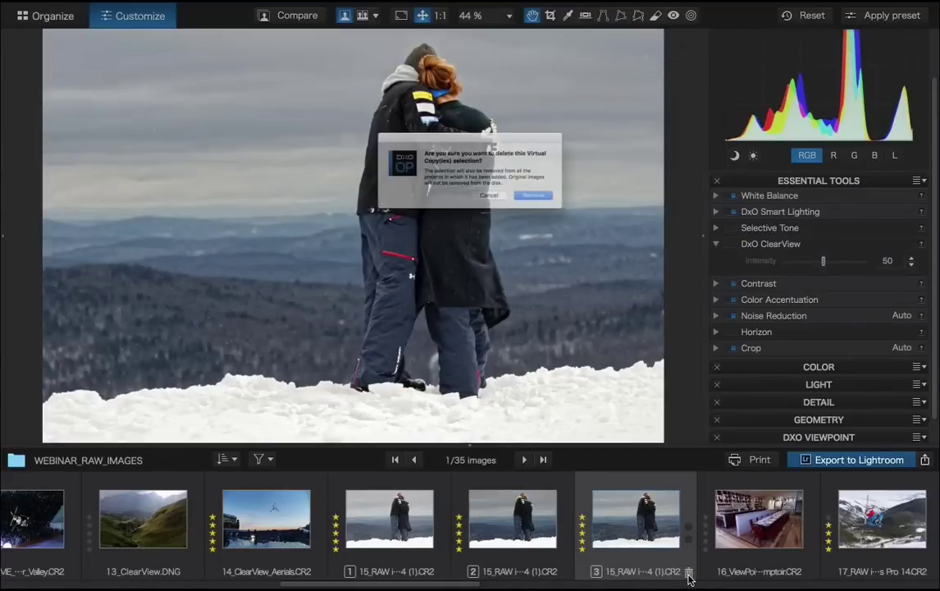
click(577, 212)
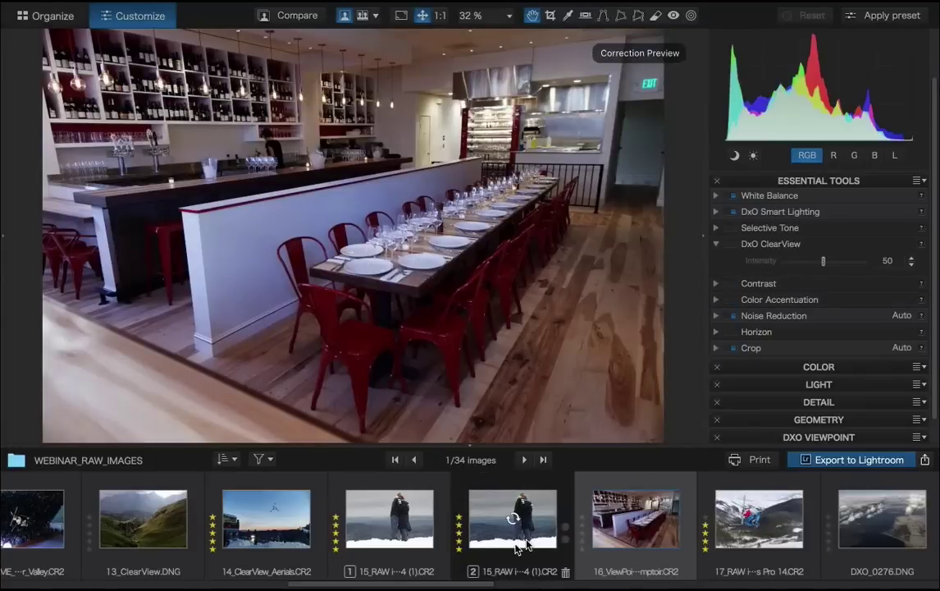
- Examine the High Dynamic Range presets in the Preset Editor and the commands offered for 2 - HDR - Artistic
mouse_move(527, 545)
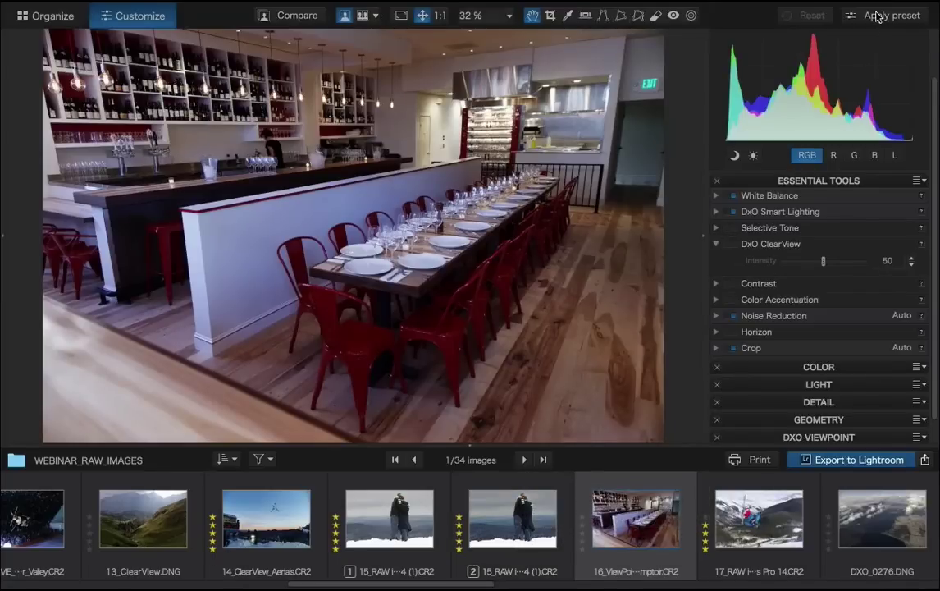
click(4, 236)
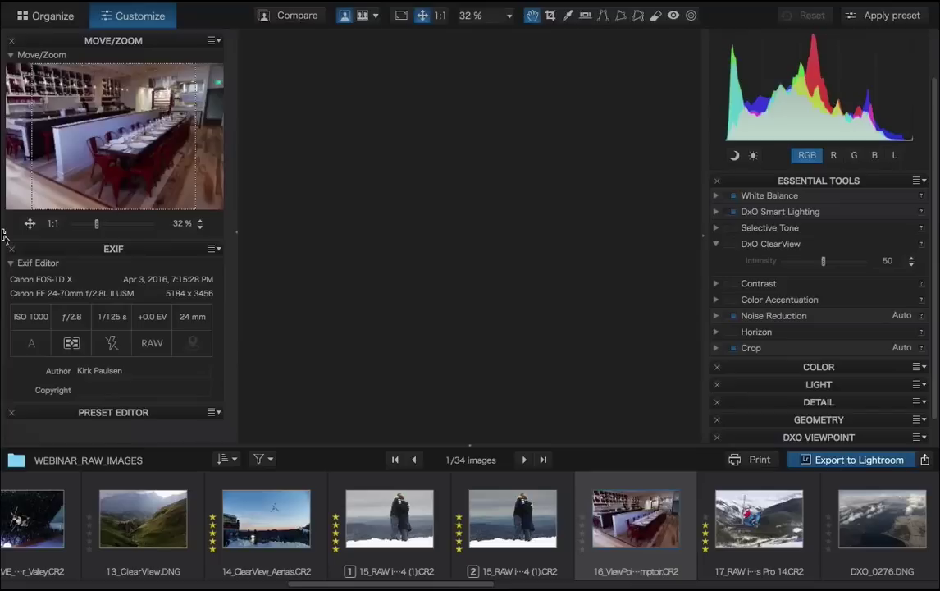
click(141, 247)
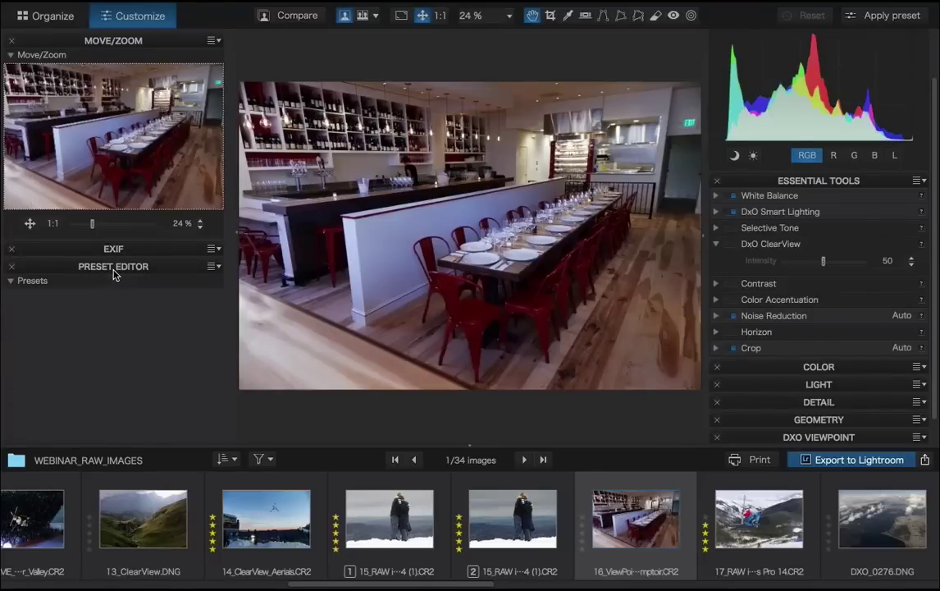
click(115, 267)
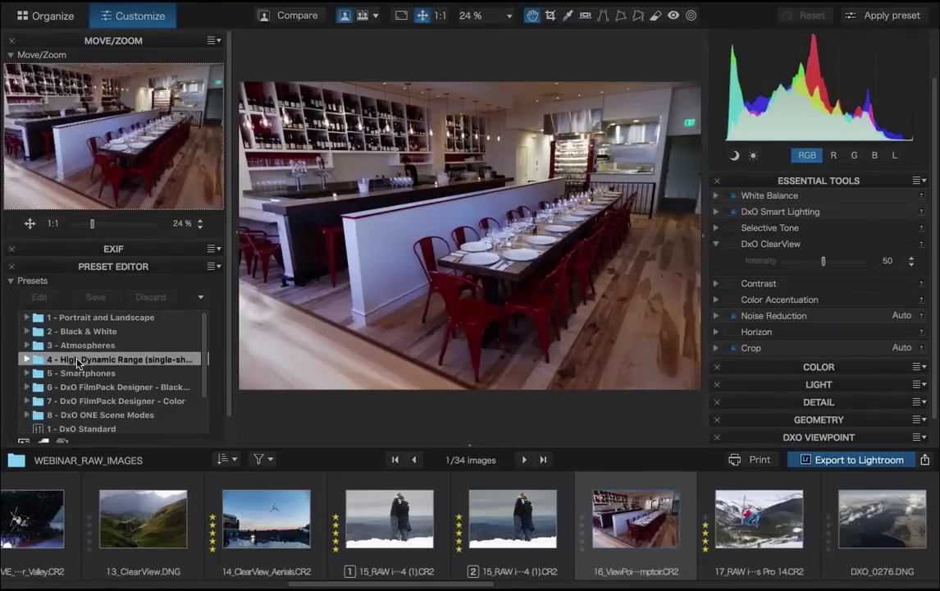
click(27, 360)
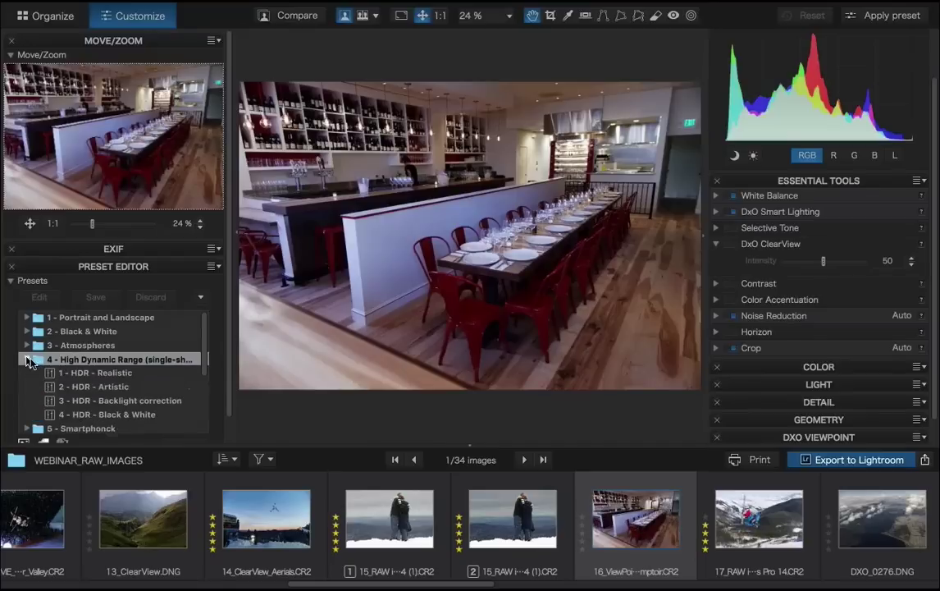
click(72, 389)
click(201, 297)
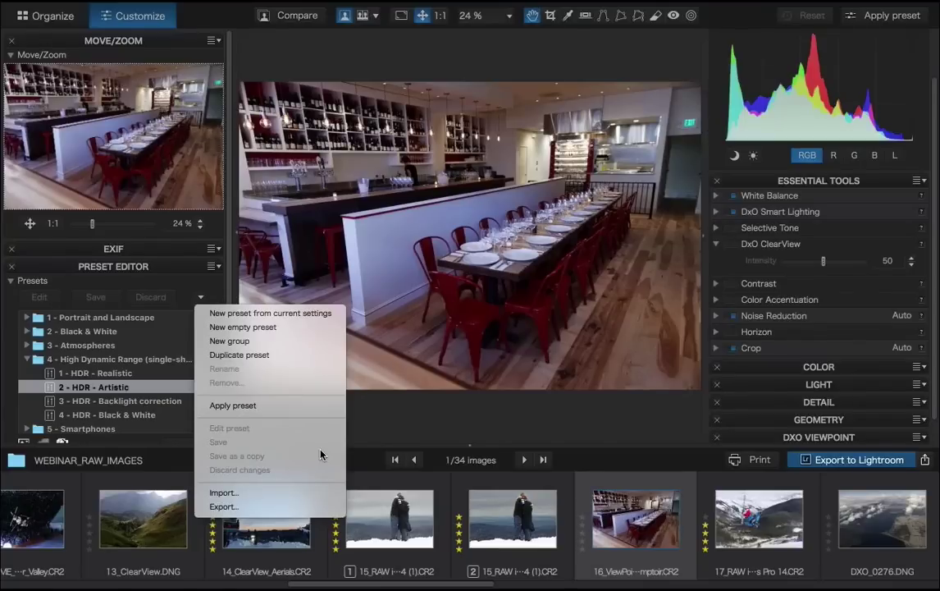
- Collapse the Preset Editor, expand the EXIF details and hide the palettes holding them
click(141, 269)
click(144, 266)
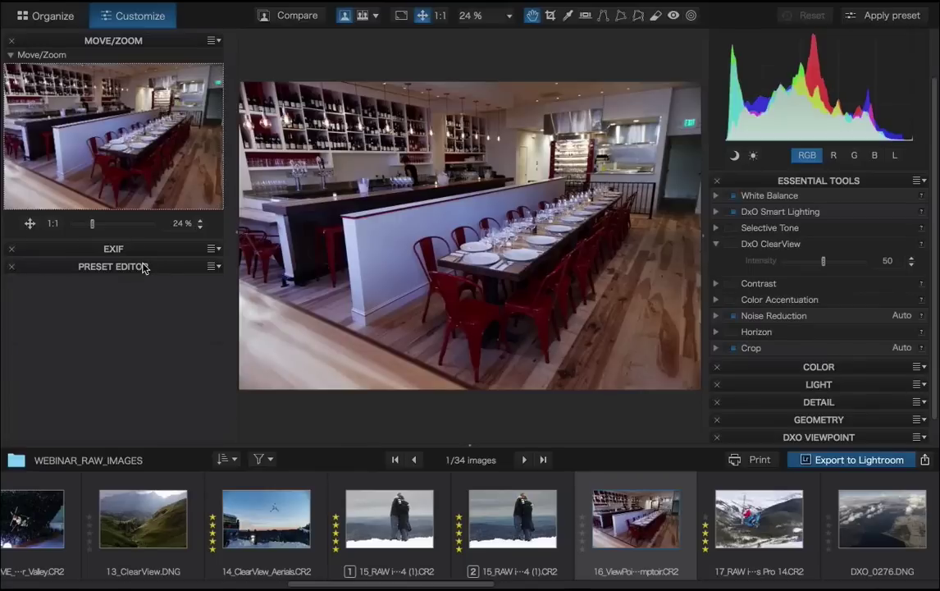
click(138, 250)
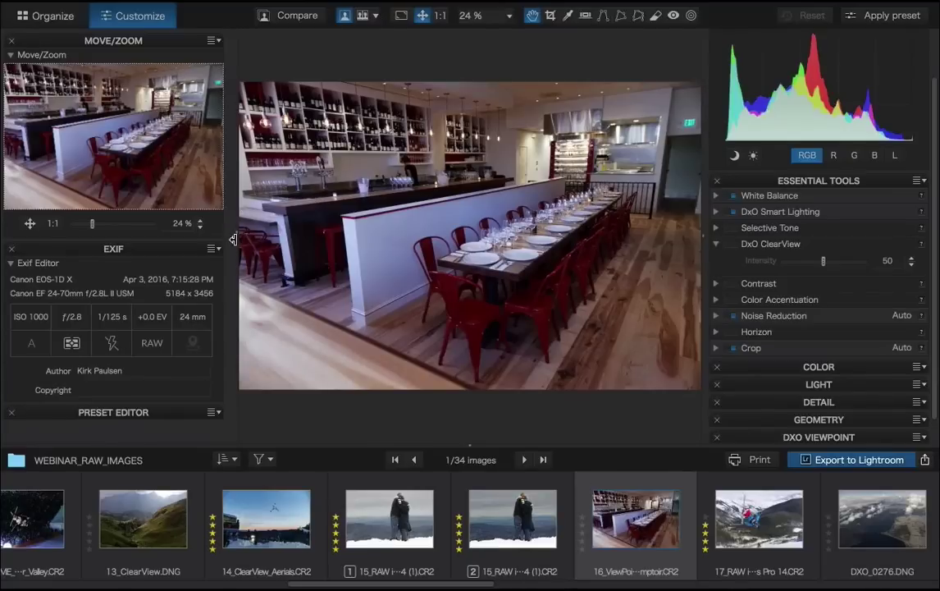
click(233, 236)
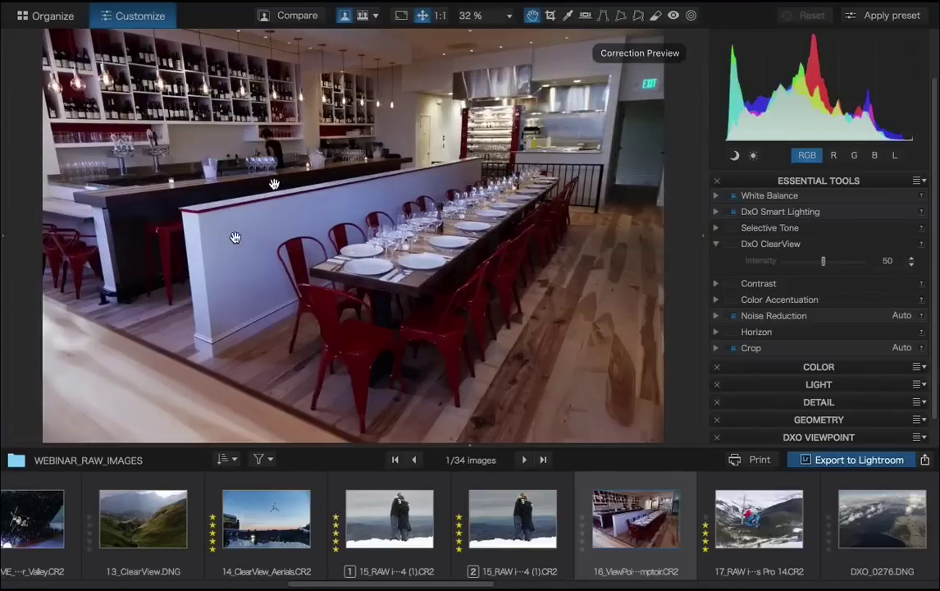
- Browse the preset previews for the 16_ViewPoint restaurant photo, including the HDR and DxO FilmPack Designer - Black & White groups
click(907, 18)
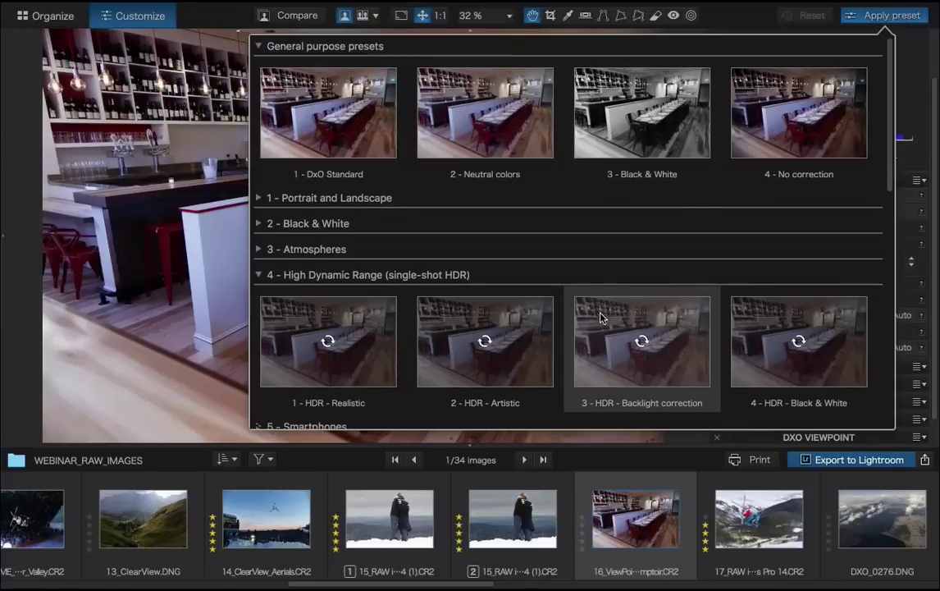
scroll(600, 317, down, 5)
scroll(600, 318, down, 9)
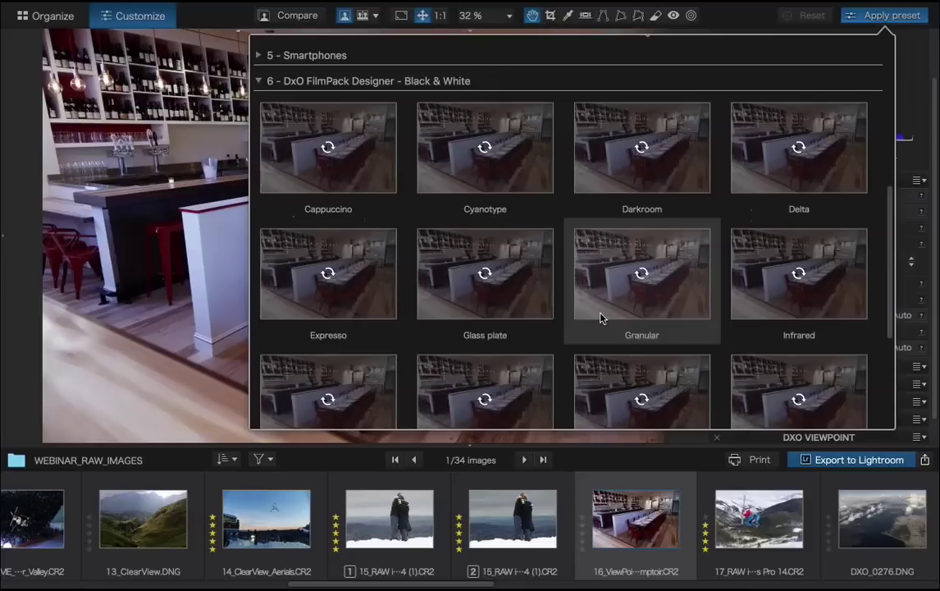
scroll(600, 317, up, 14)
scroll(599, 318, down, 10)
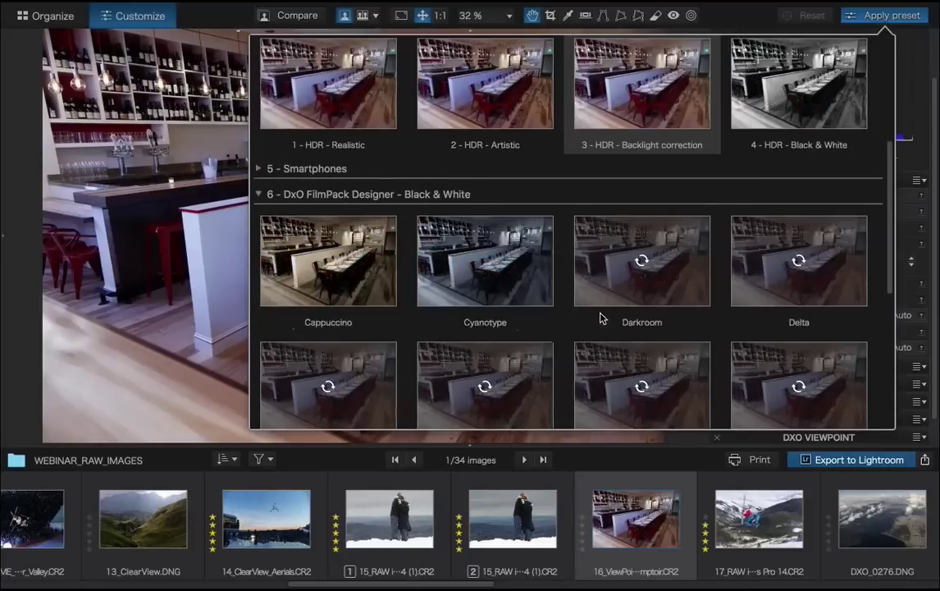
scroll(600, 318, down, 1)
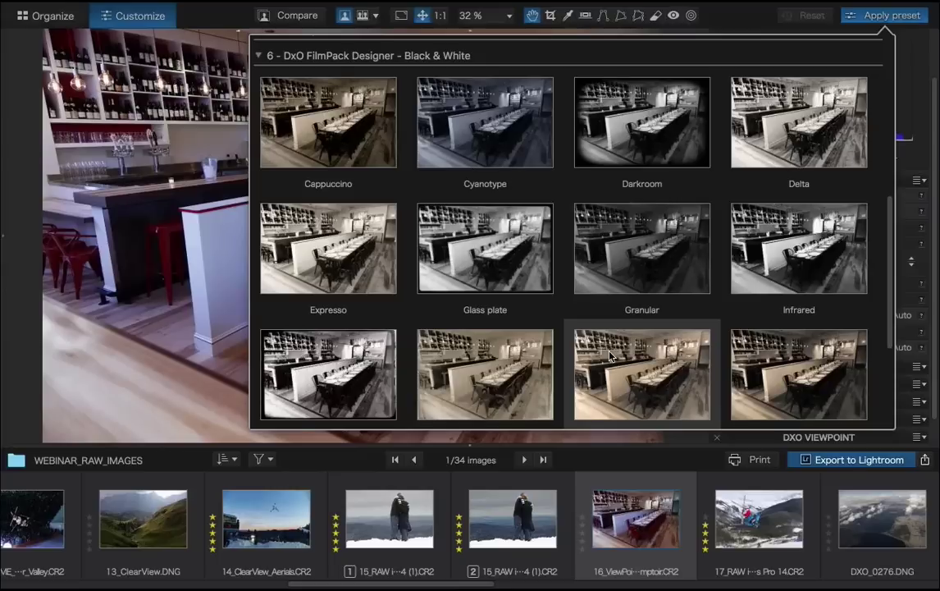
scroll(623, 356, down, 1)
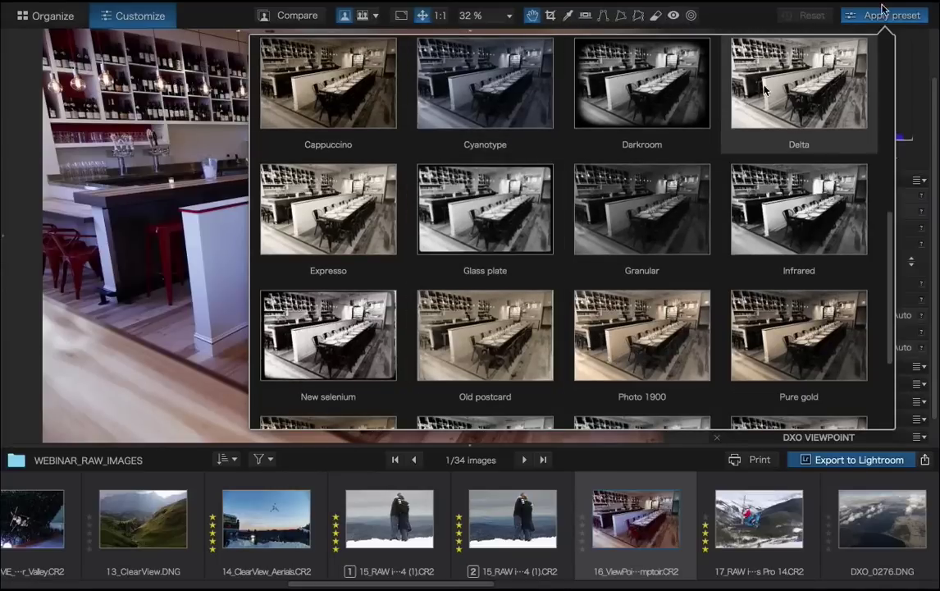
scroll(789, 141, up, 1)
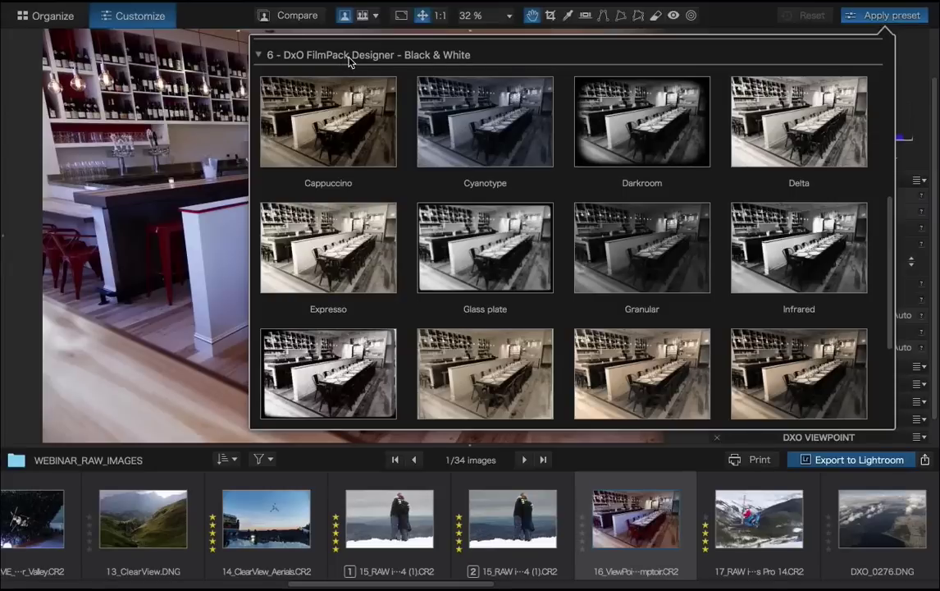
- Close the preset previews and compare the second and first virtual copies of the 15_RAW photo
click(877, 17)
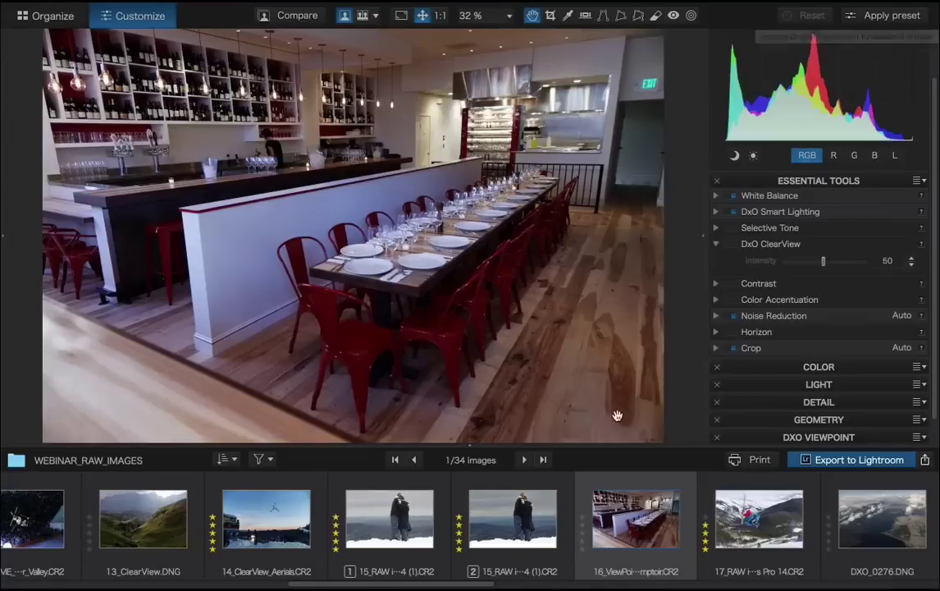
click(510, 524)
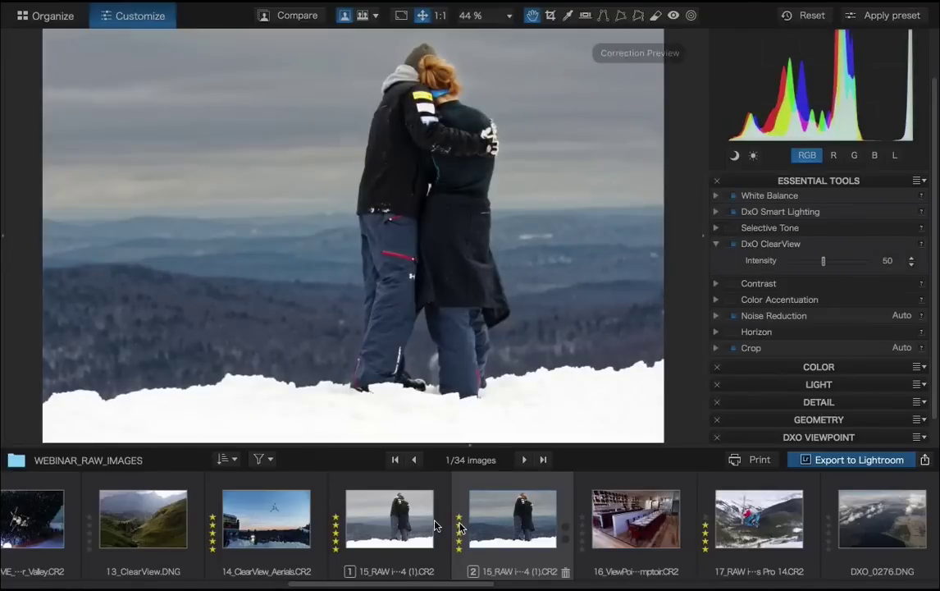
click(403, 521)
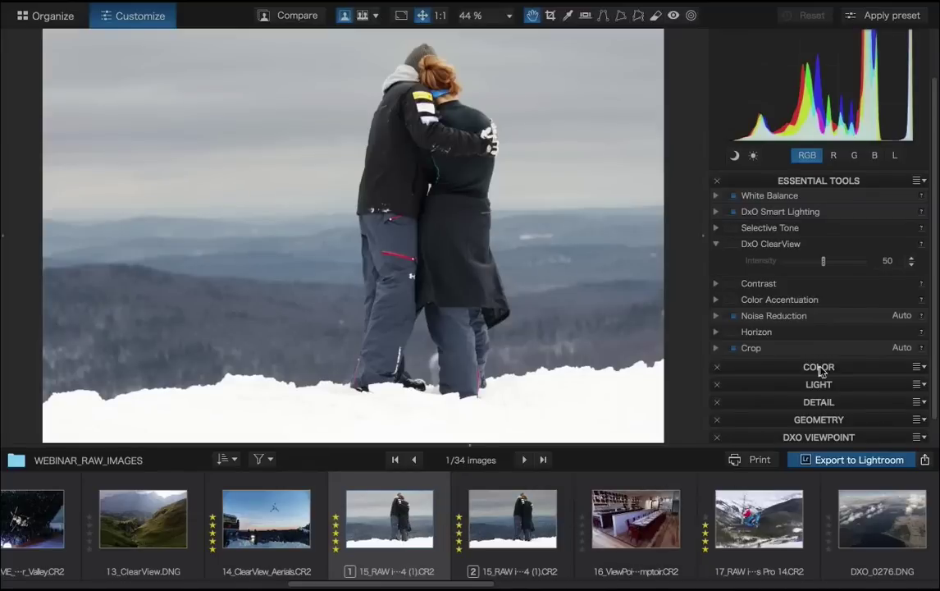
- Examine the film rendering corrections in the DxO FilmPack palette for the first virtual copy
scroll(800, 369, down, 2)
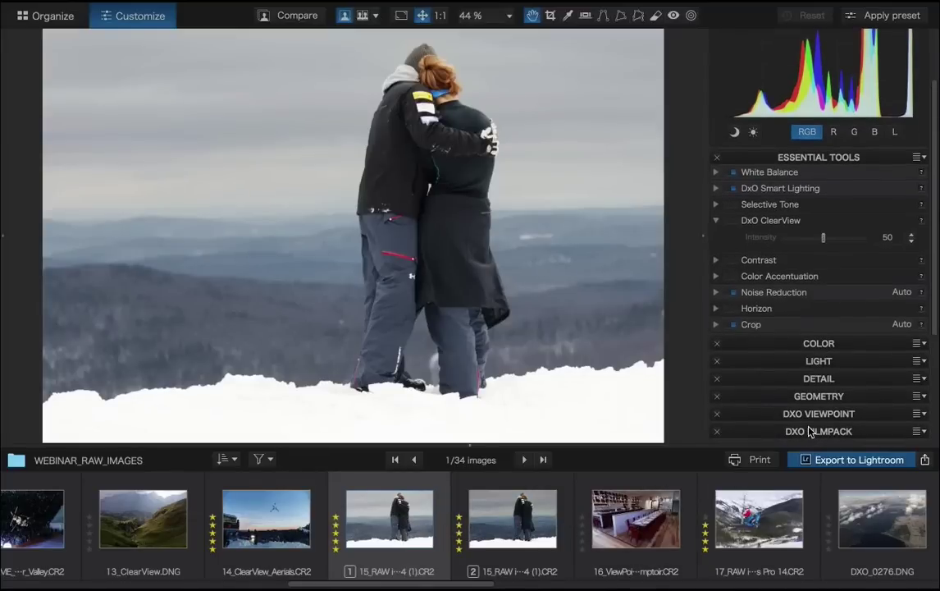
click(810, 430)
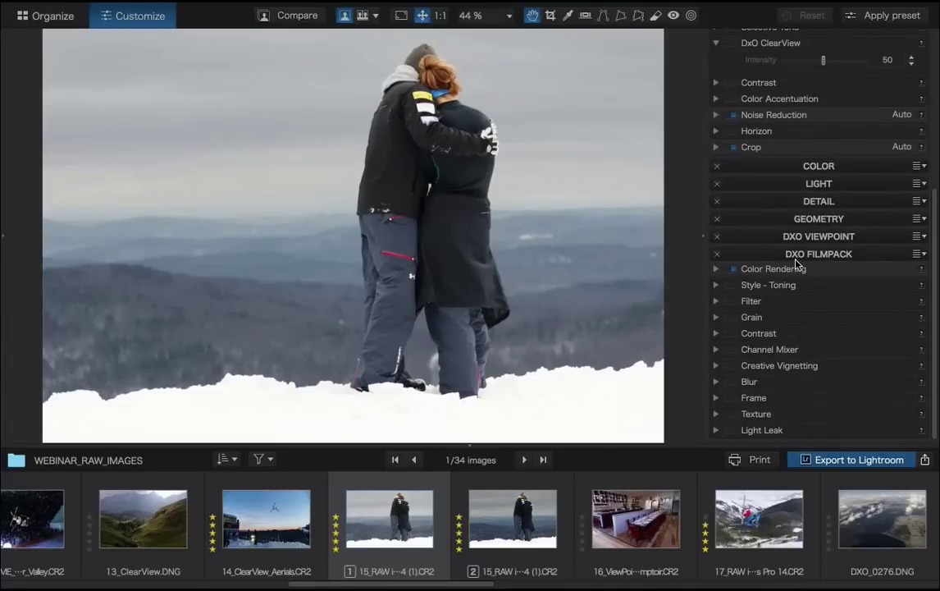
scroll(780, 260, up, 5)
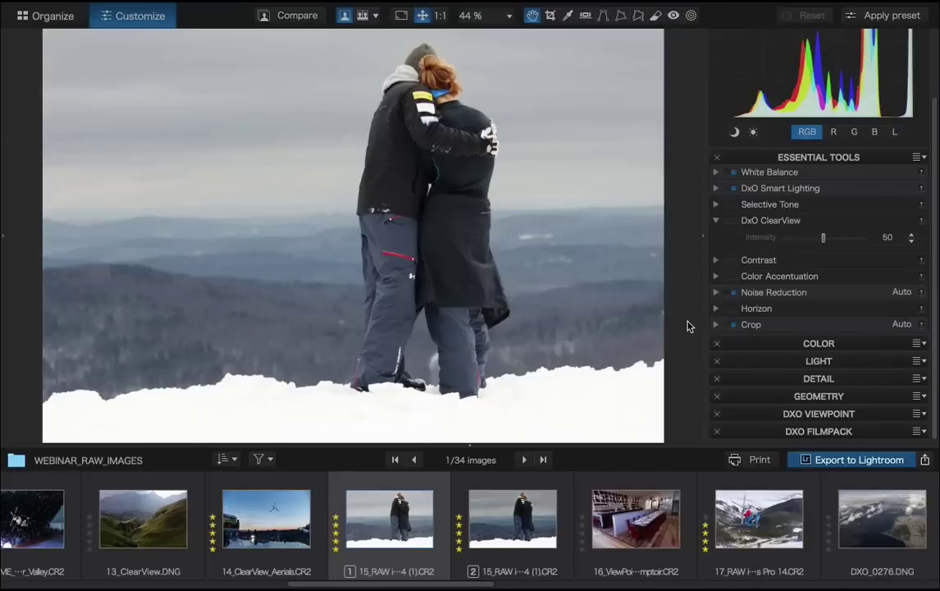
- Switch to the standalone DxO FilmPack application
key(super+Tab)
key(super+Tab)
key(super+Tab)
key(super+Tab)
key(super+Tab)
key(super+Tab)
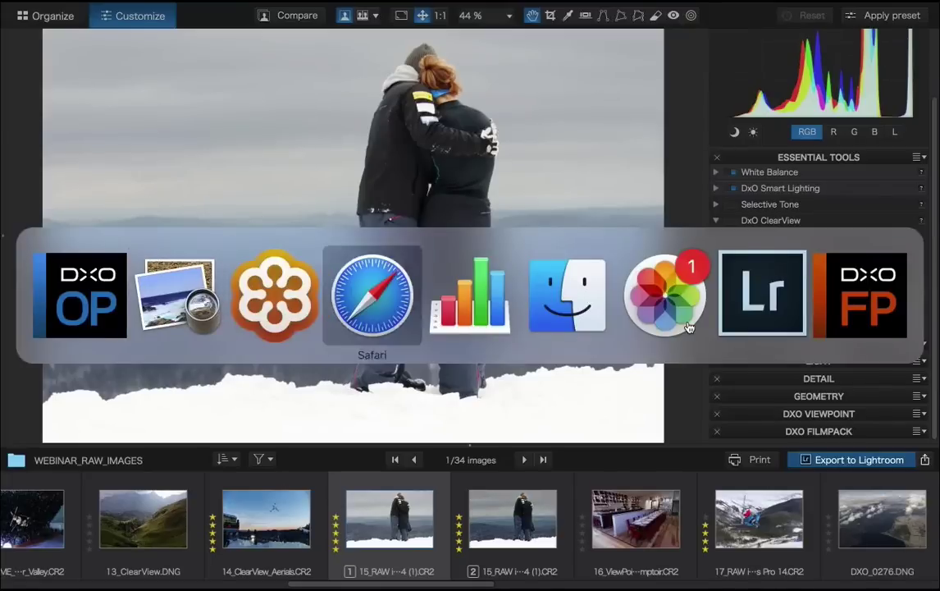
key(super+Tab)
key(super+Tab)
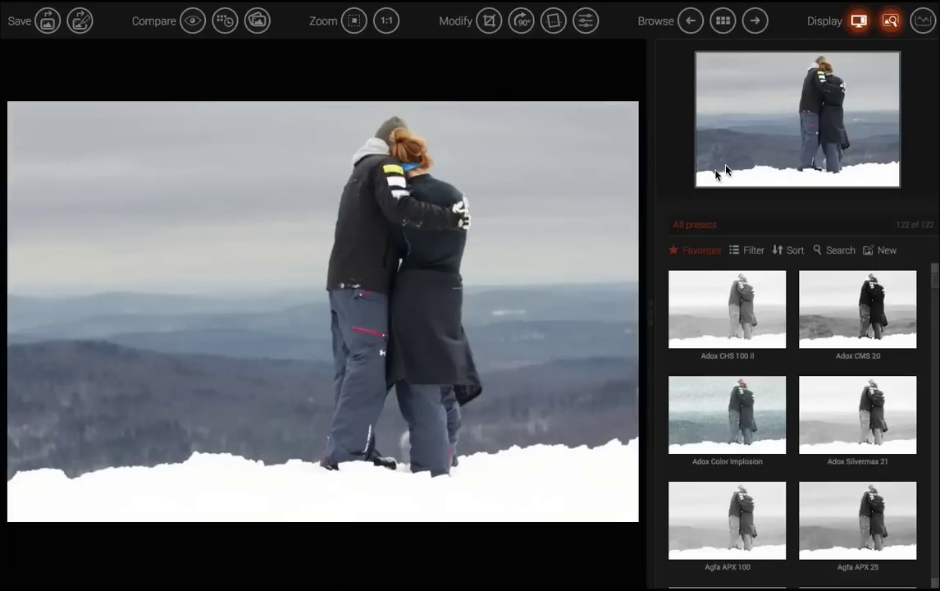
- Discard the unsaved changes and reopen the 15_RAW photo of the couple from the WEBINAR_RAW_IMAGES folder
click(723, 21)
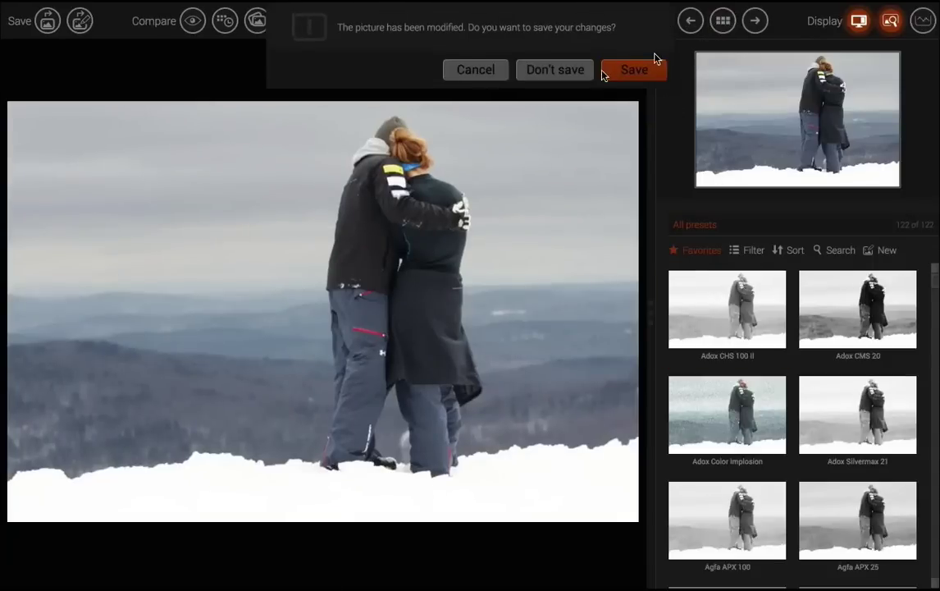
click(572, 70)
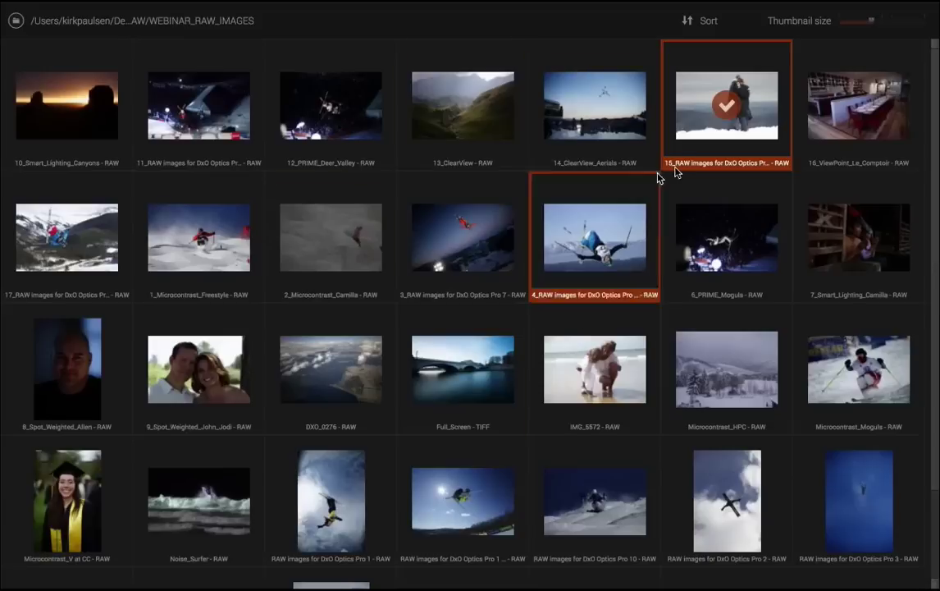
double_click(728, 109)
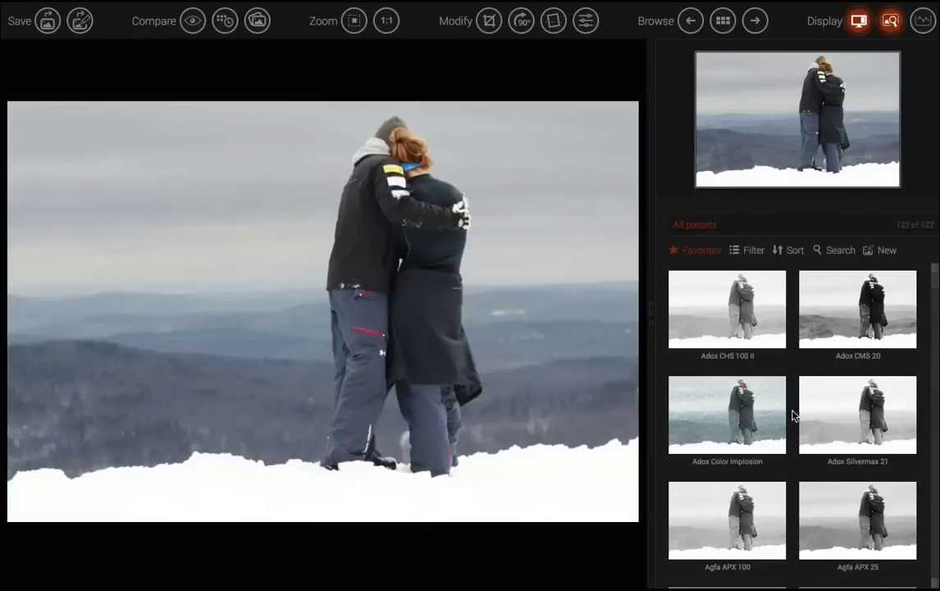
- Filter the presets to Black & White negative films, leaving out slides films
scroll(791, 415, down, 15)
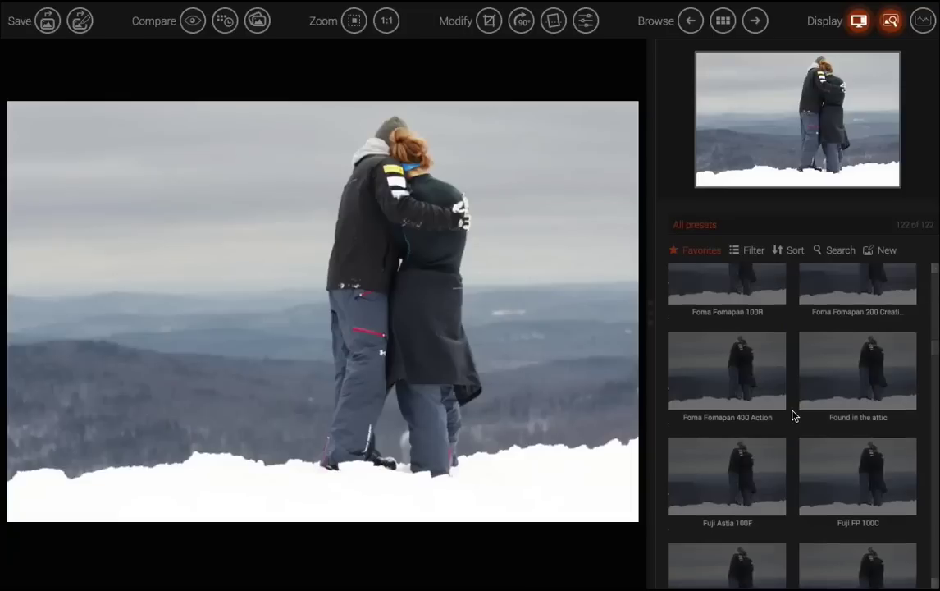
scroll(791, 415, up, 20)
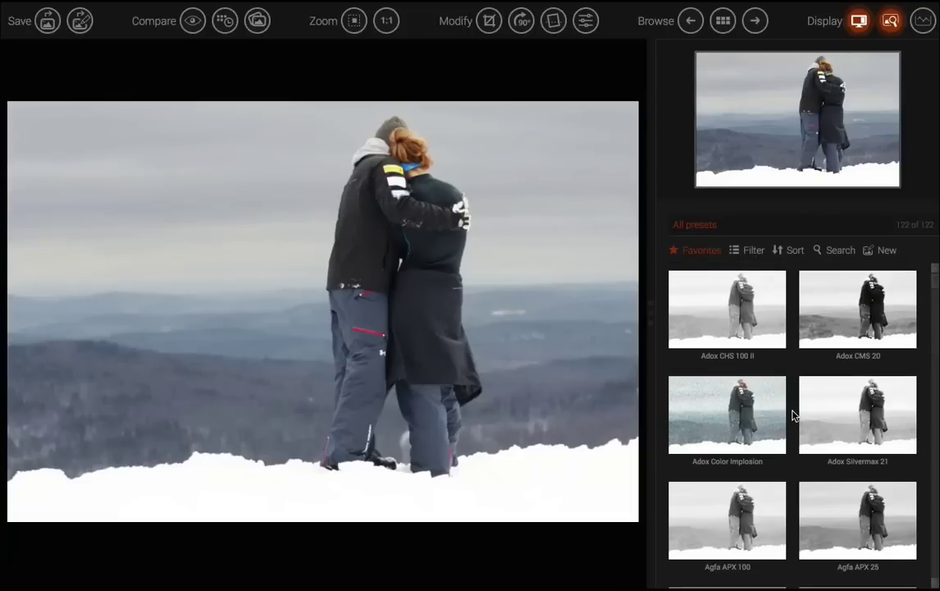
click(756, 252)
click(725, 337)
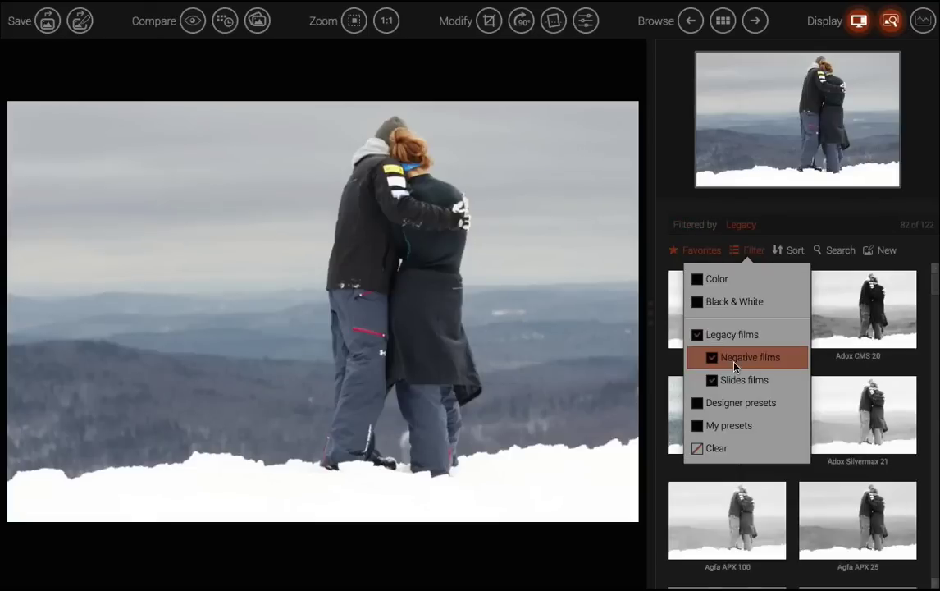
click(714, 381)
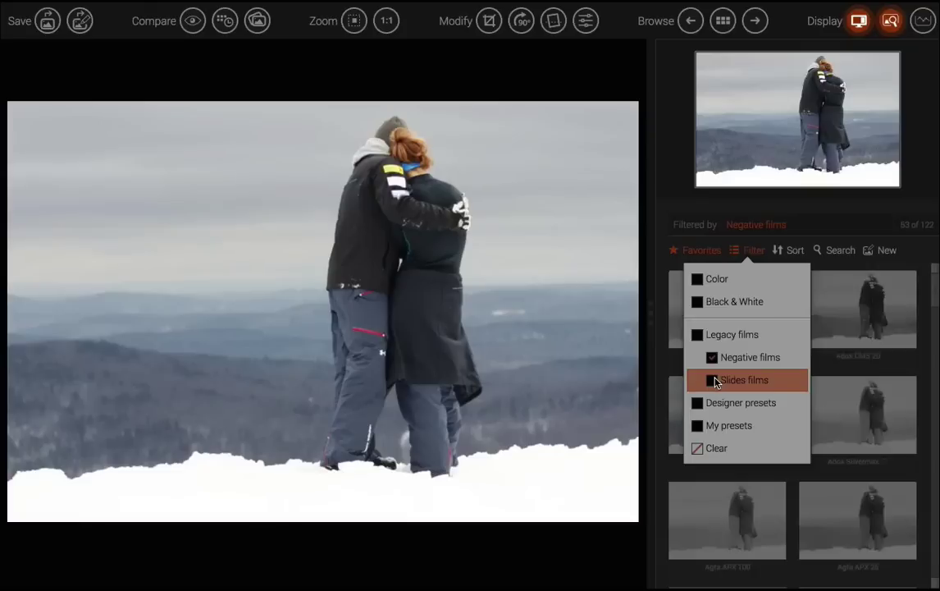
click(697, 303)
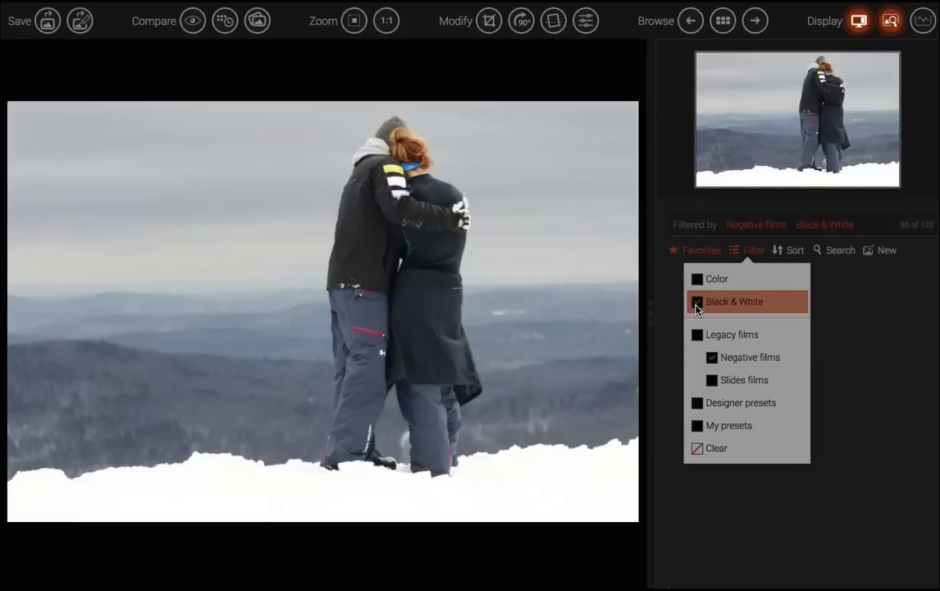
click(845, 264)
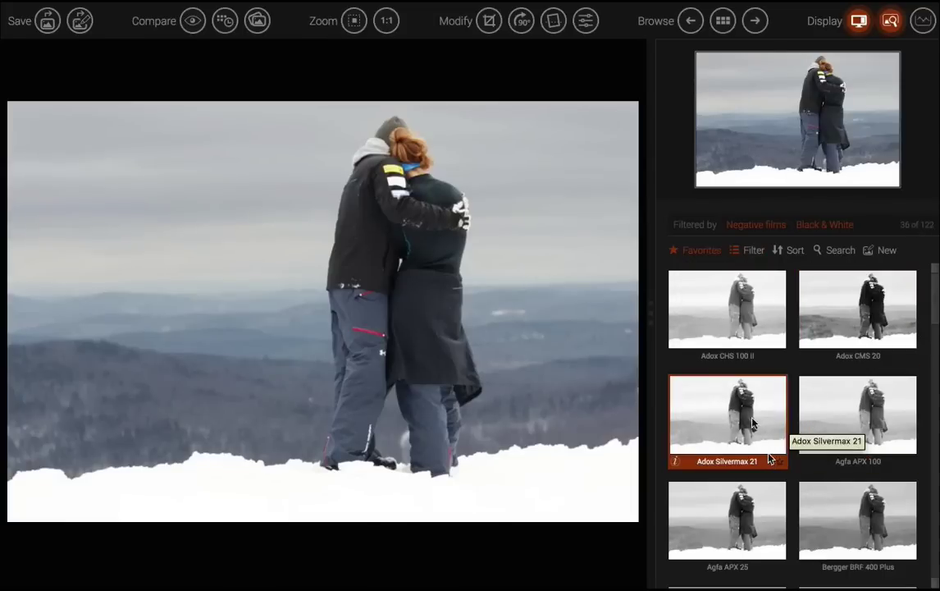
- Apply the Kodak Tri-X 400 preset to the couple photo and dismiss the film description
scroll(781, 418, down, 3)
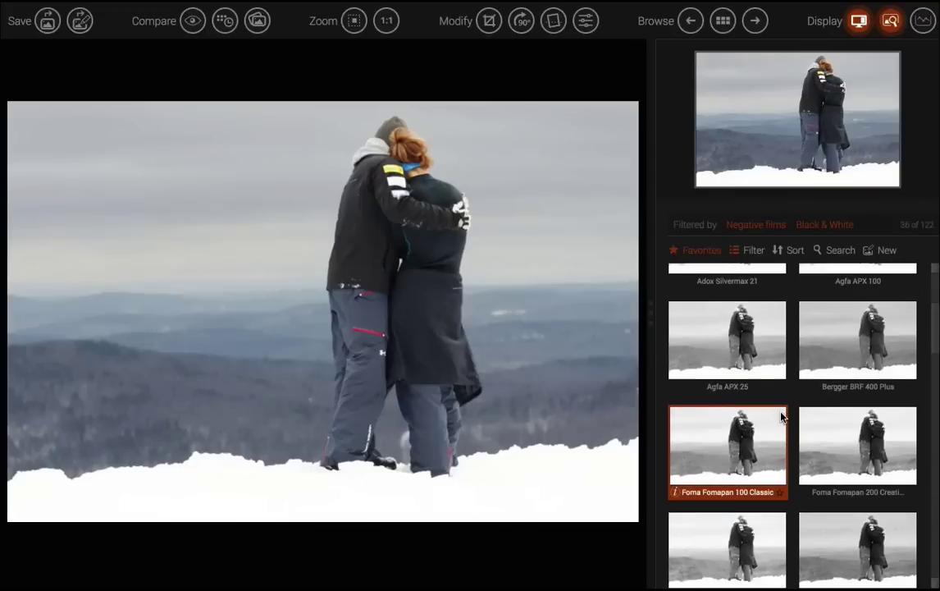
scroll(781, 417, down, 6)
scroll(780, 417, down, 8)
scroll(781, 418, down, 3)
scroll(781, 417, down, 2)
scroll(781, 418, down, 2)
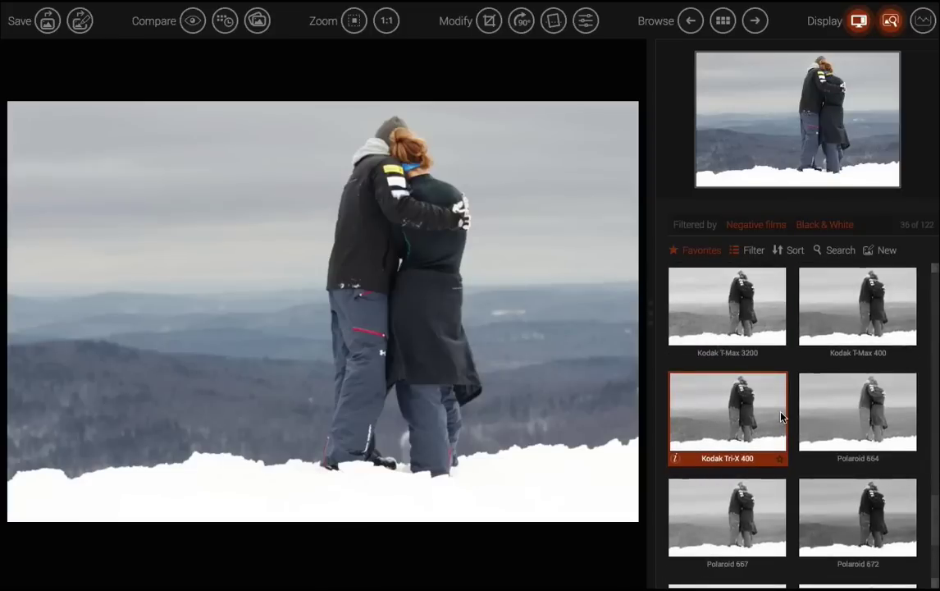
click(741, 437)
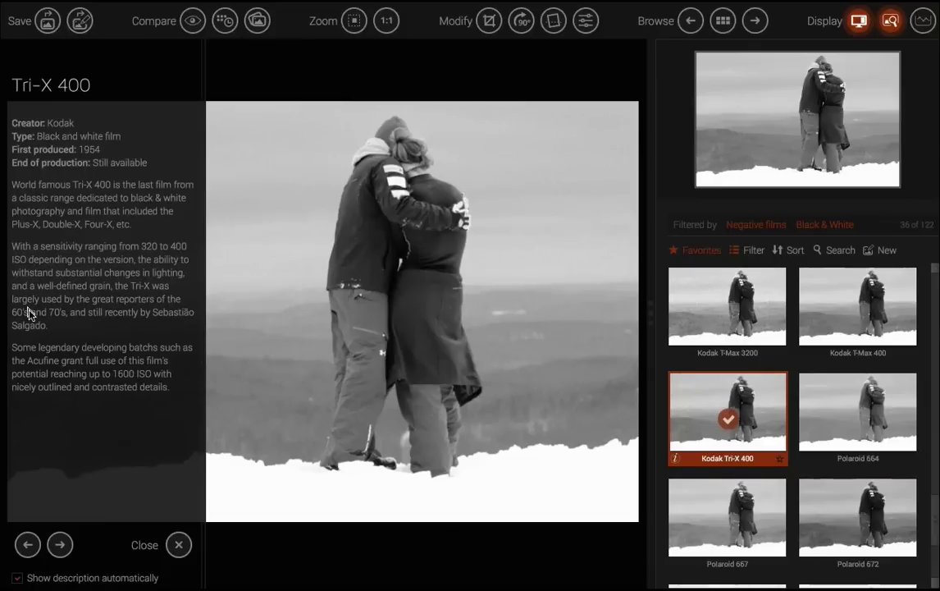
click(178, 544)
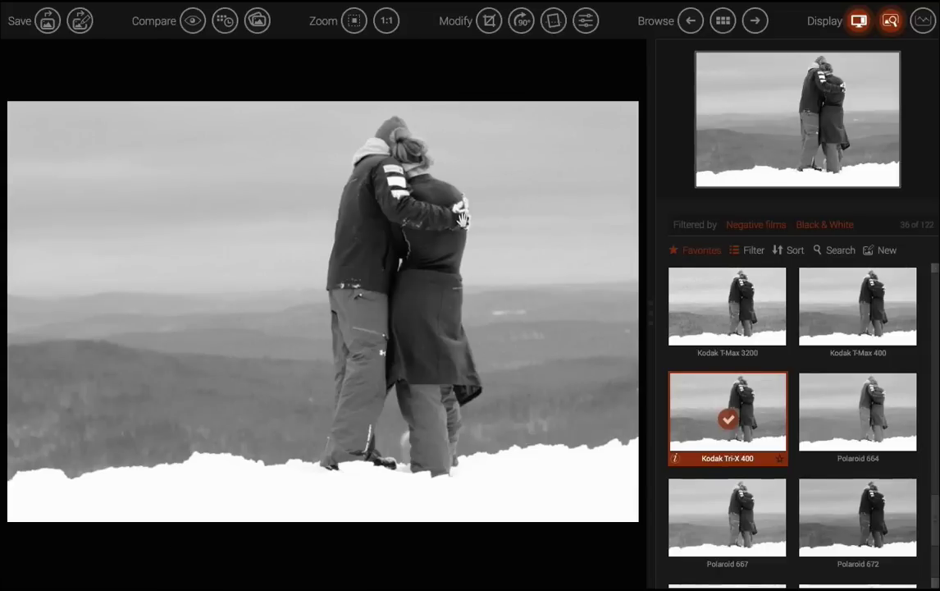
- Inspect the film grain around the couple at 1:1, then return to the whole image
click(407, 194)
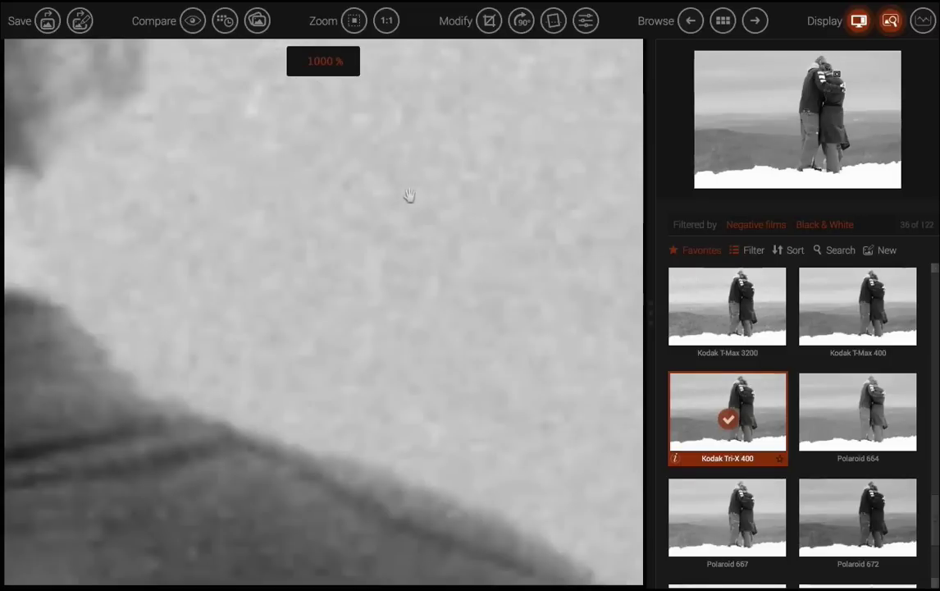
click(387, 22)
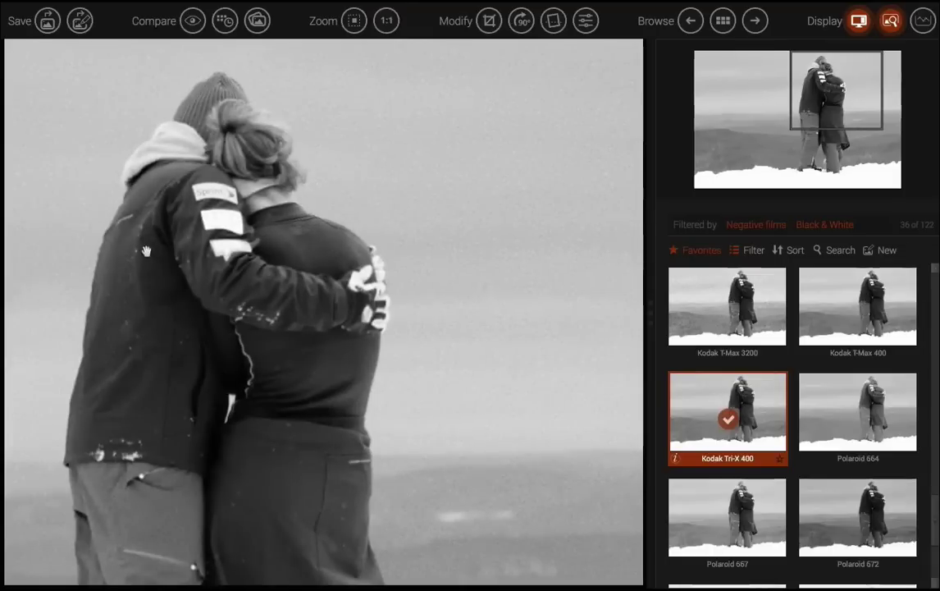
drag(155, 245, 269, 244)
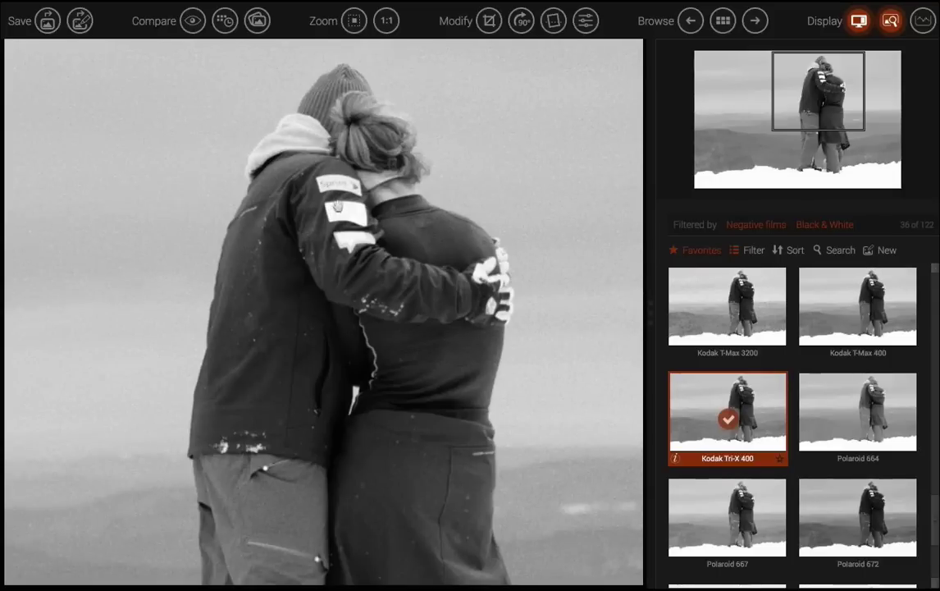
scroll(358, 243, down, 3)
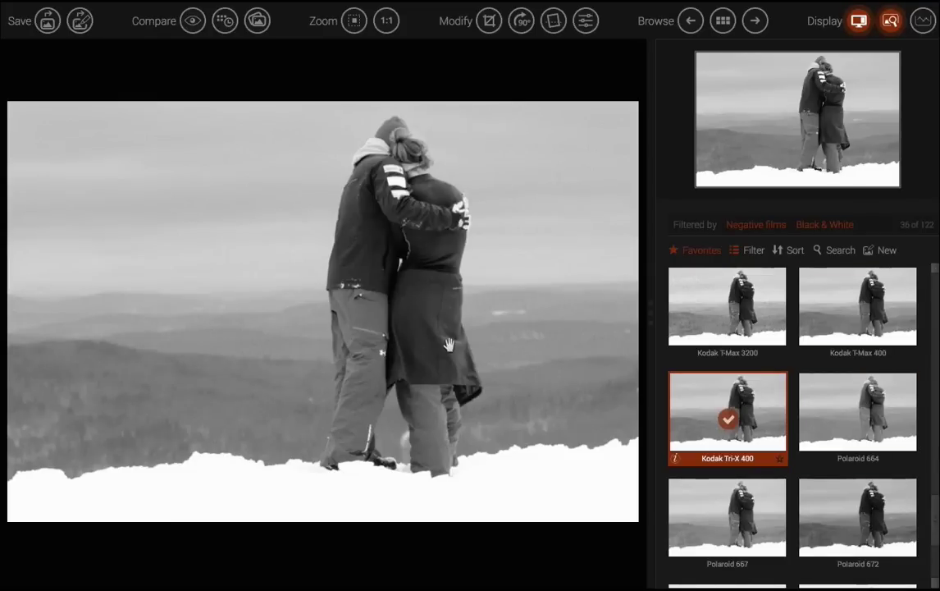
- Switch back to DxO OpticsPro, expand the DxO ViewPoint Perspective settings and select the 16_ViewPoint restaurant photo
key(super+Tab)
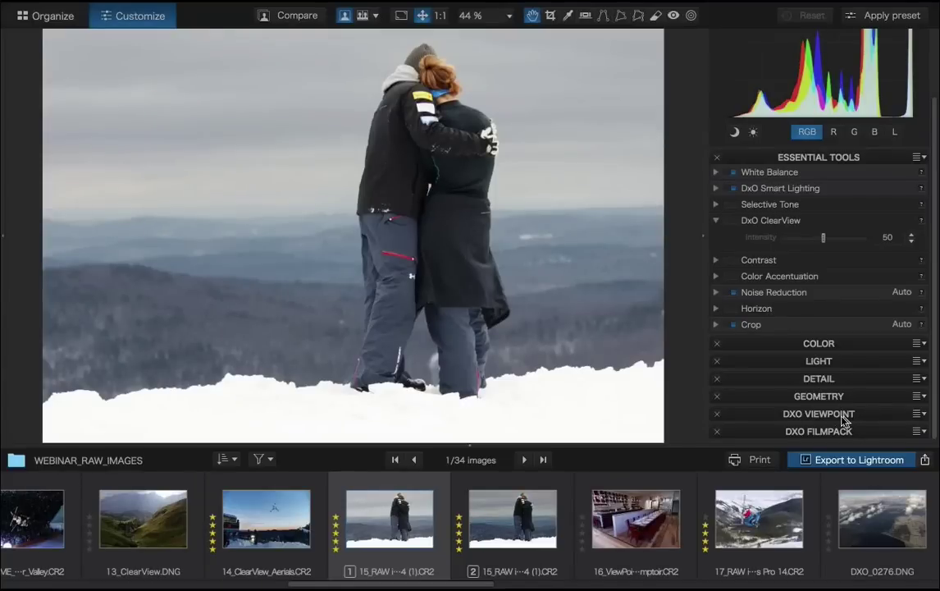
click(841, 414)
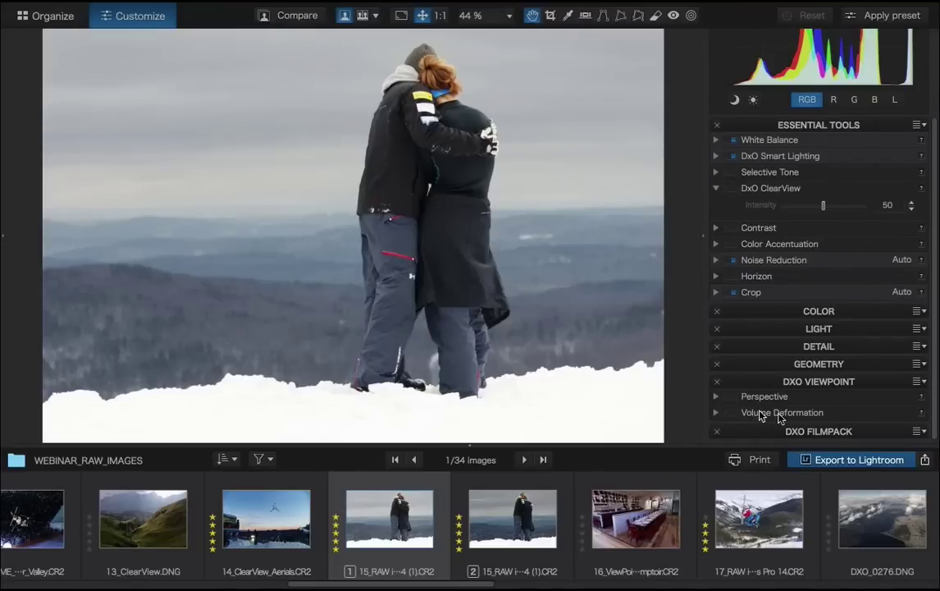
click(715, 398)
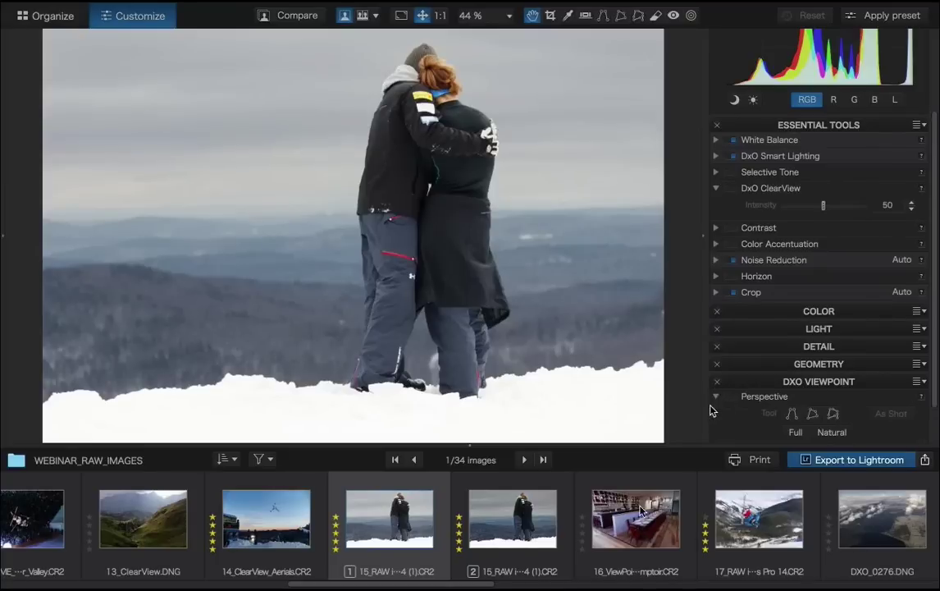
click(629, 531)
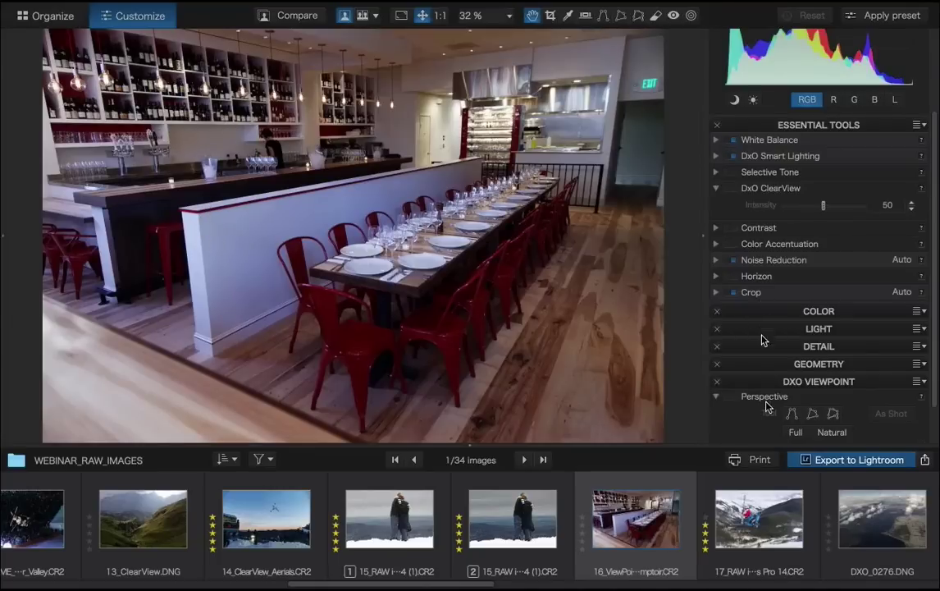
- Align Force Parallel guides with the near end of the white partition and the wall edge beside the exit sign, and preview the correction
click(791, 415)
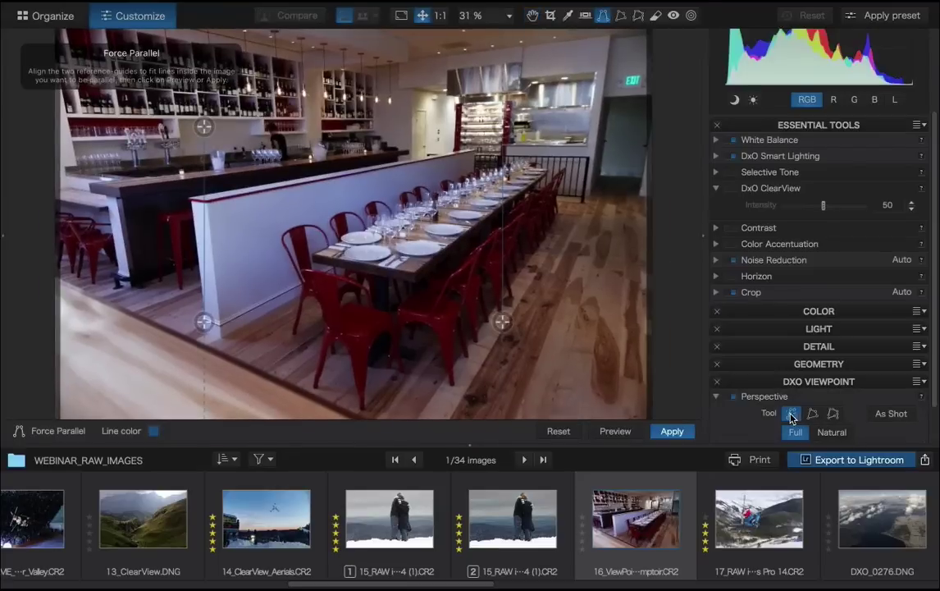
drag(203, 322, 227, 387)
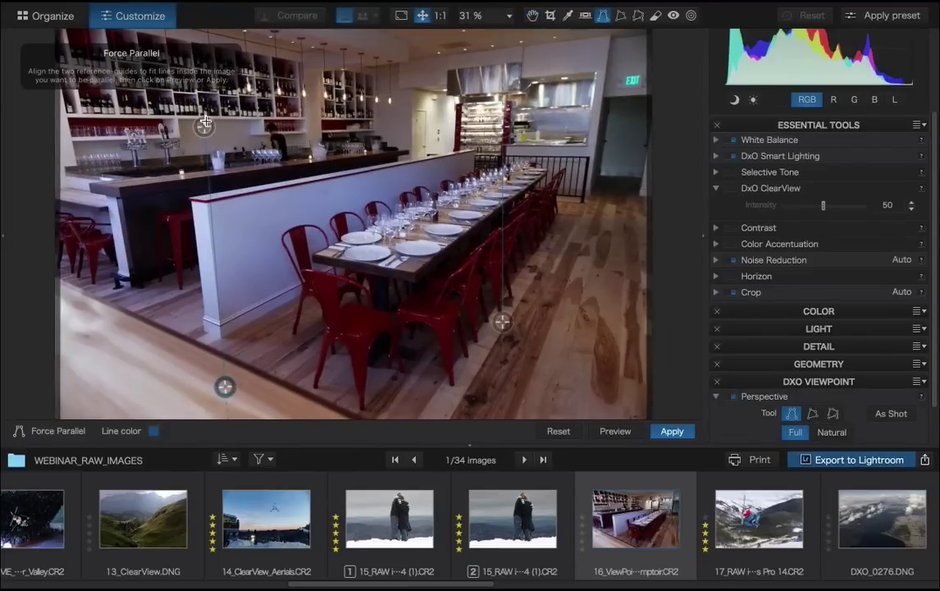
drag(203, 126, 198, 113)
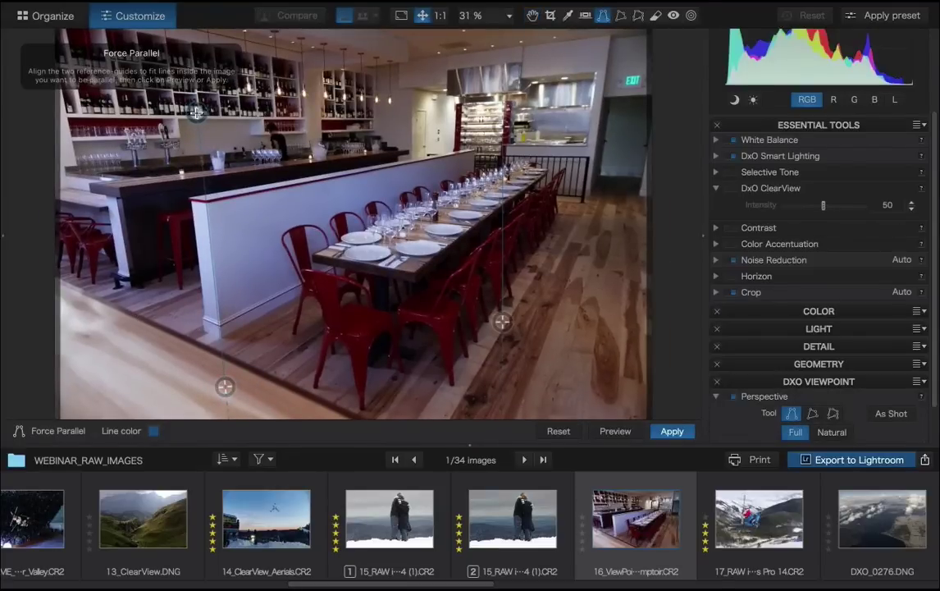
drag(483, 93, 605, 70)
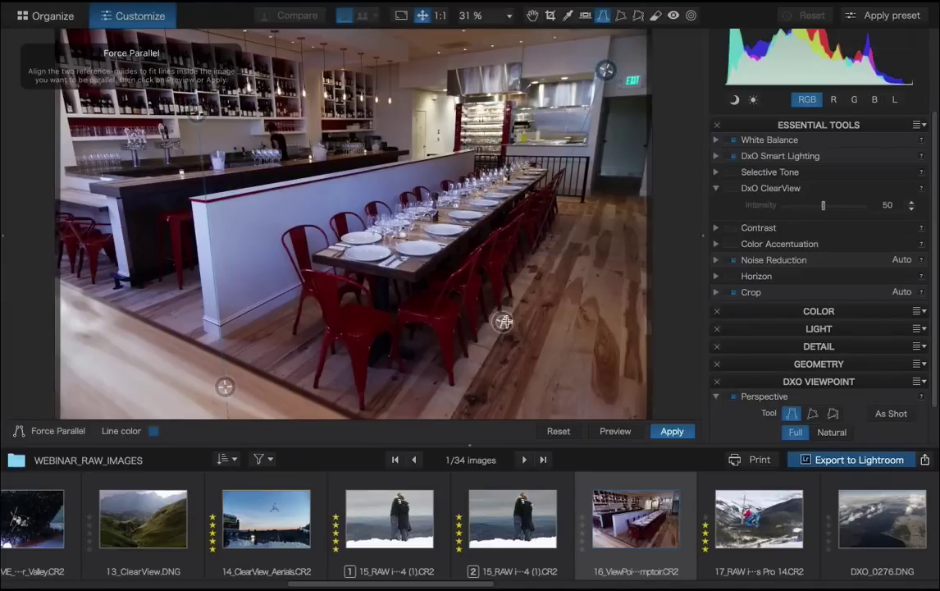
drag(502, 322, 577, 285)
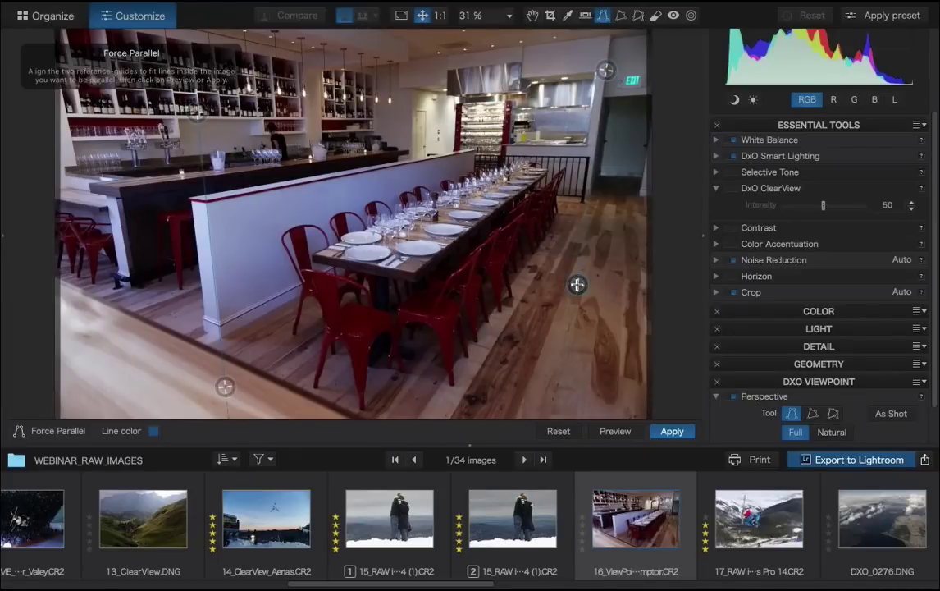
click(615, 430)
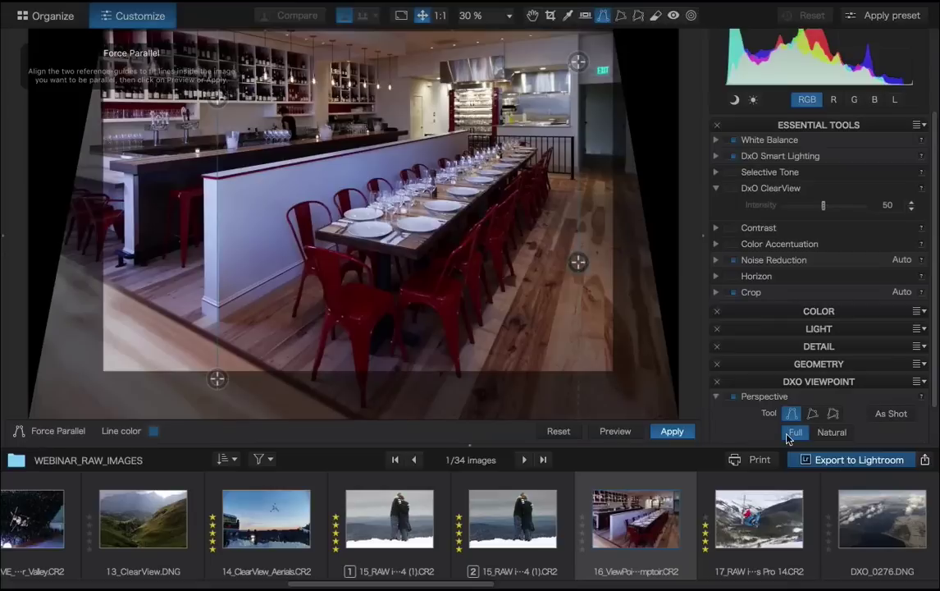
- Compare the Full and Natural perspective corrections on the restaurant photo, and apply the Natural one
click(830, 432)
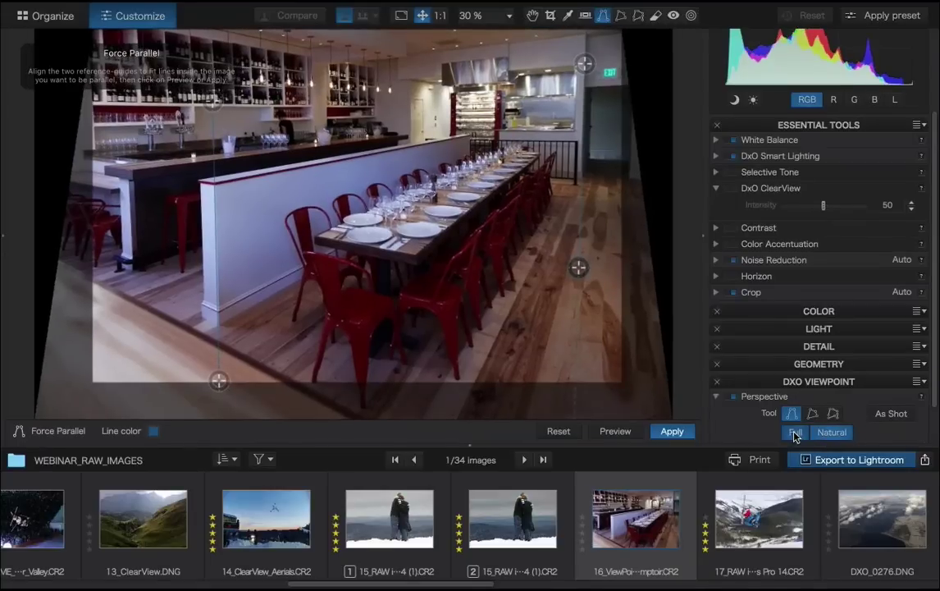
click(795, 433)
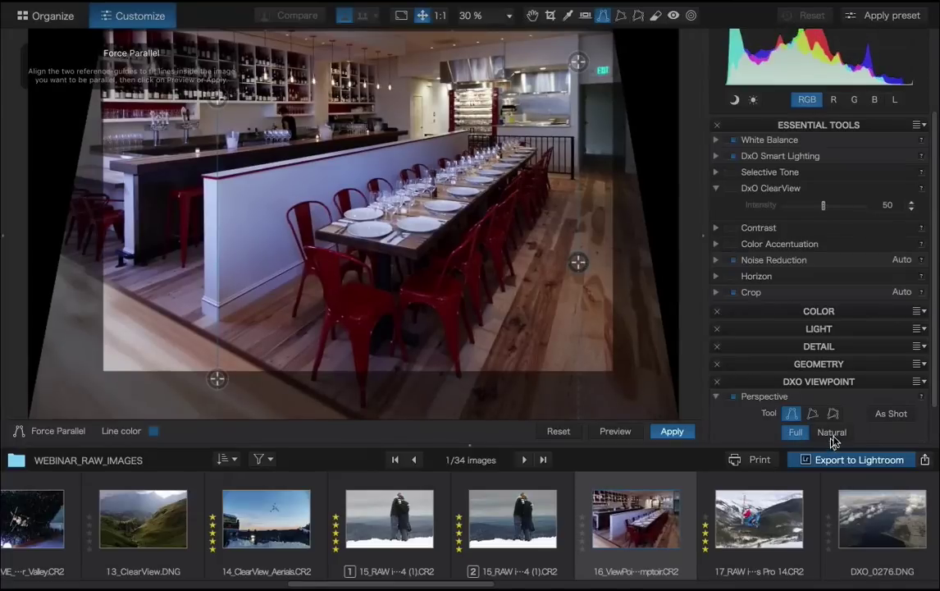
click(832, 433)
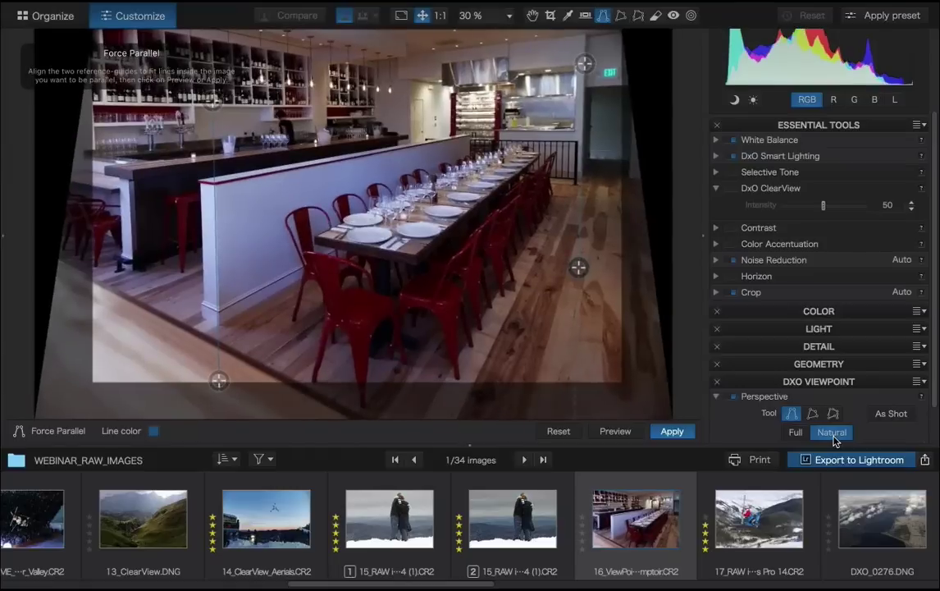
click(672, 431)
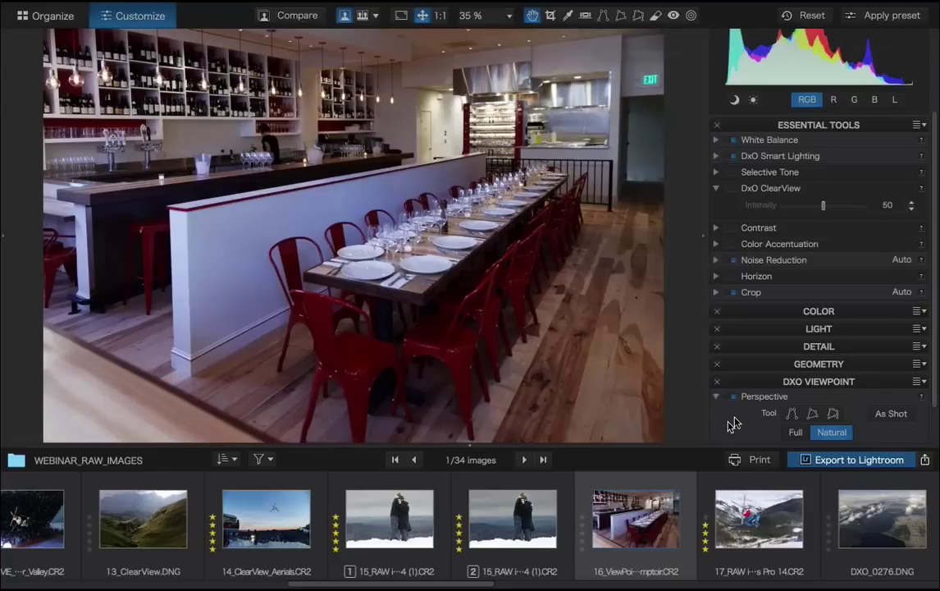
- Toggle the Perspective correction off and on to compare the restaurant photo, and collapse the DxO ViewPoint settings
click(768, 402)
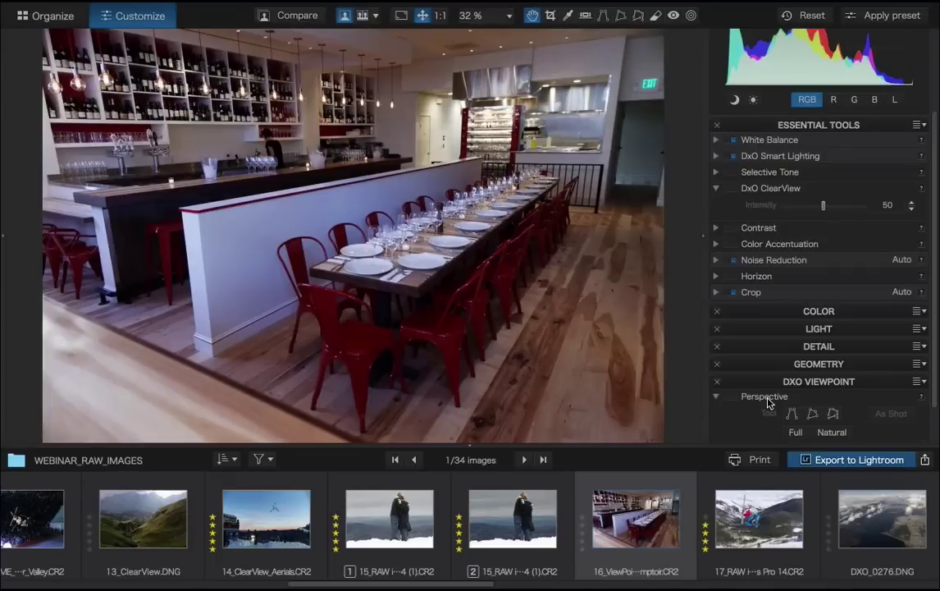
click(768, 402)
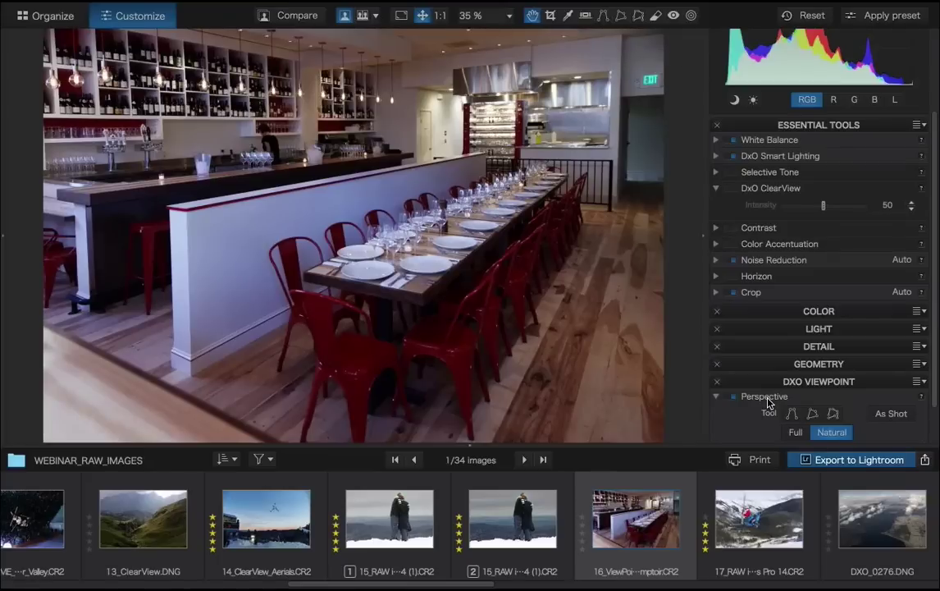
click(809, 382)
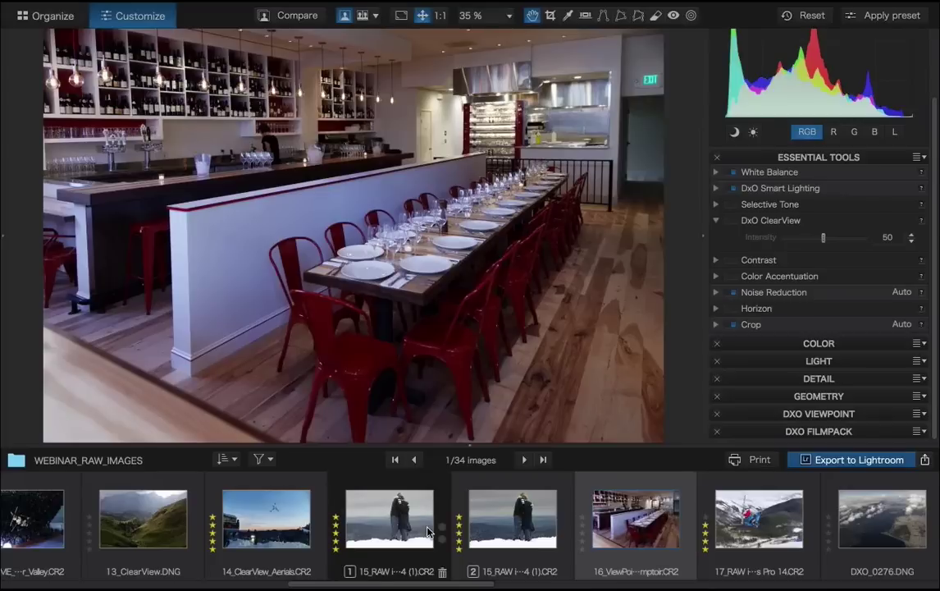
- Select all images in the WEBINAR_RAW_IMAGES folder and bring up the print settings for them
scroll(427, 531, right, 5)
click(523, 534)
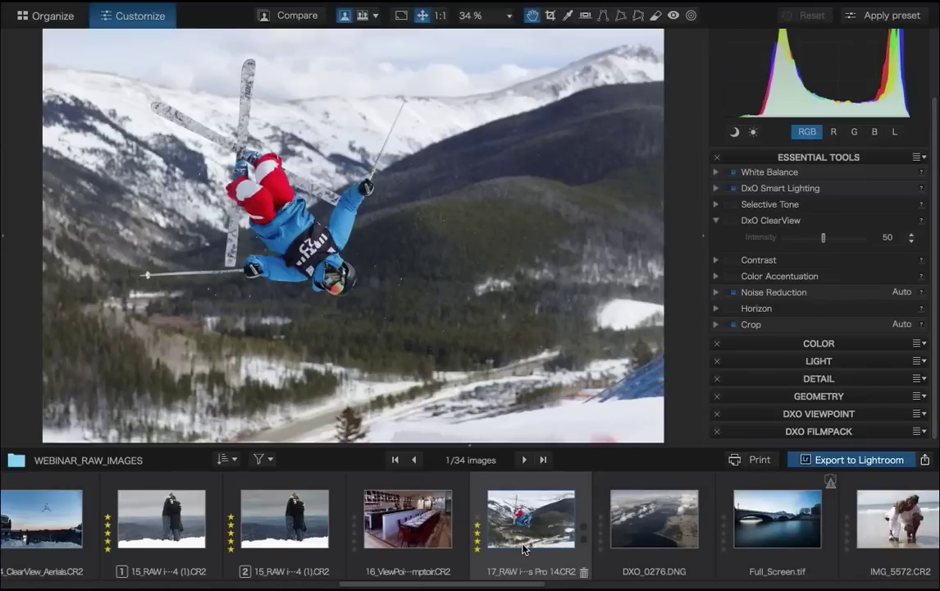
key(ctrl+a)
click(762, 464)
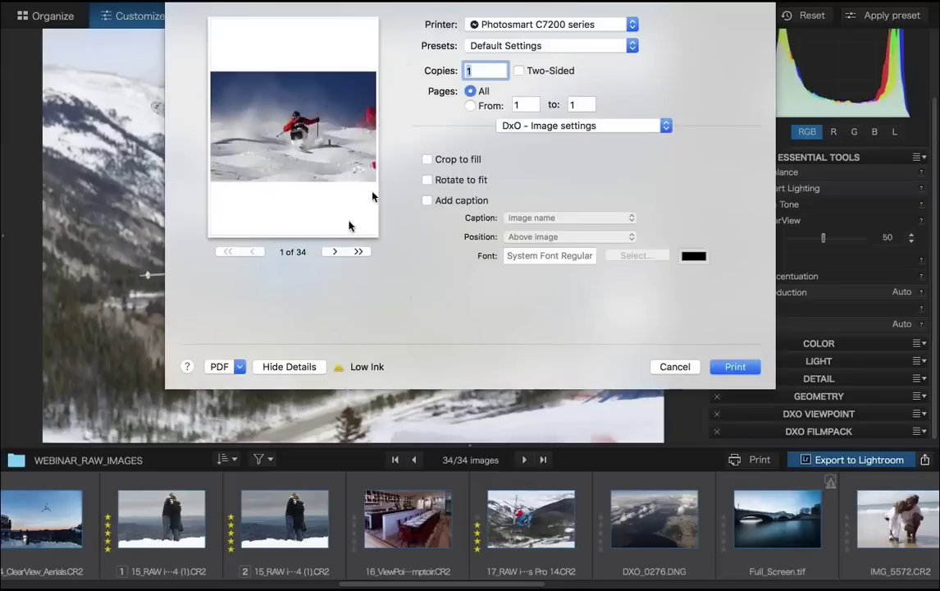
- Preview the Rotate to fit option for the prints, and set the DxO layout to 6 rows and 4 columns
click(428, 180)
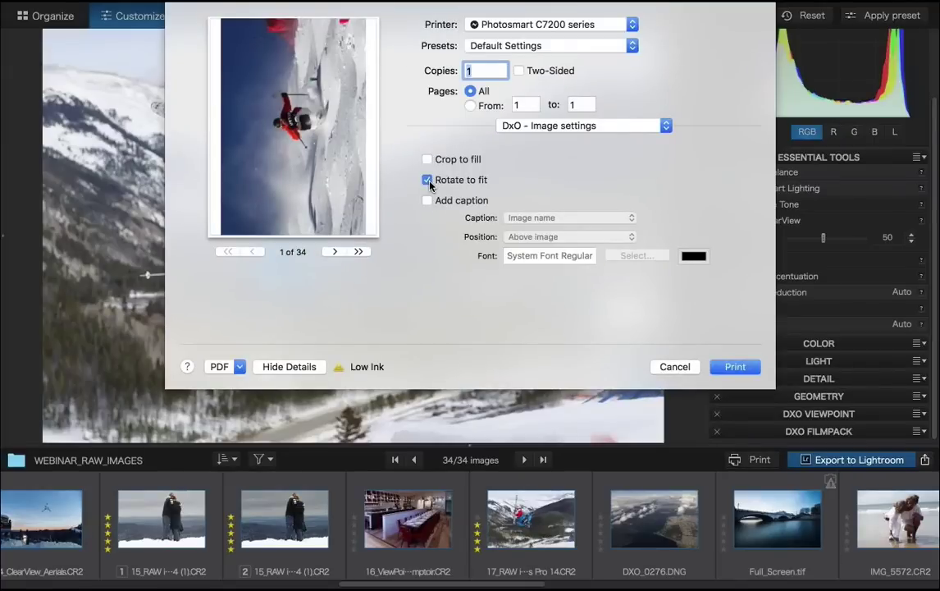
click(427, 181)
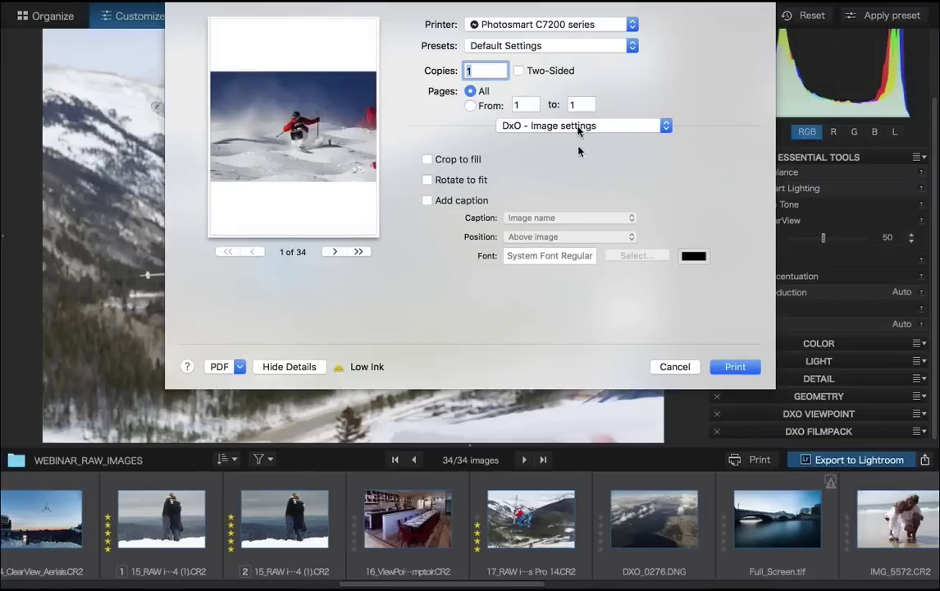
click(518, 123)
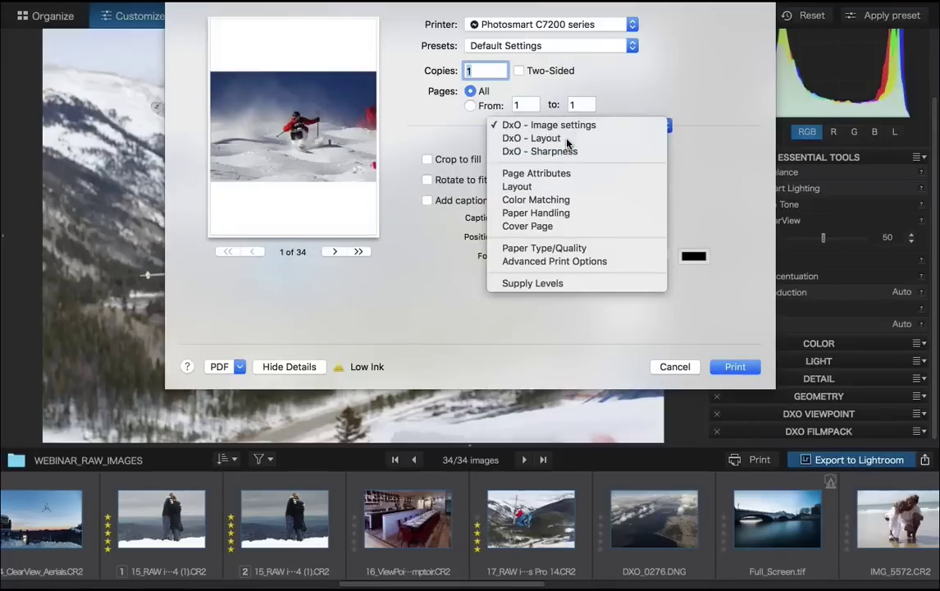
click(538, 139)
drag(537, 275, 582, 272)
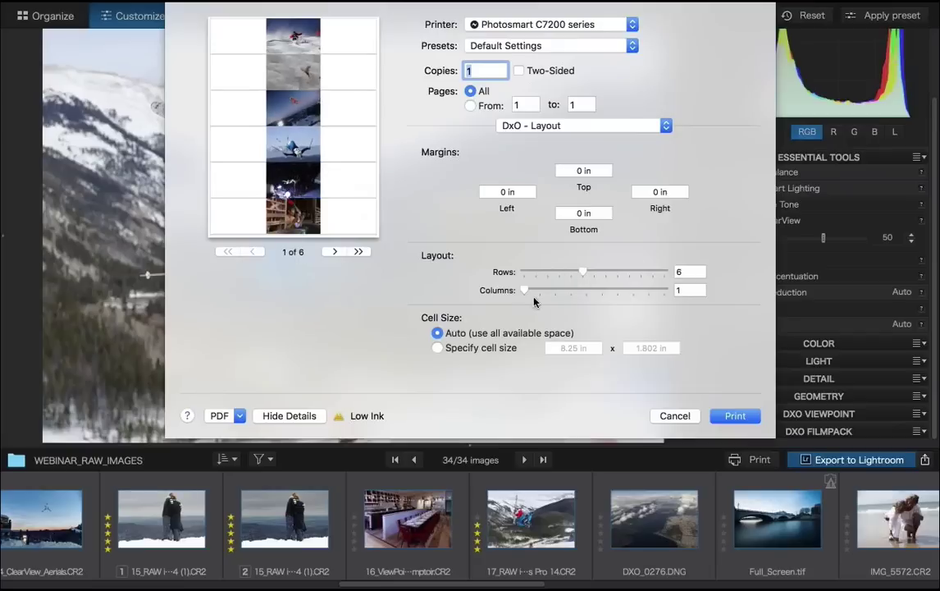
drag(527, 293, 579, 290)
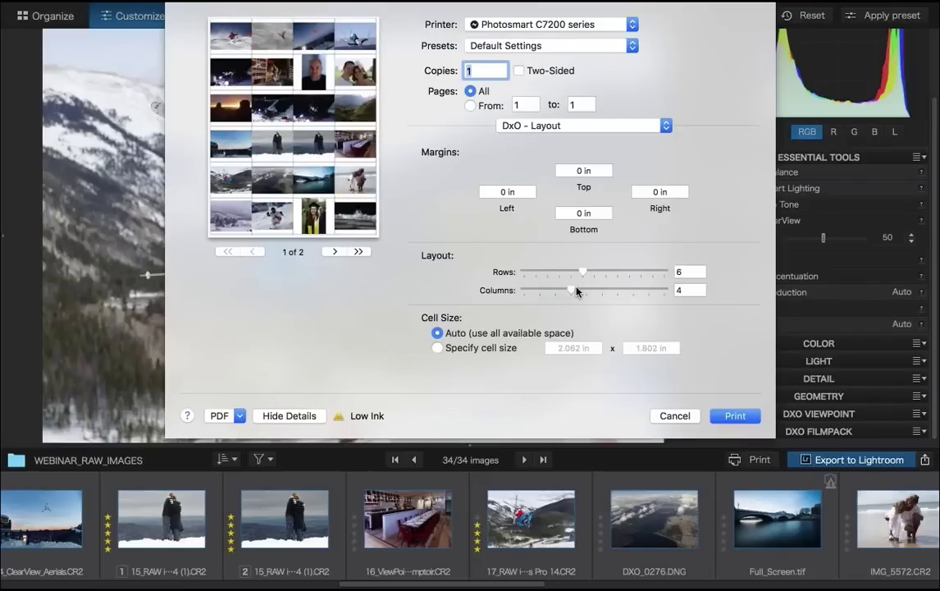
- Add a caption with the image name and metadata to each photo on the print layout
click(570, 127)
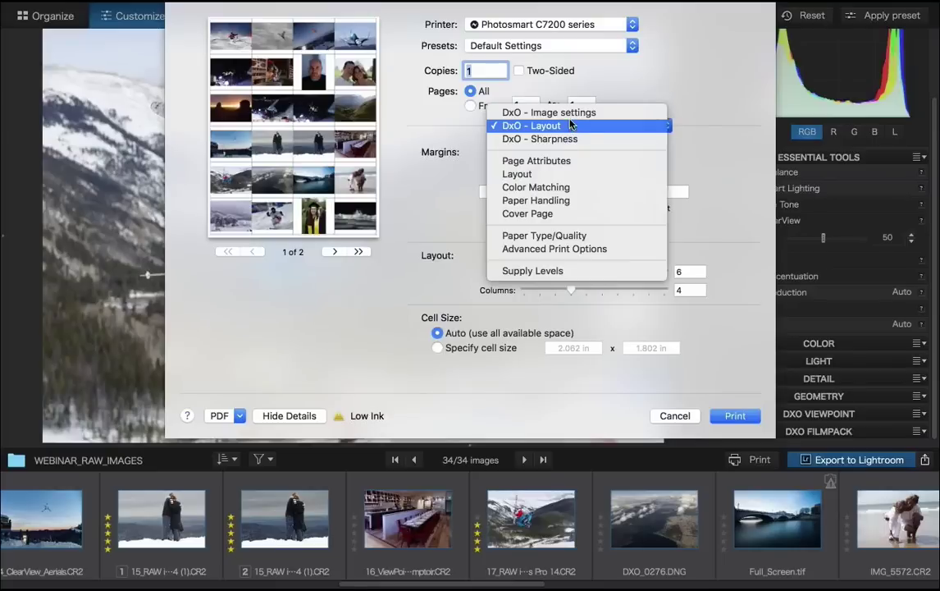
click(571, 115)
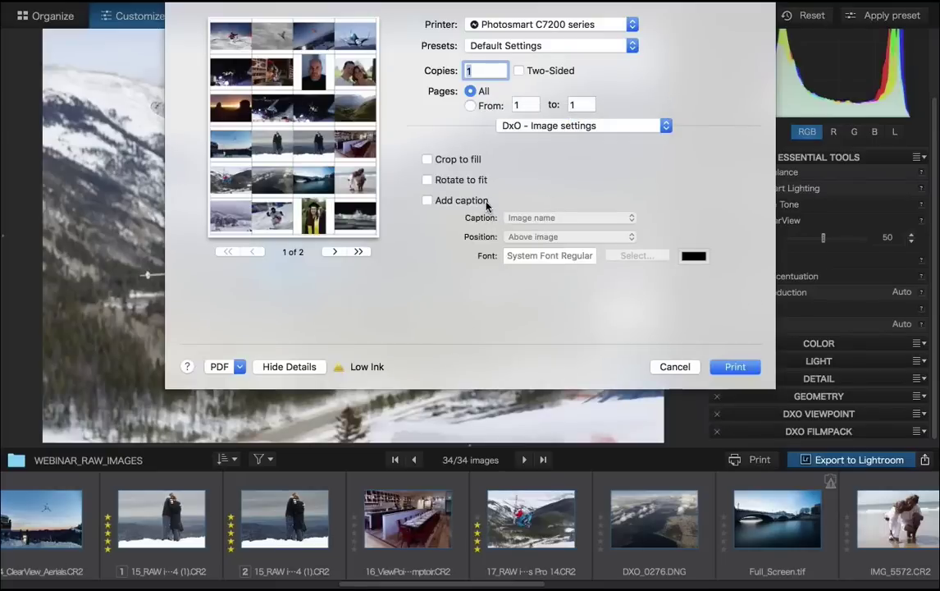
click(426, 200)
click(538, 218)
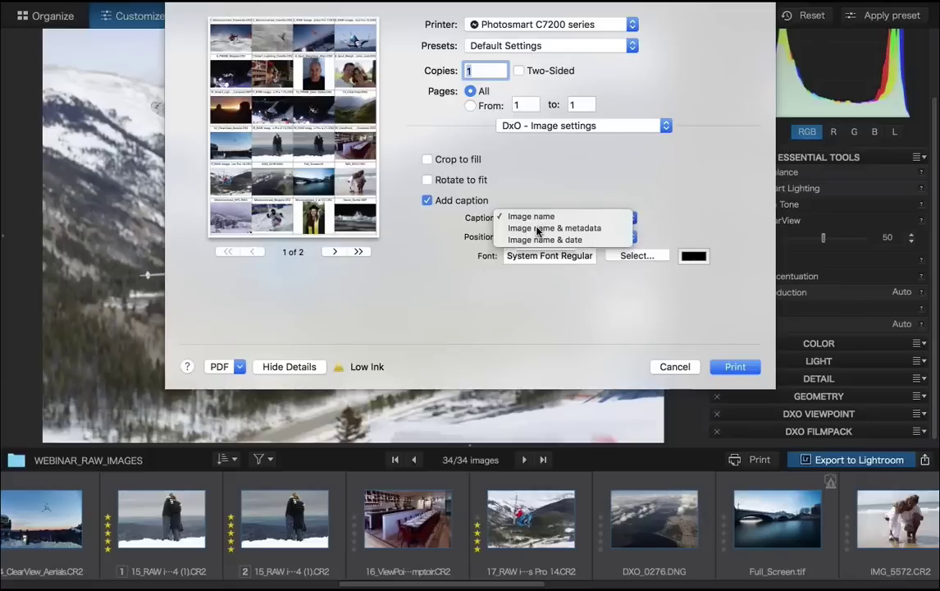
click(537, 229)
- View the DxO Sharpness print settings and leave the print dialog without printing
click(537, 125)
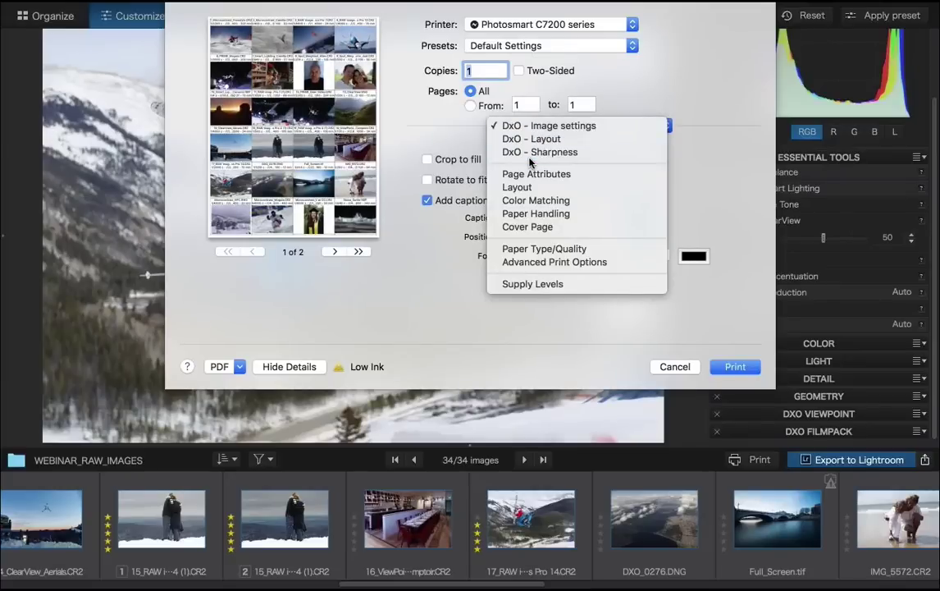
click(538, 151)
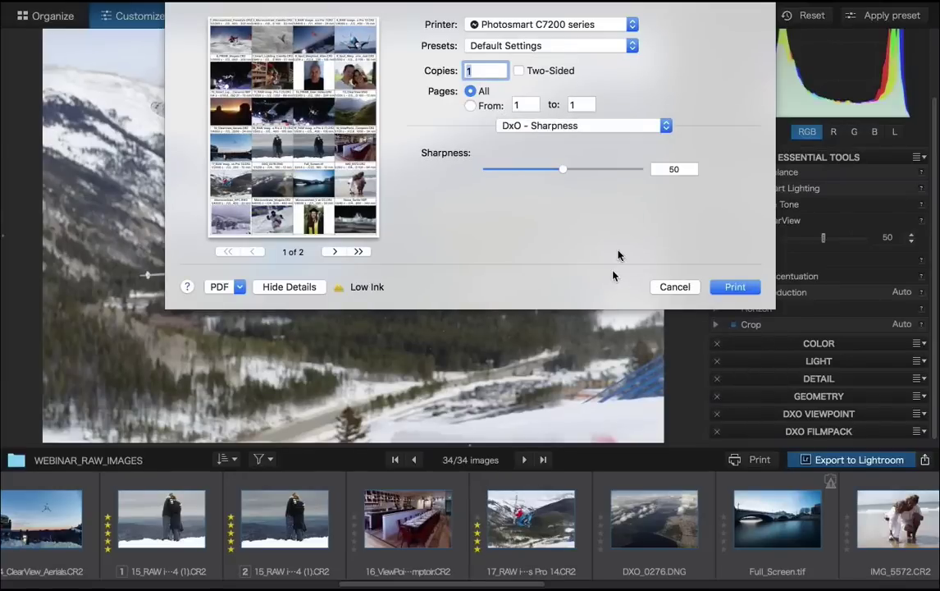
click(673, 288)
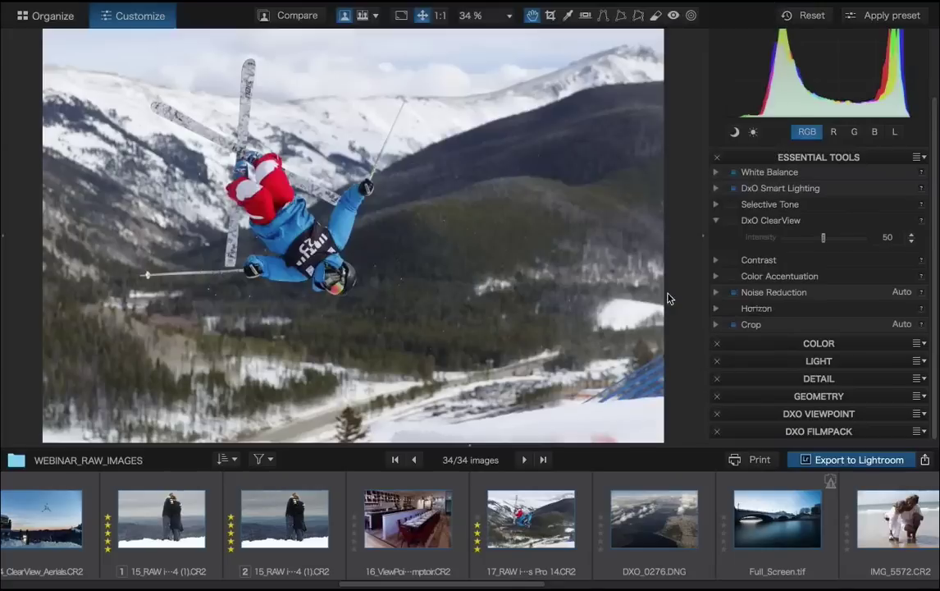
- Look through the available export and sharing destinations for the selected images
click(924, 461)
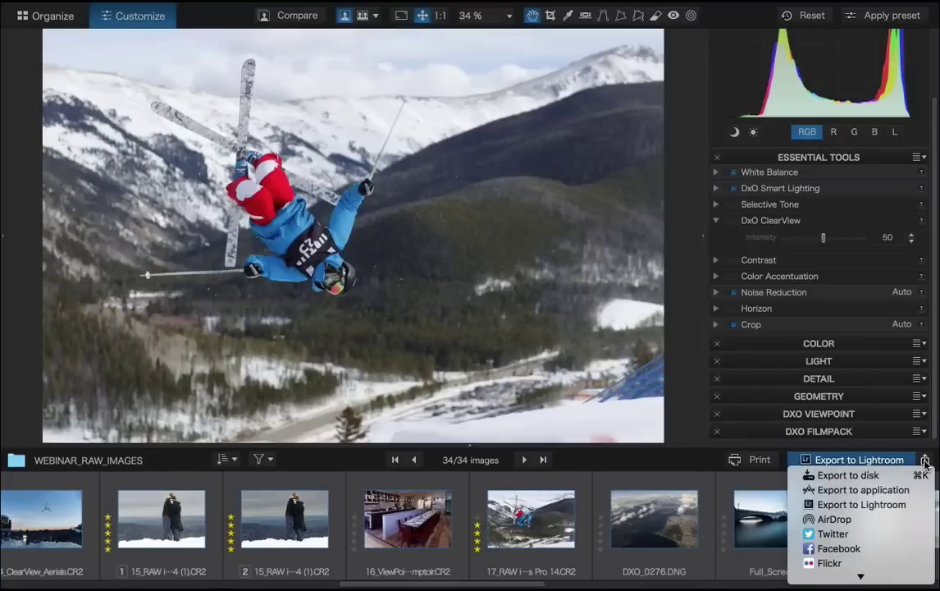
scroll(886, 542, down, 2)
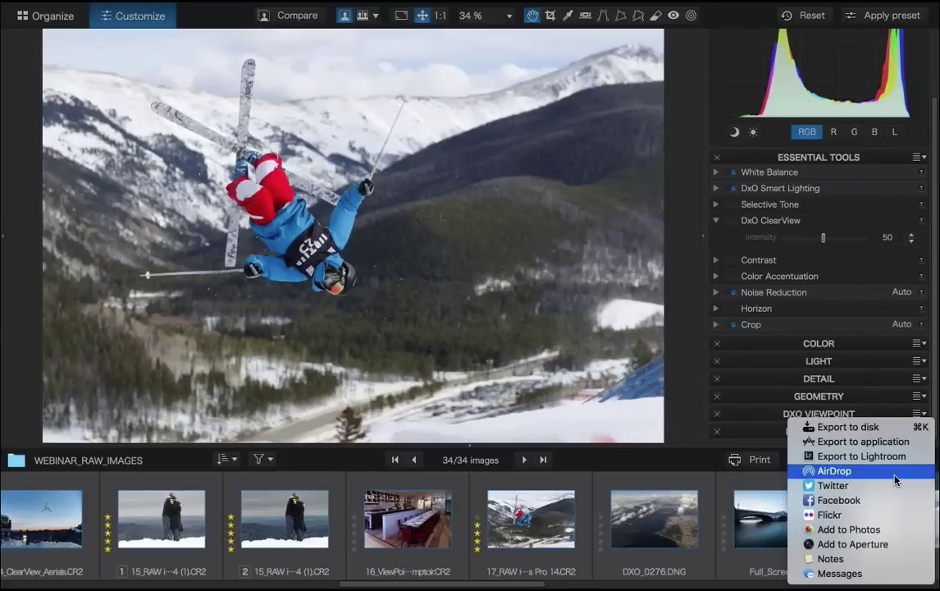
click(536, 511)
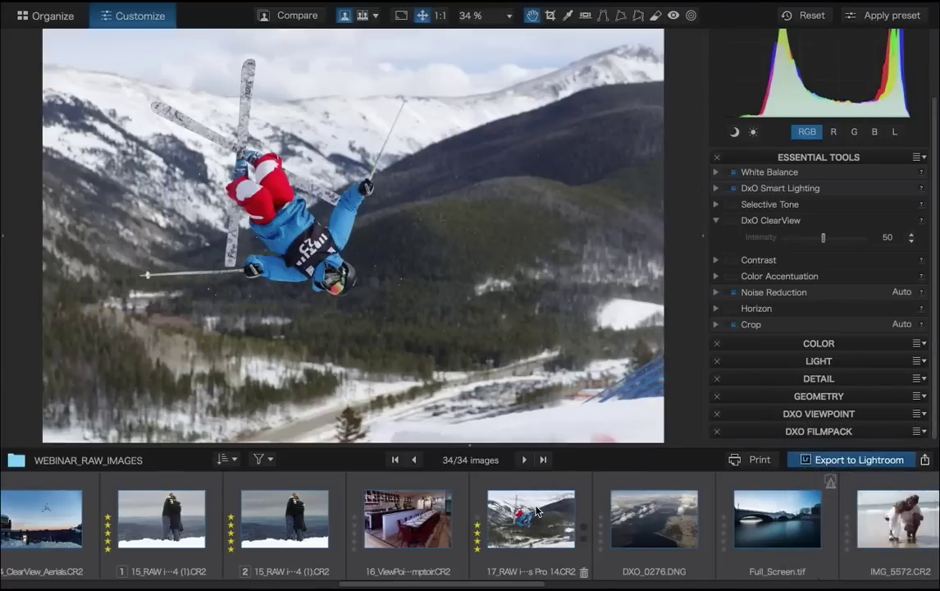
- Select the DXO_0276.DNG aerial photo, review the interpolation choices for a Twitter export, and cancel the export
click(598, 504)
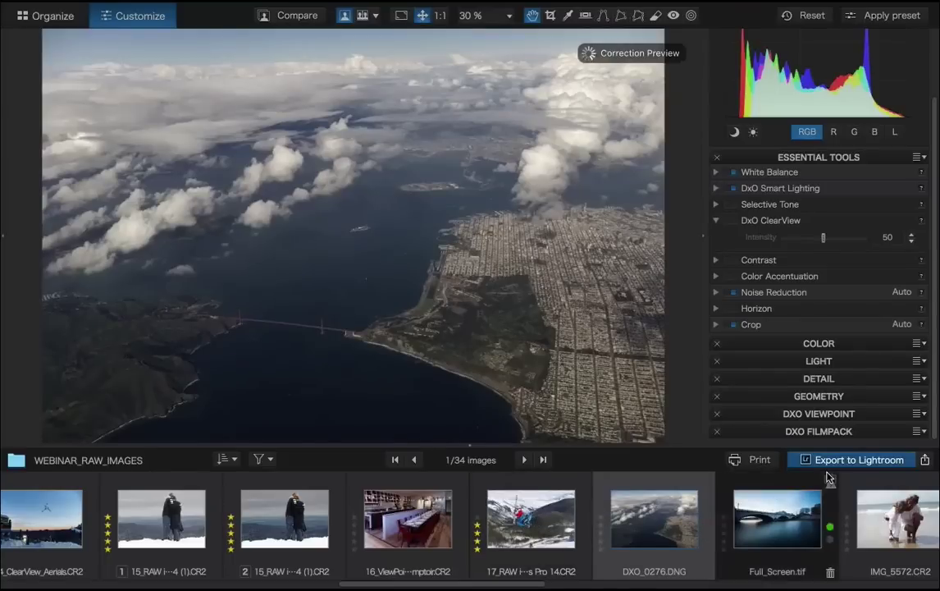
click(918, 460)
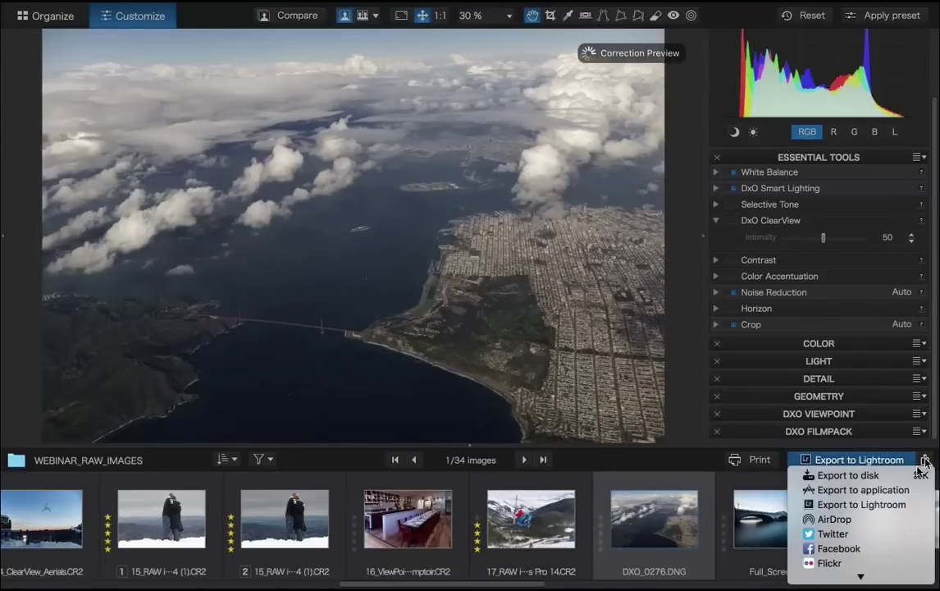
click(888, 534)
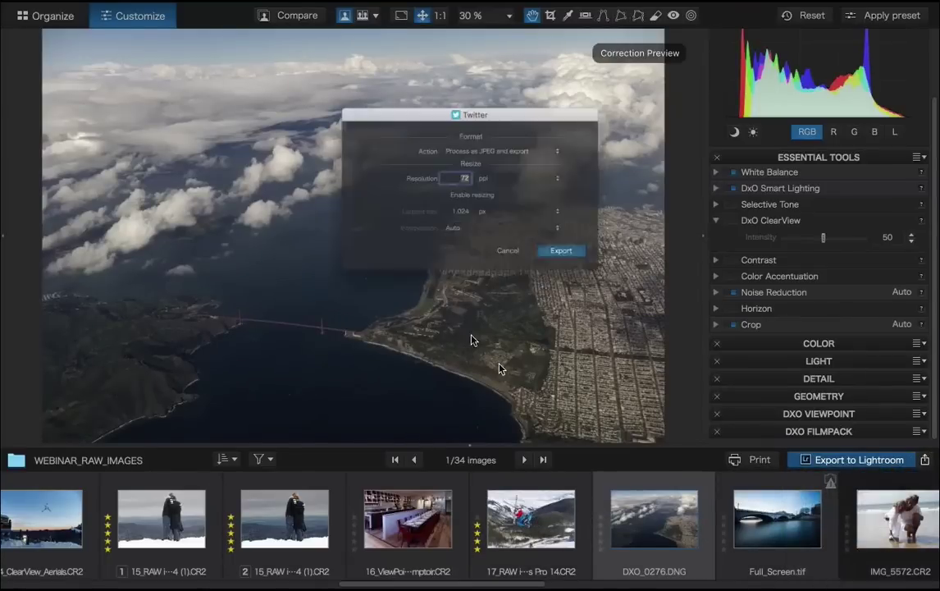
click(473, 238)
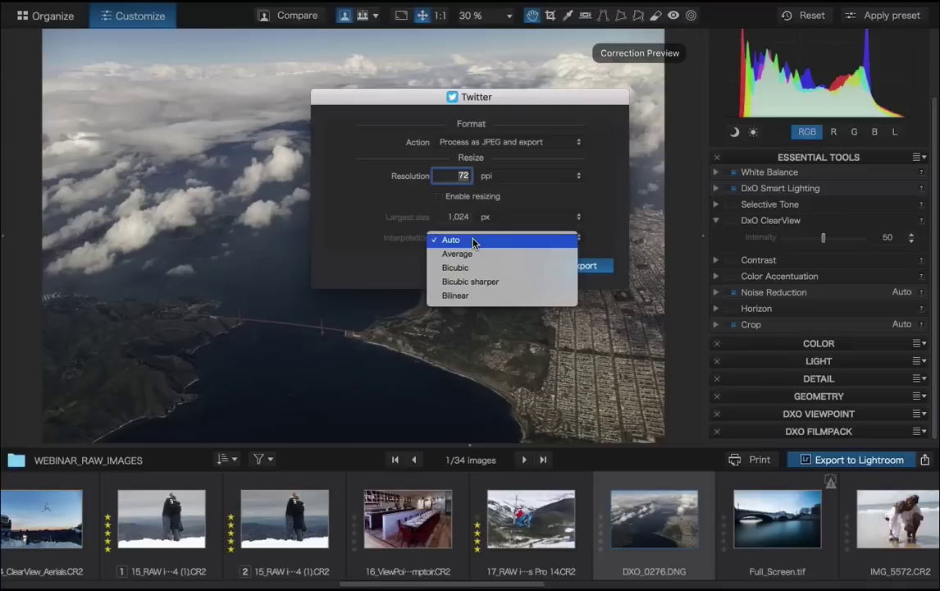
click(380, 255)
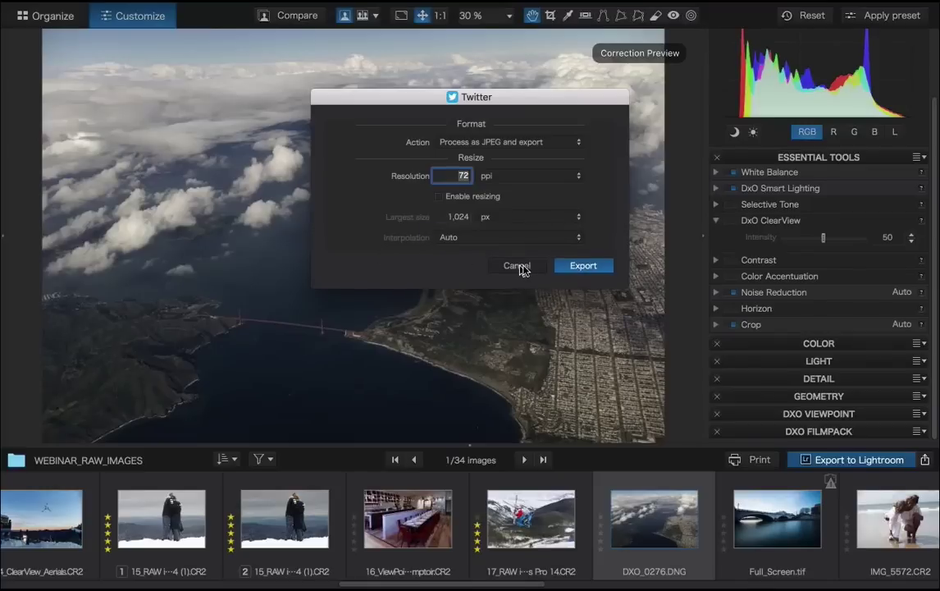
click(520, 266)
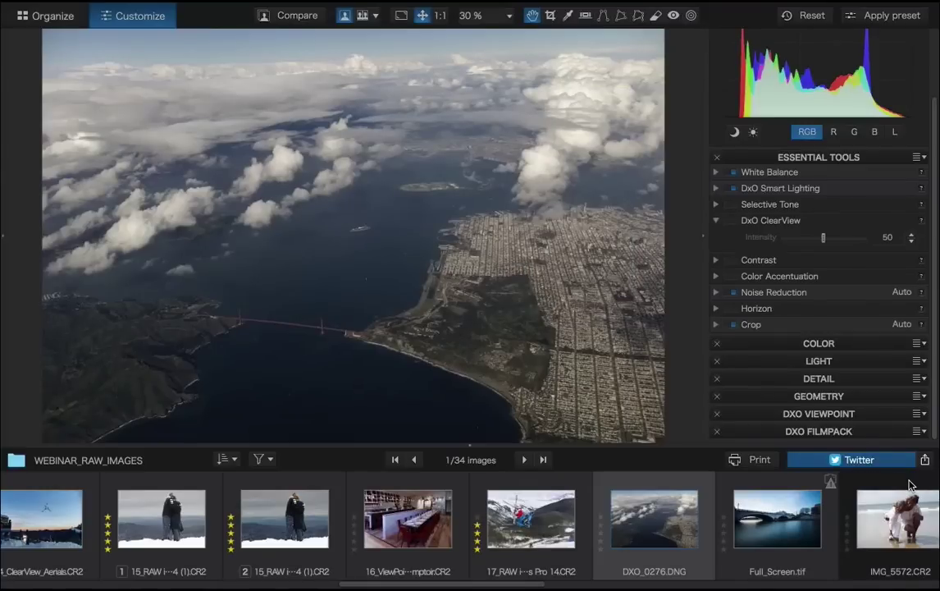
- Review the processing formats for exporting the aerial photo to Lightroom, and cancel the export
click(924, 460)
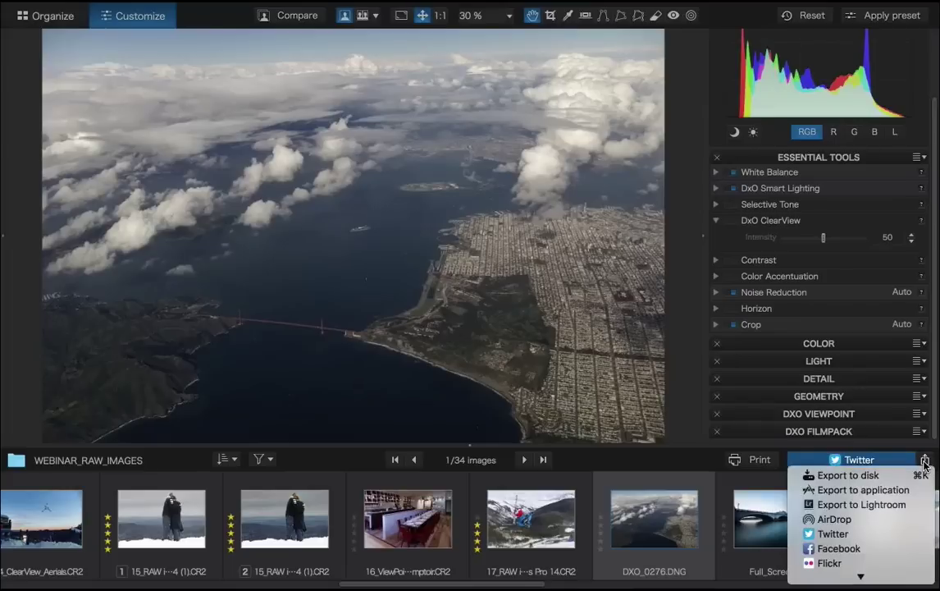
click(901, 505)
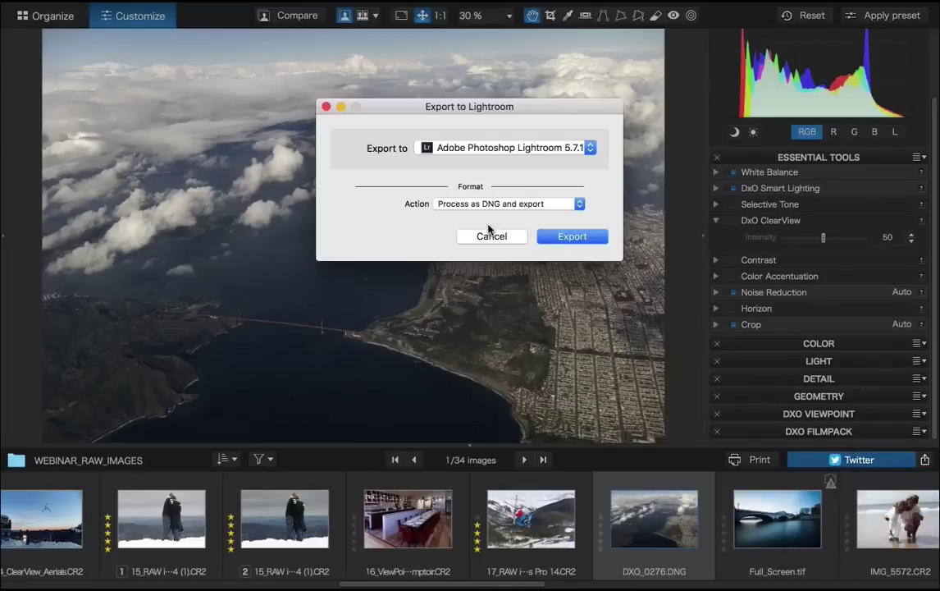
click(487, 204)
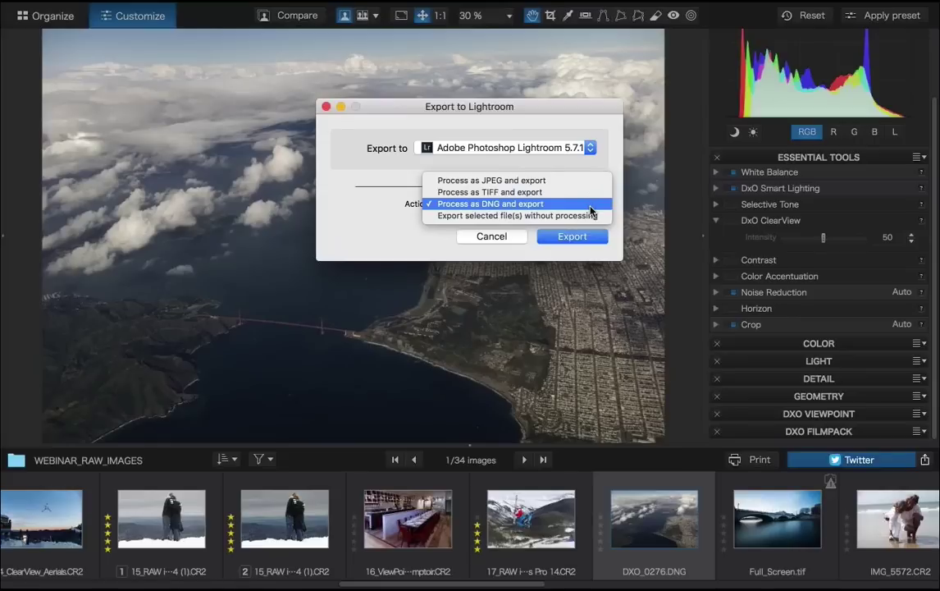
click(485, 240)
click(485, 238)
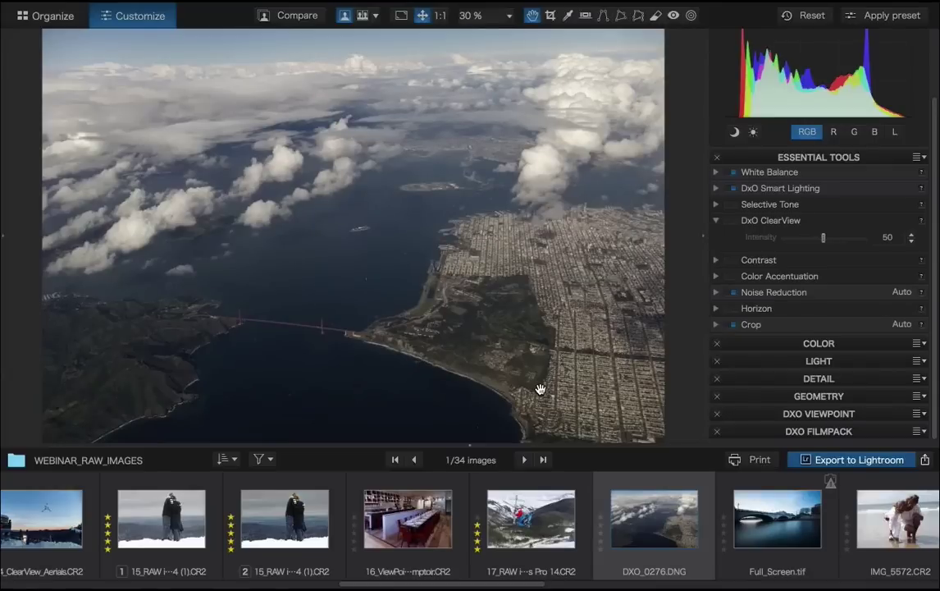
- Switch to Adobe Photoshop Lightroom 5
key(super+Tab)
key(super+Tab)
key(super+Tab)
key(super+Tab)
key(super+Tab)
key(super+Tab)
key(super+Tab)
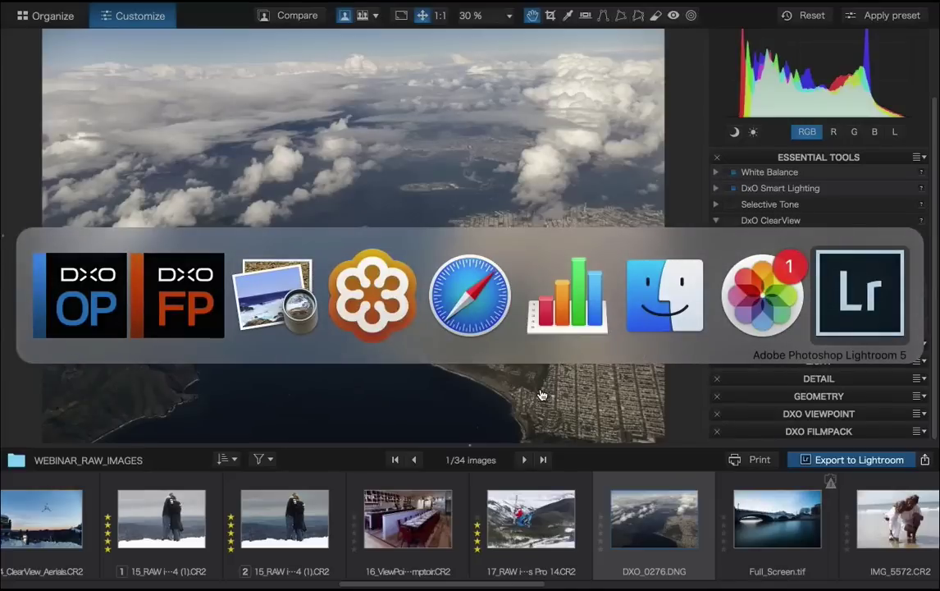
key(super+Tab)
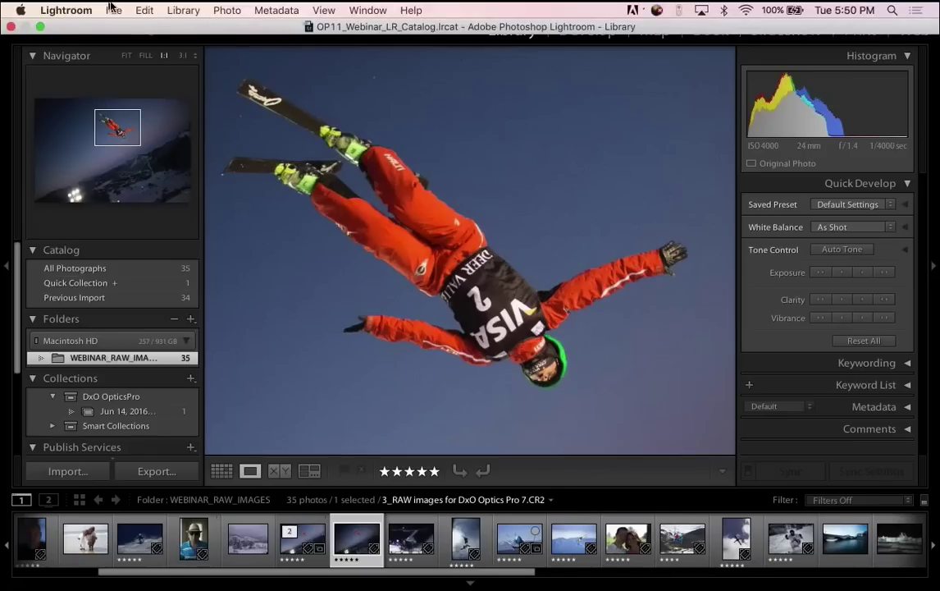
- Look through the catalog, export and plug-in commands available for the selected photo
click(112, 10)
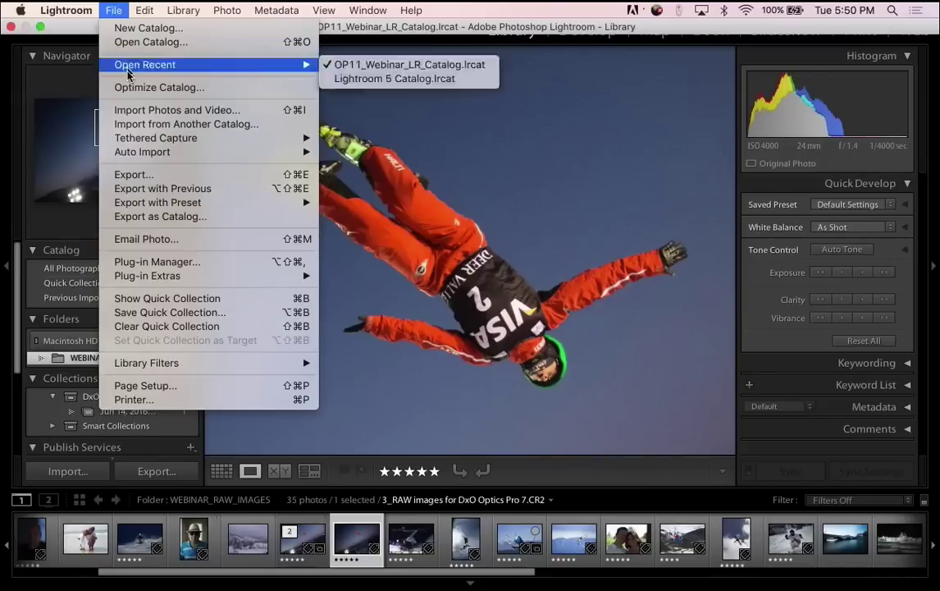
mouse_move(176, 283)
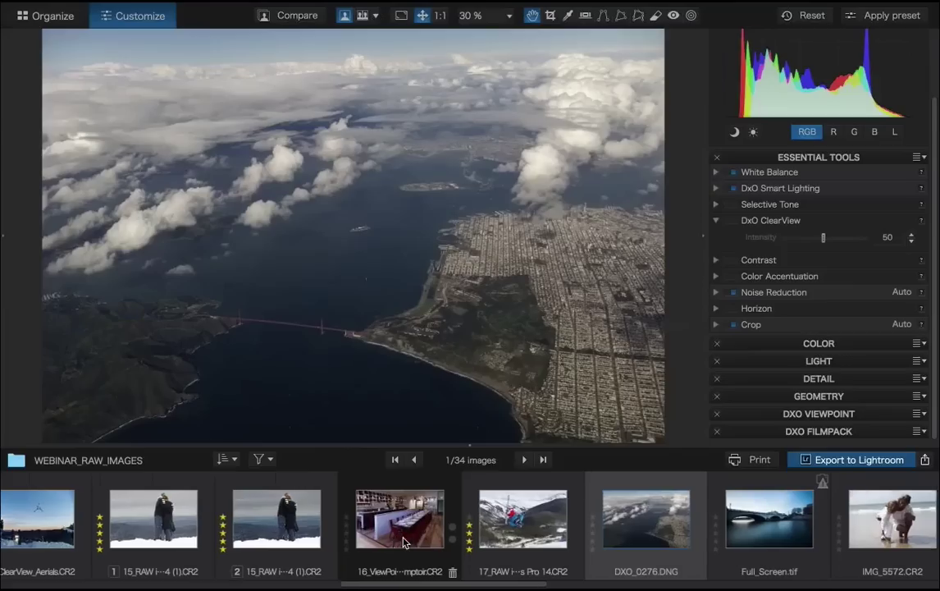
- Select the 3_RAW images aerial skier photo in DxO OpticsPro and set its noise reduction to PRIME
scroll(403, 542, right, 10)
scroll(404, 541, right, 15)
scroll(404, 542, left, 20)
scroll(404, 541, left, 3)
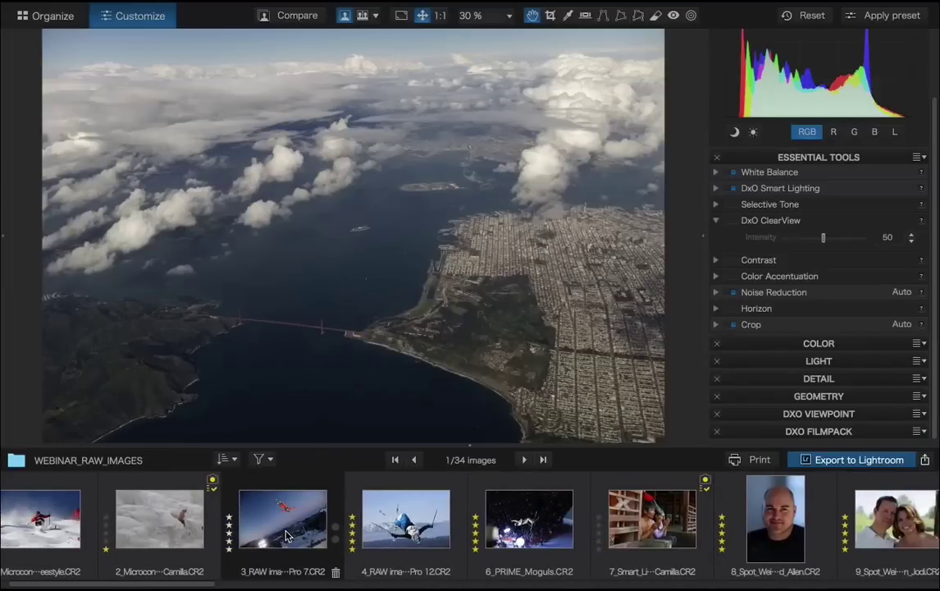
click(287, 536)
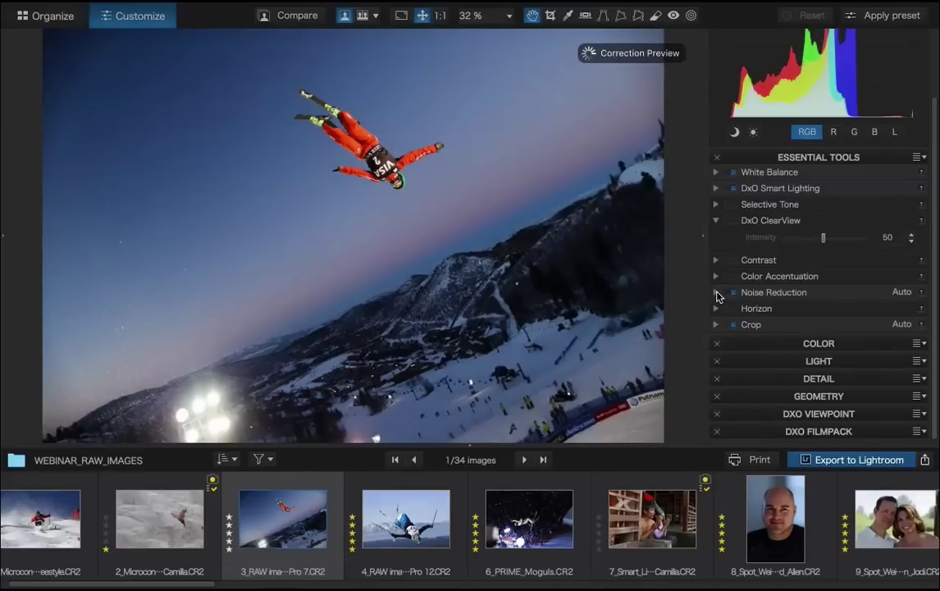
click(717, 293)
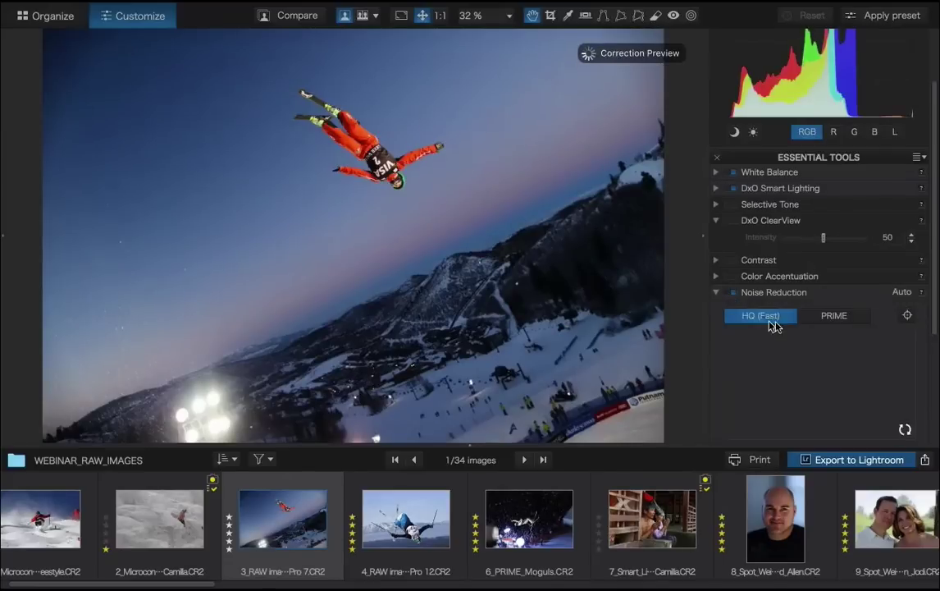
click(835, 316)
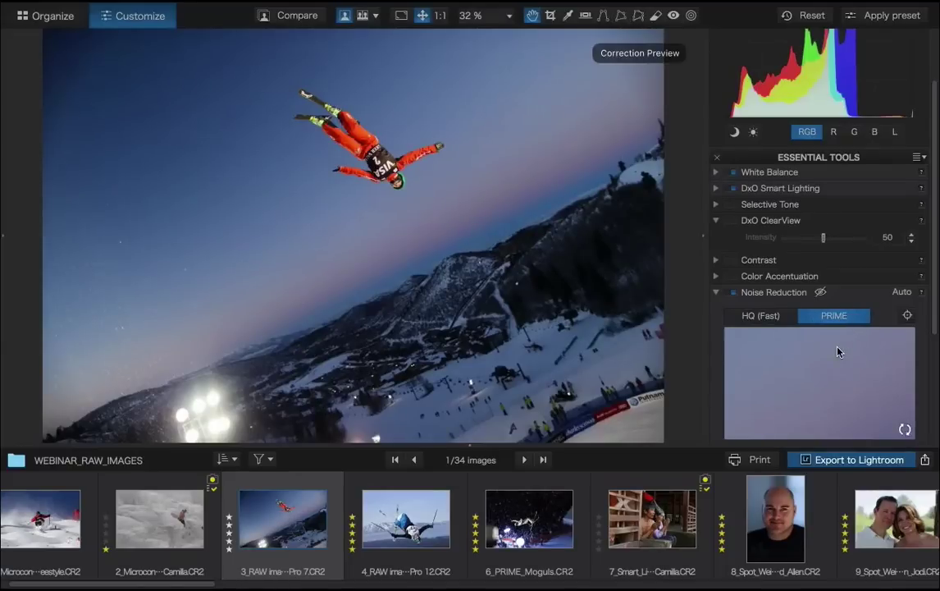
- Review the Lightroom export settings for the aerial skier photo with DNG processing, and cancel the export
click(863, 462)
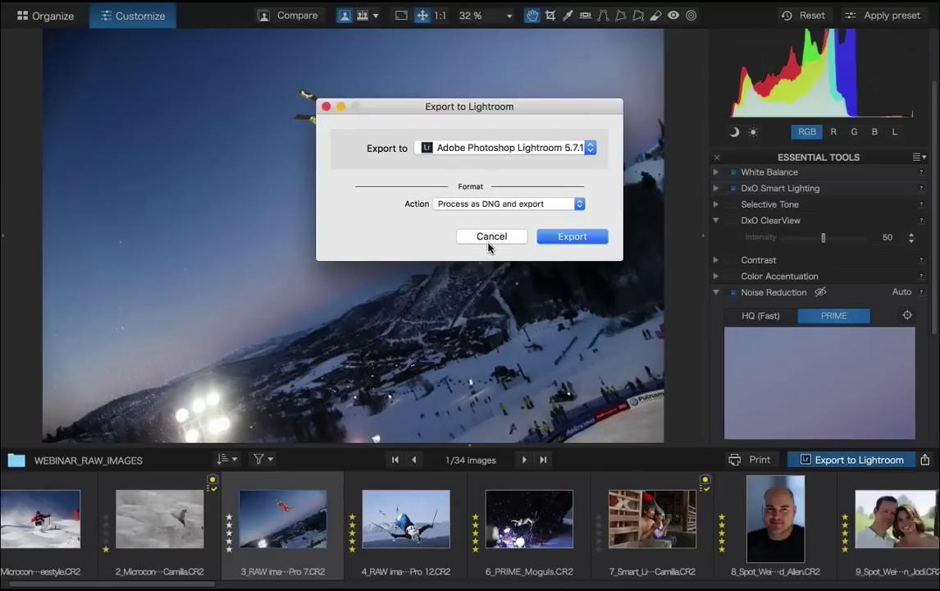
click(490, 237)
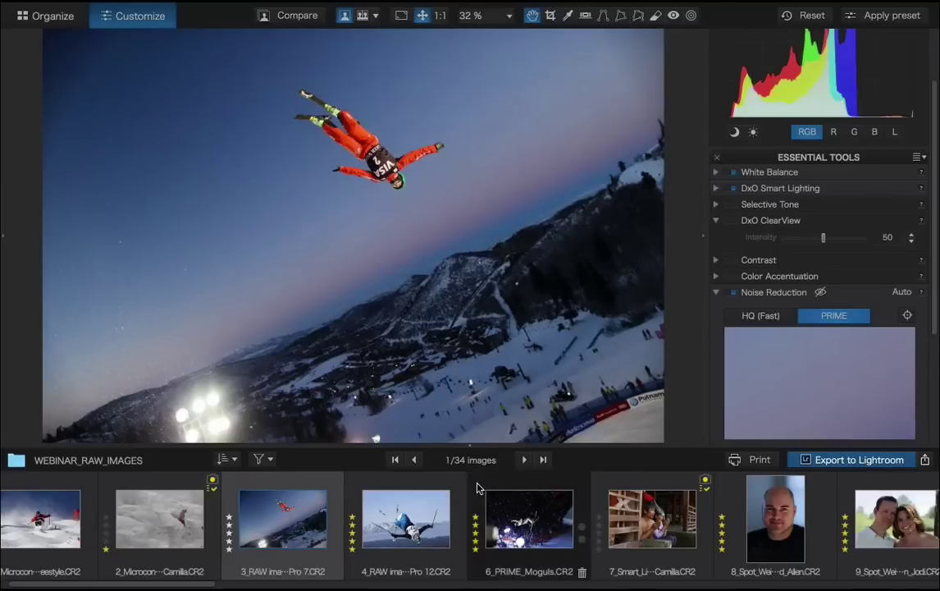
- Switch to Lightroom and select the processed 3_RAW images for DxO Optics Pro 7_DxO.dng photo
key(super+Tab)
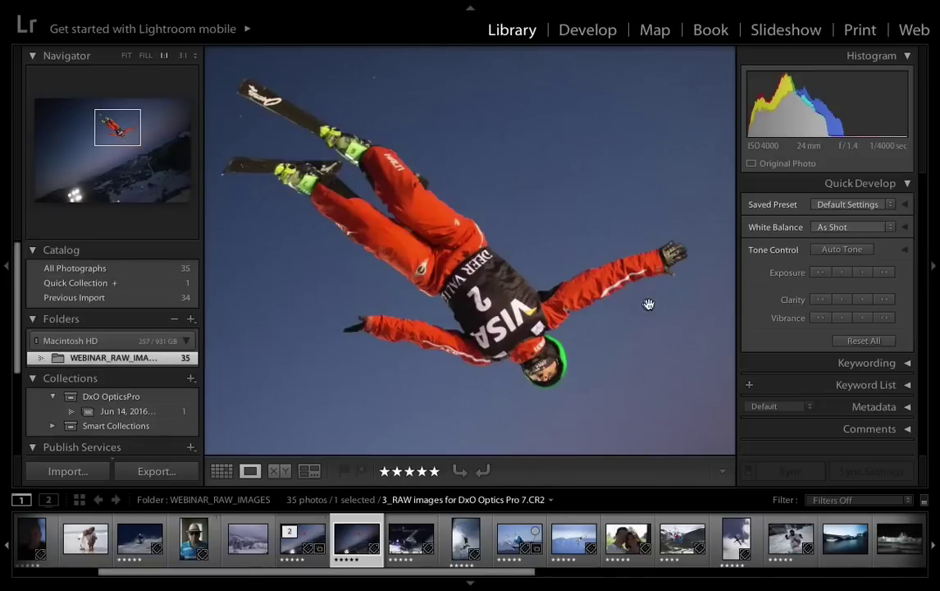
click(297, 540)
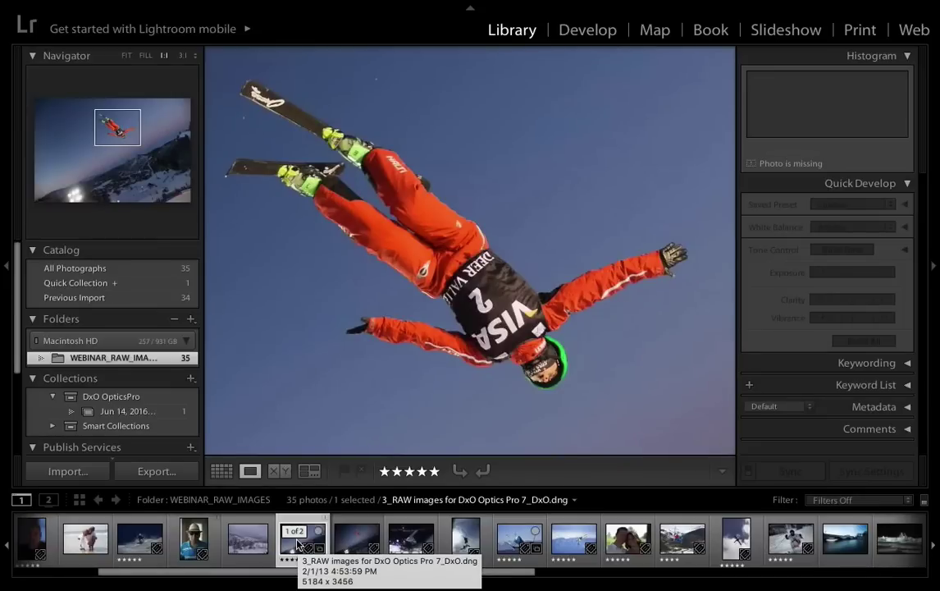
- Switch to Photos and open the red-suited aerial skier photo from the Last Import album
key(super+Tab)
key(super+Tab)
key(super+Tab)
key(super+Tab)
key(super+Tab)
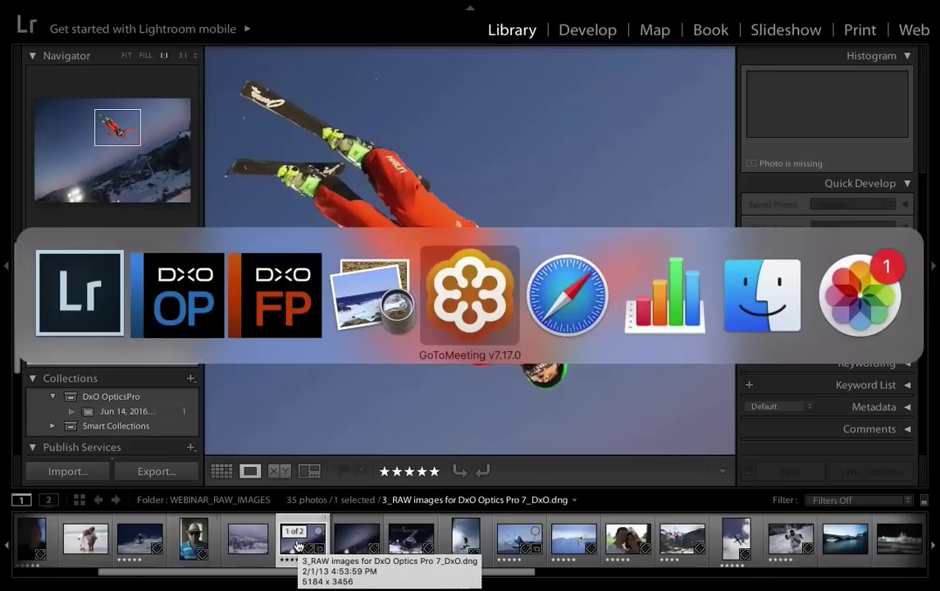
key(super+Tab)
key(super+Tab)
key(super+Tab)
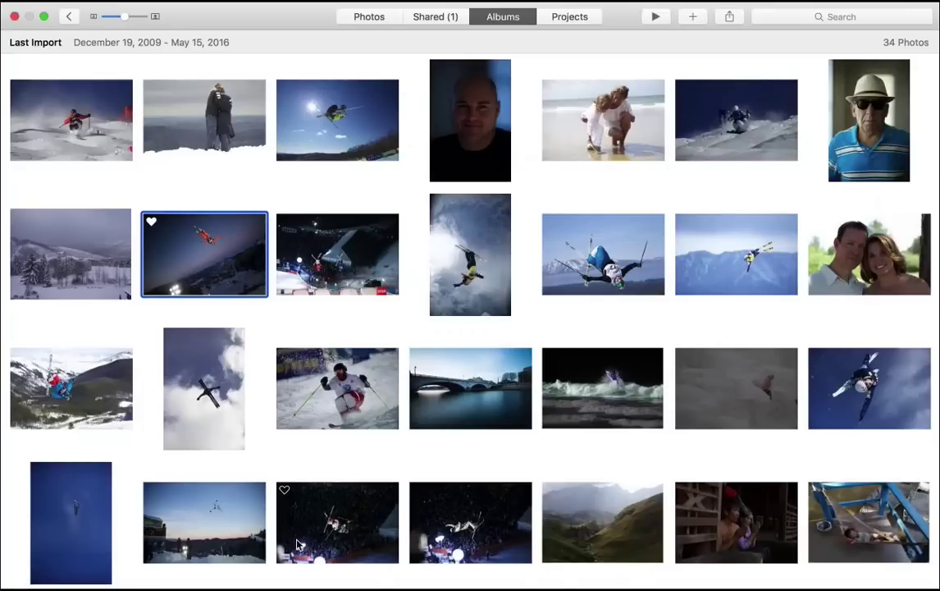
double_click(233, 273)
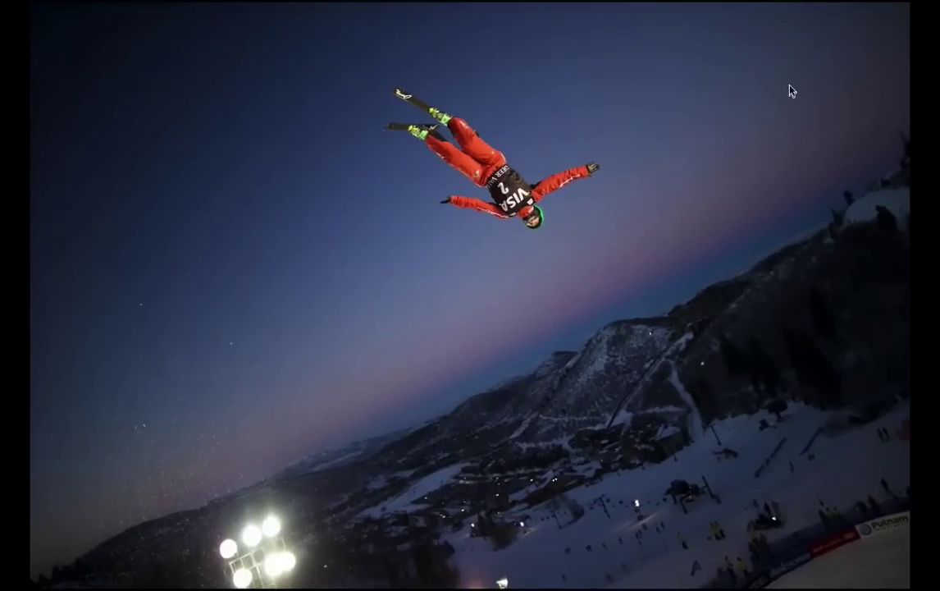
- Edit the aerial skier photo with the DxO OpticsPro for Photos extension
mouse_move(762, 16)
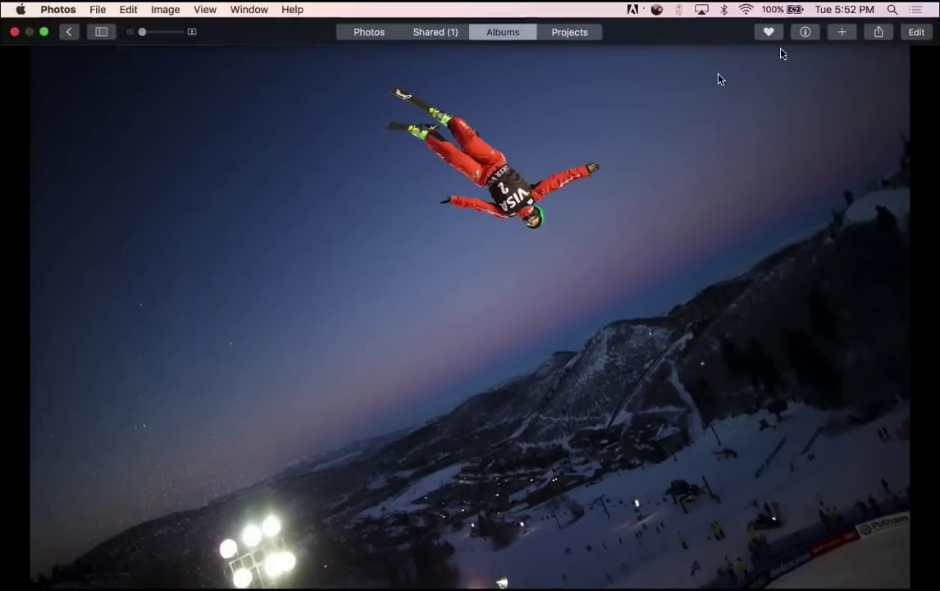
click(913, 32)
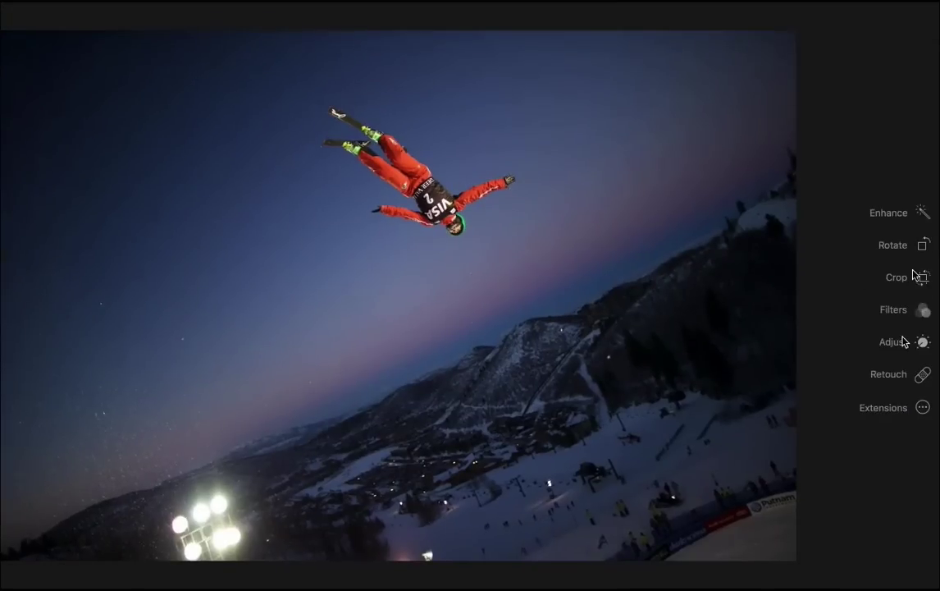
click(923, 409)
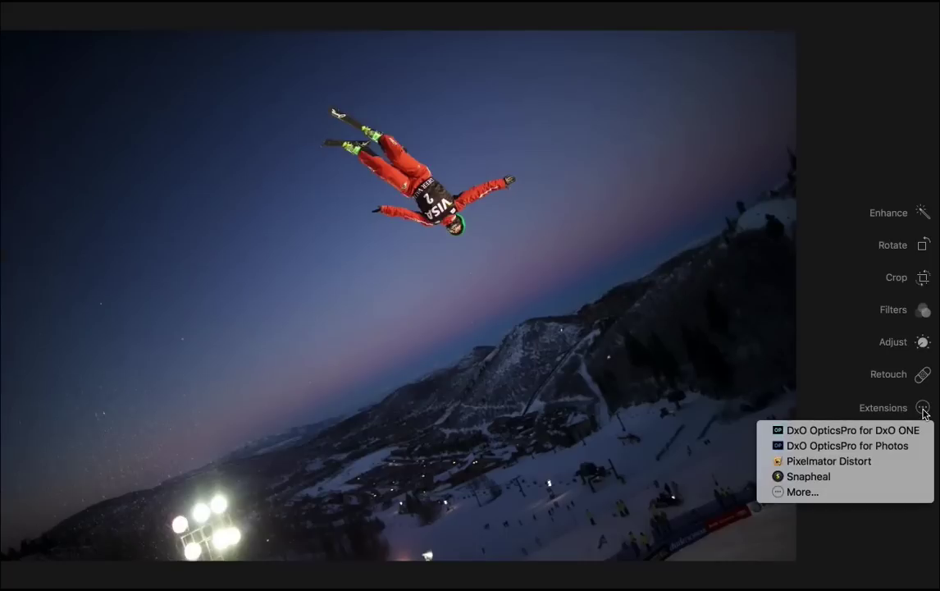
click(869, 448)
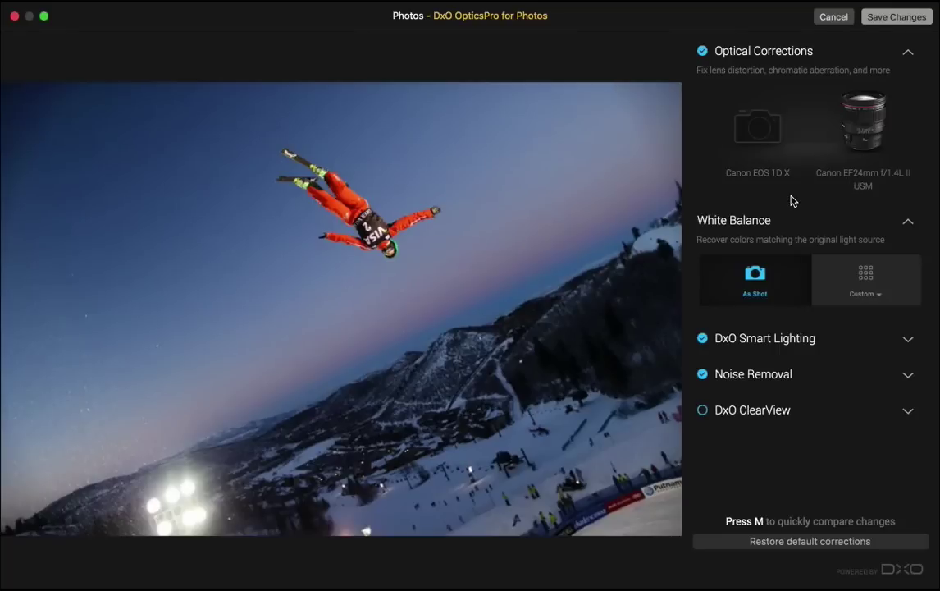
- Collapse the White Balance section and examine the DxO Smart Lighting modes and intensity setting
click(908, 223)
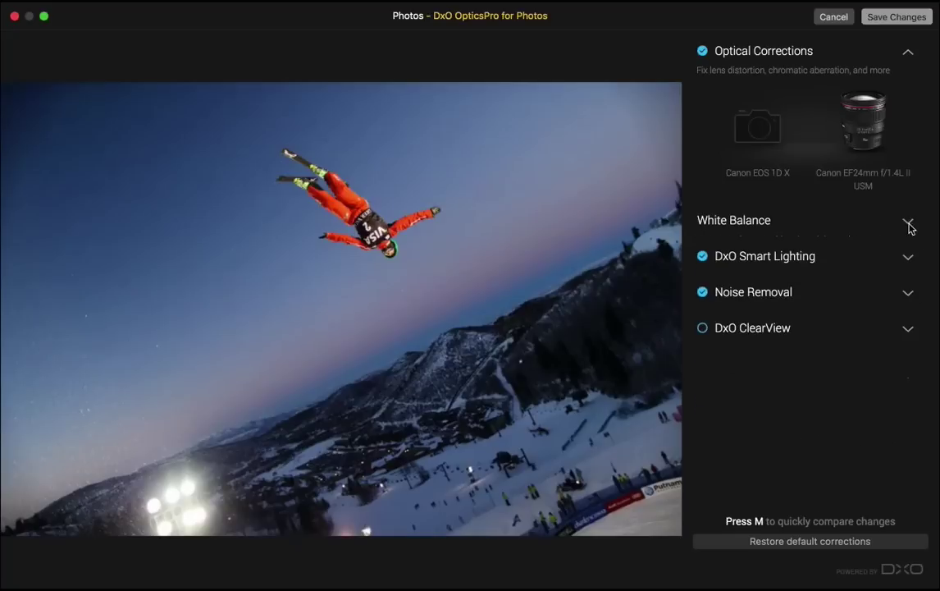
click(908, 258)
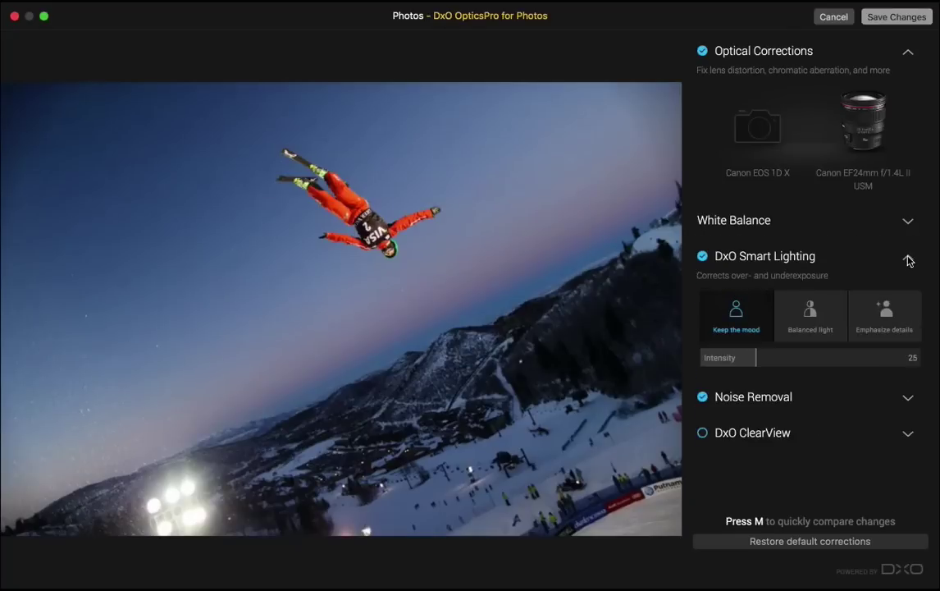
click(908, 259)
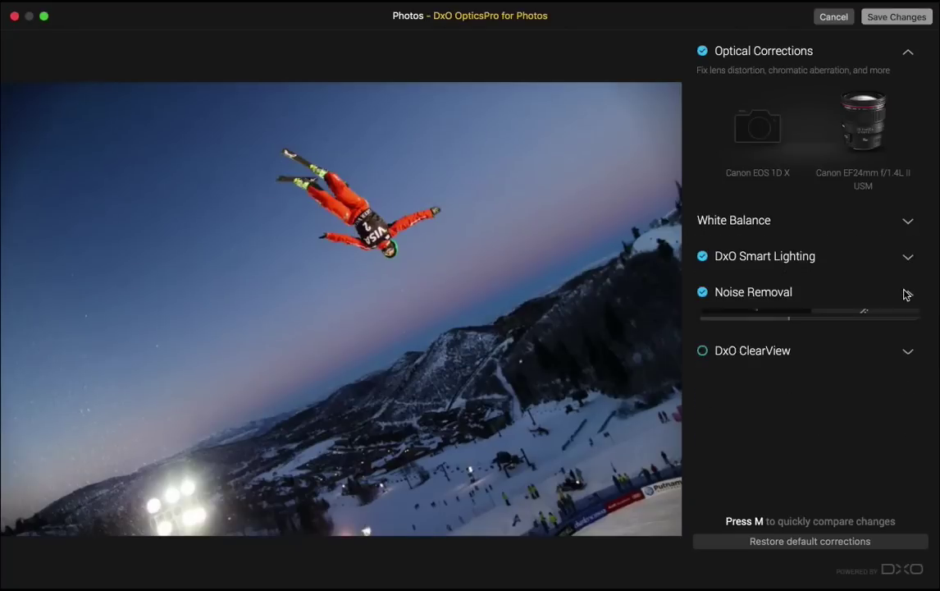
- Set Noise Removal to PRIME - Better and inspect its magnified preview over the skier's outstretched arm
click(906, 293)
click(863, 346)
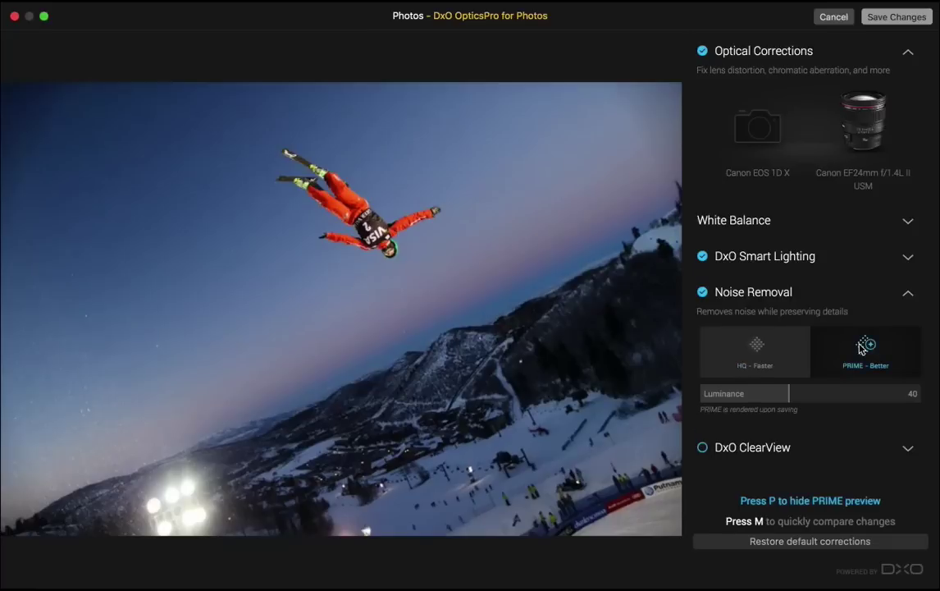
drag(344, 306, 426, 215)
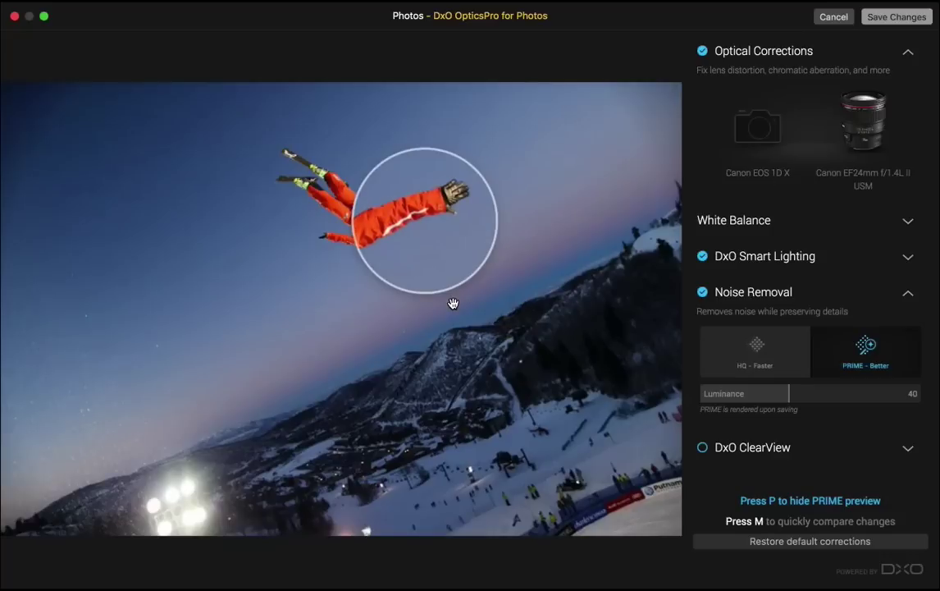
- Close the DxO extension without saving, leave editing, and return to the Last Import album
click(835, 18)
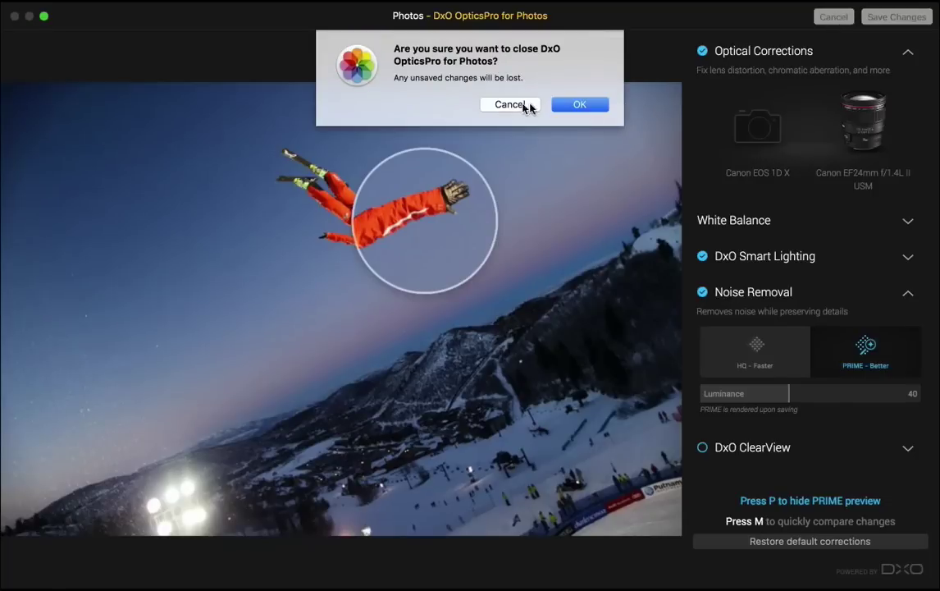
click(572, 105)
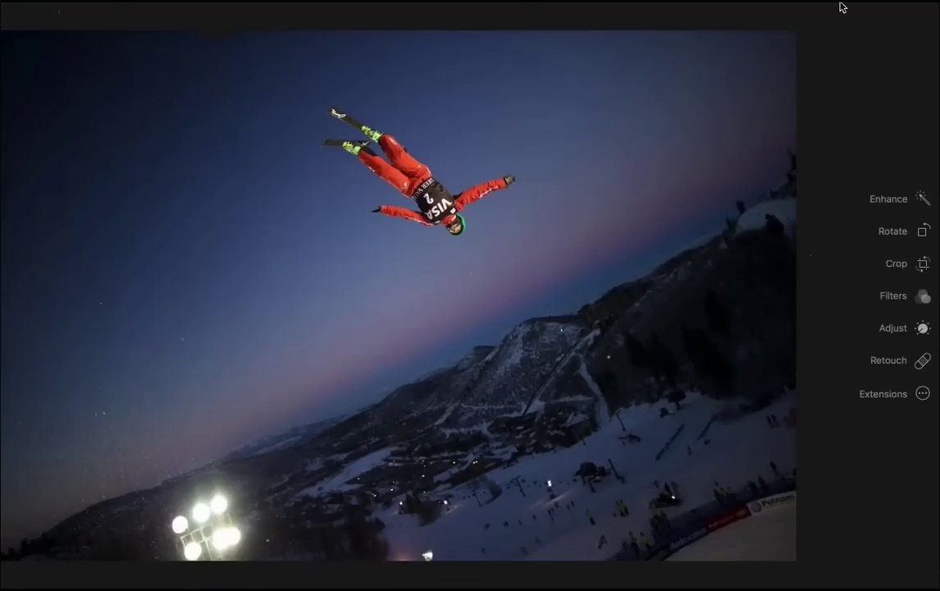
click(917, 34)
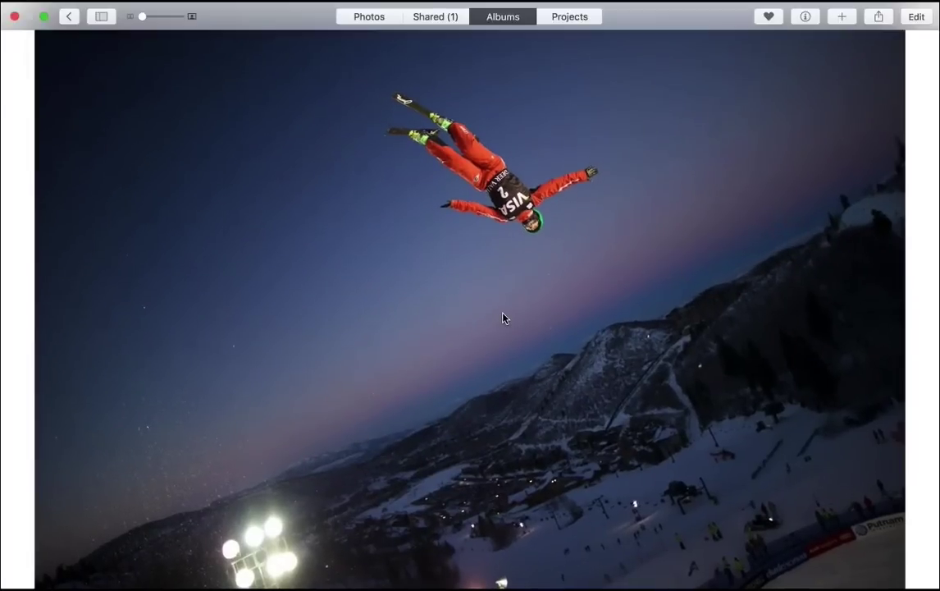
key(Escape)
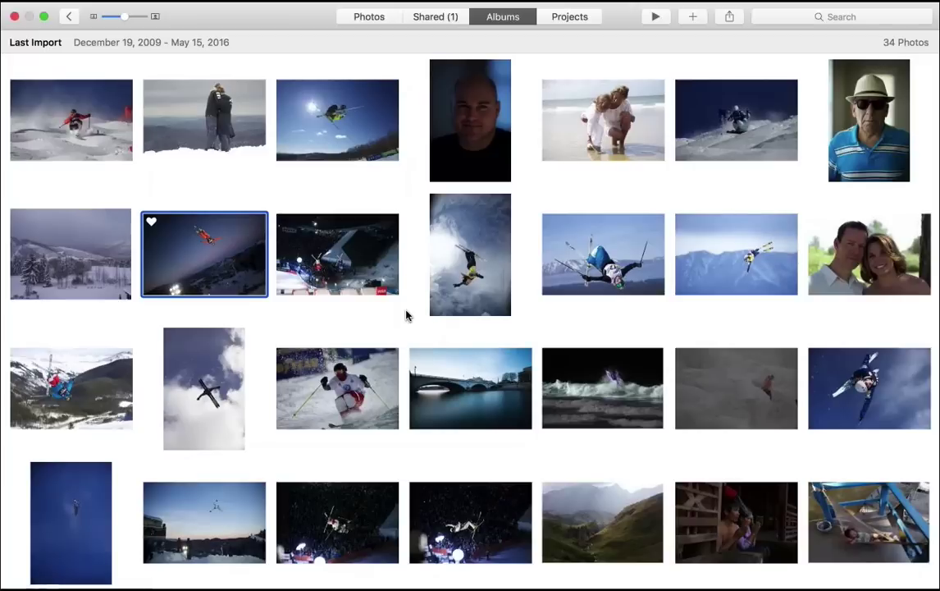
- Switch back to DxO OpticsPro and select the first photo, the red-jacketed mogul skier
key(super+Tab)
key(super+Tab)
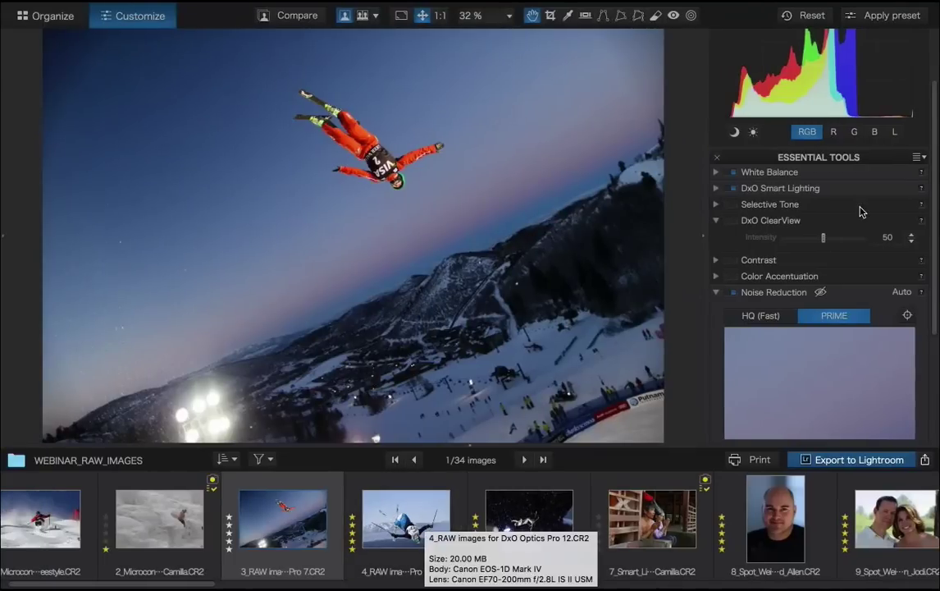
scroll(849, 213, up, 3)
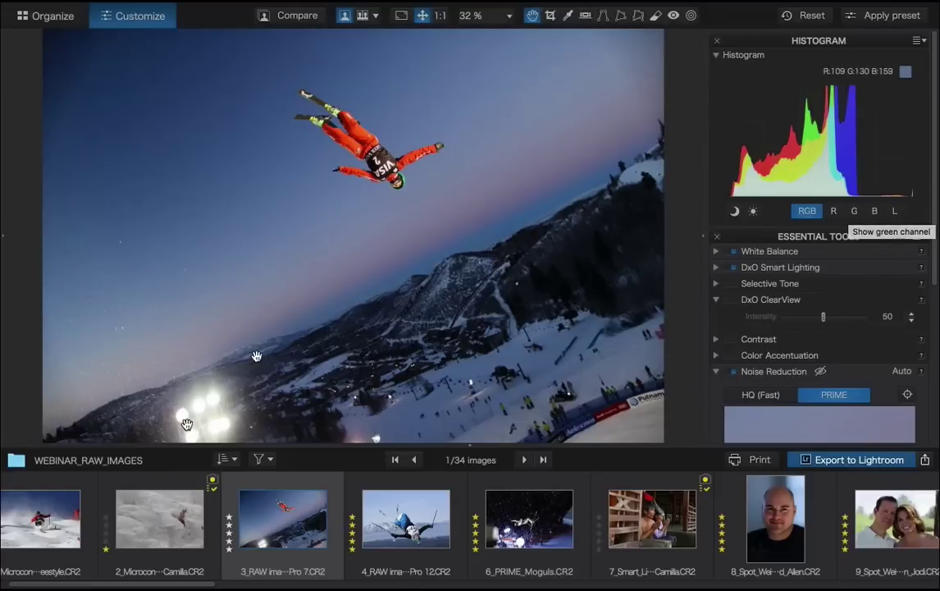
mouse_move(44, 529)
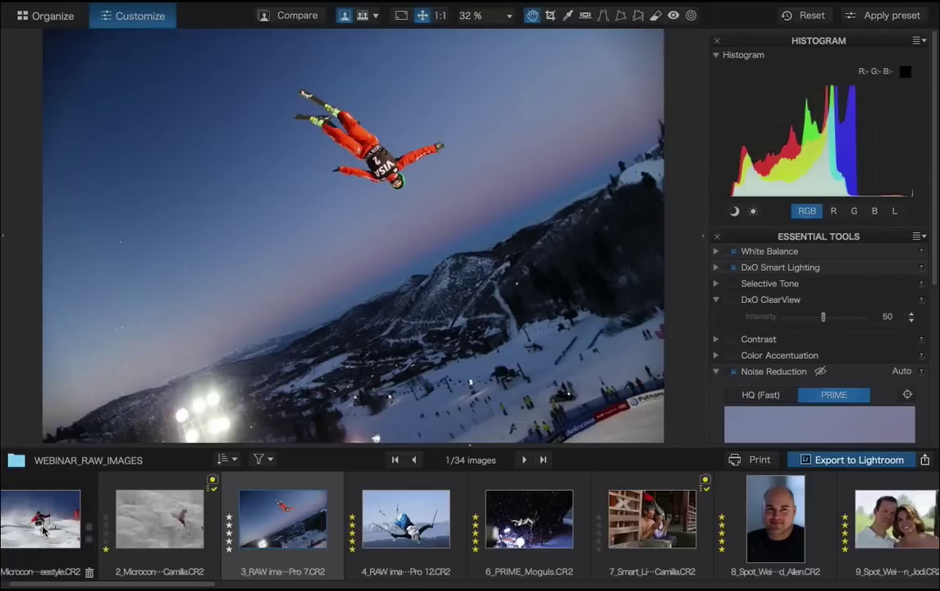
click(44, 529)
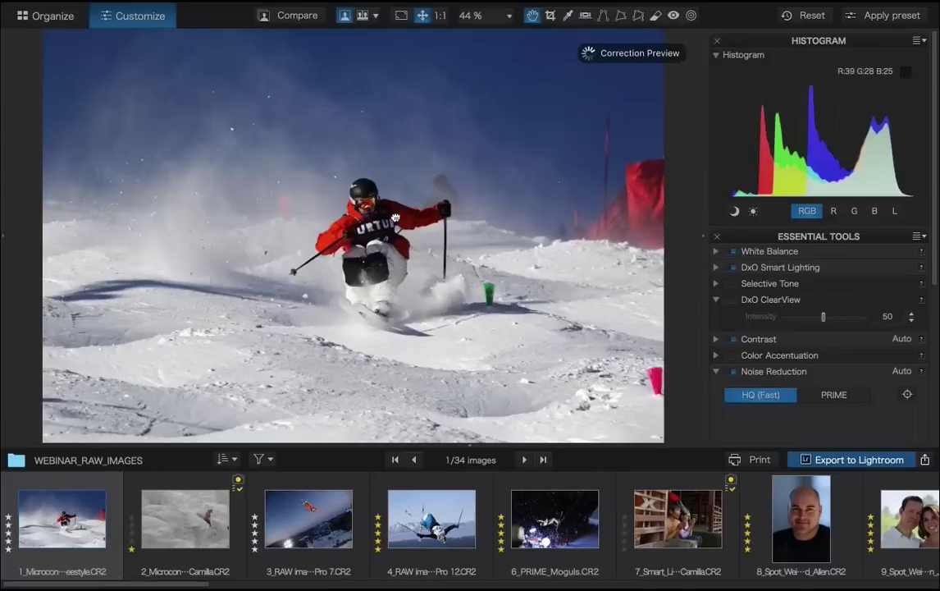
- Display the mogul skier at 100% and collapse the Noise Reduction settings
click(376, 231)
drag(376, 231, 580, 230)
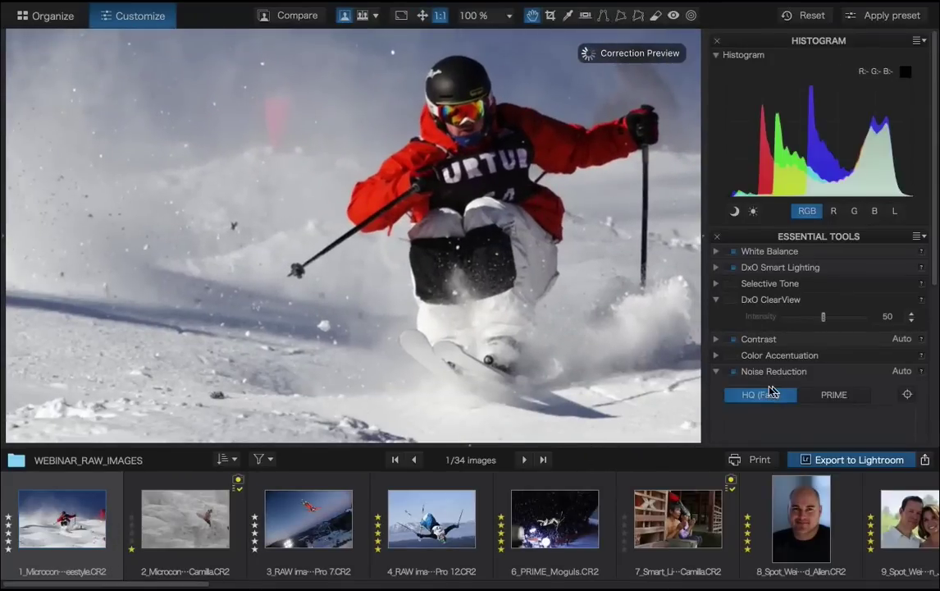
click(716, 372)
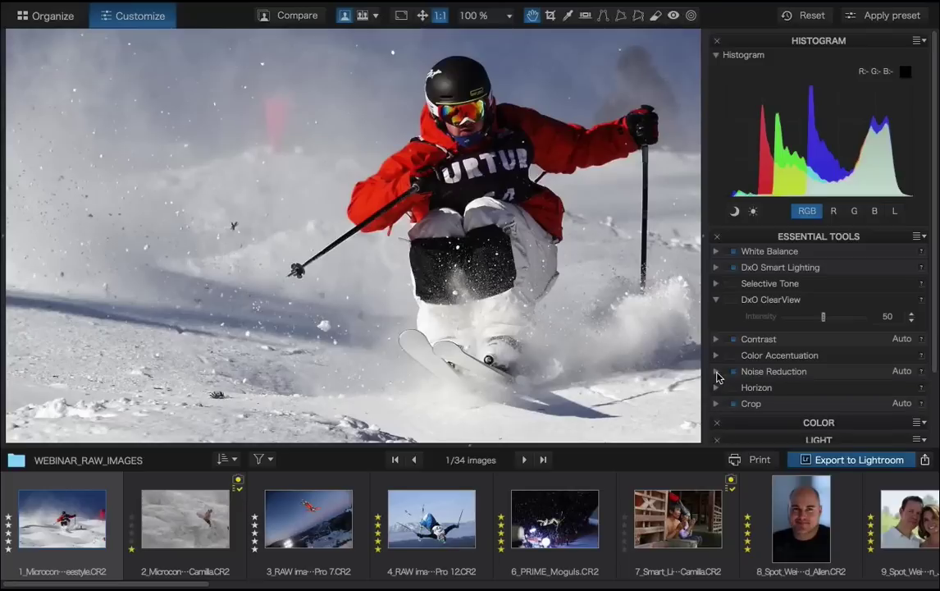